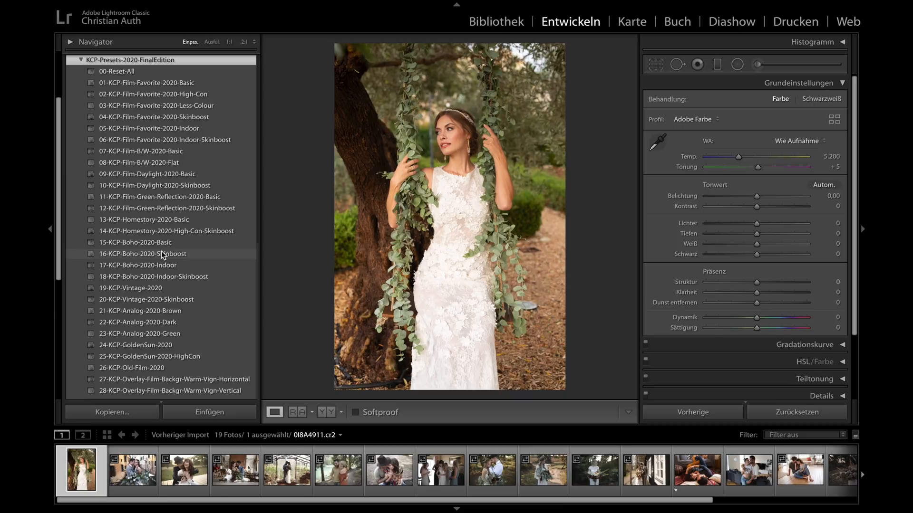
- Look through the numbered presets in the KCP-Presets-2020-FinalEdition group
scroll(161, 251, "down", 6)
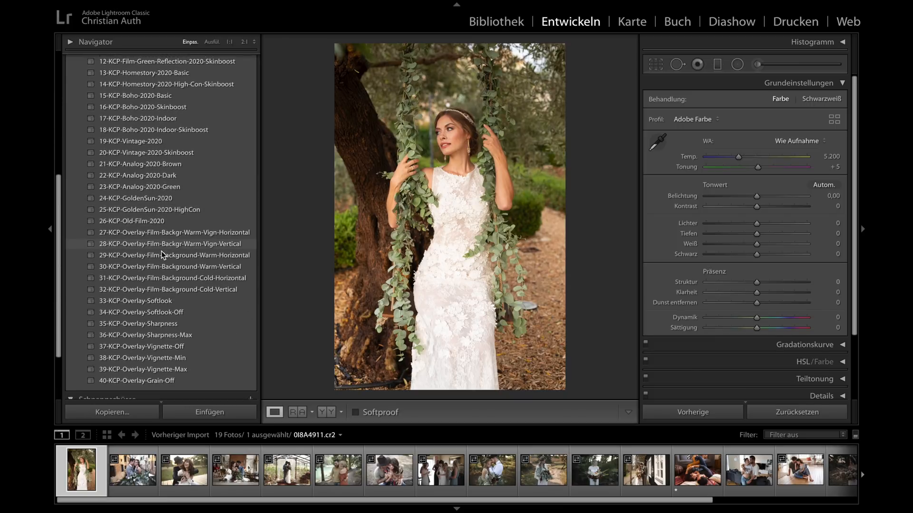
scroll(161, 251, "down", 1)
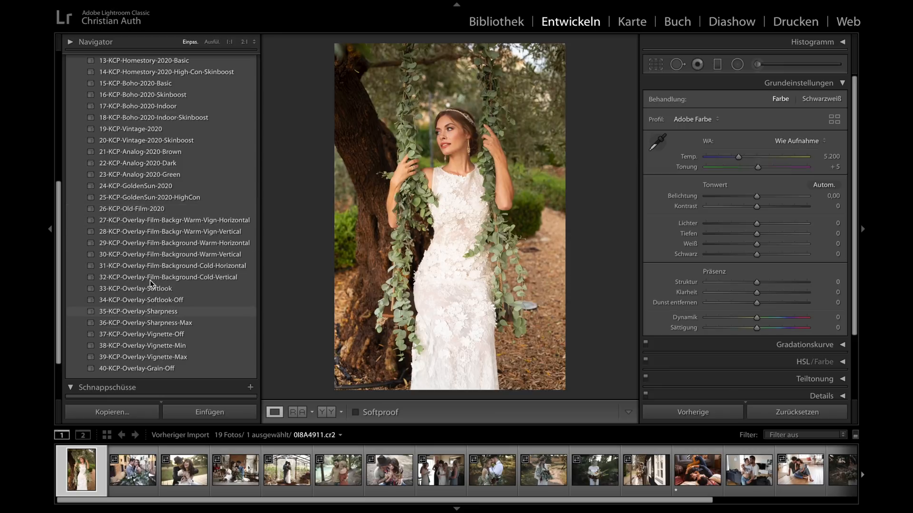
scroll(155, 186, "up", 7)
scroll(155, 185, "down", 1)
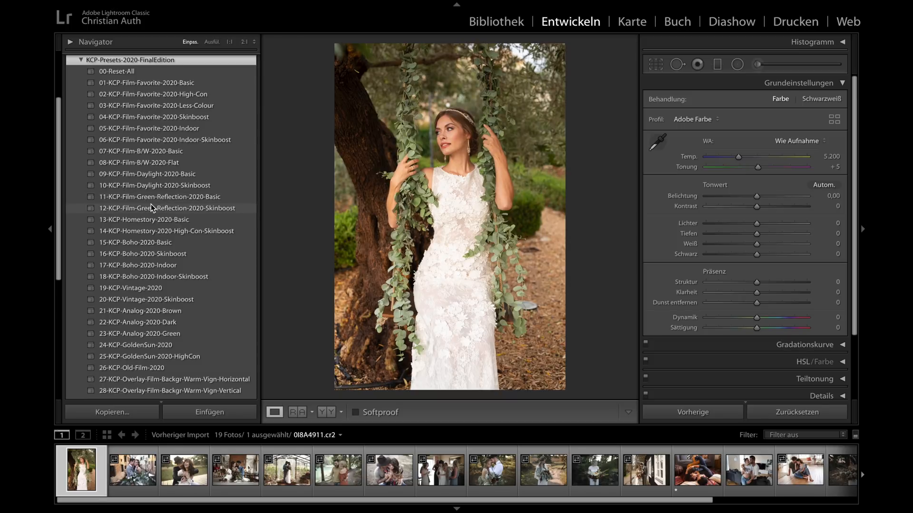
scroll(150, 203, "down", 2)
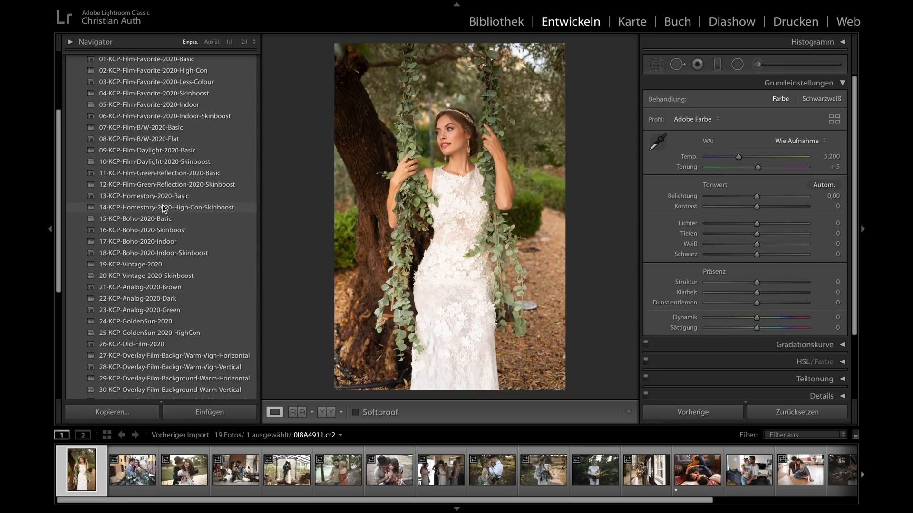
scroll(162, 205, "down", 3)
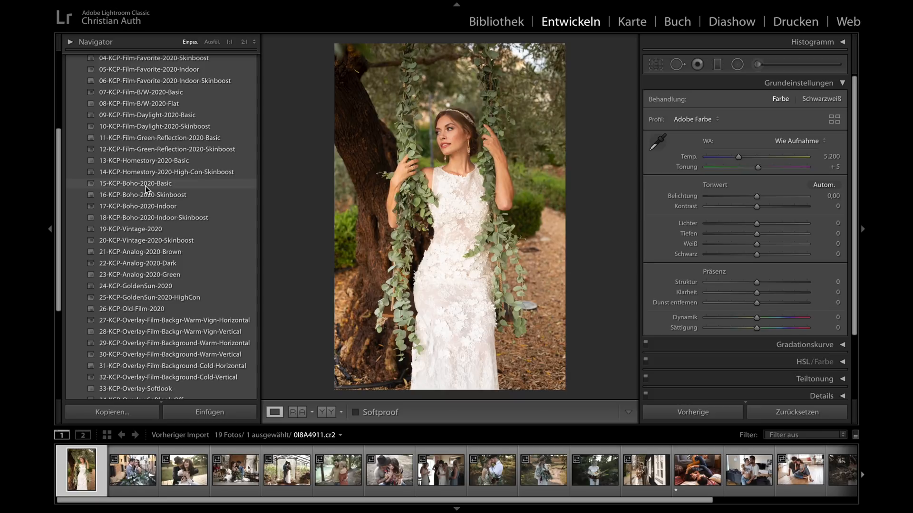
scroll(146, 189, "up", 2)
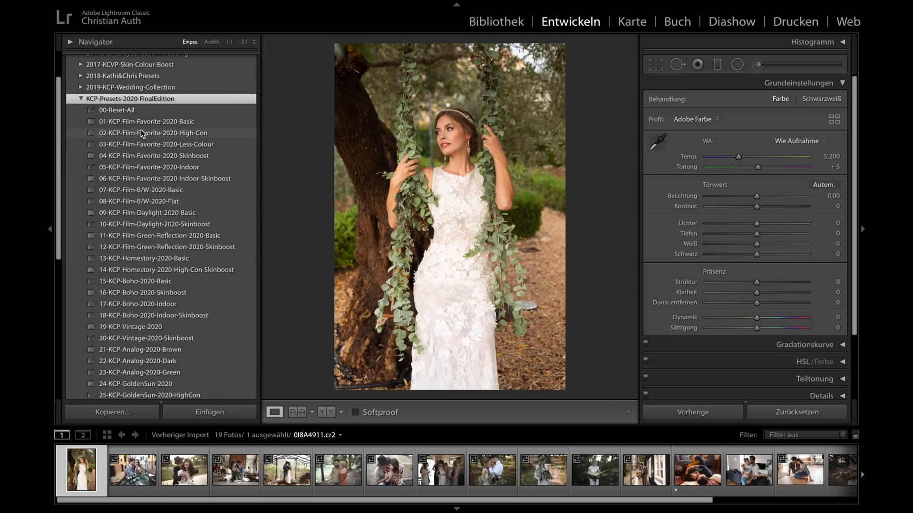
scroll(159, 240, "down", 3)
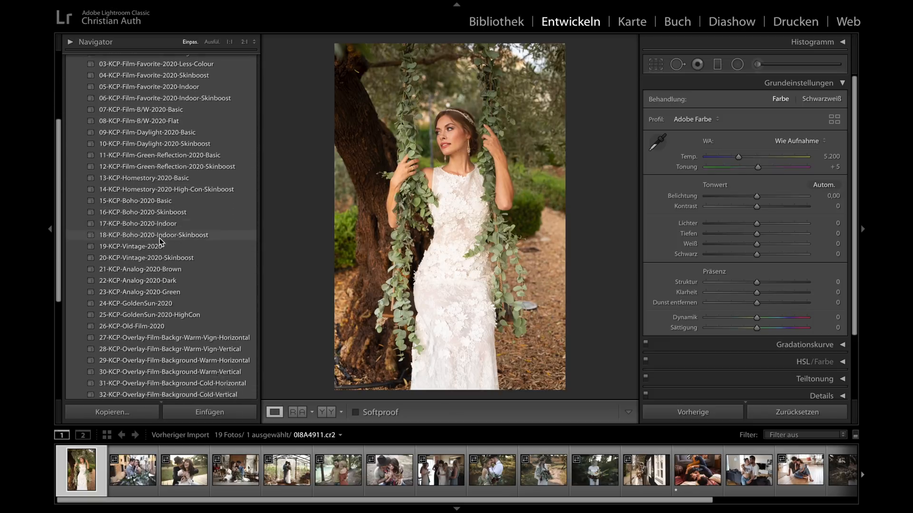
scroll(159, 238, "down", 1)
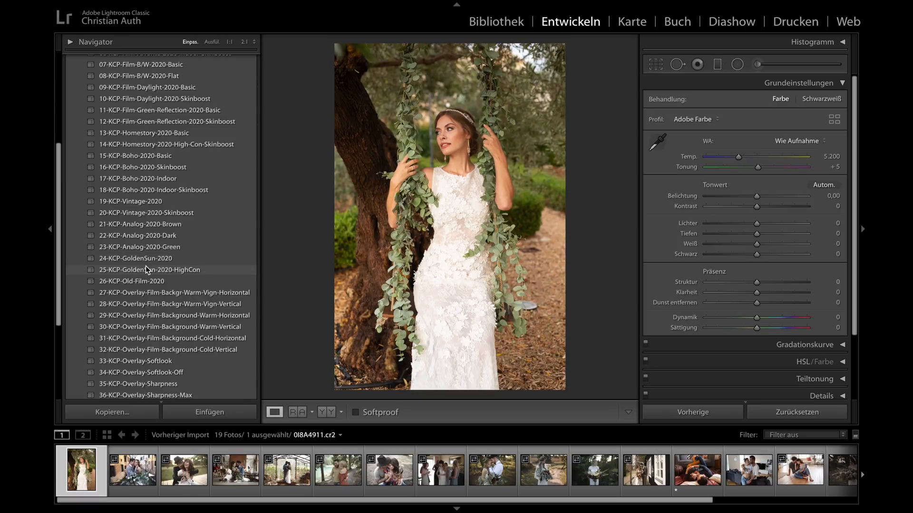
scroll(176, 119, "up", 5)
scroll(176, 118, "up", 2)
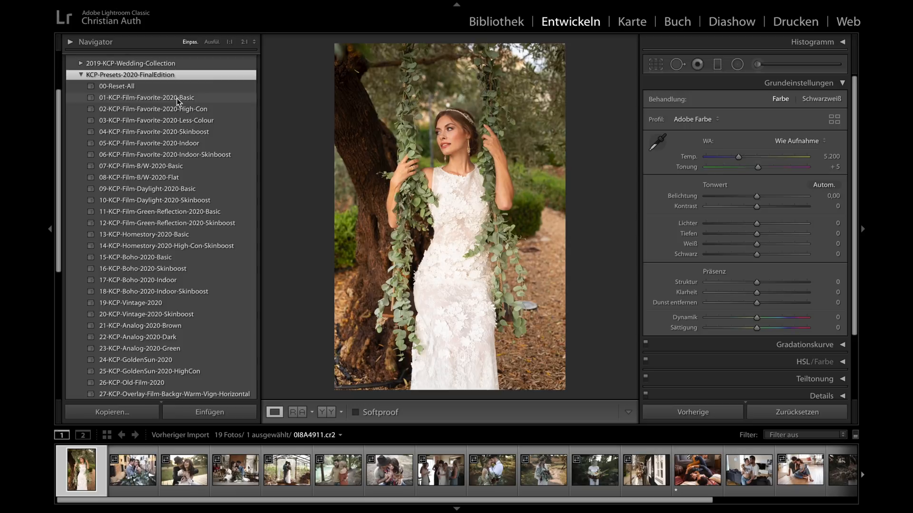
- Examine the preset list down to the overlay presets for film background, softlook, sharpness, vignette and grain
scroll(173, 163, "down", 3)
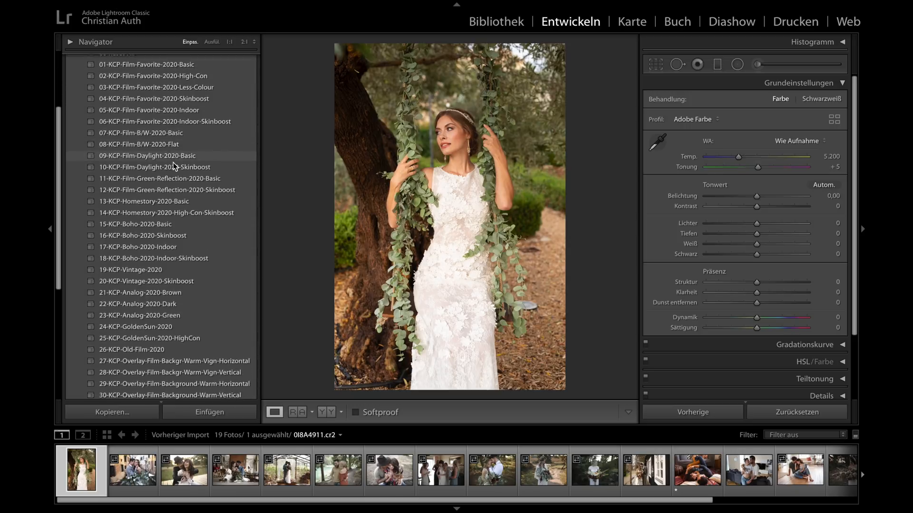
scroll(174, 165, "down", 8)
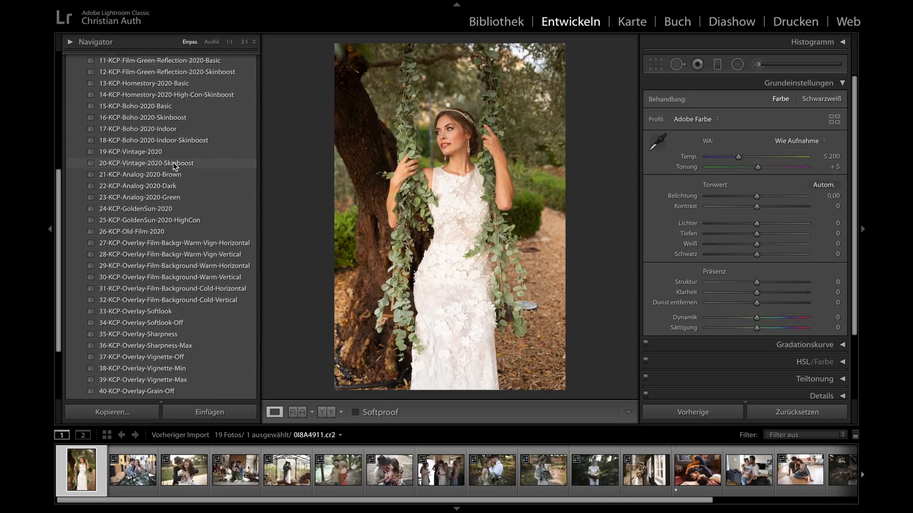
scroll(174, 165, "down", 1)
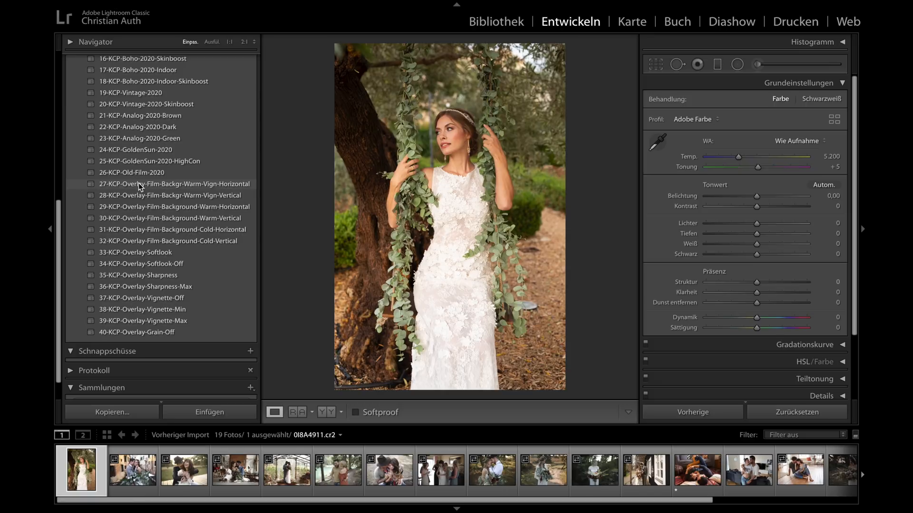
scroll(122, 98, "up", 2)
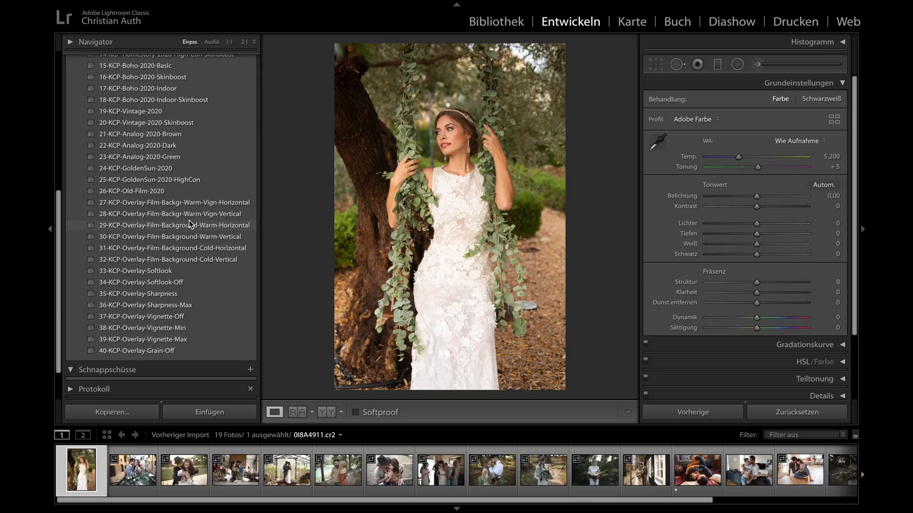
scroll(189, 221, "down", 3)
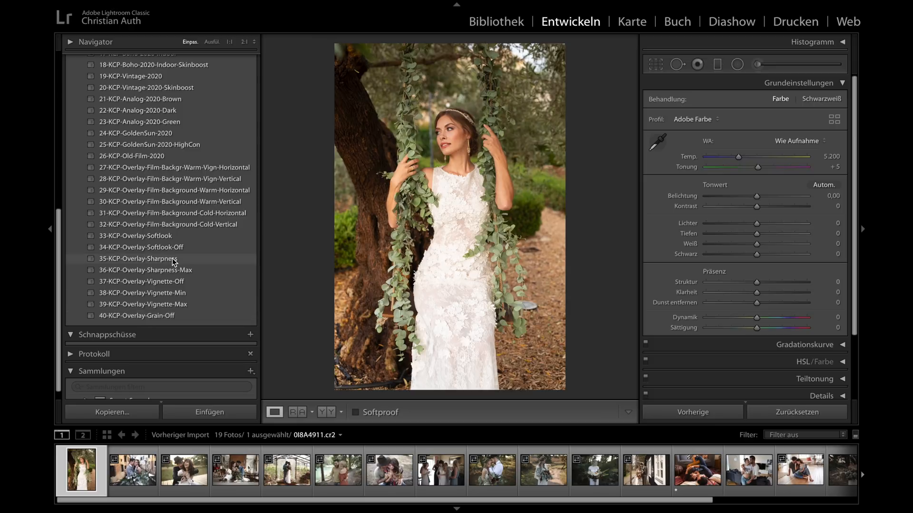
scroll(173, 262, "up", 2)
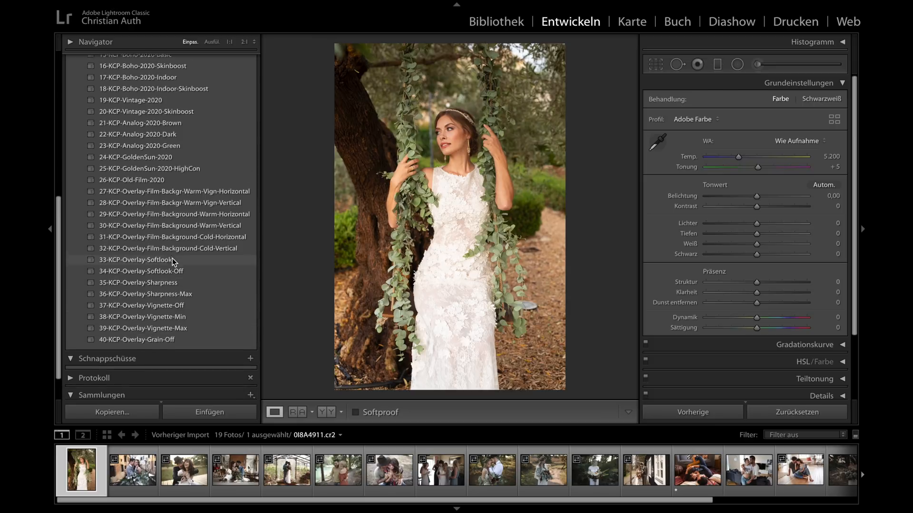
scroll(247, 465, "down", 3)
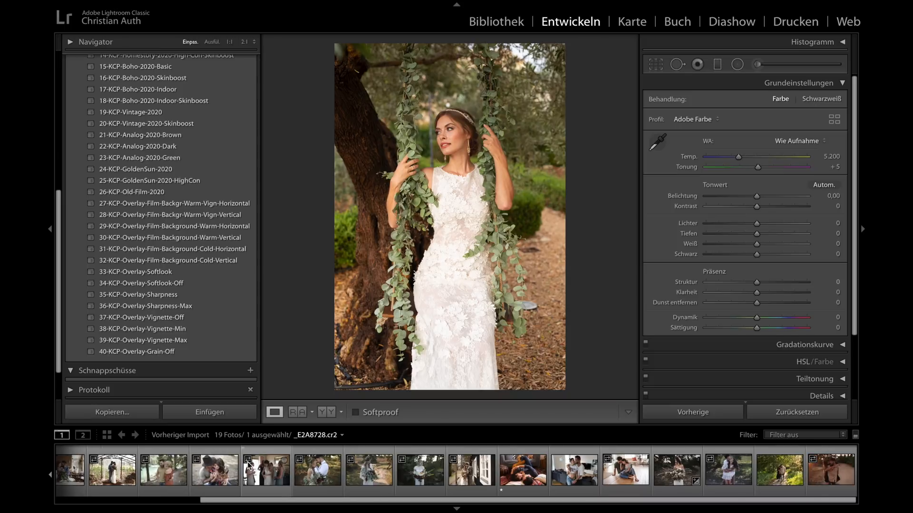
- Apply the preset 01-KCP-Film-Favorite-2020-Basic to the bride photo and set its exposure to −0,05
scroll(248, 465, "up", 3)
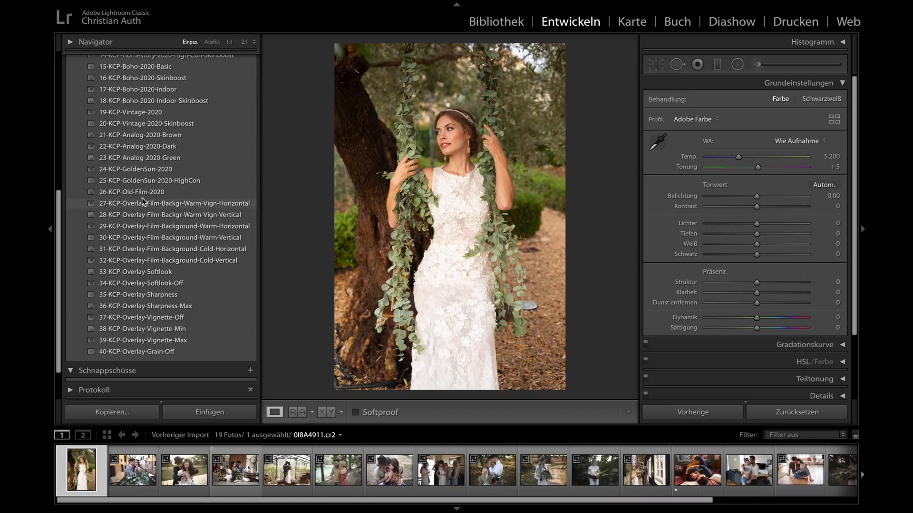
scroll(141, 198, "up", 2)
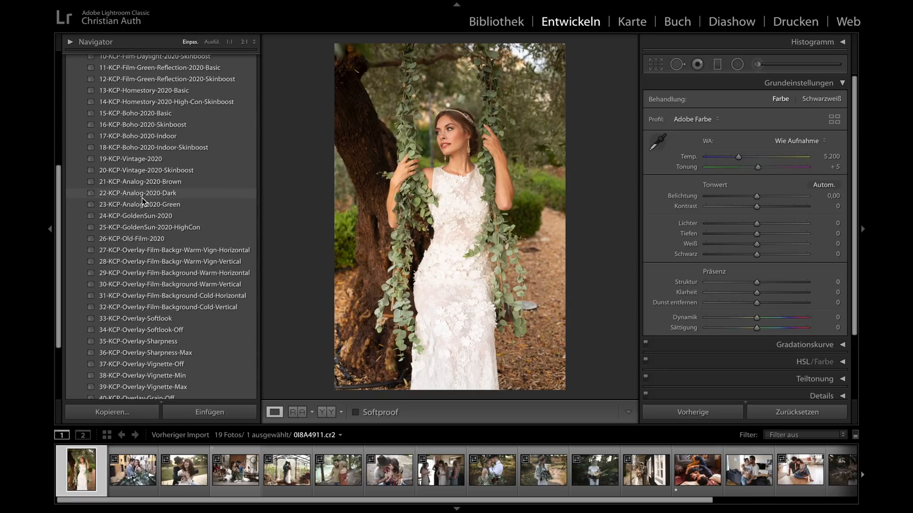
scroll(142, 198, "up", 4)
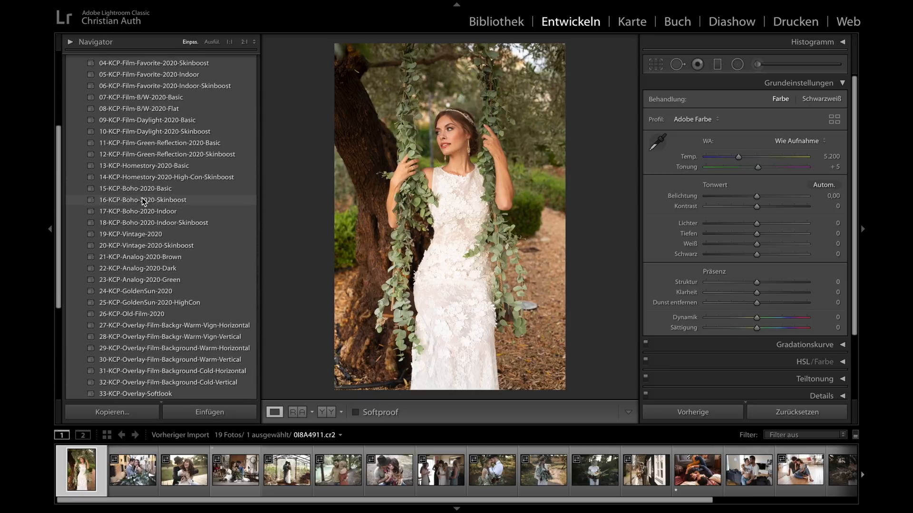
scroll(141, 198, "up", 2)
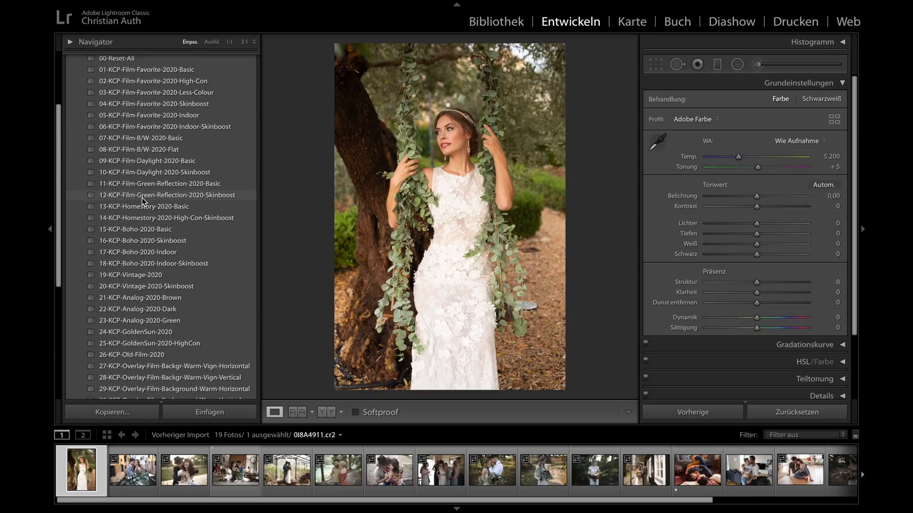
scroll(142, 197, "up", 1)
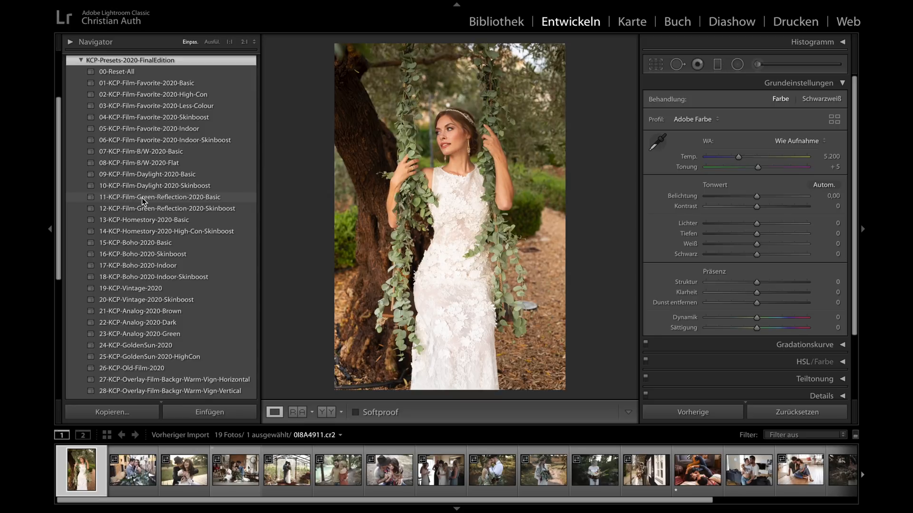
left_click(140, 85)
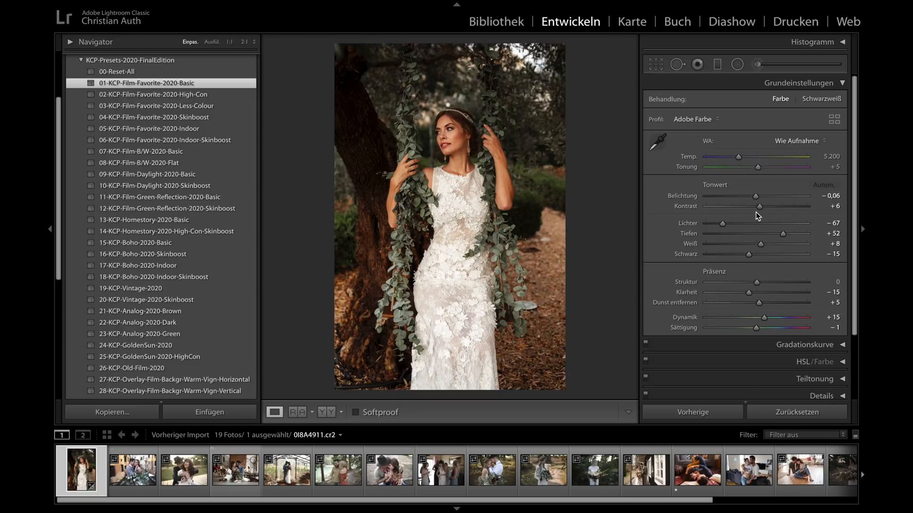
left_click_drag(757, 198, 759, 201)
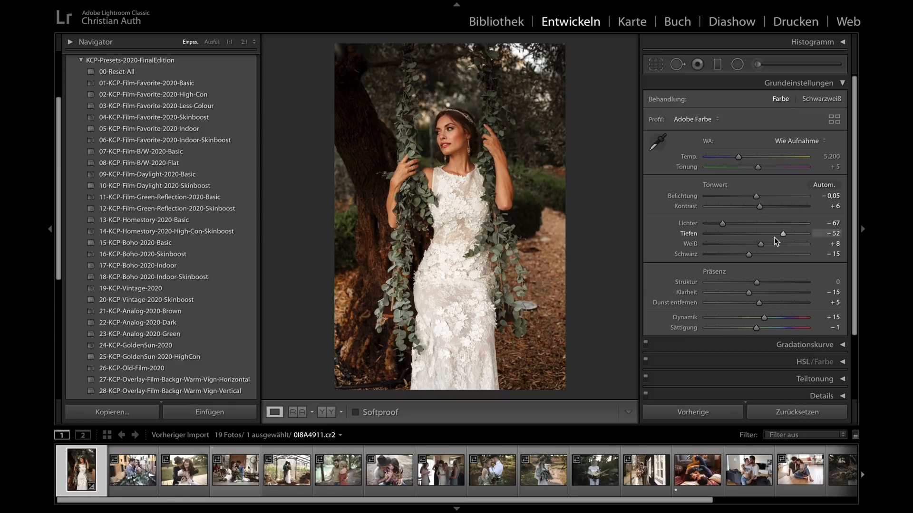
- Review the bride photo's tone and presence settings and the remaining develop sections down to calibration
scroll(776, 242, "down", 1)
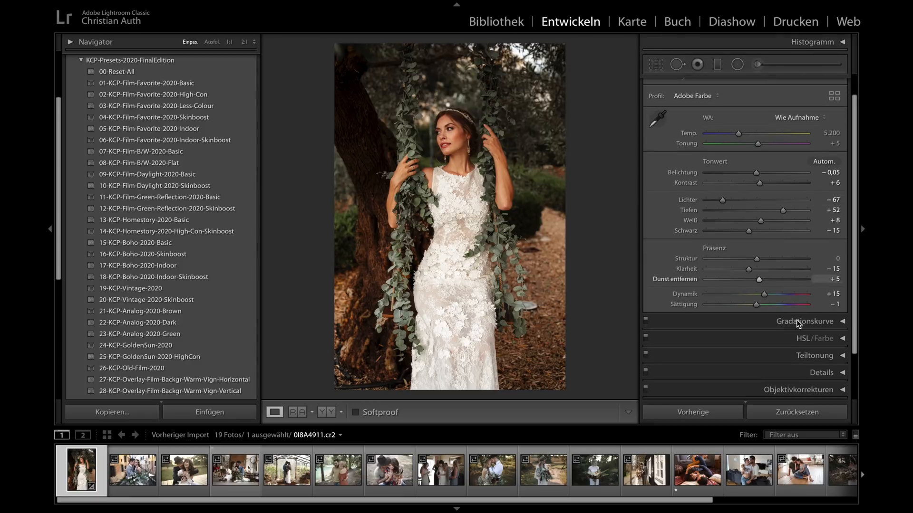
scroll(780, 358, "down", 1)
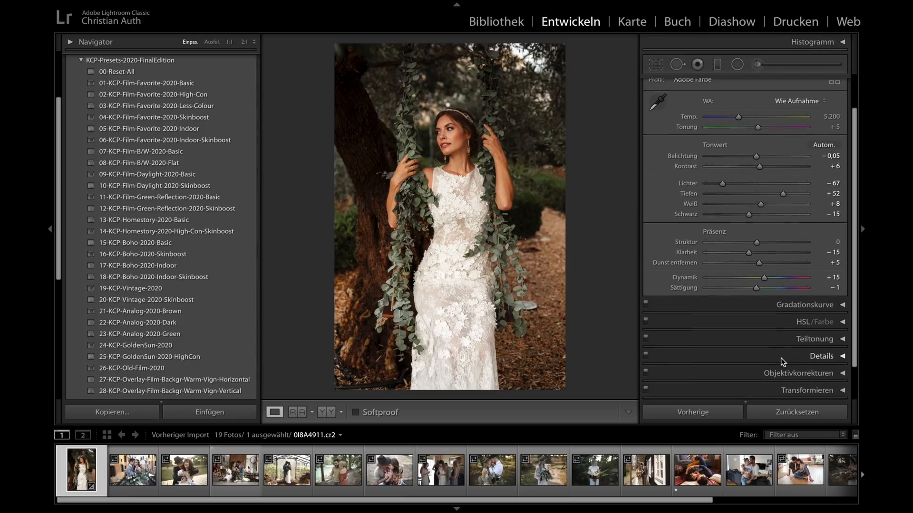
scroll(781, 358, "down", 1)
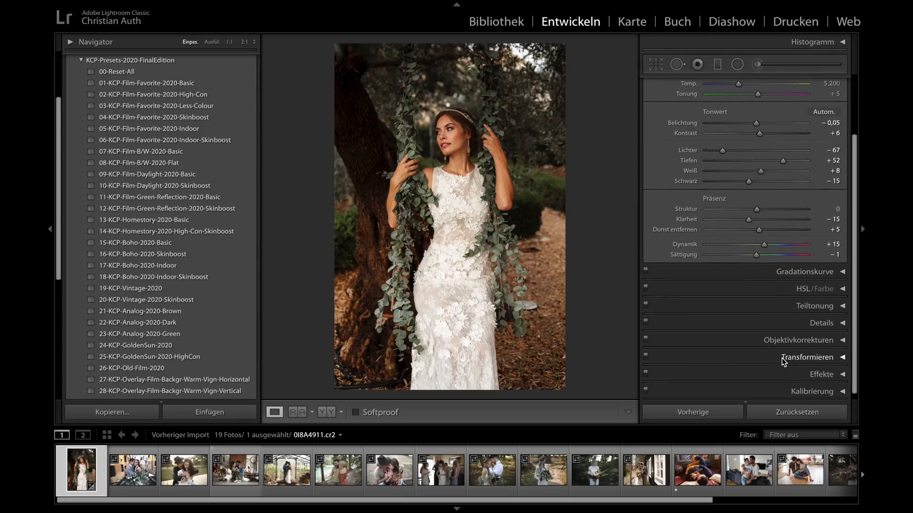
scroll(764, 309, "up", 2)
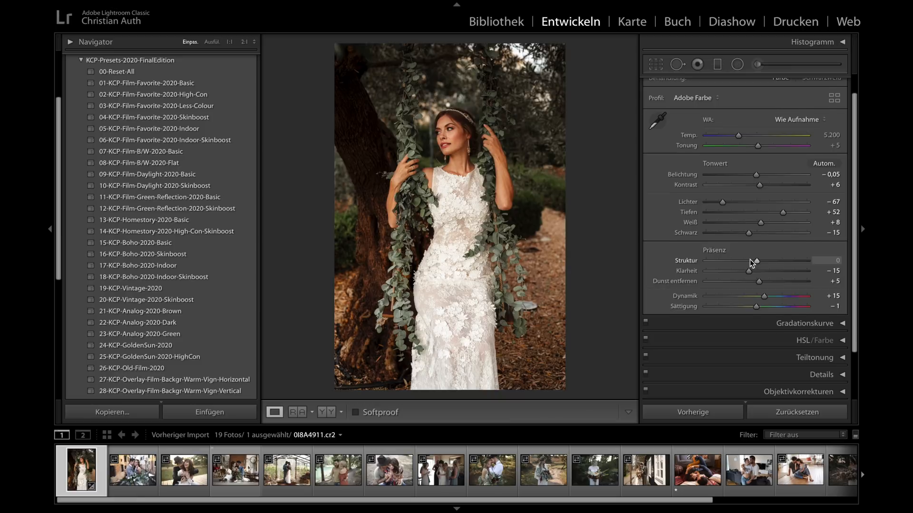
scroll(768, 299, "down", 1)
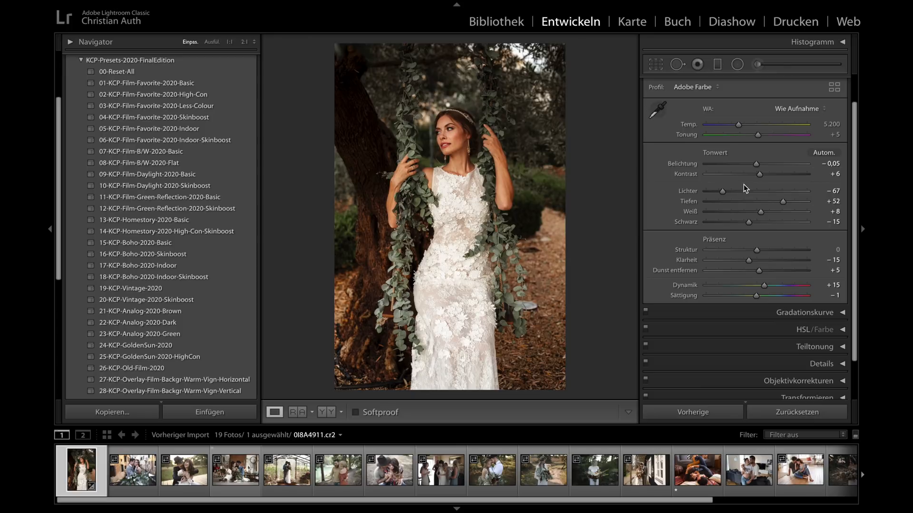
scroll(744, 184, "up", 1)
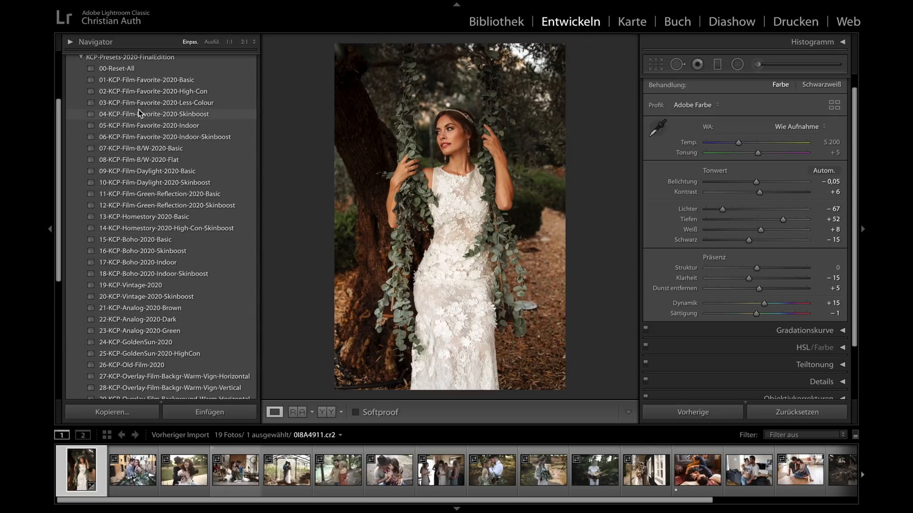
- Reset the bride photo with 00-Reset-All and try the Film-Favorite presets 01-Basic, 02-High-Con, 03-Less-Colour, 04-Skinboost and 05-Indoor in turn
left_click(120, 75)
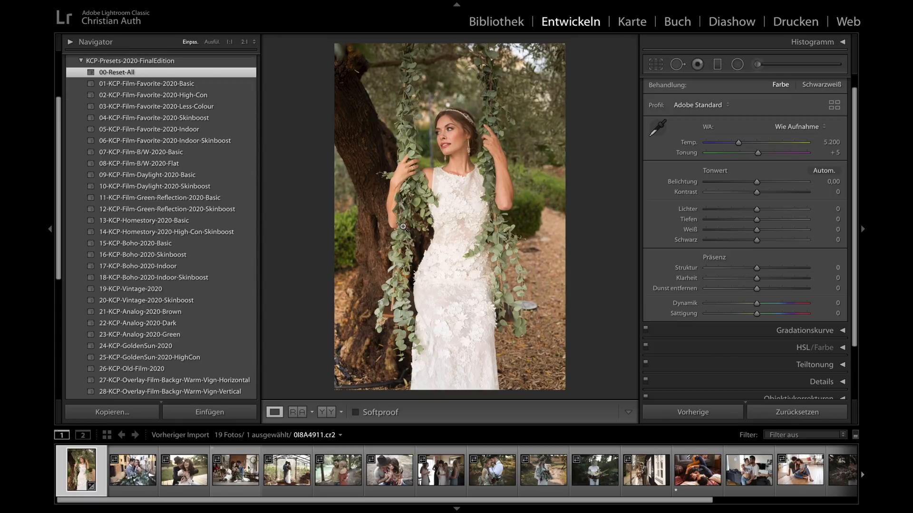
left_click(129, 84)
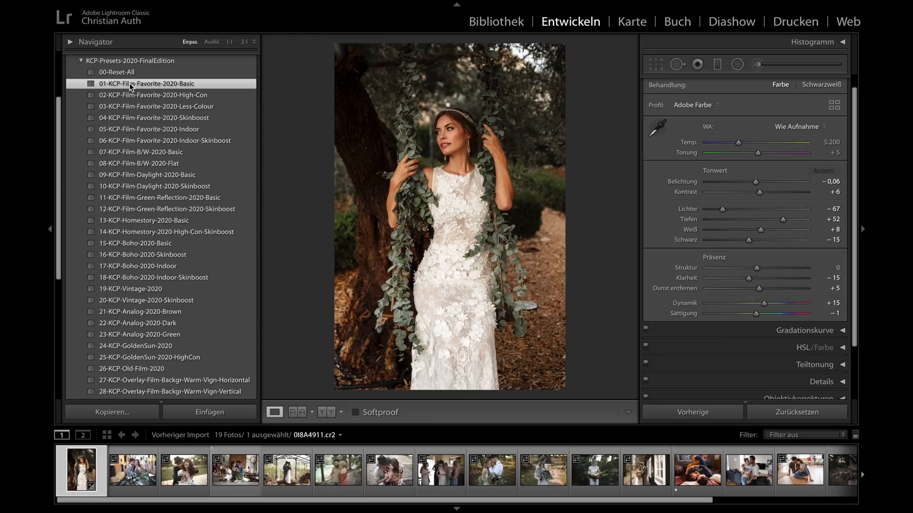
left_click(167, 95)
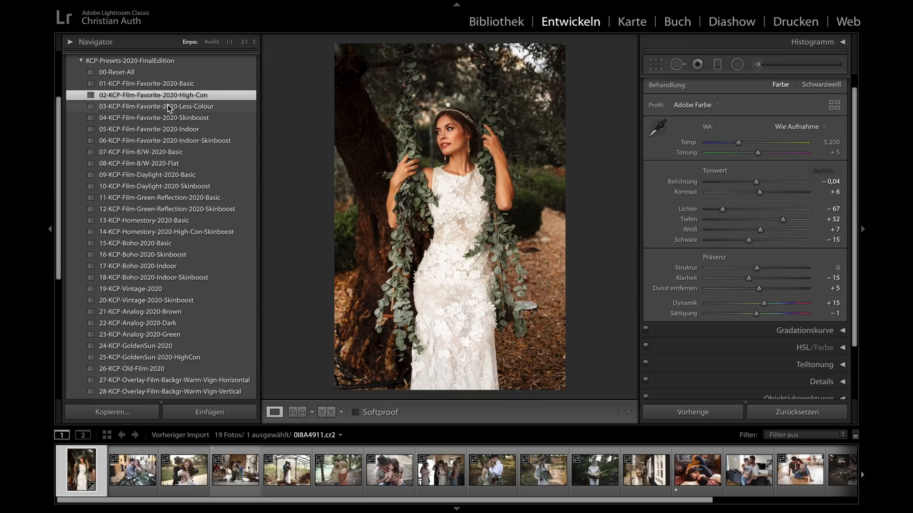
left_click(169, 106)
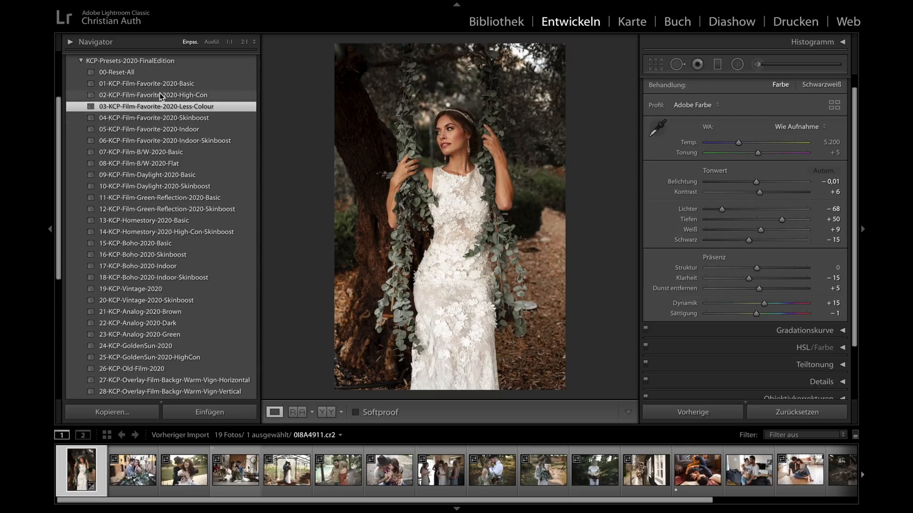
left_click(172, 118)
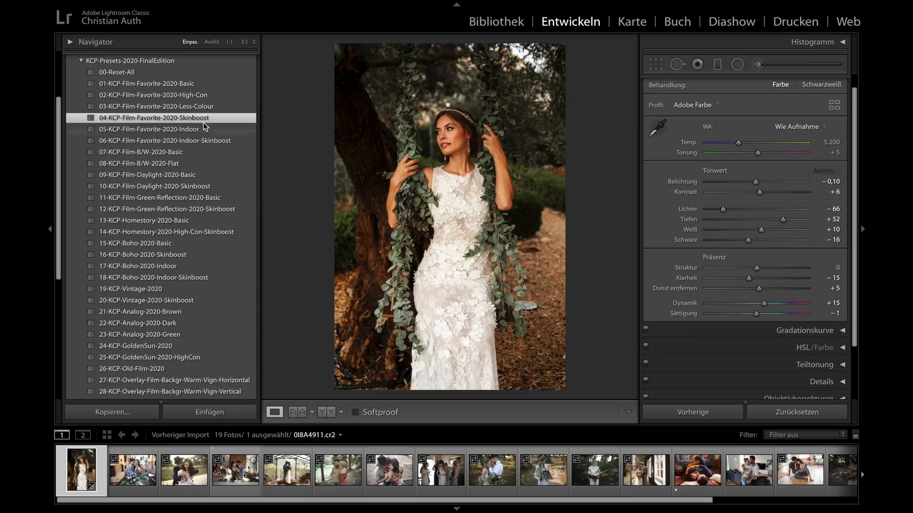
left_click(162, 129)
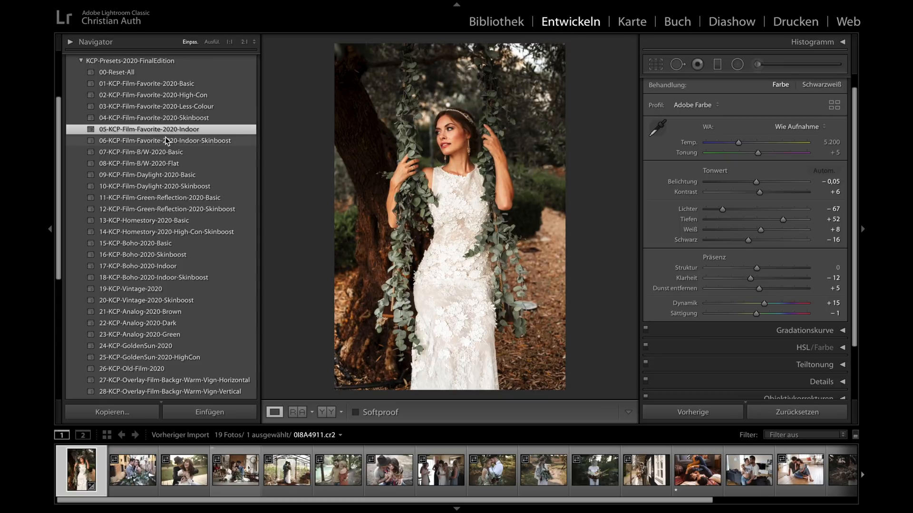
- Compare the presets 06-KCP-Film-Favorite-2020-Indoor-Skinboost, 05-Indoor and 01-Basic on the bride photo, ending with 05-Indoor
left_click(167, 141)
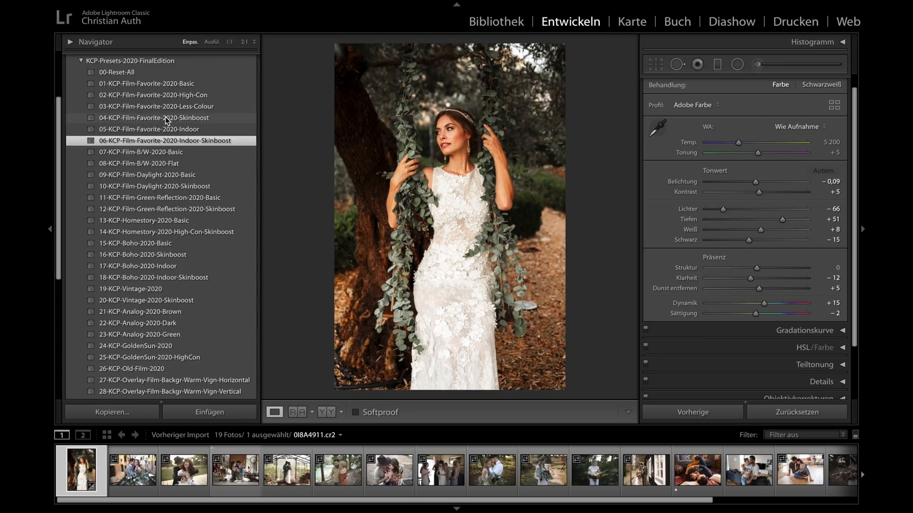
left_click(168, 129)
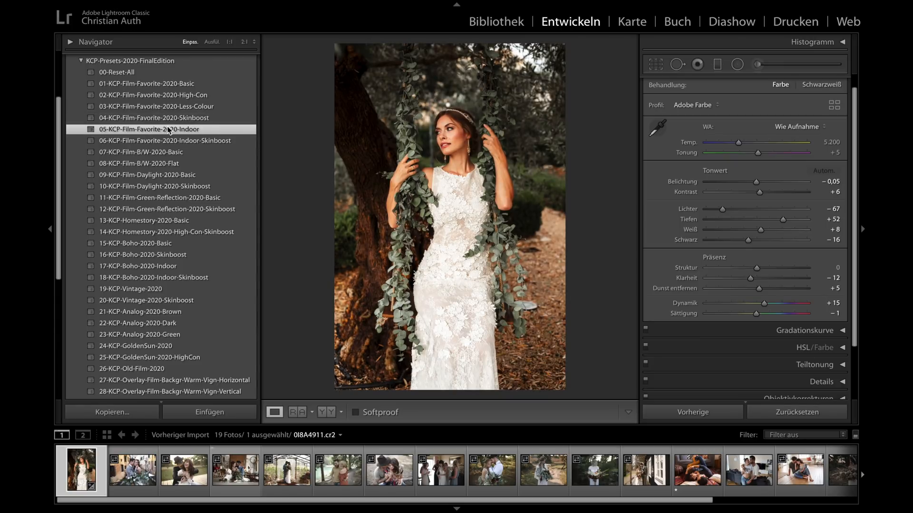
left_click(172, 86)
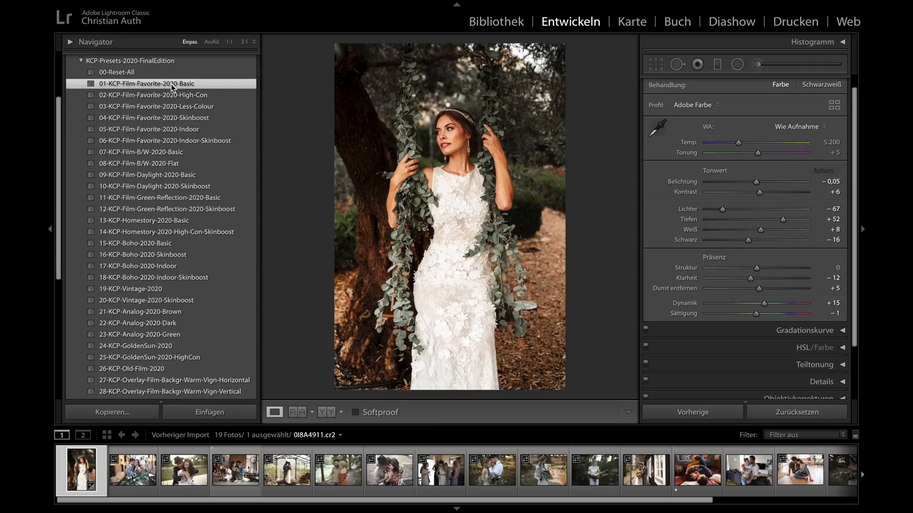
left_click(173, 128)
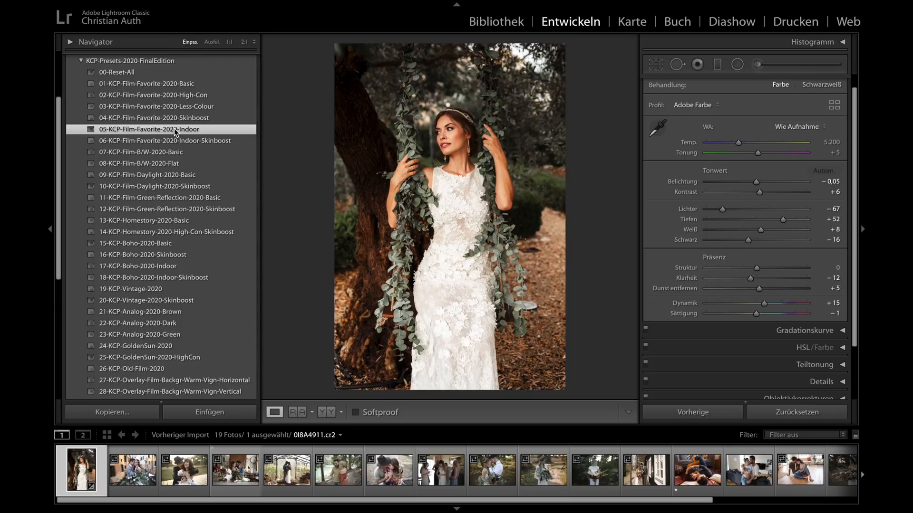
- Try the black-and-white presets 07-KCP-Film-B/W-2020-Basic and 08-KCP-Film-B/W-2020-Flat on the bride photo
scroll(174, 128, "down", 1)
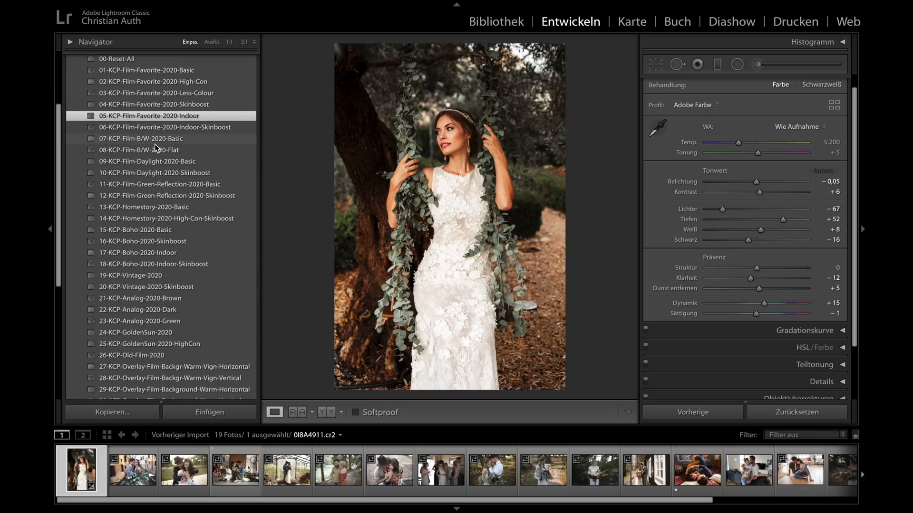
left_click(173, 138)
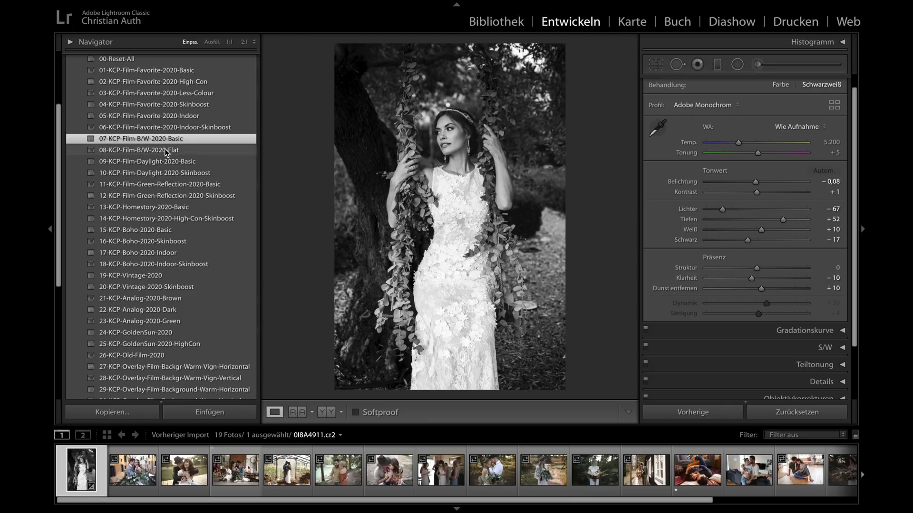
left_click(164, 149)
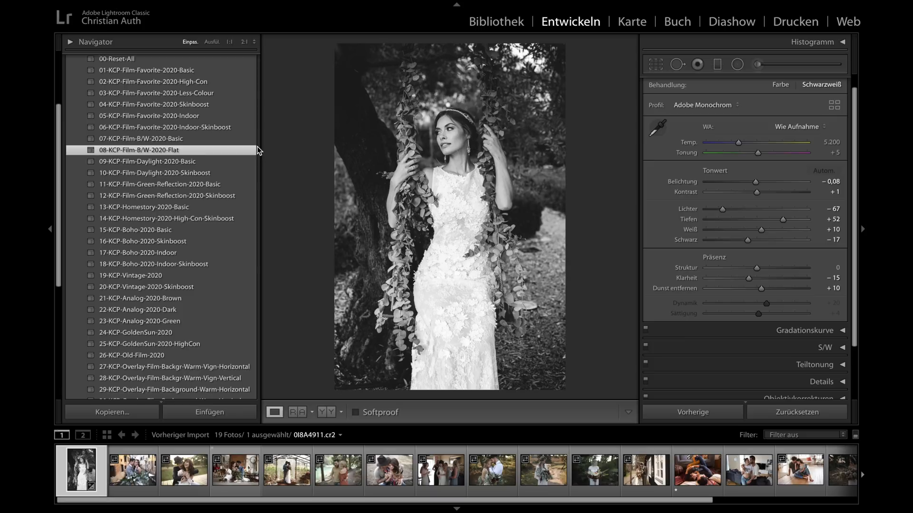
- Compare 09-KCP-Film-Daylight-2020-Basic with 01-KCP-Film-Favorite-2020-Basic on the bride photo, and try 10-KCP-Film-Daylight-2020-Skinboost
left_click(148, 164)
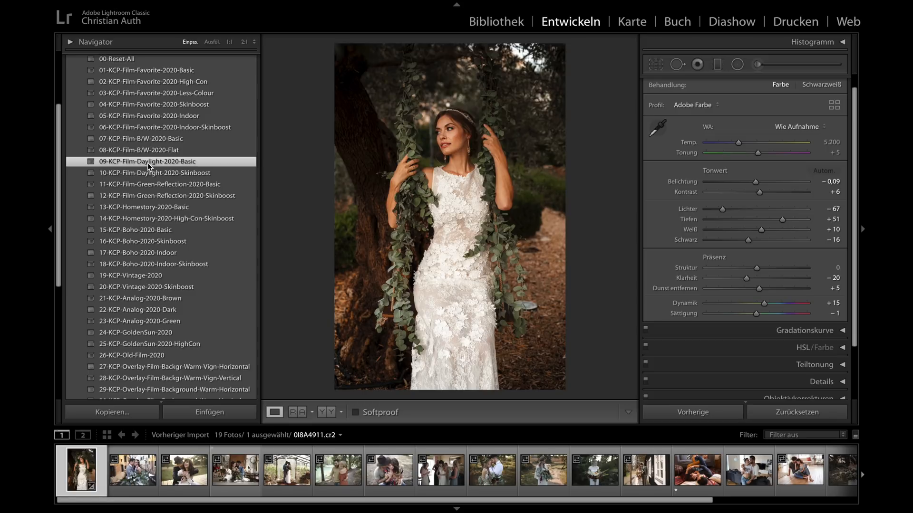
scroll(158, 102, "up", 1)
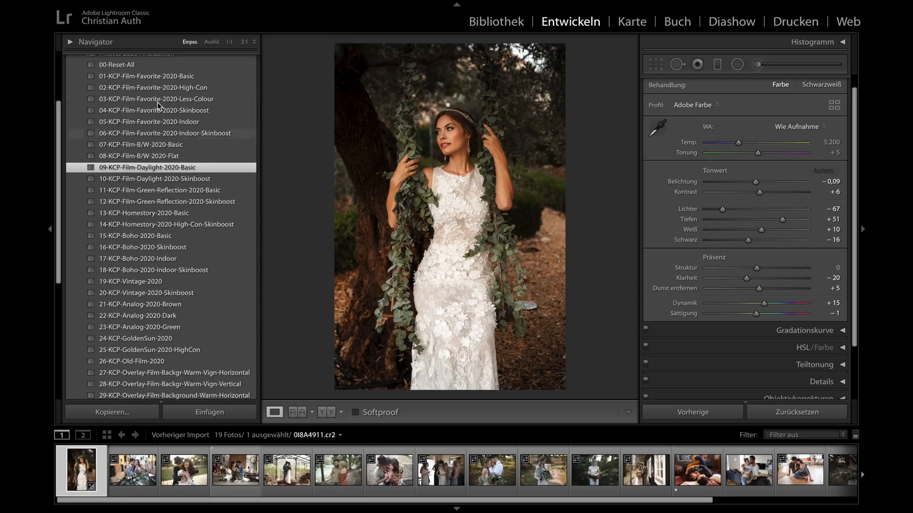
left_click(167, 77)
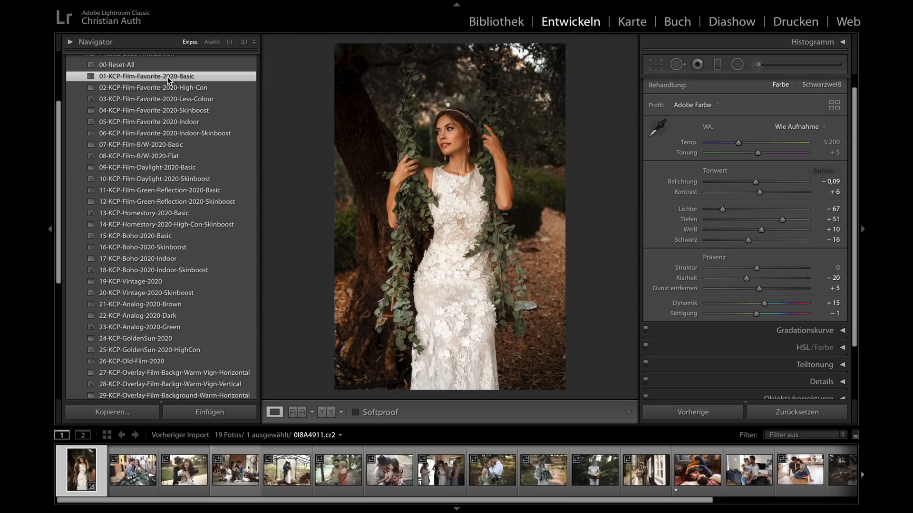
left_click(166, 168)
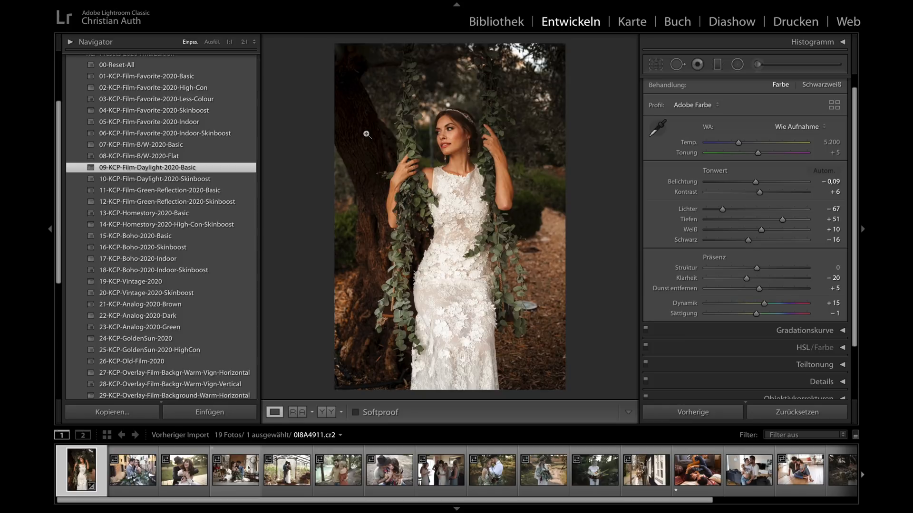
left_click(189, 180)
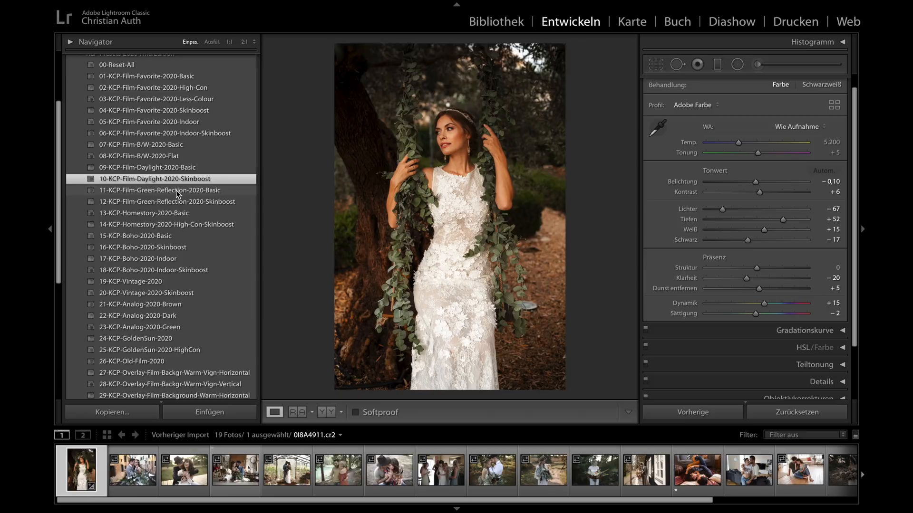
- Try the Homestory presets 13-Basic and 14-High-Con-Skinboost and the Boho presets 15-Basic, 16-Skinboost, 17-Indoor and 18-Indoor-Skinboost on the bride photo
left_click(144, 214)
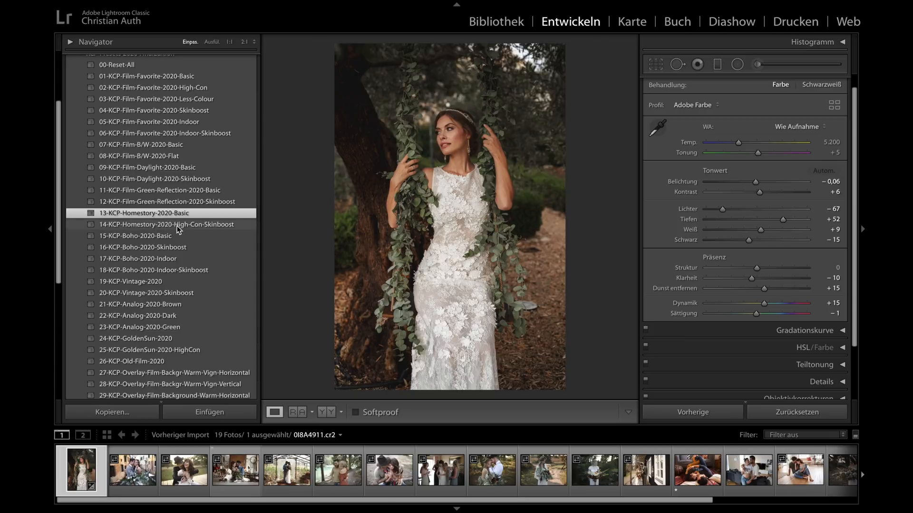
left_click(206, 227)
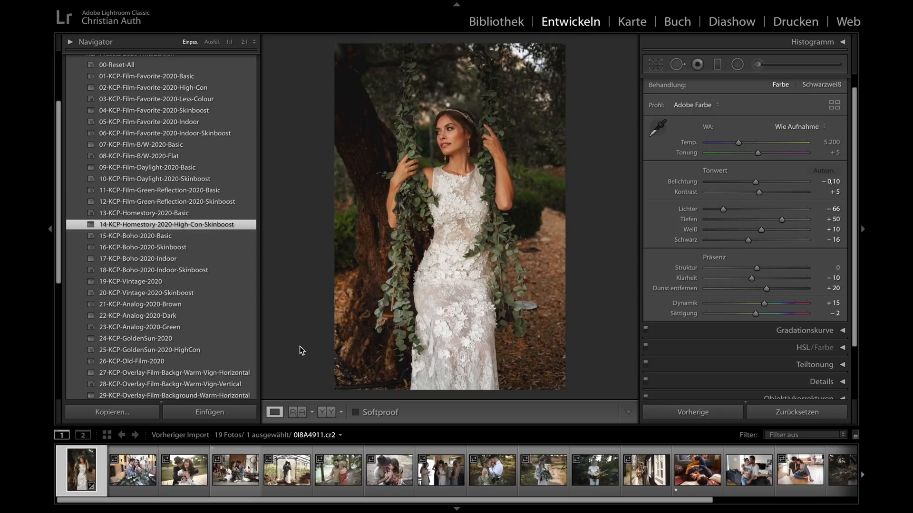
left_click(135, 235)
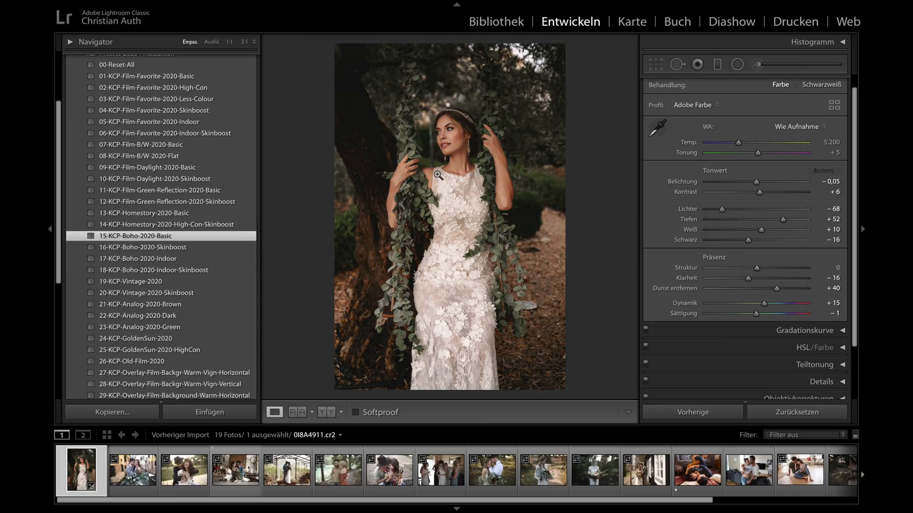
left_click(146, 248)
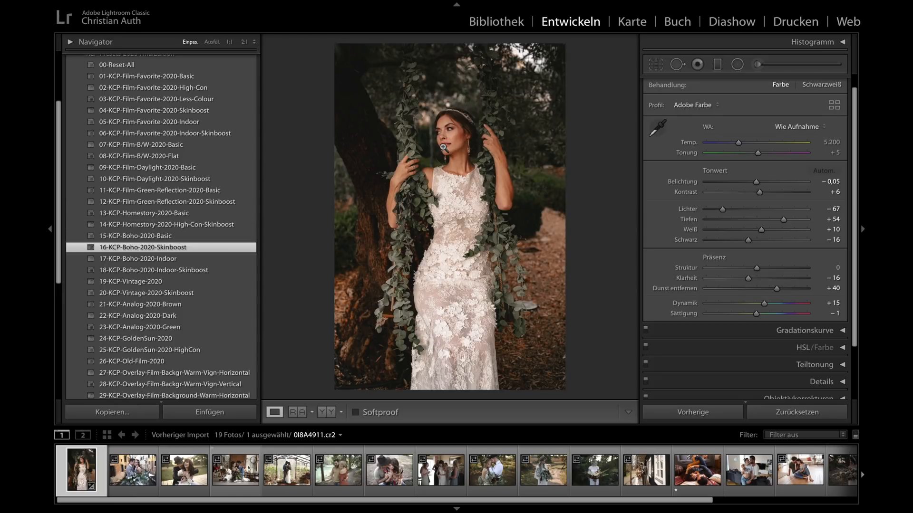
left_click(151, 260)
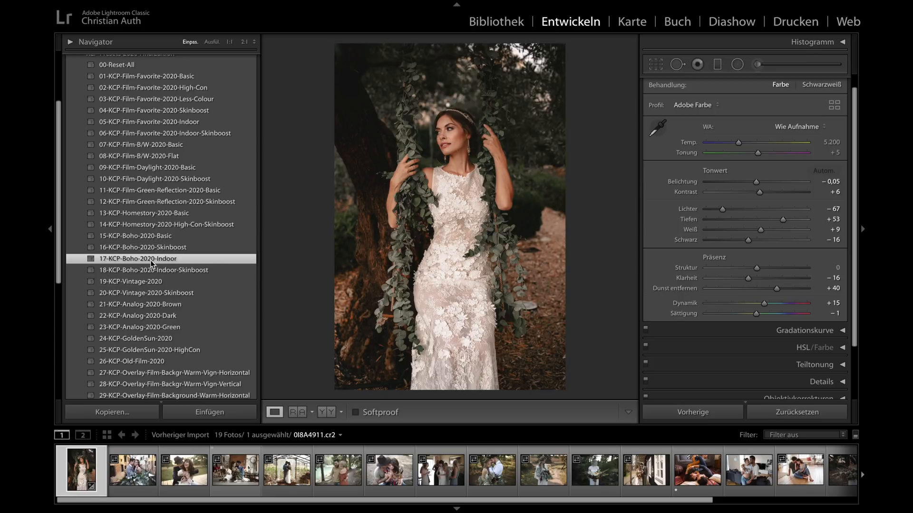
left_click(153, 271)
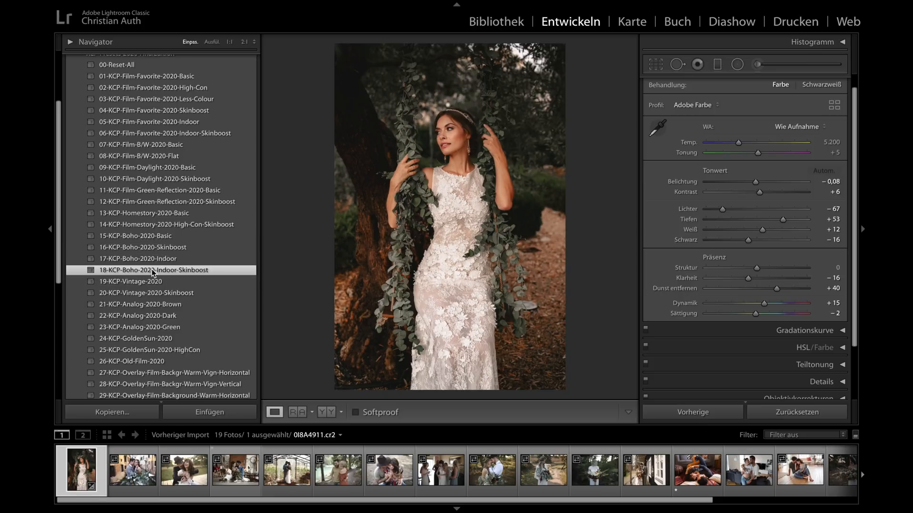
- Apply the preset 19-KCP-Vintage-2020 to the bride photo and set its exposure to −0,20
left_click(129, 281)
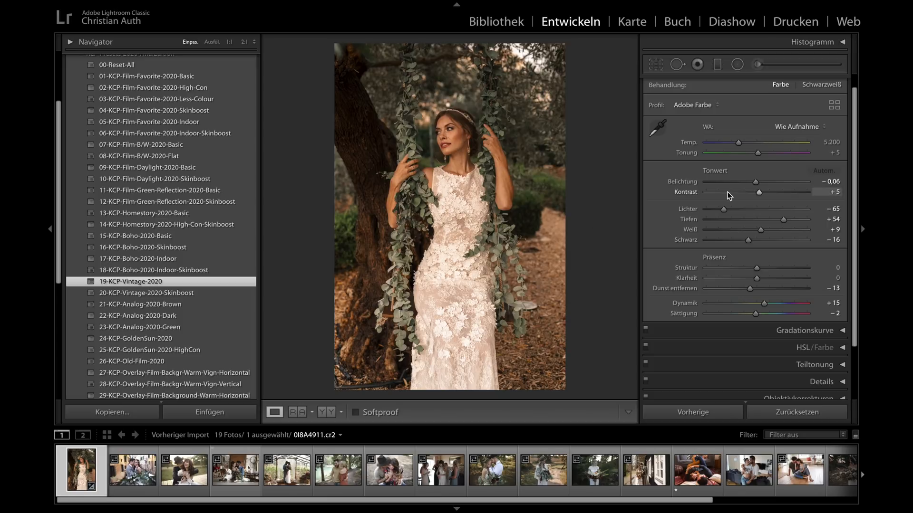
left_click(756, 182)
left_click_drag(756, 183, 755, 184)
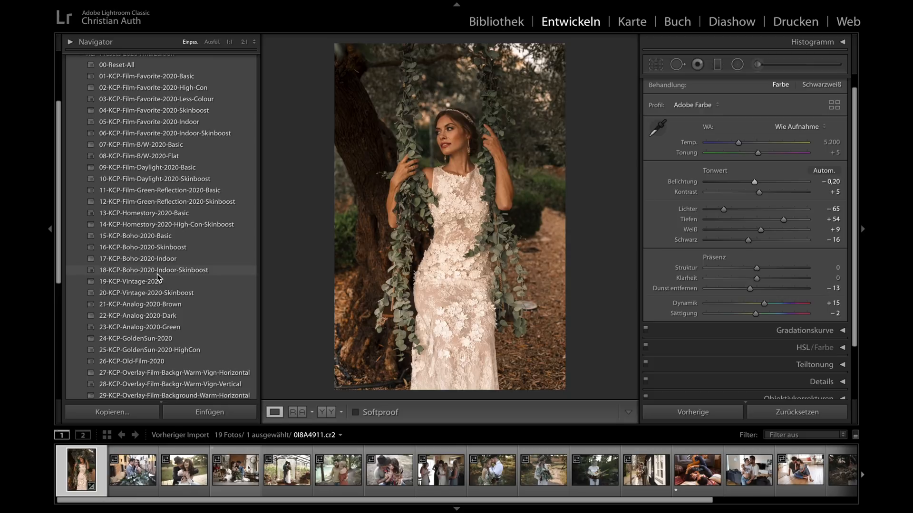
- Try the Analog presets 21-KCP-Analog-2020-Brown, 22-KCP-Analog-2020-Dark and 23-KCP-Analog-2020-Green on the bride photo
left_click(145, 304)
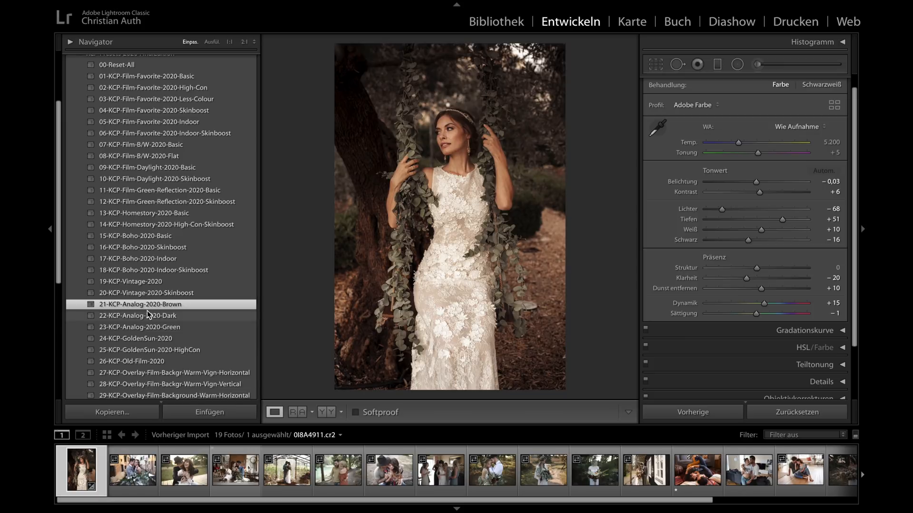
left_click(147, 314)
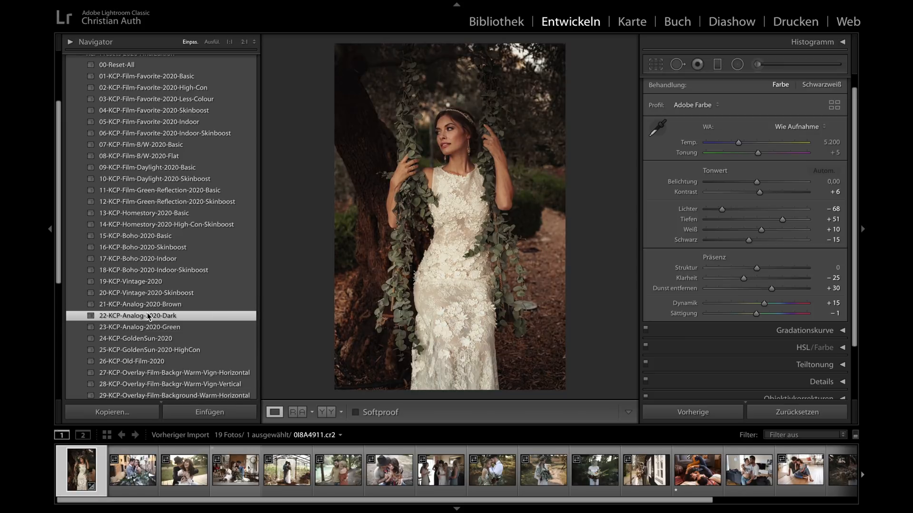
left_click(149, 327)
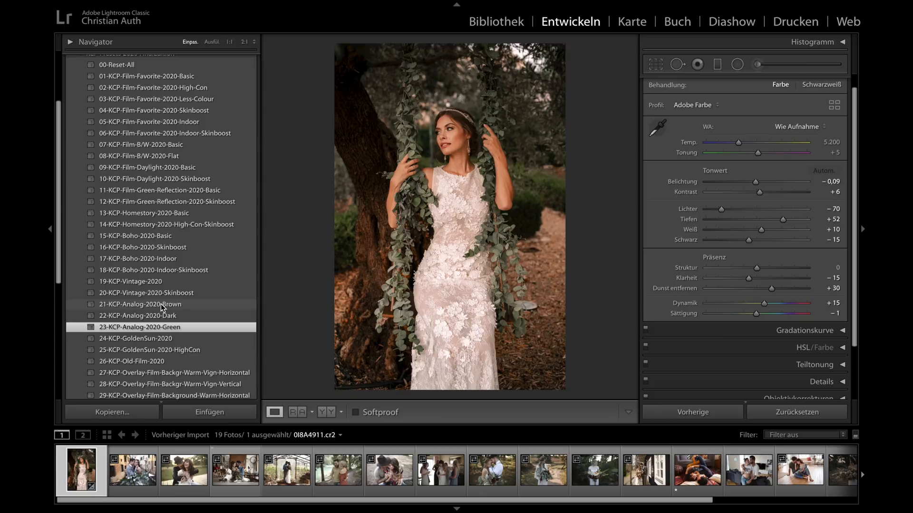
- Compare 24-KCP-GoldenSun-2020 with the reset bride photo, and try 25-KCP-GoldenSun-2020-HighCon
left_click(149, 338)
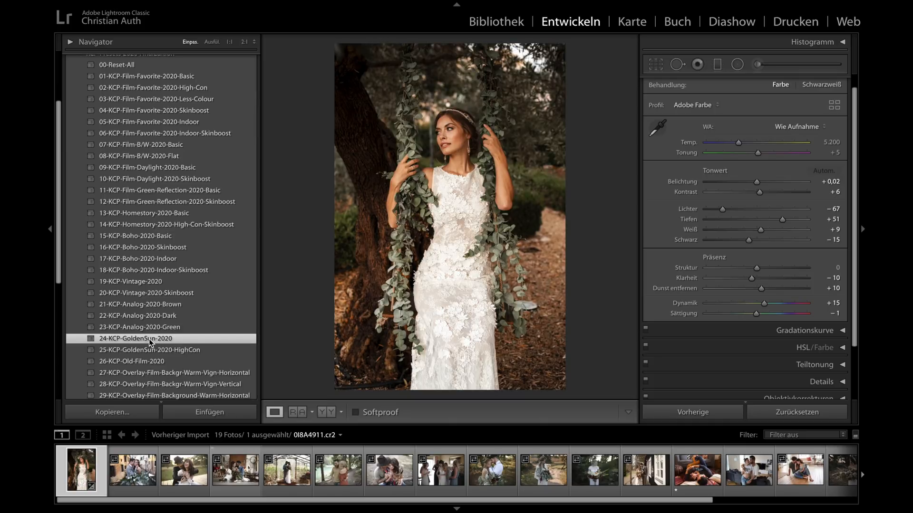
left_click(778, 414)
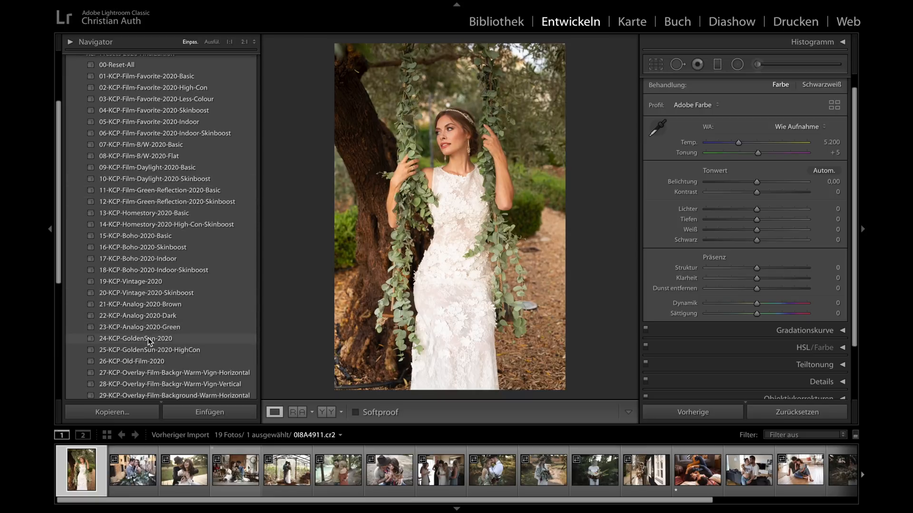
left_click(151, 339)
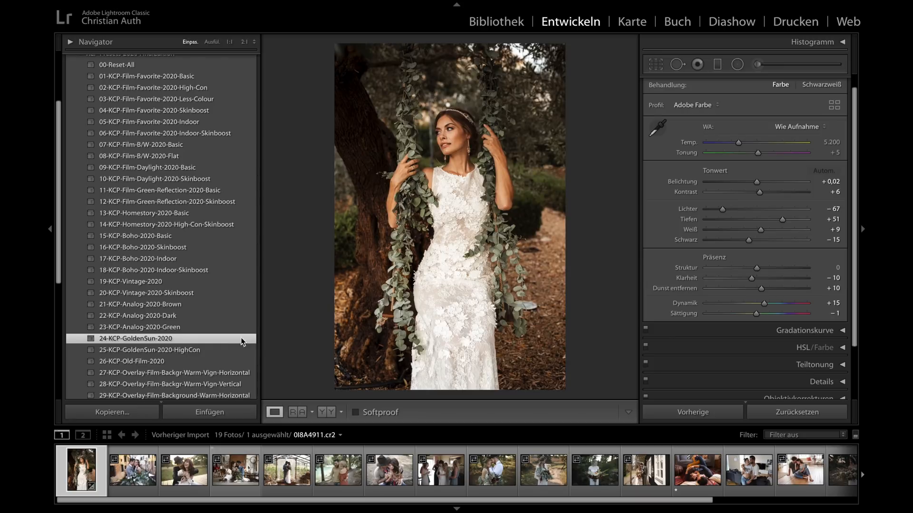
left_click(175, 351)
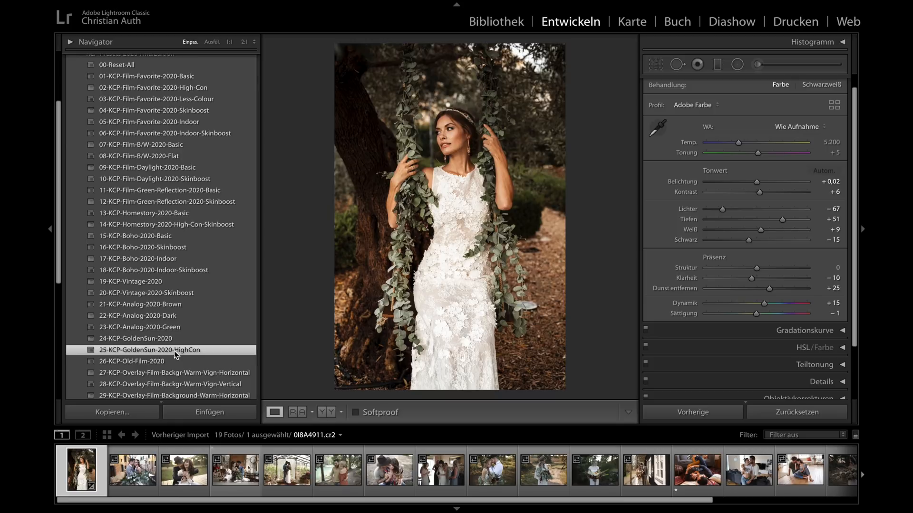
- Apply the preset 26-KCP-Old-Film-2020 to the bride photo and look through the overlay presets 27 to 40
left_click(137, 363)
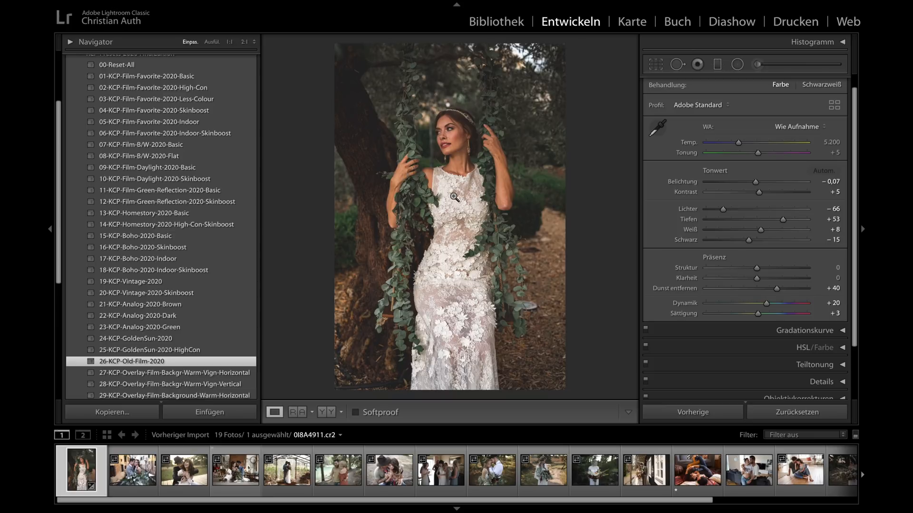
scroll(180, 271, "down", 5)
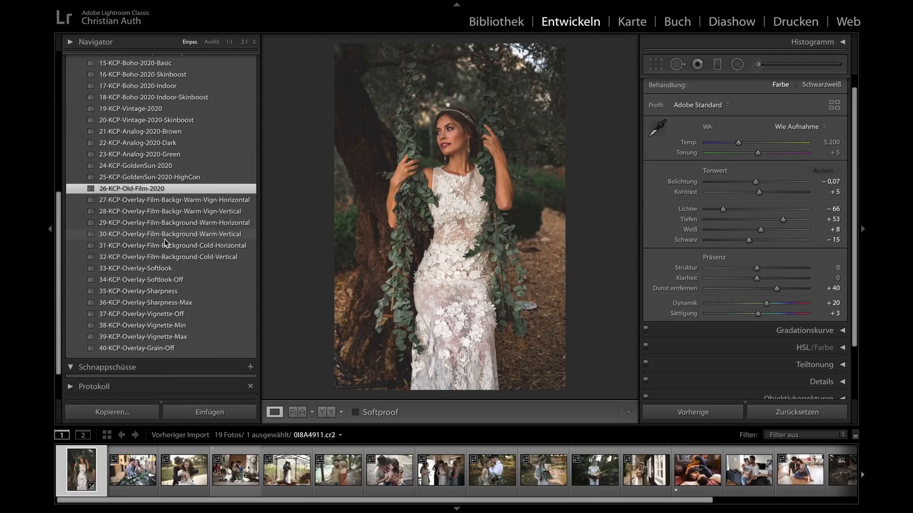
scroll(165, 240, "up", 3)
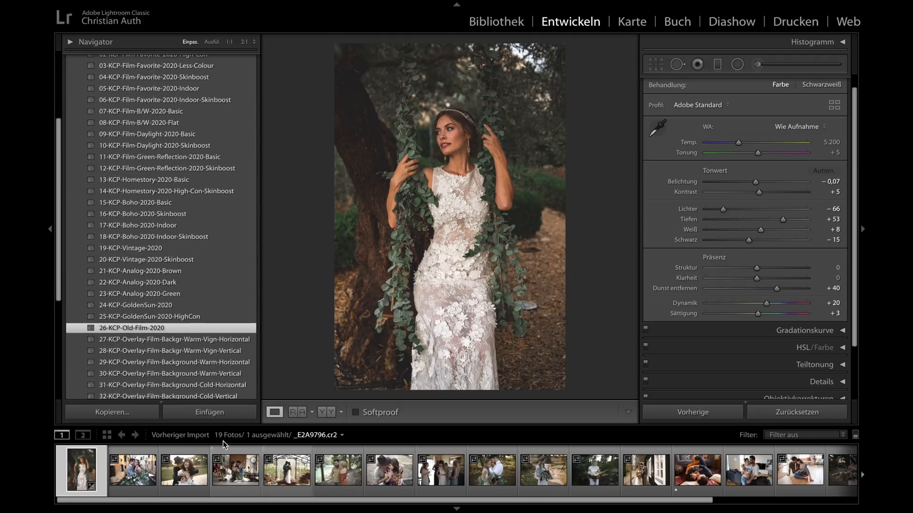
scroll(152, 266, "up", 3)
scroll(152, 269, "up", 3)
scroll(152, 267, "down", 4)
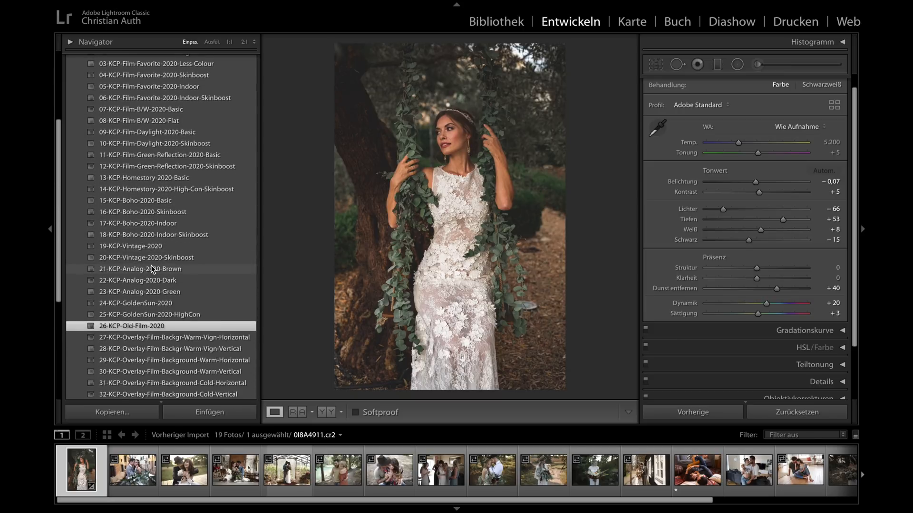
- Apply 01-KCP-Film-Favorite-2020-Basic to the canal couple photo 0I8A4838.cr2 and set its exposure to −0,10
left_click(130, 470)
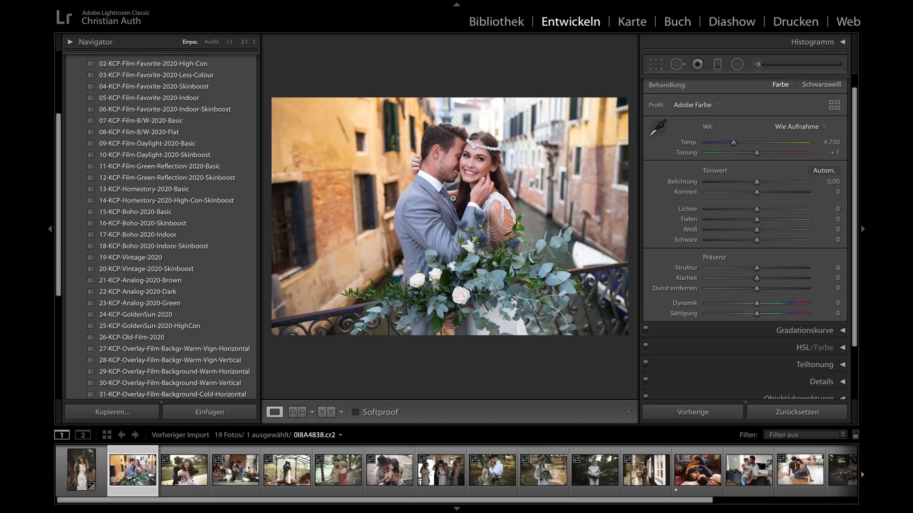
scroll(186, 153, "up", 5)
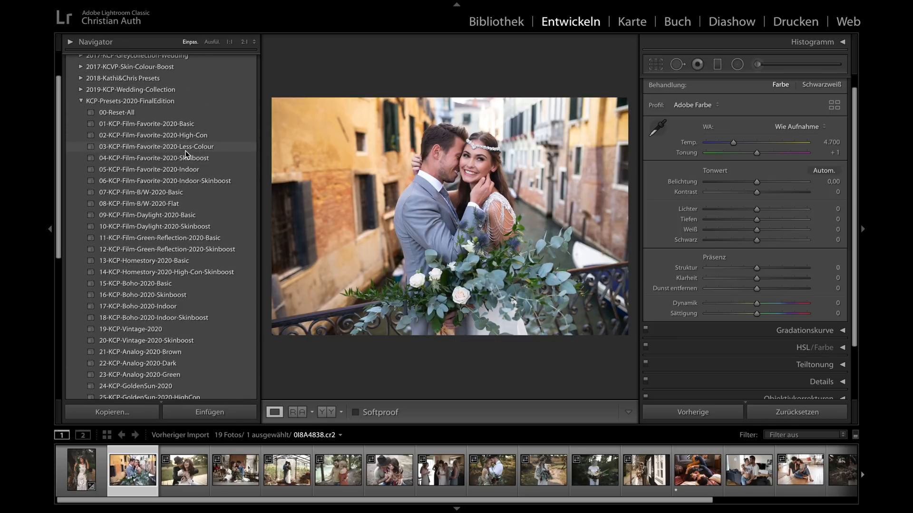
left_click(172, 128)
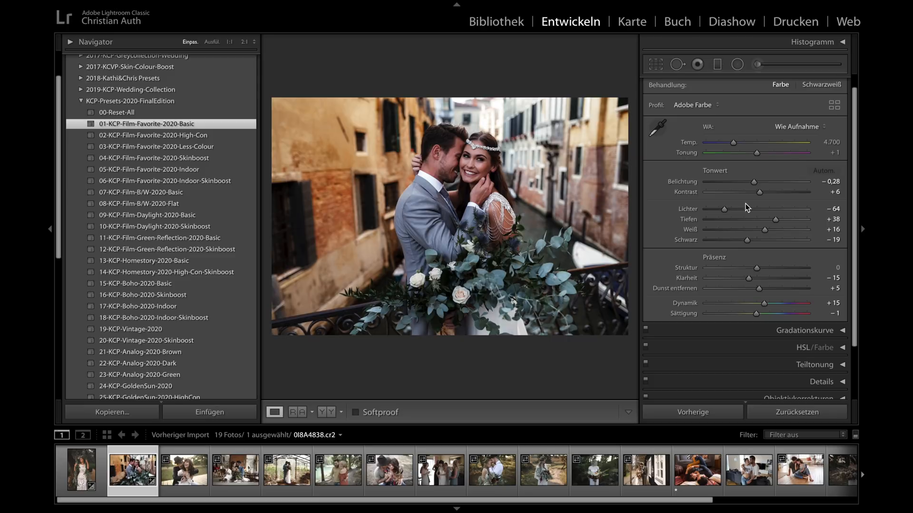
left_click_drag(754, 182, 757, 184)
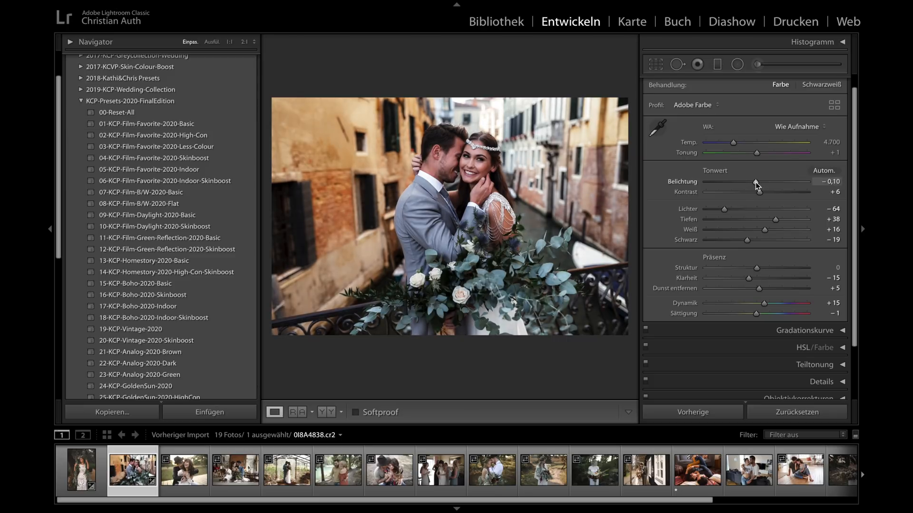
- Set the canal couple photo's temperature to 5.349, then try 03-KCP-Film-Favorite-2020-Less-Colour with exposure −0,10
left_click(740, 143)
left_click_drag(740, 142, 741, 143)
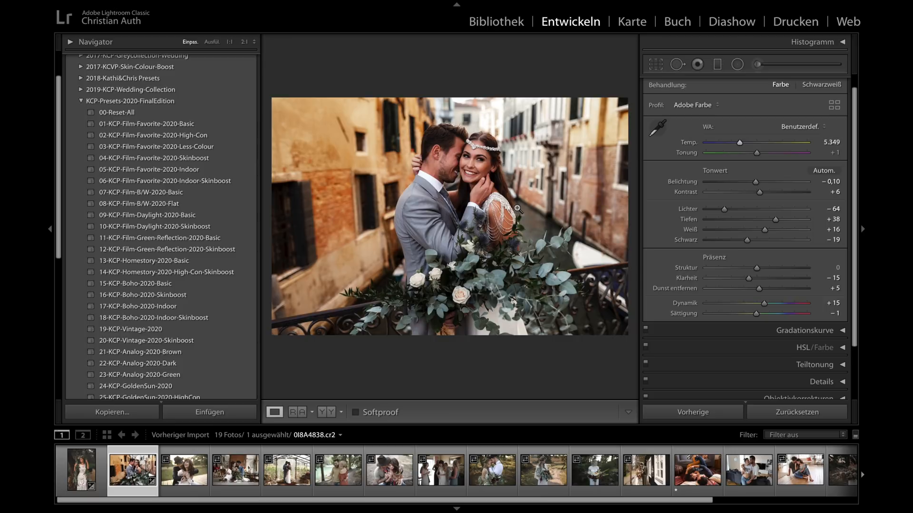
left_click(184, 150)
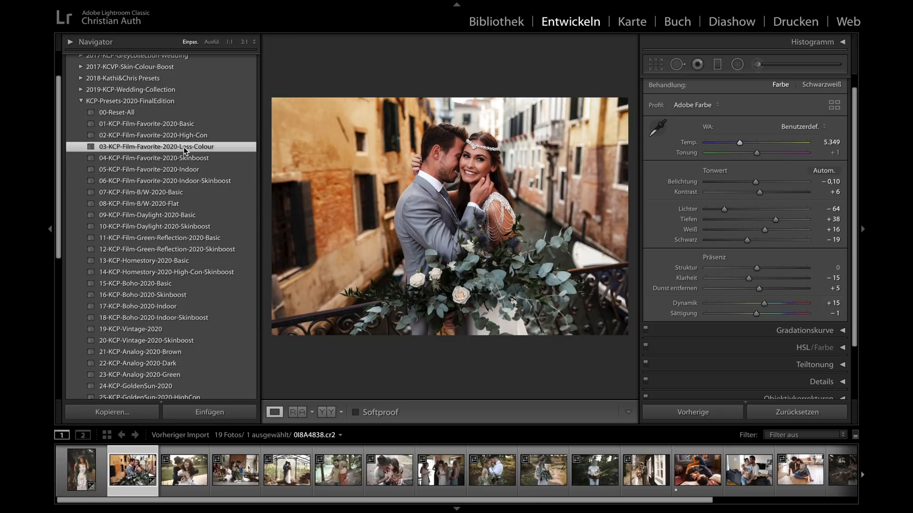
left_click_drag(753, 182, 756, 182)
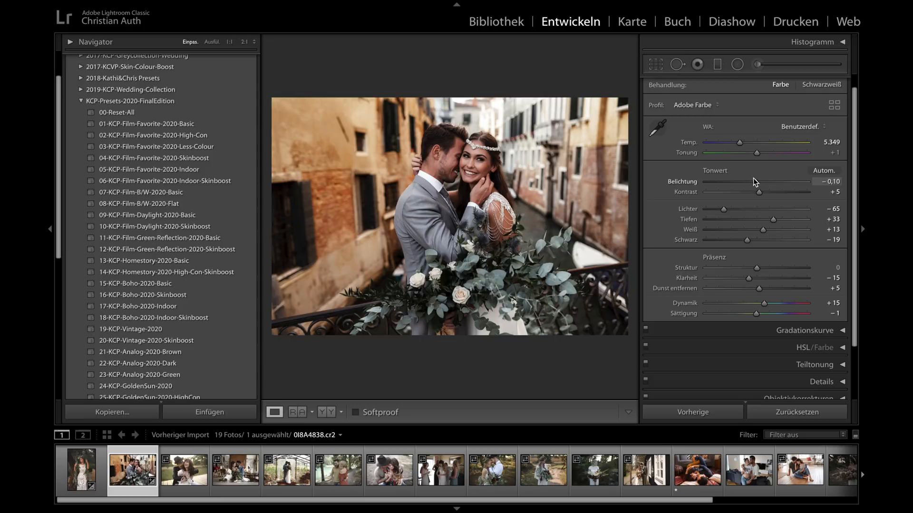
- Compare the canal couple photo before and after with the side panels hidden, and view the edited version enlarged
key("y")
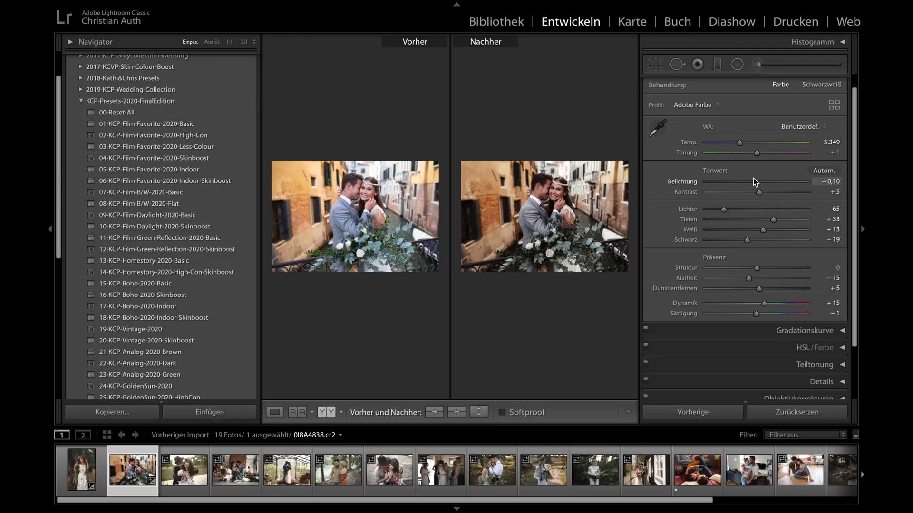
key("shift+Tab")
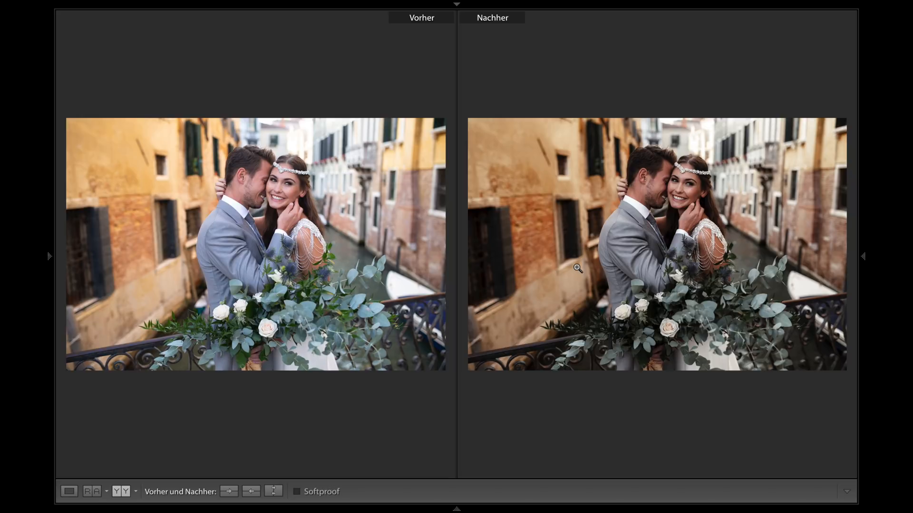
key("y")
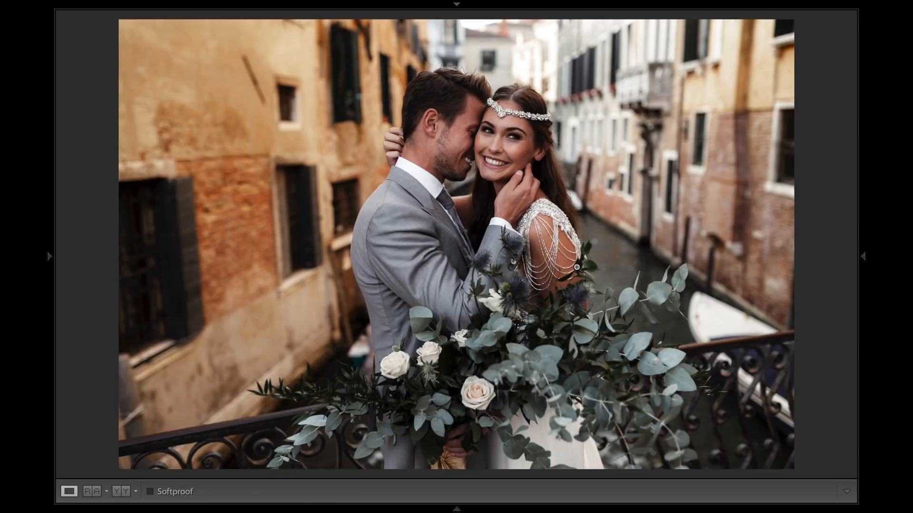
key("shift+Tab")
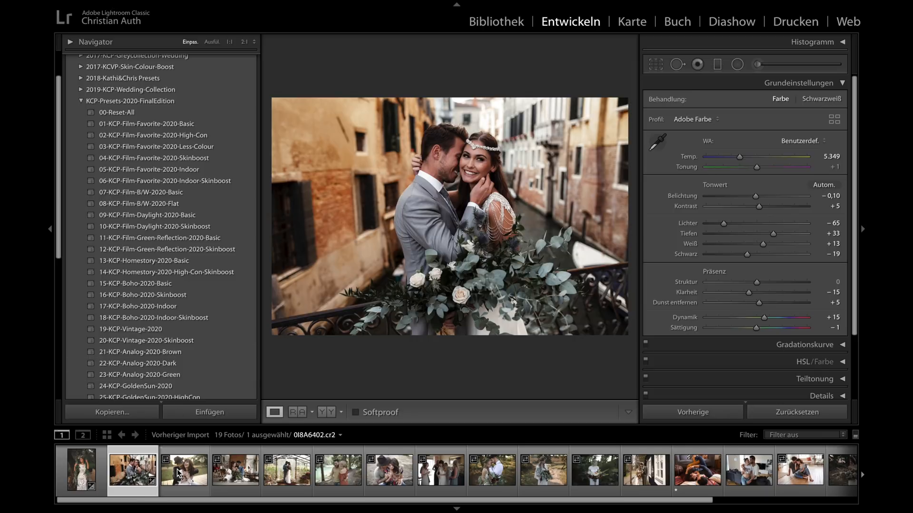
- Try 07-KCP-Film-B/W-2020-Basic and 08-KCP-Film-B/W-2020-Flat on the canal couple photo, setting the exposure to −0,40
left_click(147, 193)
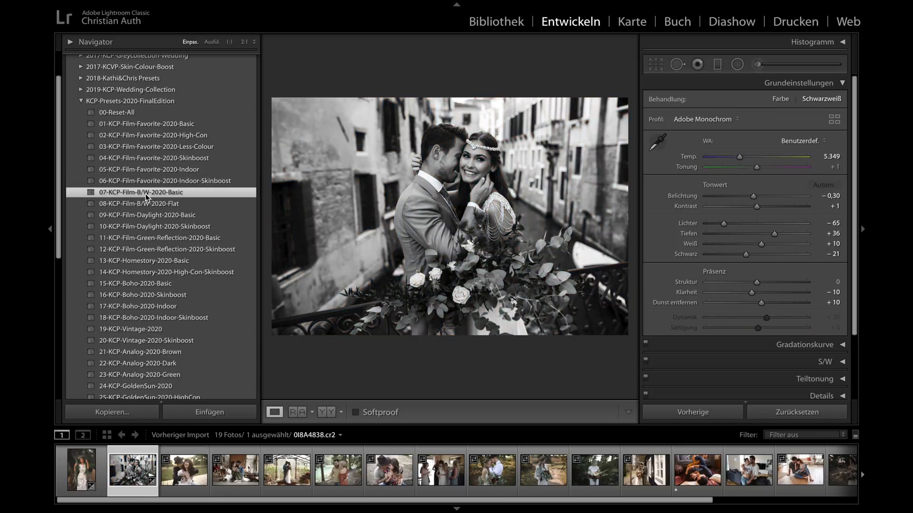
left_click(146, 203)
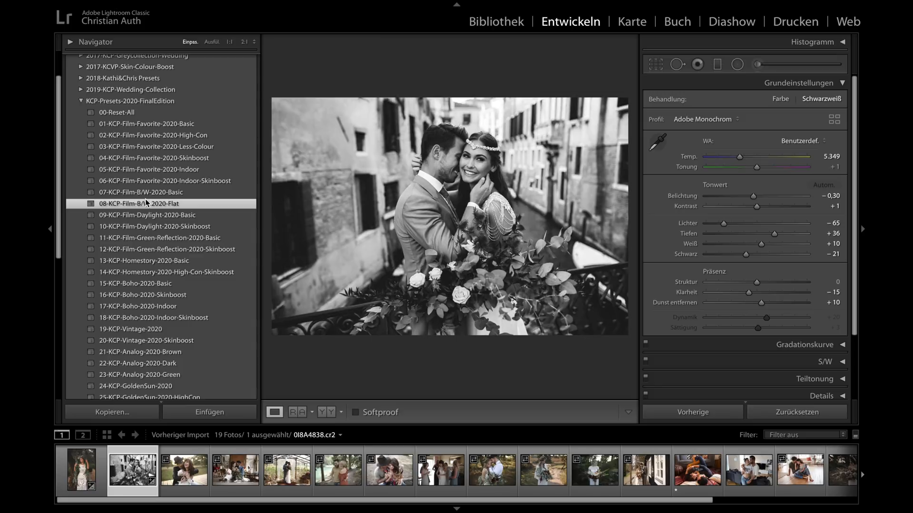
left_click_drag(753, 197, 752, 196)
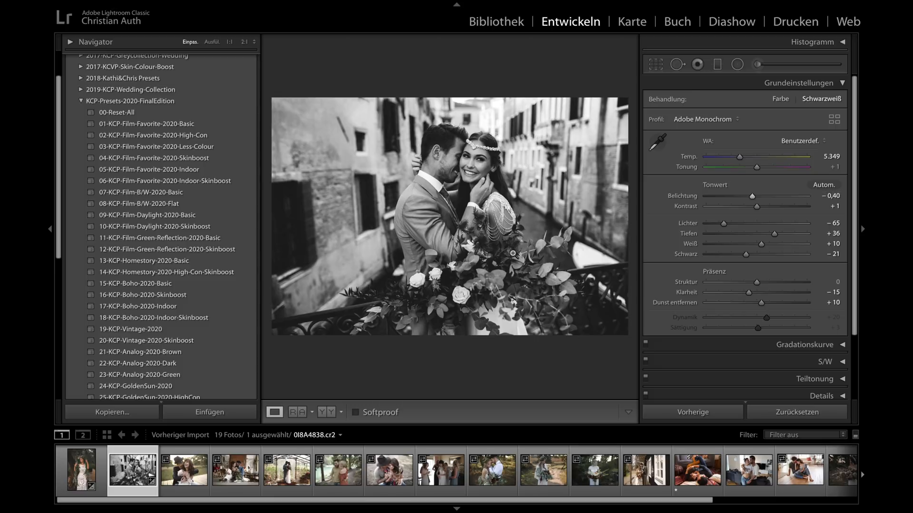
- Try the overlay presets 38-KCP-Overlay-Vignette-Min, 37-KCP-Overlay-Vignette-Off and 39-KCP-Overlay-Vignette-Max on the black-and-white canal photo
scroll(187, 263, "down", 10)
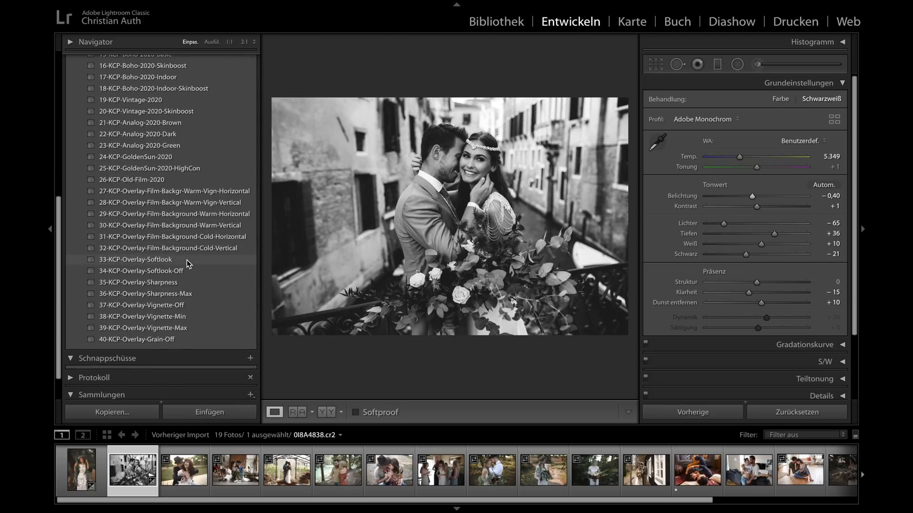
left_click(168, 322)
left_click(164, 326)
left_click(165, 317)
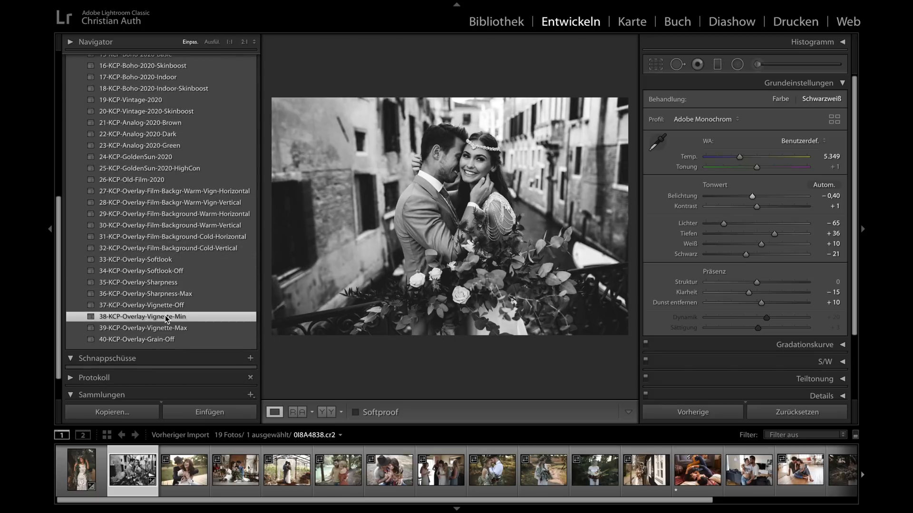
left_click(167, 307)
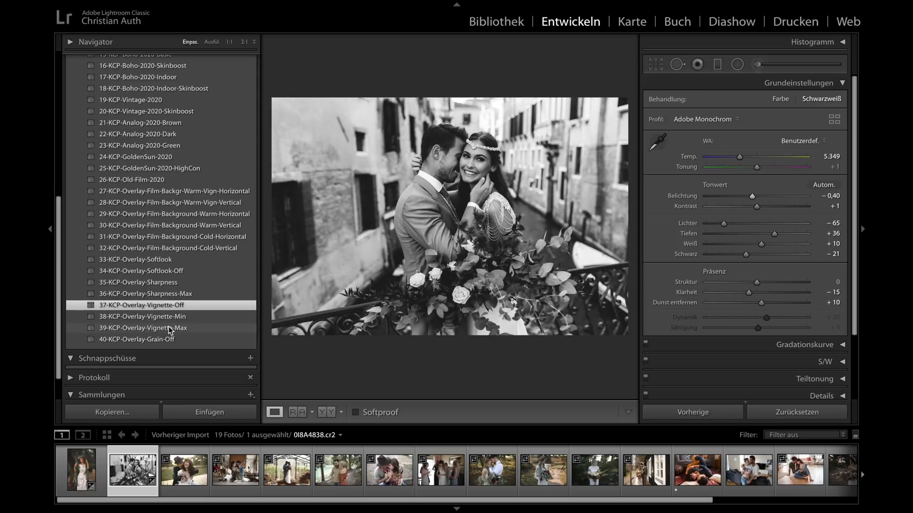
left_click(170, 328)
- Try 40-KCP-Overlay-Grain-Off while viewing the couple's faces at 1:1, and return to the full photo
left_click(468, 159)
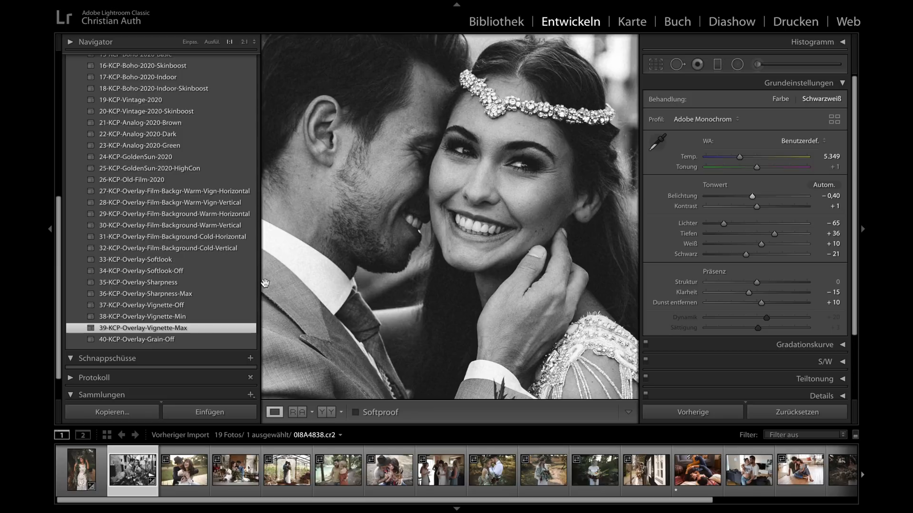
left_click(150, 342)
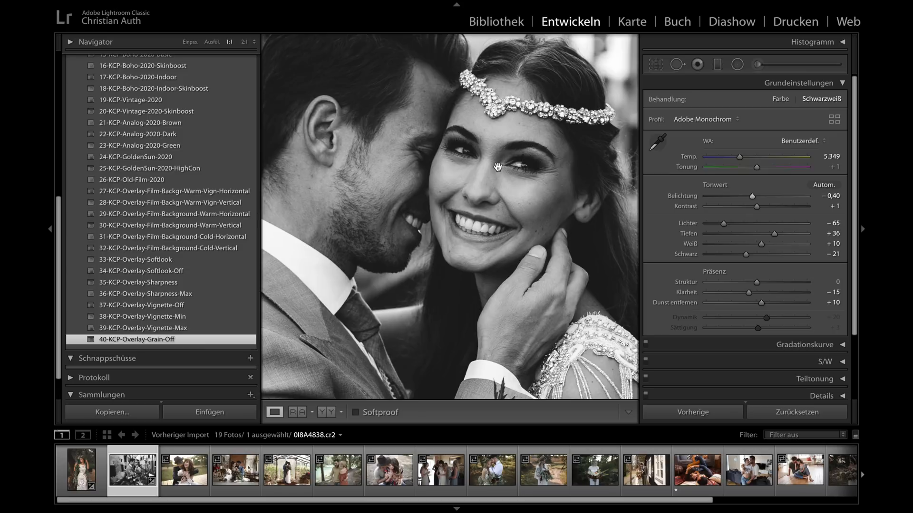
left_click(479, 175)
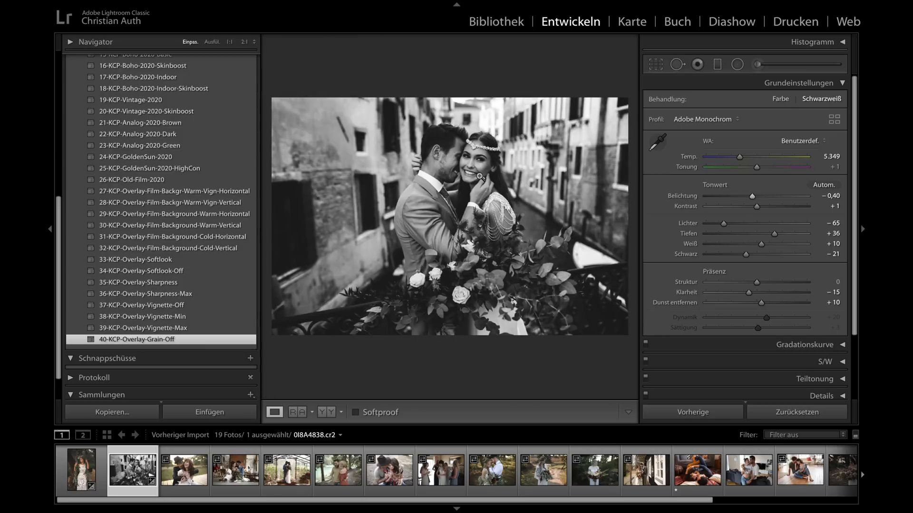
- Reset the canal couple photo with the preset 00-Reset-All
scroll(193, 172, "up", 6)
scroll(192, 172, "up", 4)
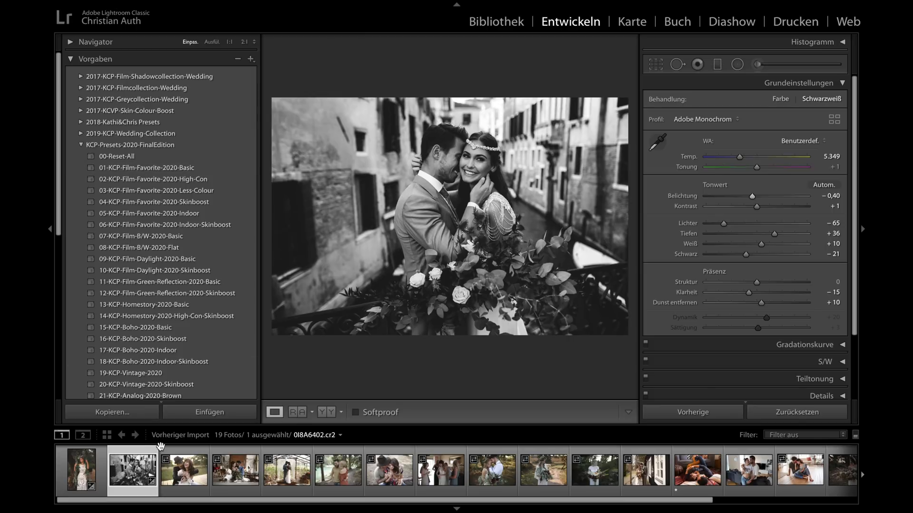
left_click(119, 157)
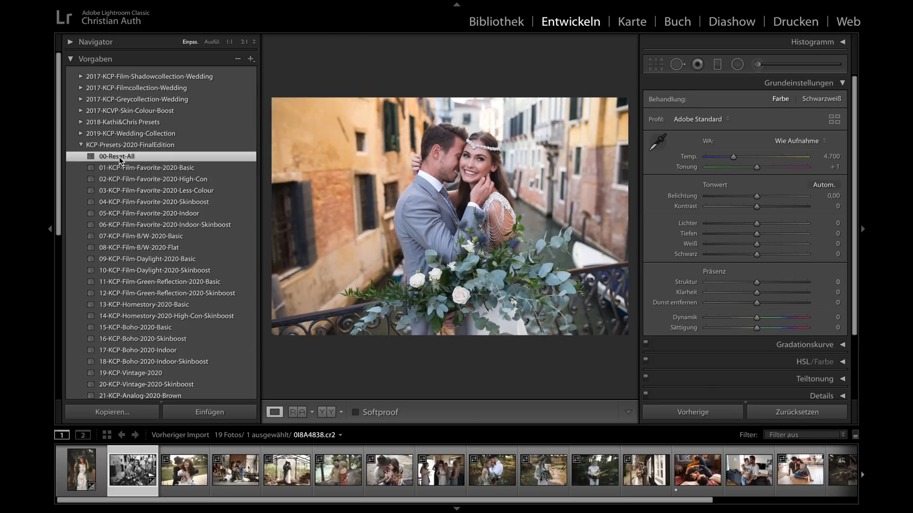
- Apply 15-KCP-Boho-2020-Basic with temperature 5.127 and exposure −0,15, comparing the photo before and after
scroll(140, 219, "down", 1)
scroll(141, 219, "down", 5)
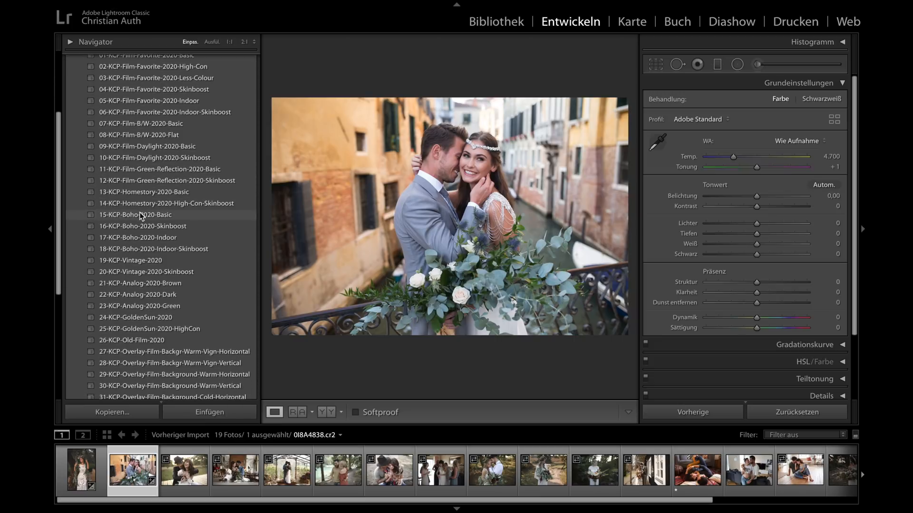
left_click(142, 216)
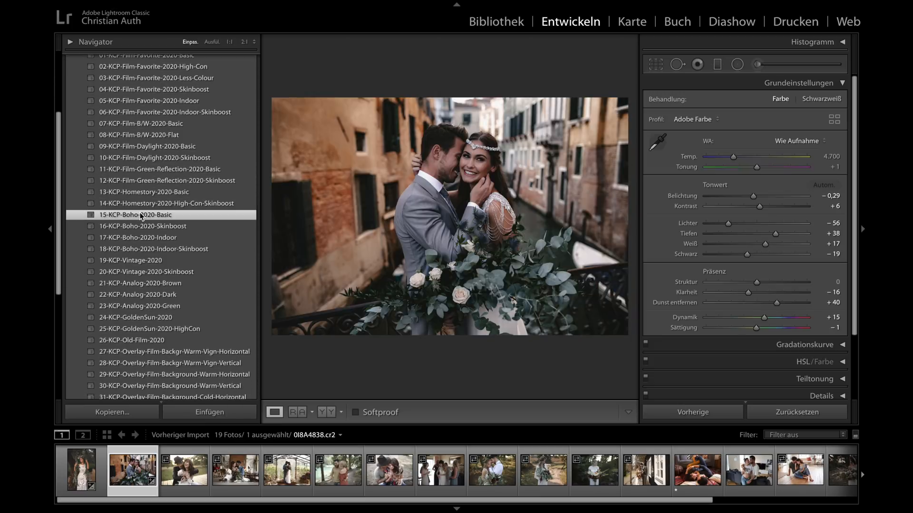
left_click_drag(734, 157, 739, 157)
key("y")
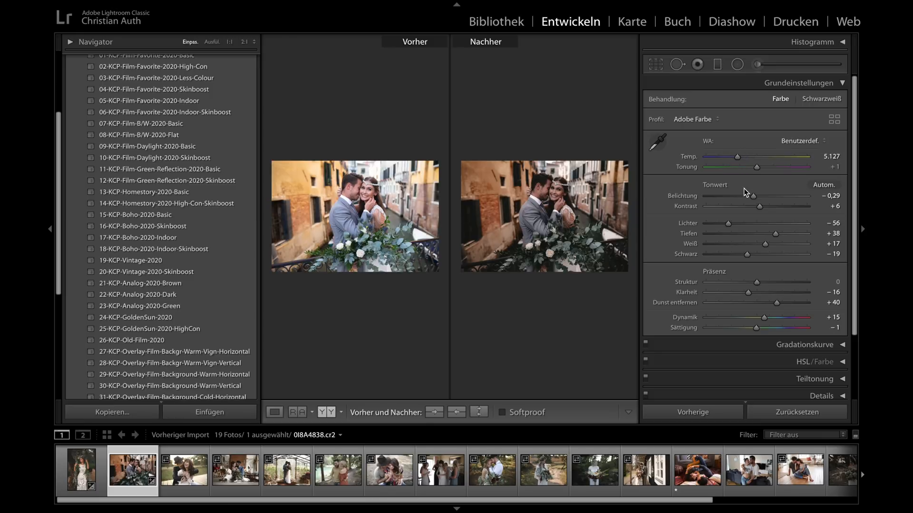
key("y")
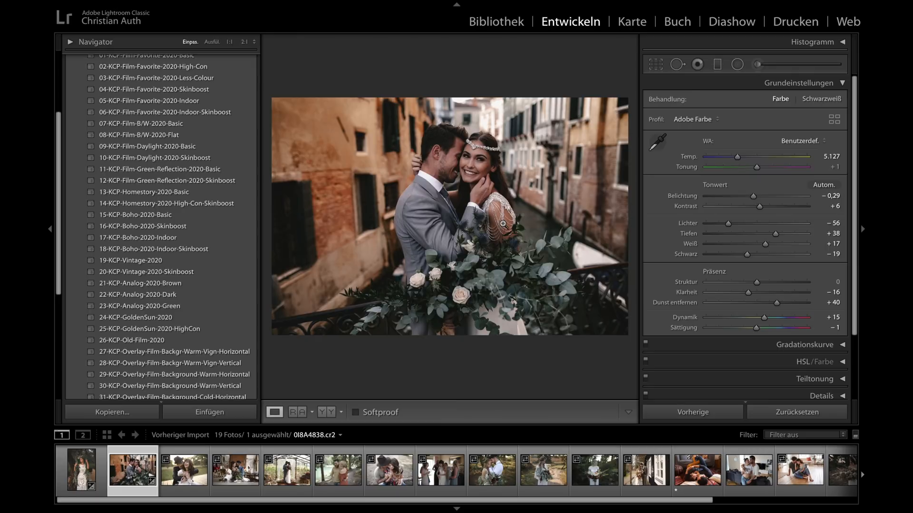
left_click_drag(753, 196, 756, 197)
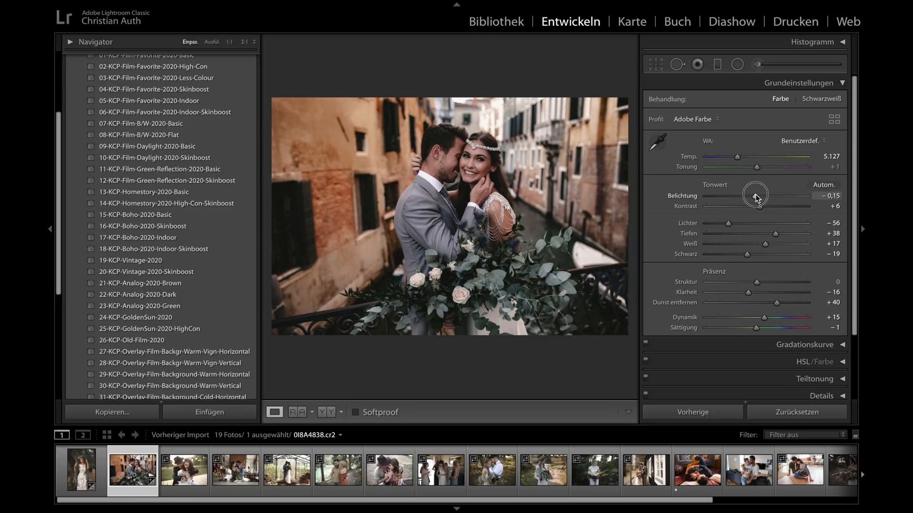
- Apply 19-KCP-Vintage-2020 to the canal couple photo and set its exposure to −0,40
scroll(199, 213, "up", 3)
scroll(198, 213, "up", 1)
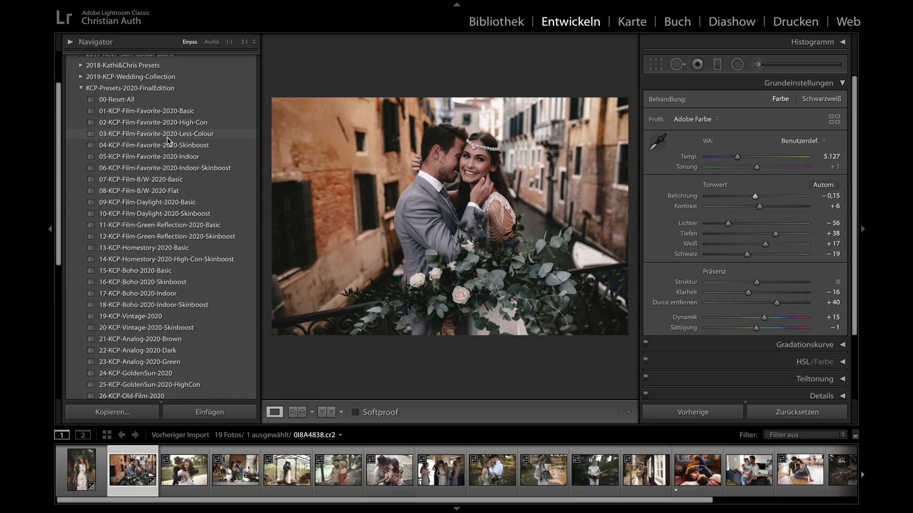
left_click(121, 317)
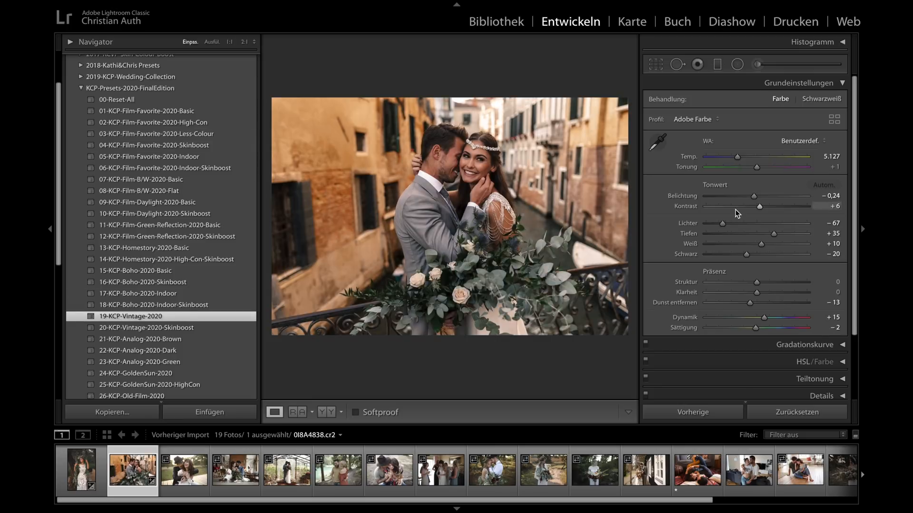
left_click_drag(754, 196, 751, 198)
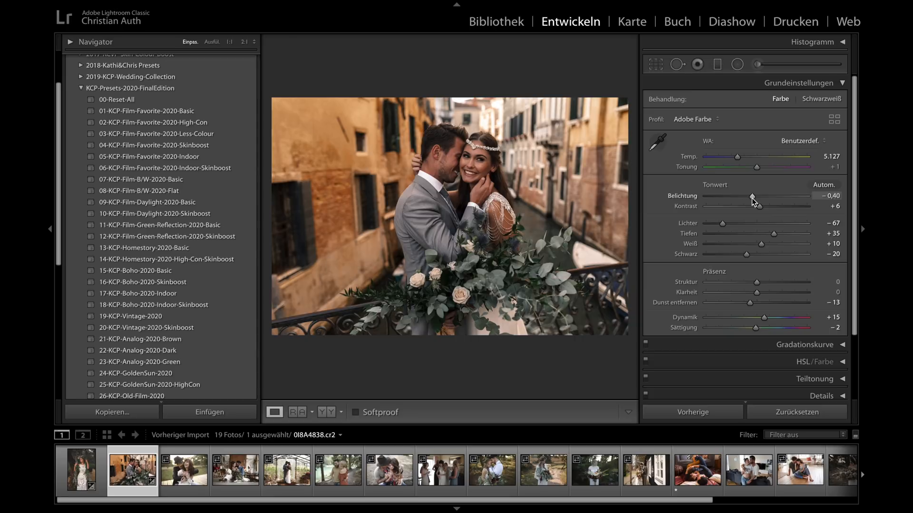
- Apply 02-KCP-Film-Favorite-2020-High-Con to the hat couple photo 0I8A6402.cr2, with tint +3 and exposure −0,20
left_click(184, 471)
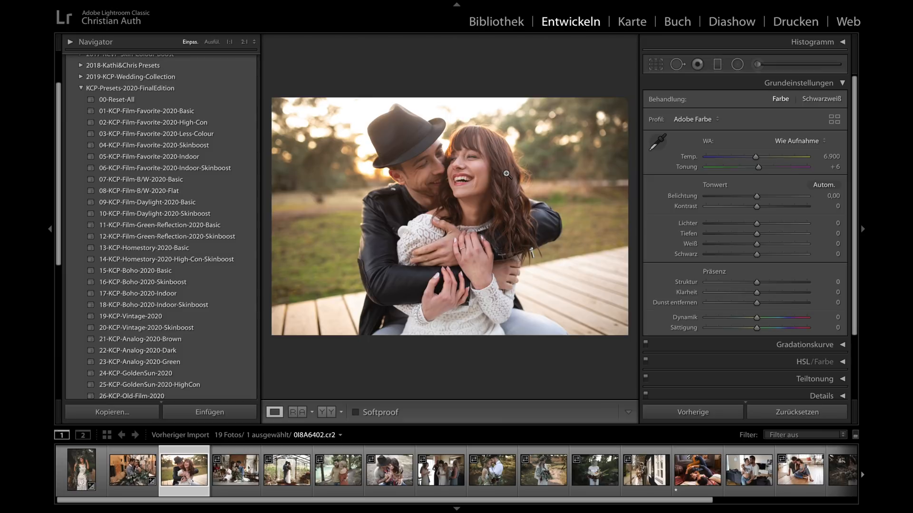
left_click(186, 124)
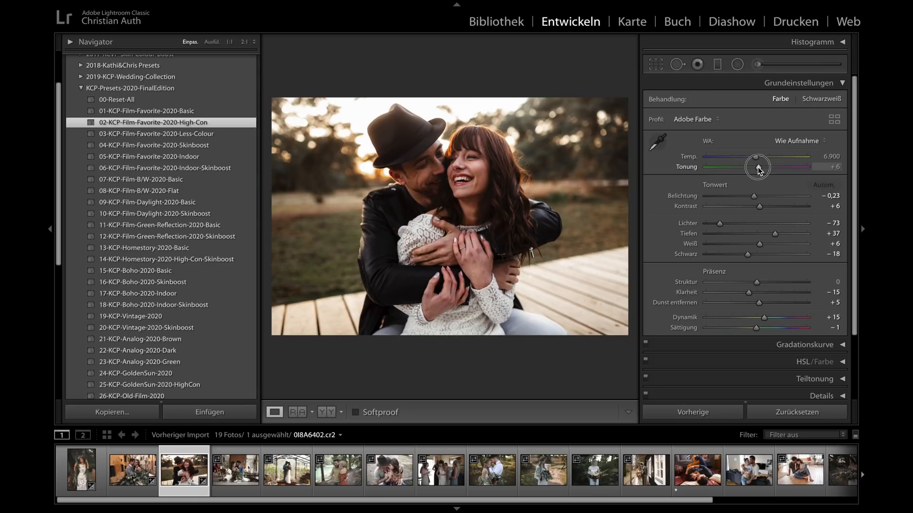
left_click_drag(758, 167, 756, 167)
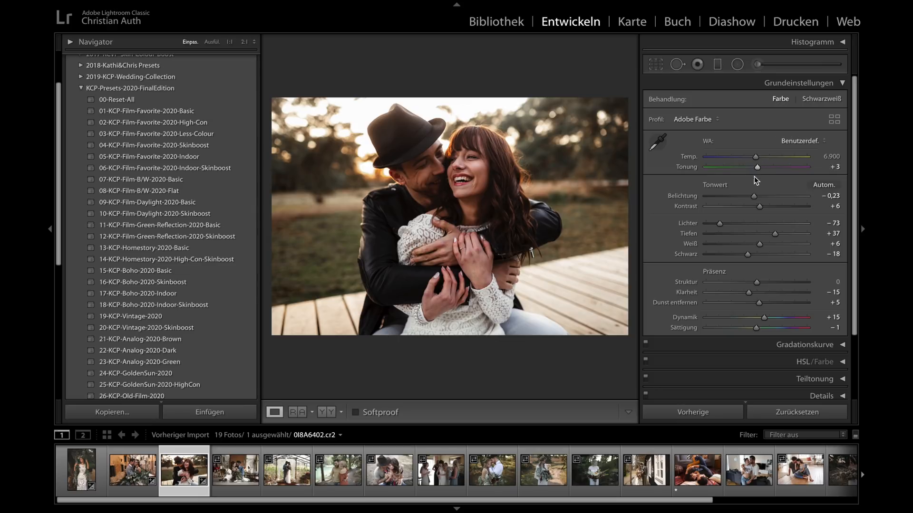
left_click_drag(753, 196, 754, 195)
- Compare the hat couple photo before and after with the side panels hidden, and view the edited version enlarged
key("y")
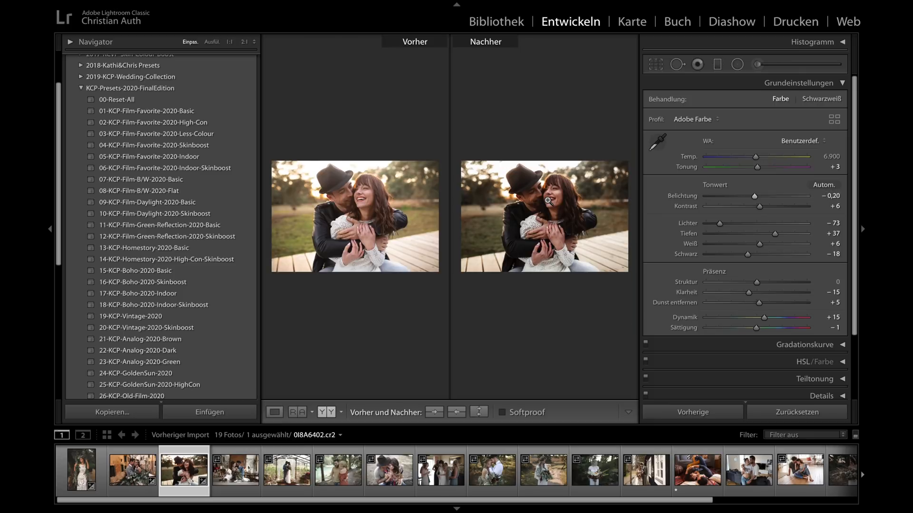
key("shift+Tab")
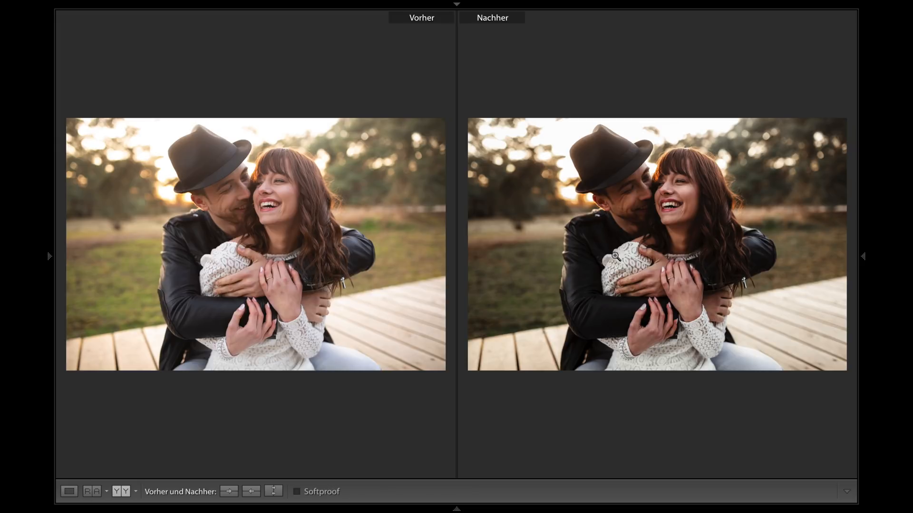
key("y")
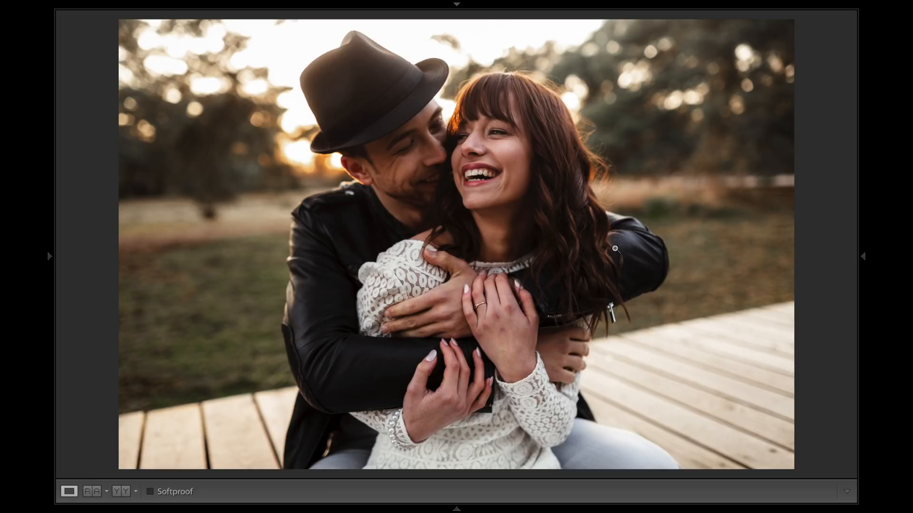
key("shift+Tab")
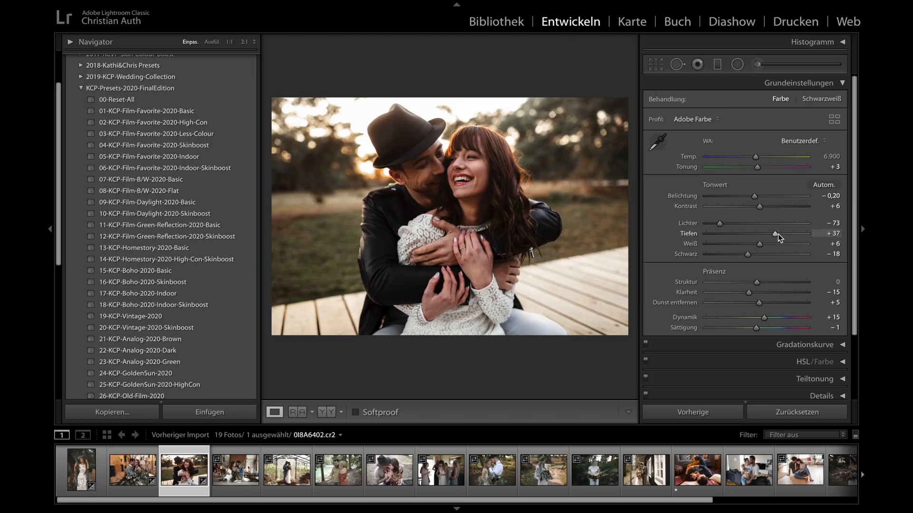
- Set the hat couple photo's shadows to +58 and its exposure to −0,05
left_click_drag(785, 233, 786, 234)
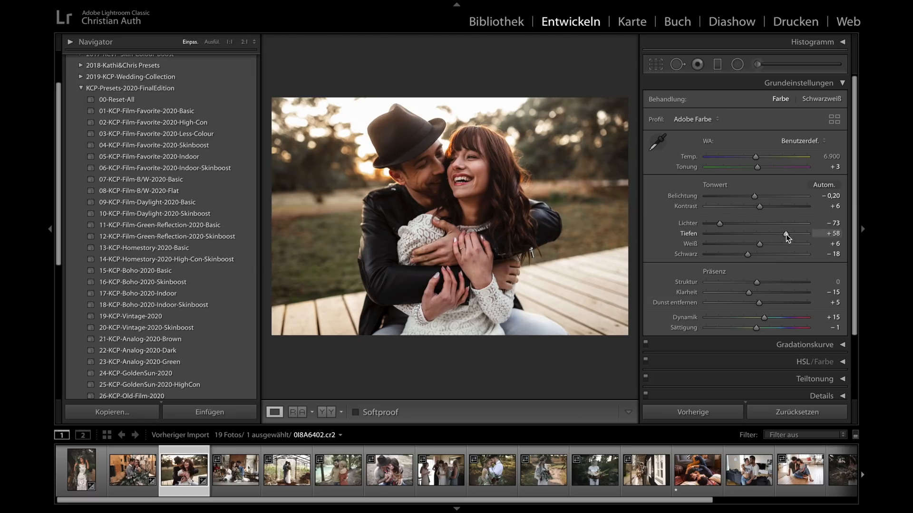
left_click_drag(754, 196, 756, 195)
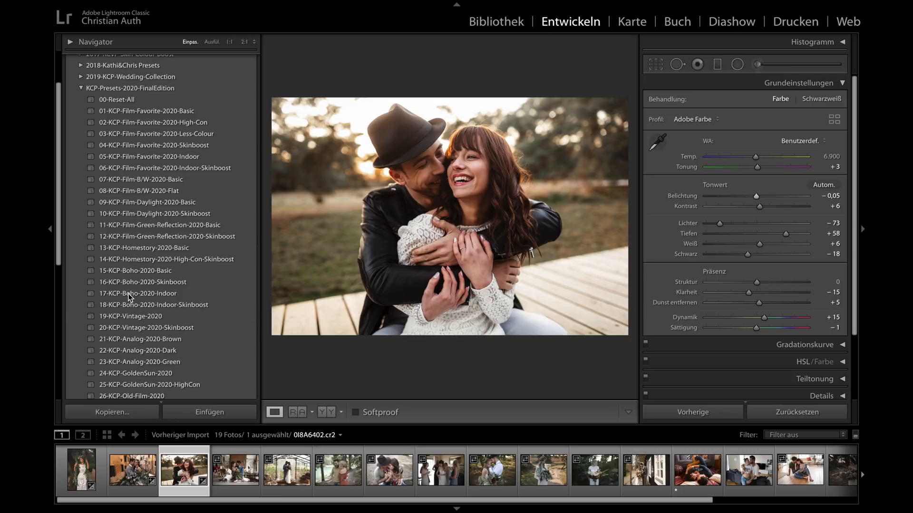
- Try 39-KCP-Overlay-Vignette-Max on the hat couple photo, and replace it with 38-KCP-Overlay-Vignette-Min
scroll(146, 305, "down", 5)
scroll(147, 305, "down", 2)
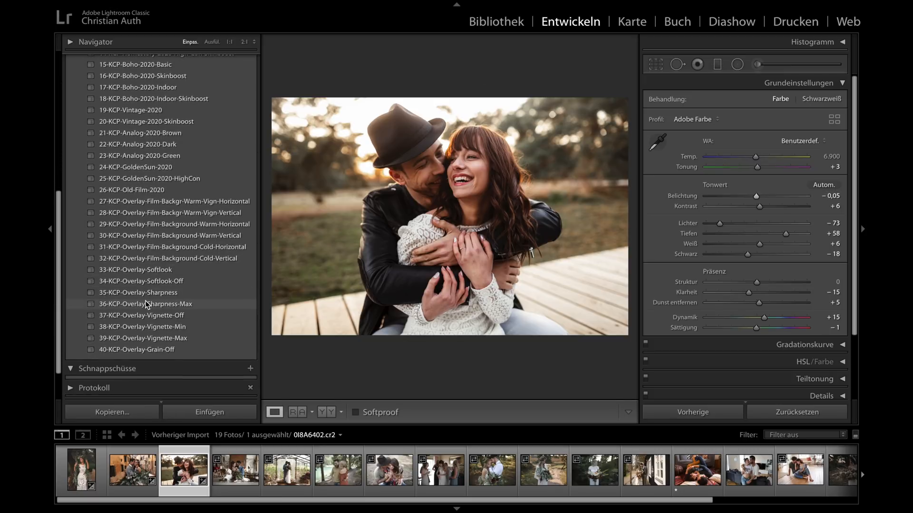
left_click(157, 338)
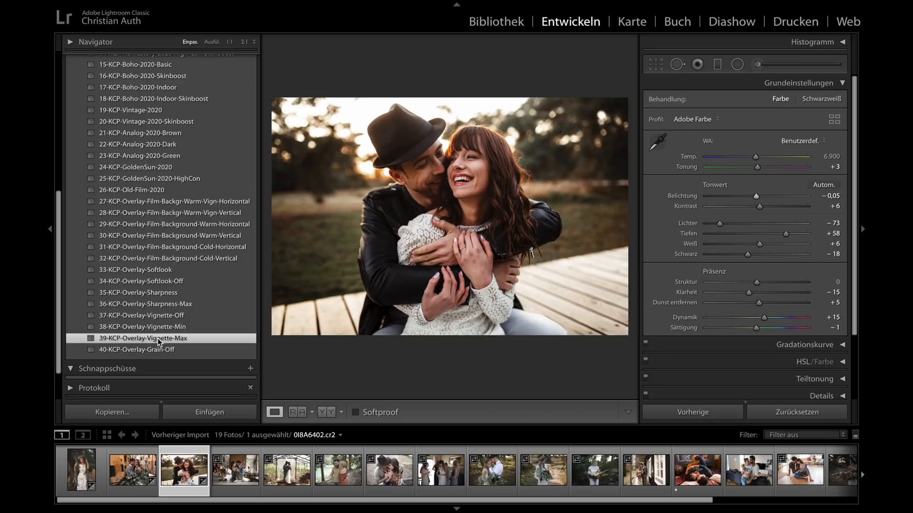
left_click(158, 328)
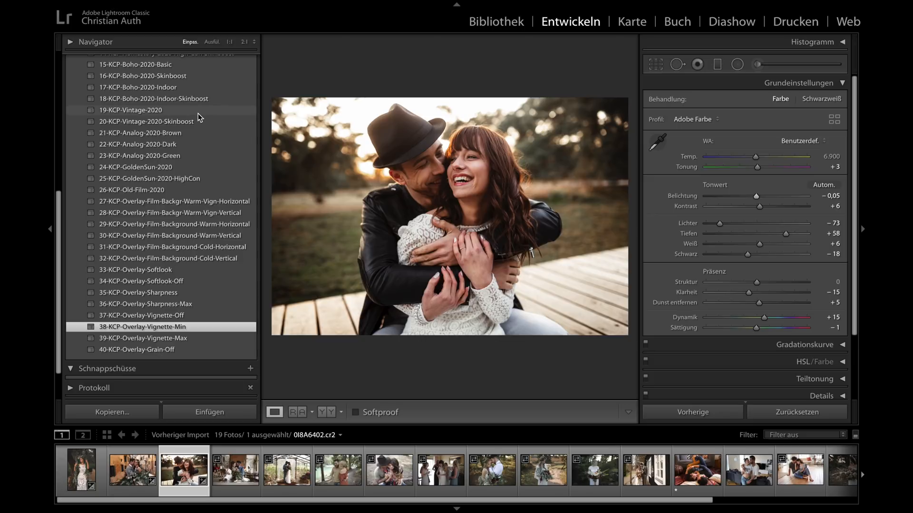
- Try 03-KCP-Film-Favorite-2020-Less-Colour on the hat couple photo, and switch it to 04-KCP-Film-Favorite-2020-Skinboost
scroll(200, 117, "up", 4)
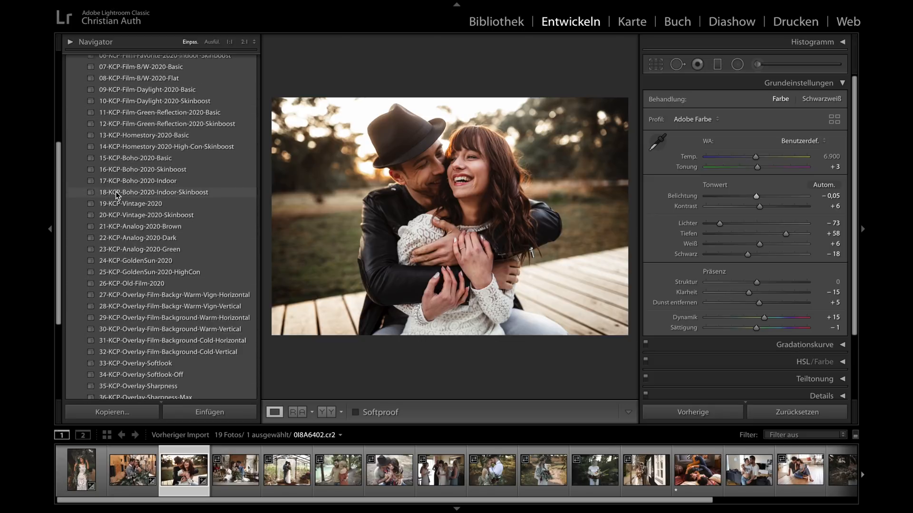
scroll(102, 196, "up", 5)
left_click(165, 142)
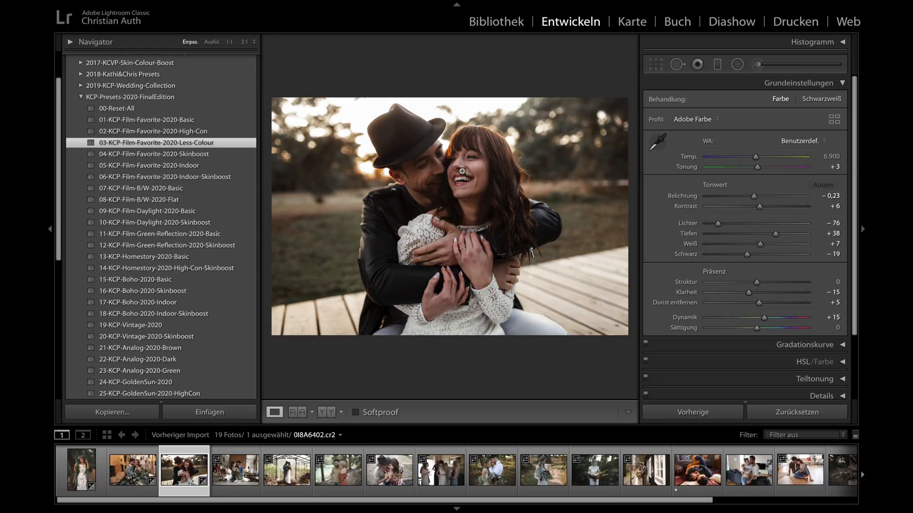
left_click(153, 154)
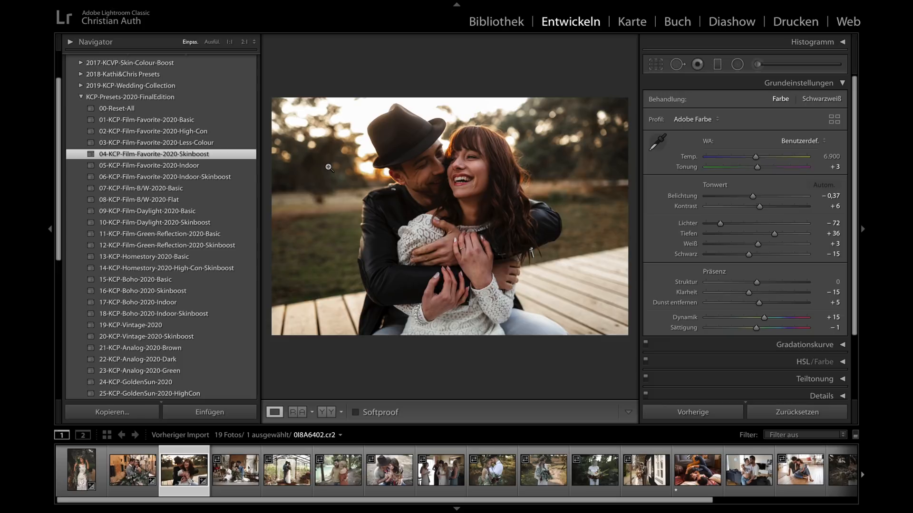
- Inspect the faces in the seated wedding couple photo _E2A9700.cr2 and apply 01-KCP-Film-Favorite-2020-Basic to it
left_click(236, 470)
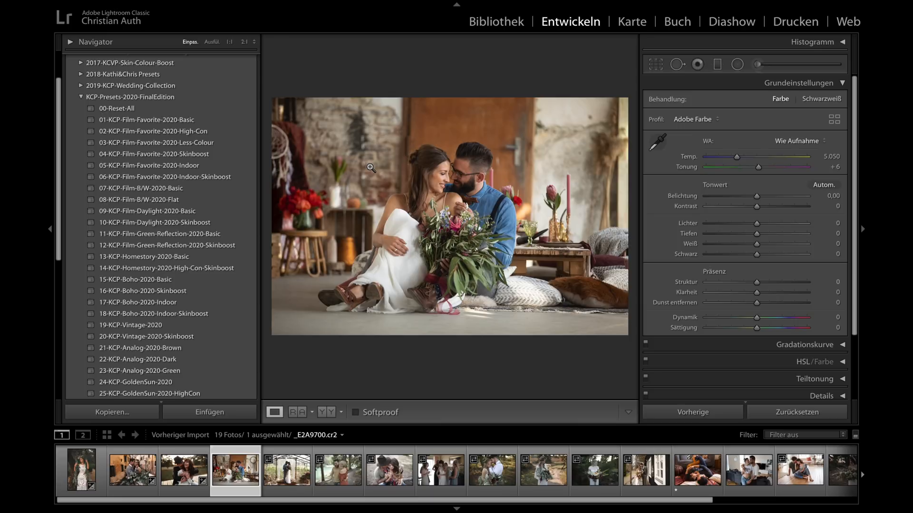
left_click(446, 168)
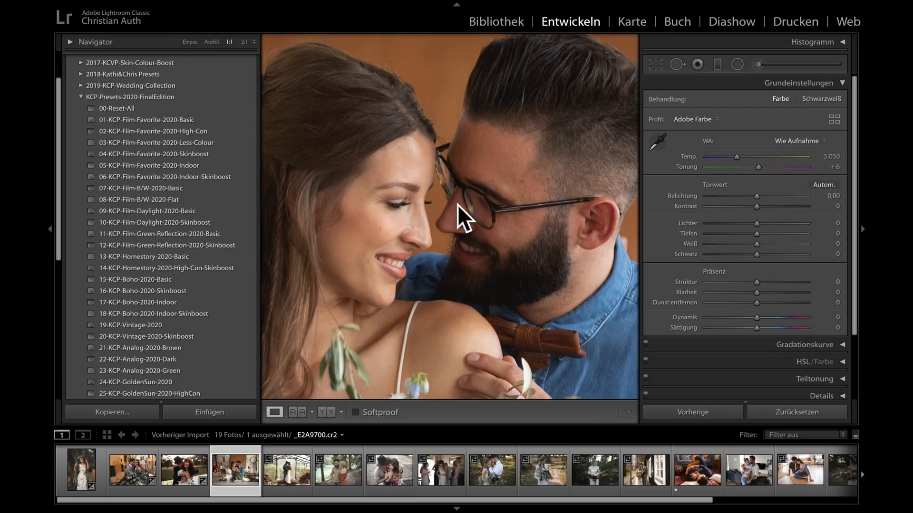
left_click(490, 167)
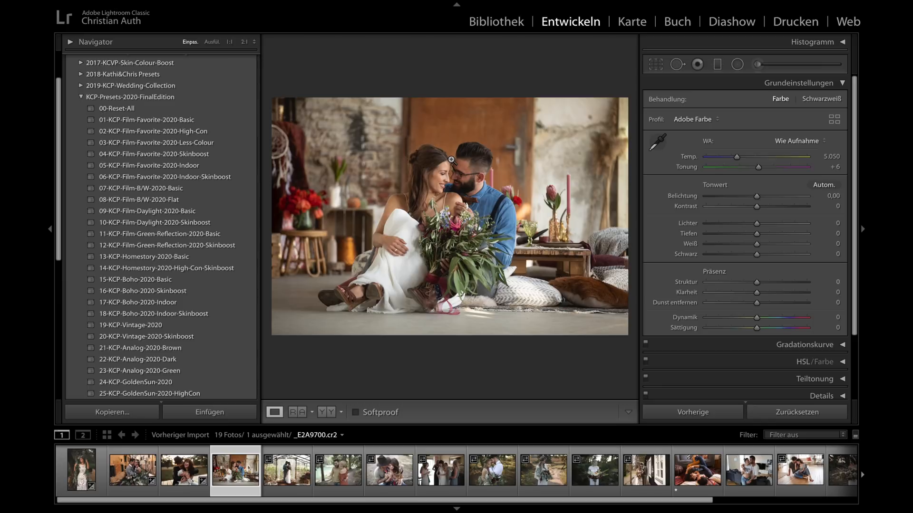
left_click(182, 120)
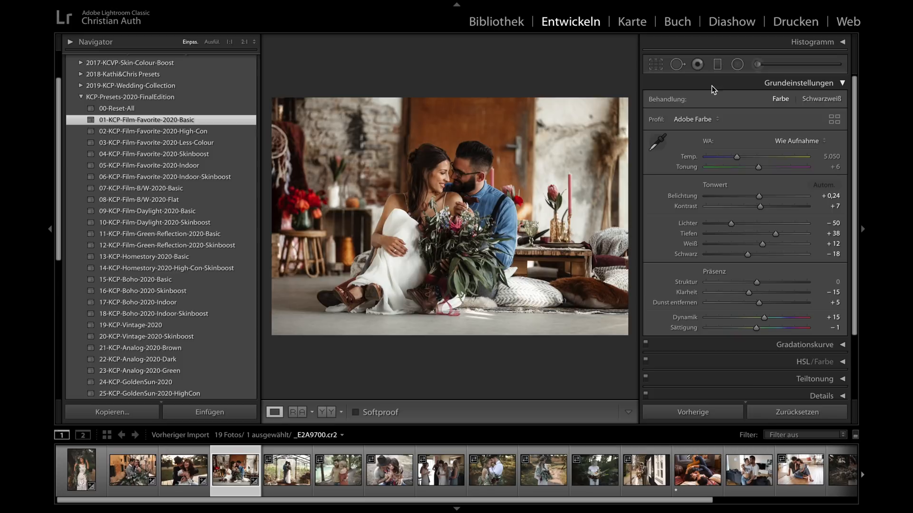
- Set up an adjustment brush of size 5,0 with exposure 0,25, shadows 8 and all other effects at zero
left_click(761, 67)
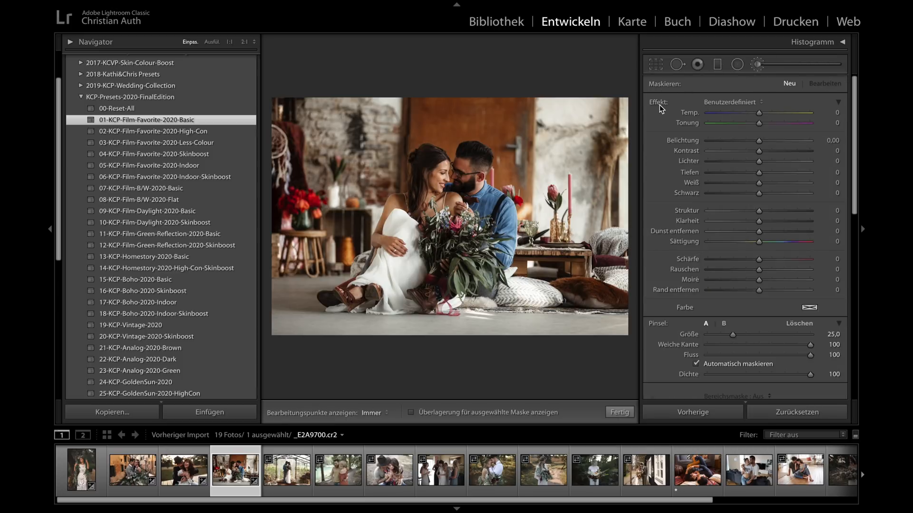
left_click_drag(759, 140, 741, 141)
mouse_move(759, 172)
left_mouse_down()
mouse_move(739, 173)
mouse_move(783, 182)
left_mouse_up()
mouse_move(759, 231)
left_mouse_down()
mouse_move(770, 231)
mouse_move(742, 232)
left_mouse_up()
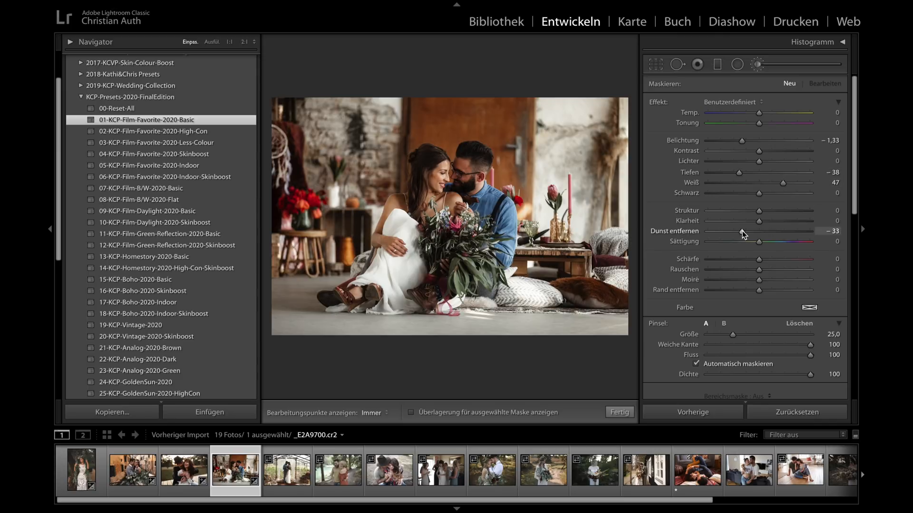
double_click(661, 104)
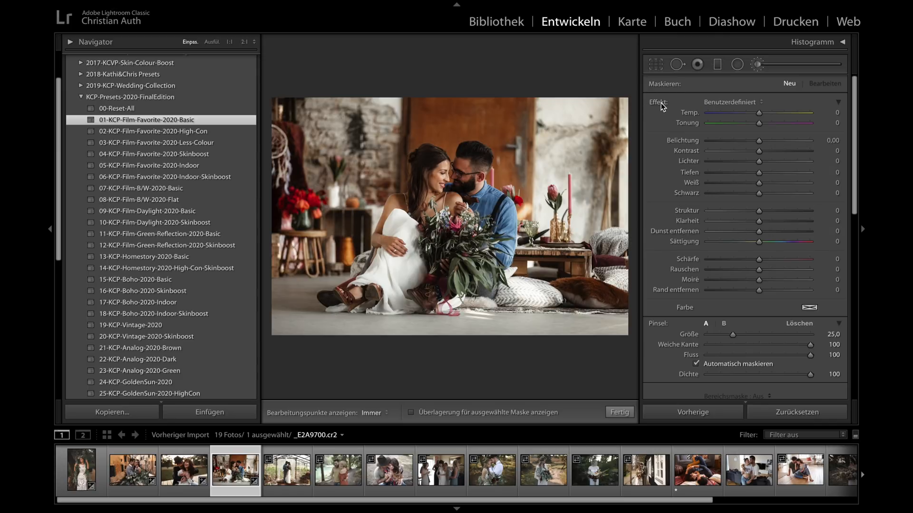
left_click_drag(758, 140, 767, 175)
scroll(451, 169, "down", 4)
key("h")
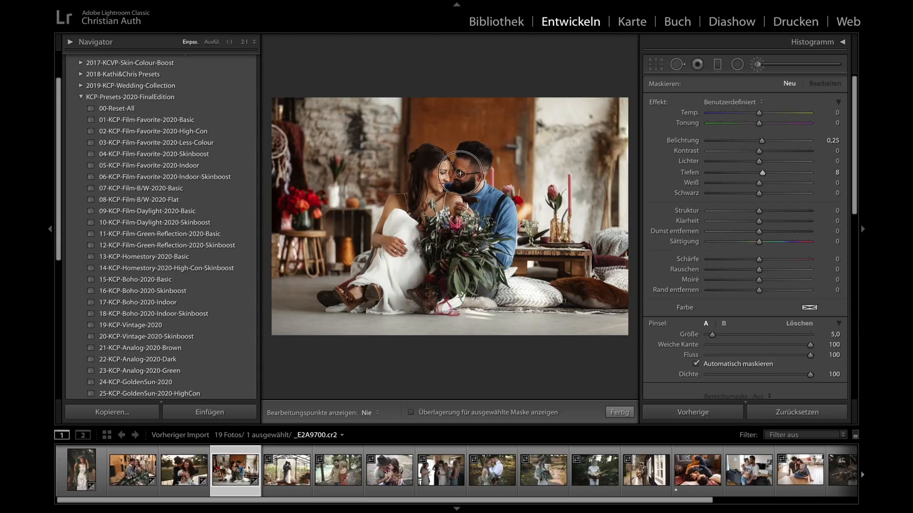
key("h")
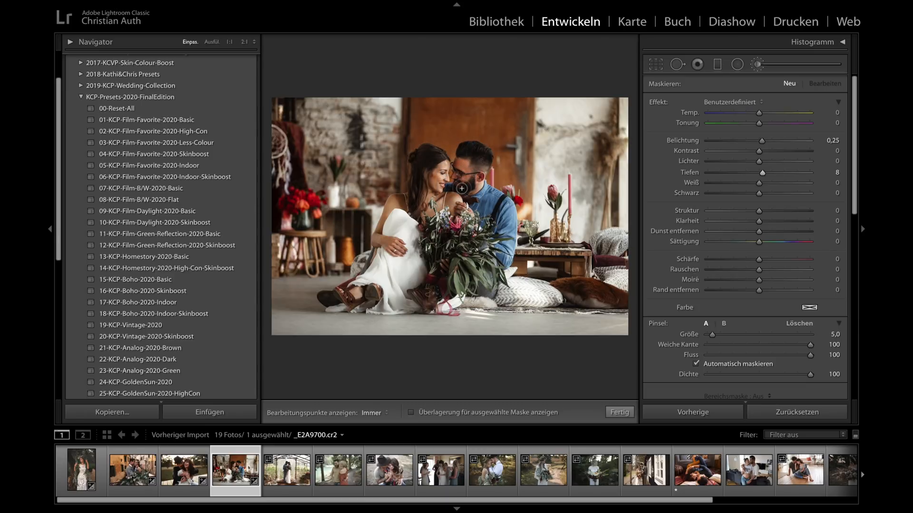
- Brush over the groom's face in the seated couple photo and set that brush adjustment's exposure to 0,58
left_click(462, 166)
left_click_drag(766, 142, 770, 144)
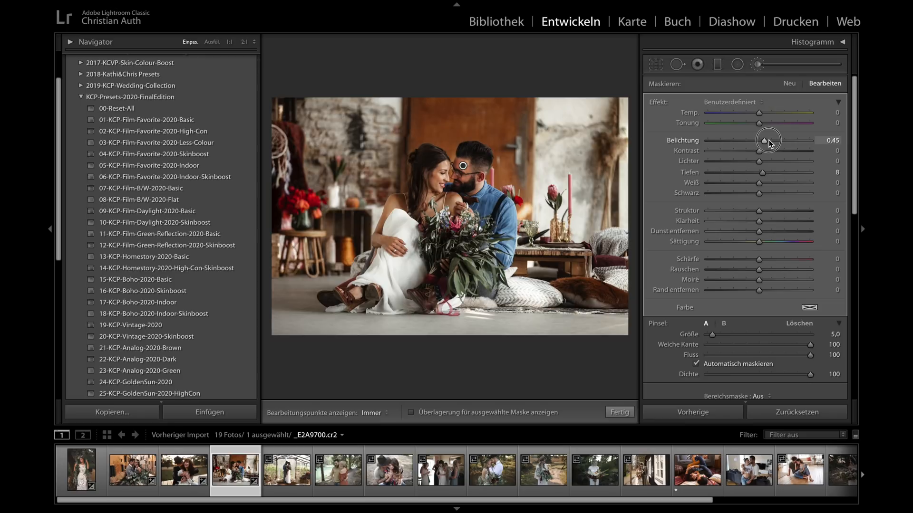
double_click(770, 142)
left_click_drag(768, 145, 768, 144)
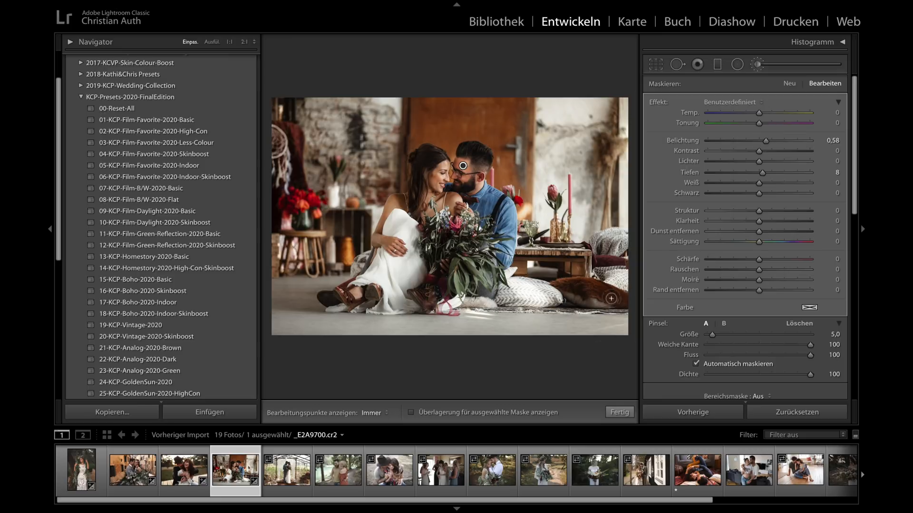
left_click(620, 412)
- Reset the brush effects, and darken the bride's face with a new brush adjustment at exposure −0,16
left_click(759, 65)
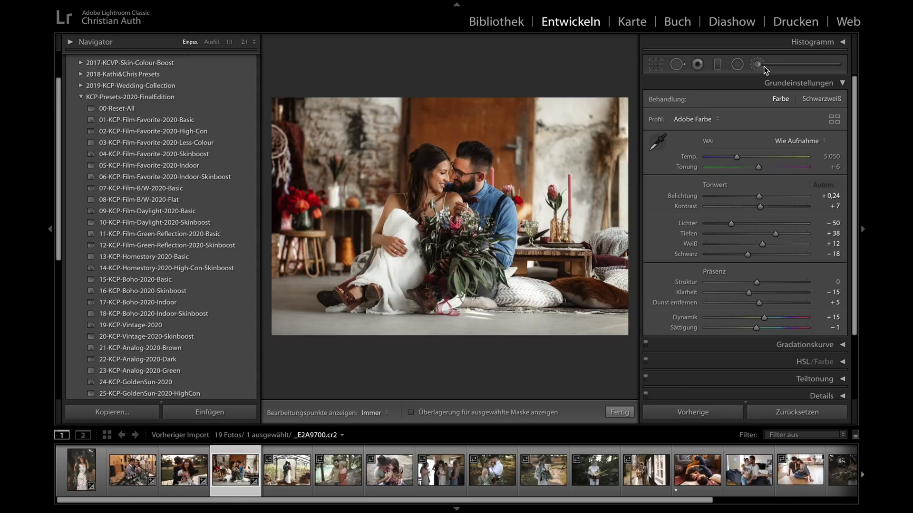
double_click(657, 101)
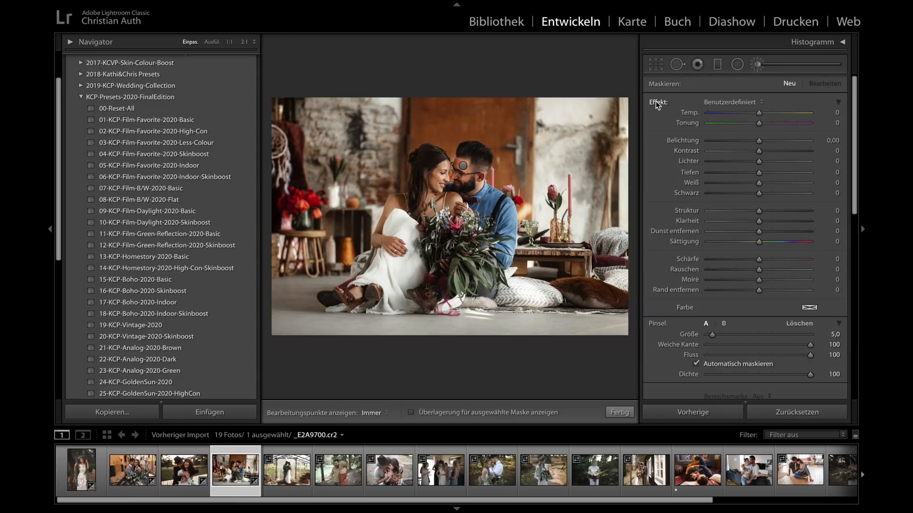
left_click_drag(757, 141, 756, 141)
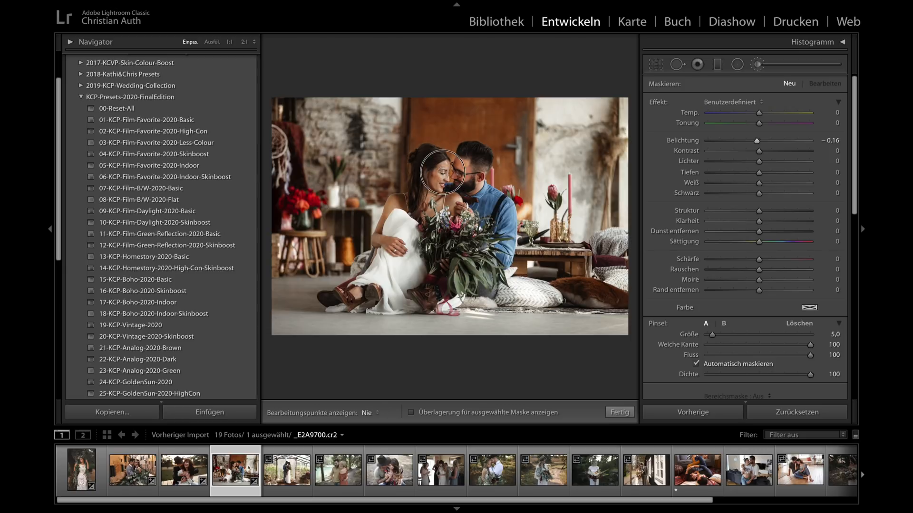
left_click_drag(445, 168, 444, 169)
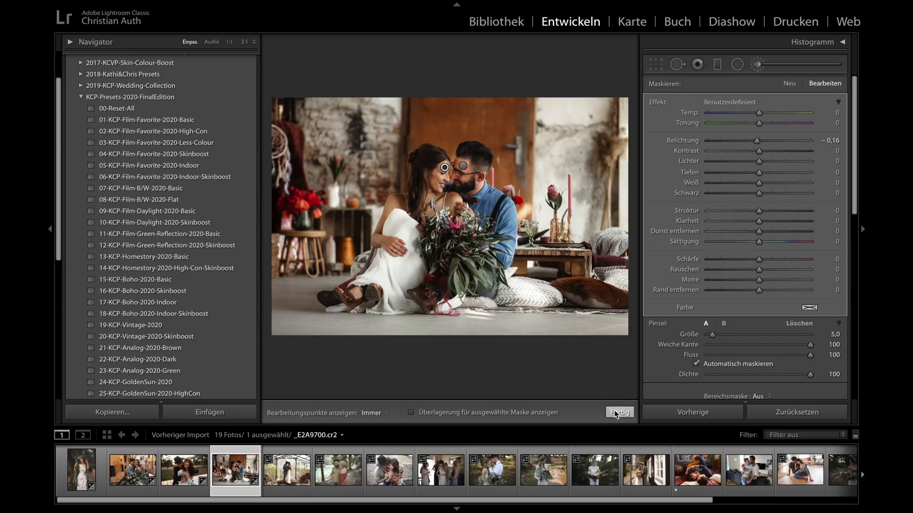
left_click(619, 413)
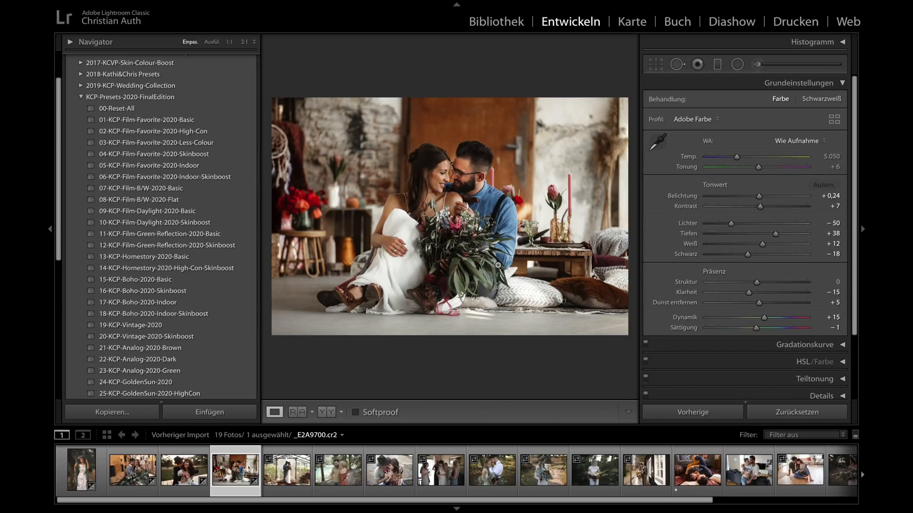
- Compare the seated couple photo before and after with the side panels hidden, and view the edited version enlarged
key("y")
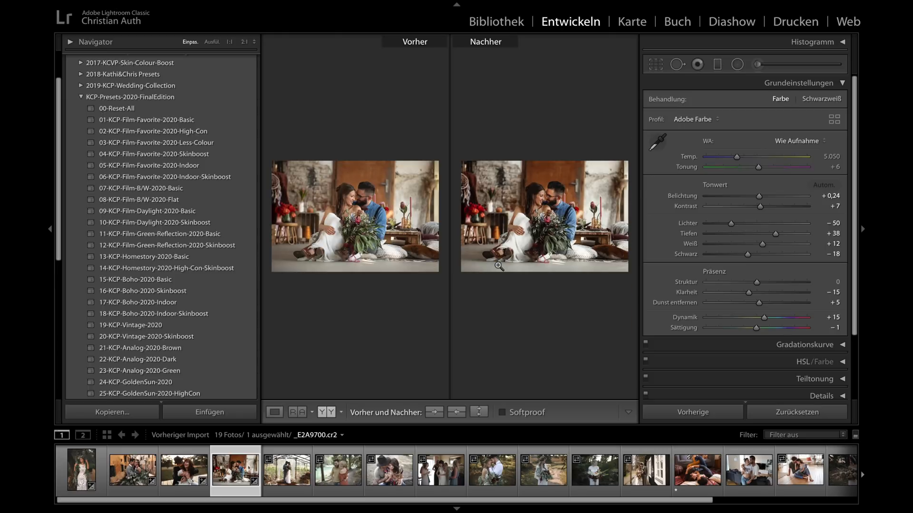
key("shift+Tab")
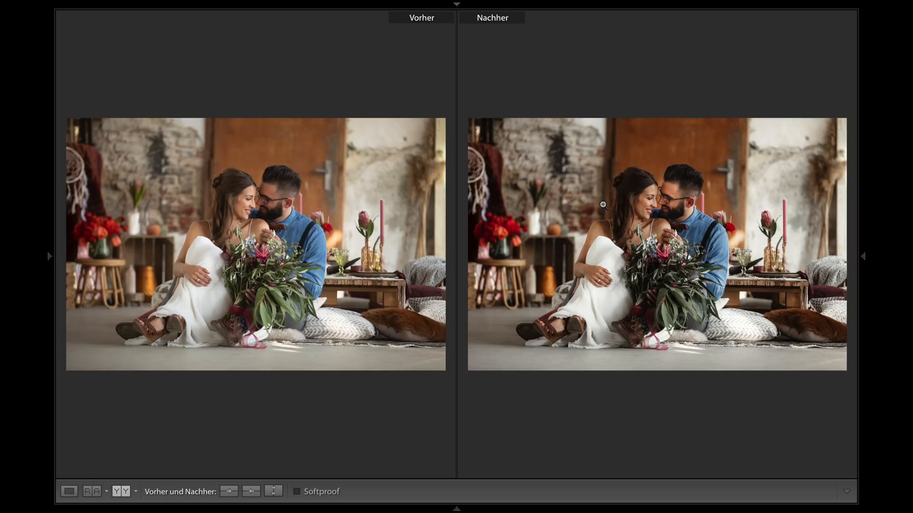
key("y")
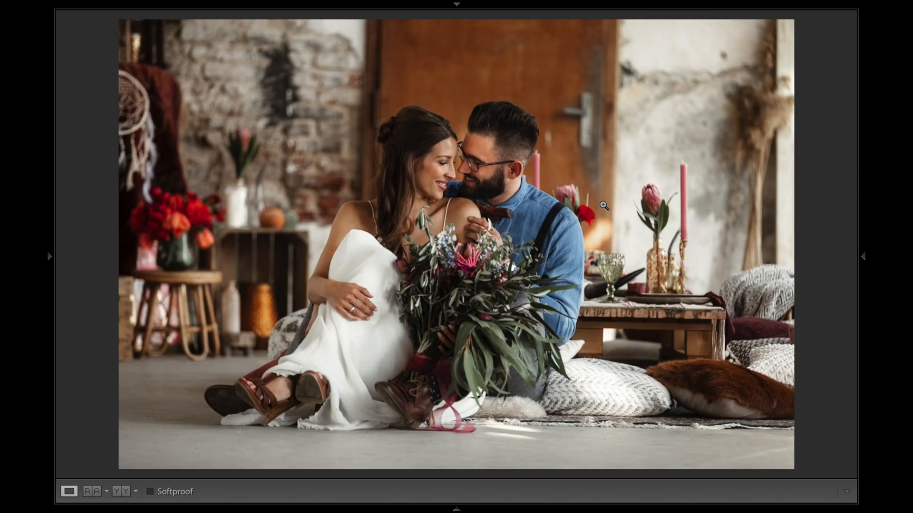
key("shift+Tab")
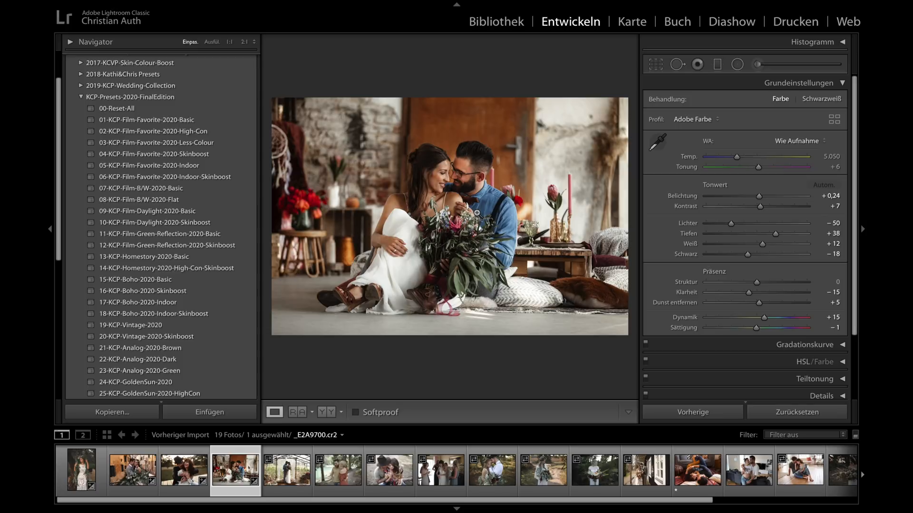
- Apply 01-KCP-Film-Favorite-2020-Basic to the greenhouse couple photo _E2A9796.cr2, set its exposure to +0,80, and check the faces up close
left_click(288, 469)
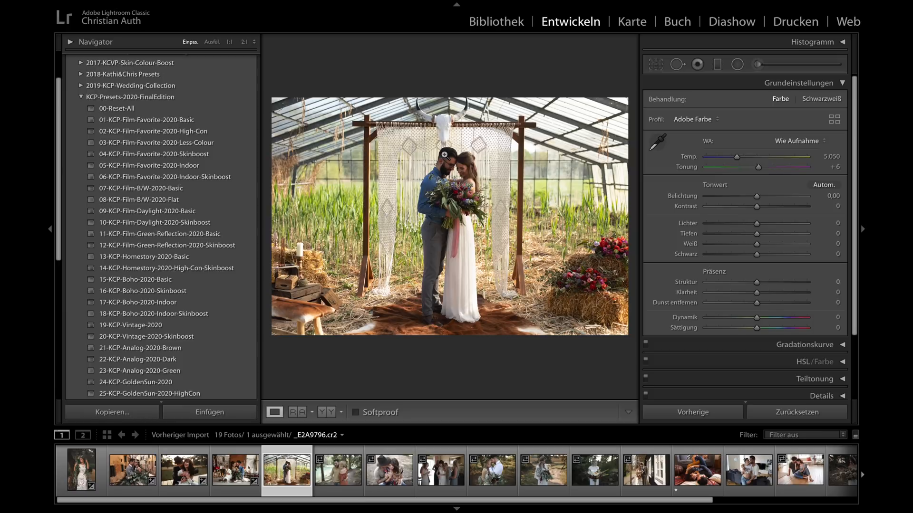
left_click(447, 157)
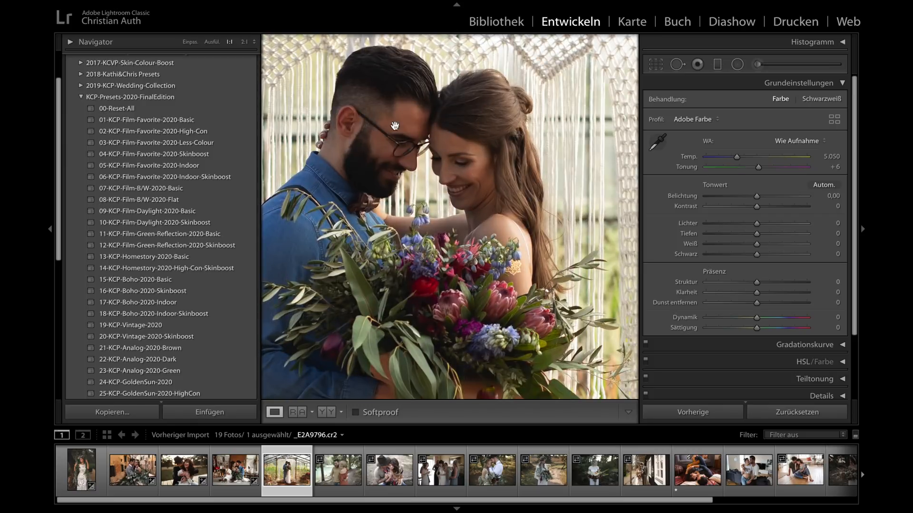
left_click(465, 159)
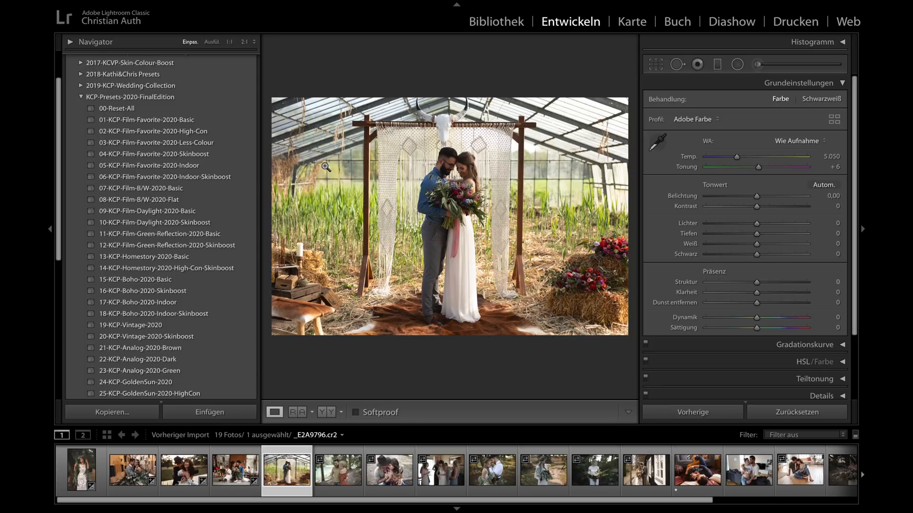
left_click(159, 121)
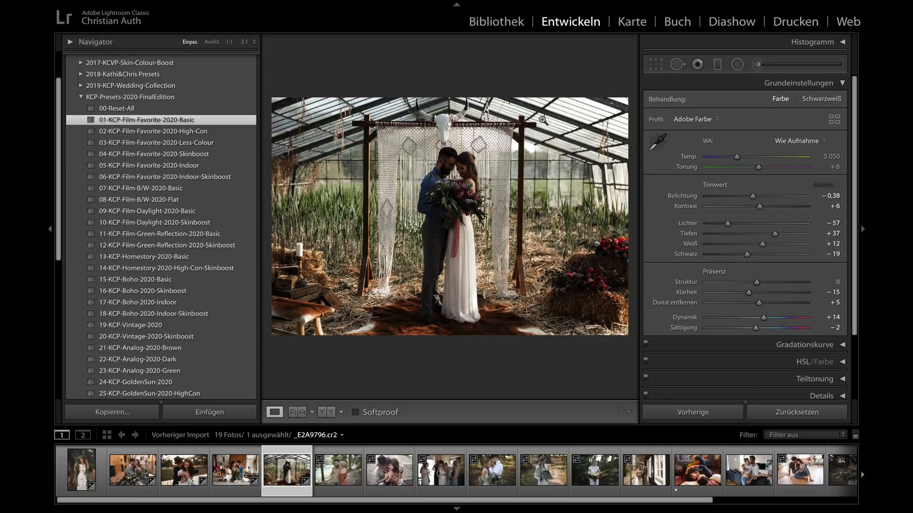
left_click_drag(752, 197, 765, 199)
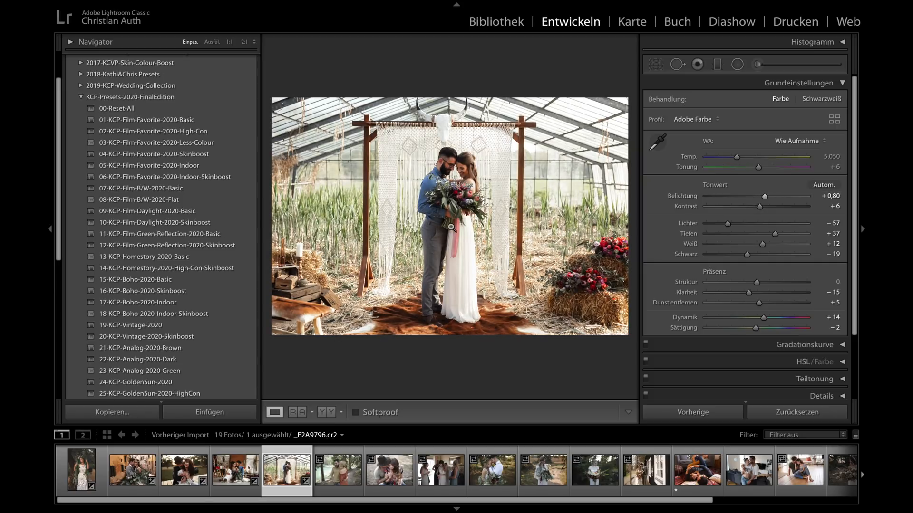
left_click(453, 169)
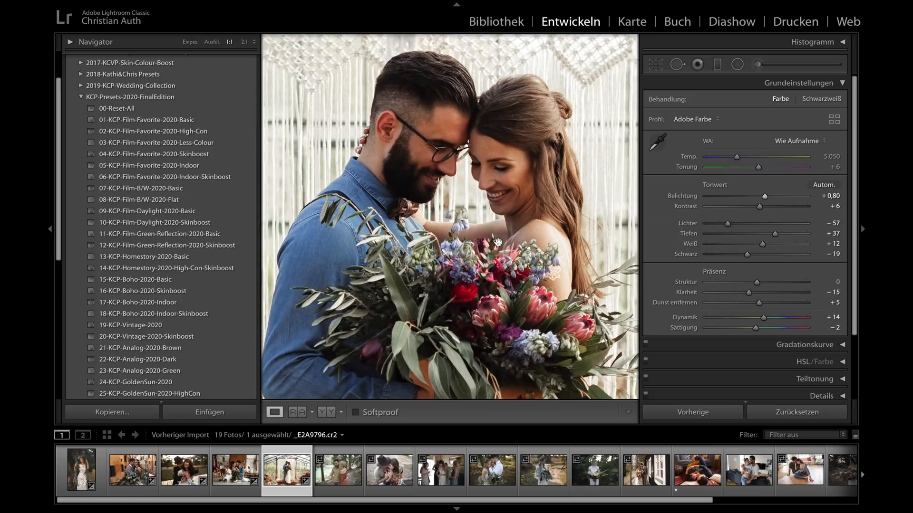
left_click(468, 230)
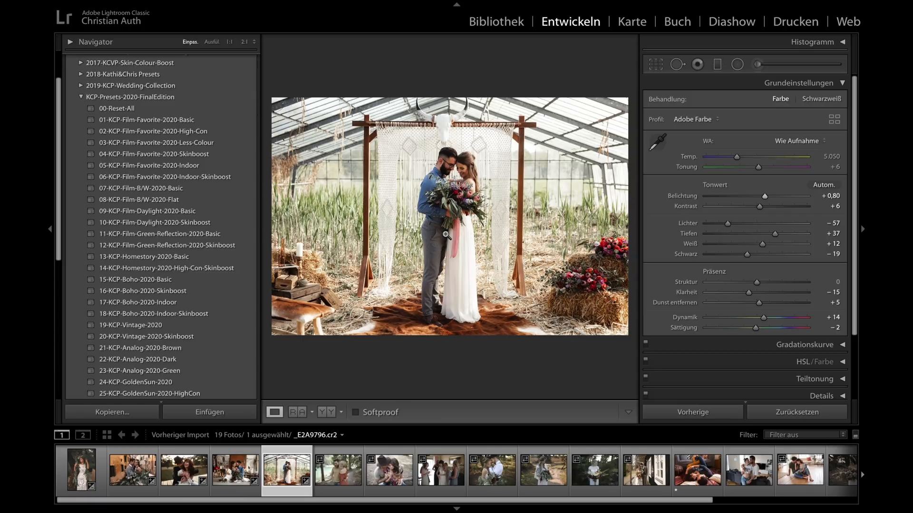
- Apply 27-KCP-Overlay-Film-Backgr-Warm-Vign-Horizontal to the greenhouse couple photo and select its radial filter centred on the couple for editing
scroll(185, 222, "down", 5)
scroll(186, 222, "down", 4)
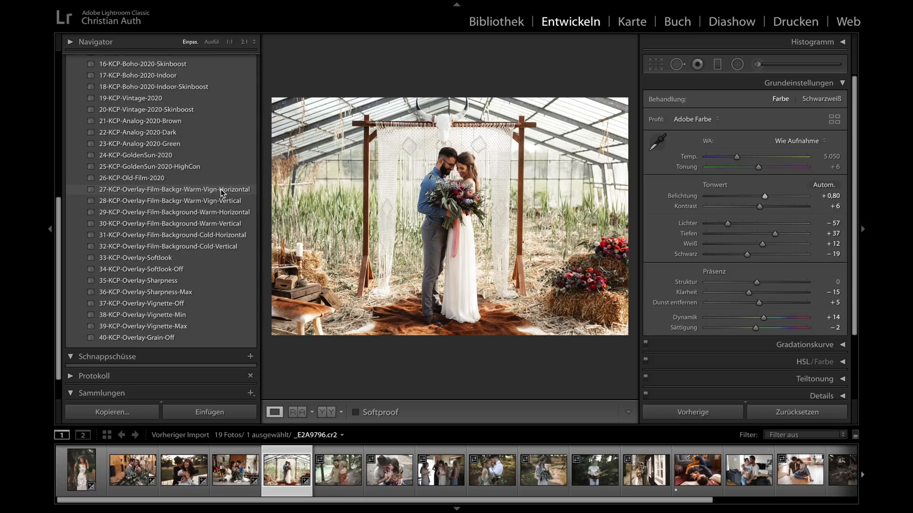
left_click(168, 189)
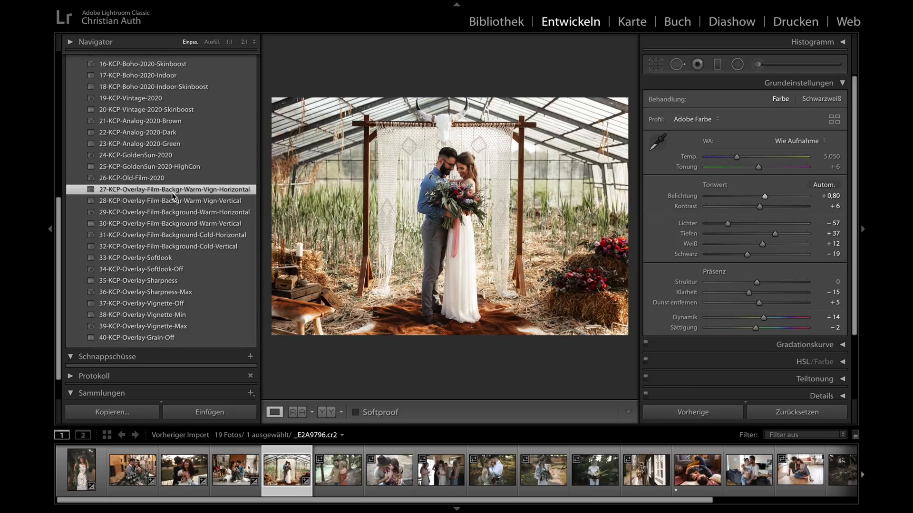
left_click(737, 65)
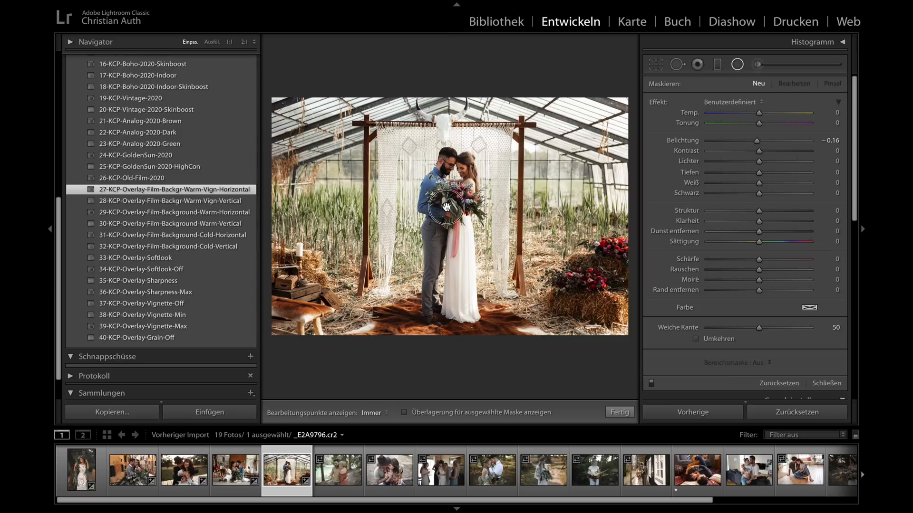
left_click_drag(446, 206, 537, 377)
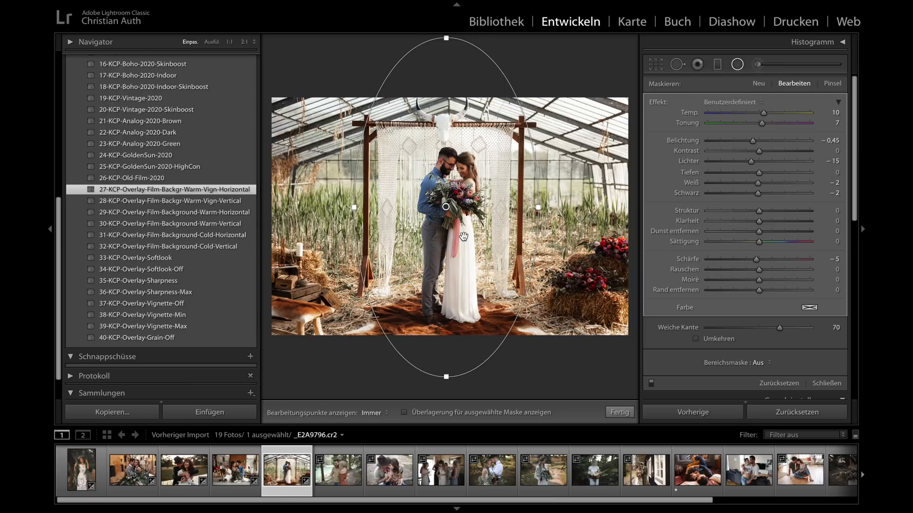
- Compare the greenhouse couple photo with the radial filter switched off and on, and finish editing the filter
left_click(652, 382)
left_click(651, 382)
left_click(651, 382)
left_click(651, 383)
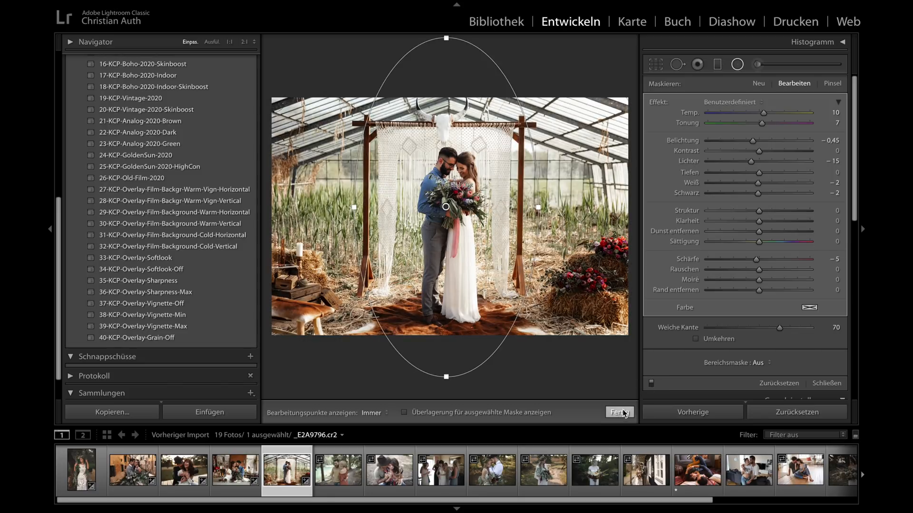
left_click(620, 412)
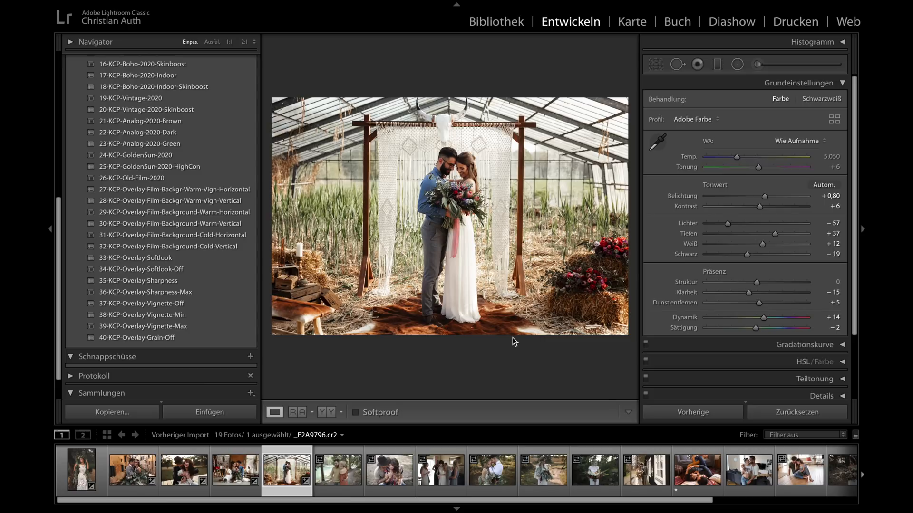
- Compare the greenhouse couple photo before and after side by side with all surrounding panels hidden, and return to the normal view
key("y")
key("shift+Tab")
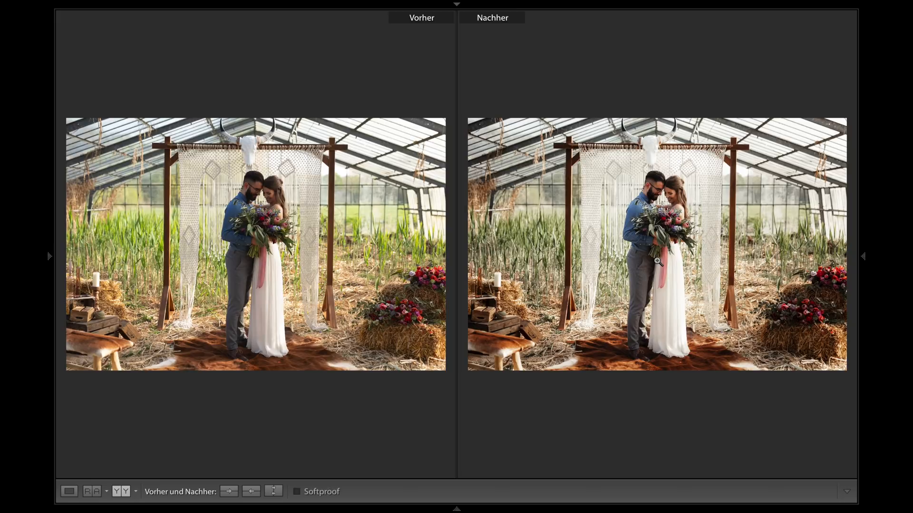
key("y")
key("shift+Tab")
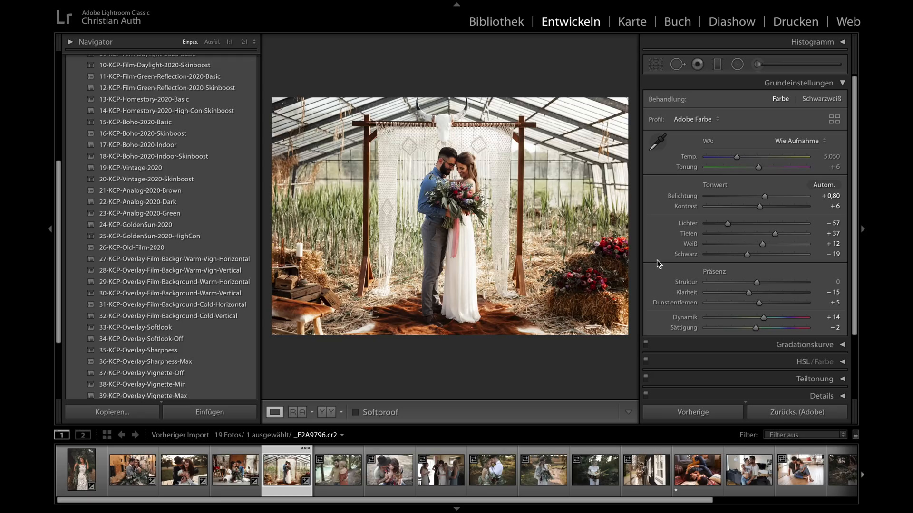
- Open the lakeside couple photo _E2A5830.cr2 and examine the woman's hair and face at 1:1
left_click(336, 479)
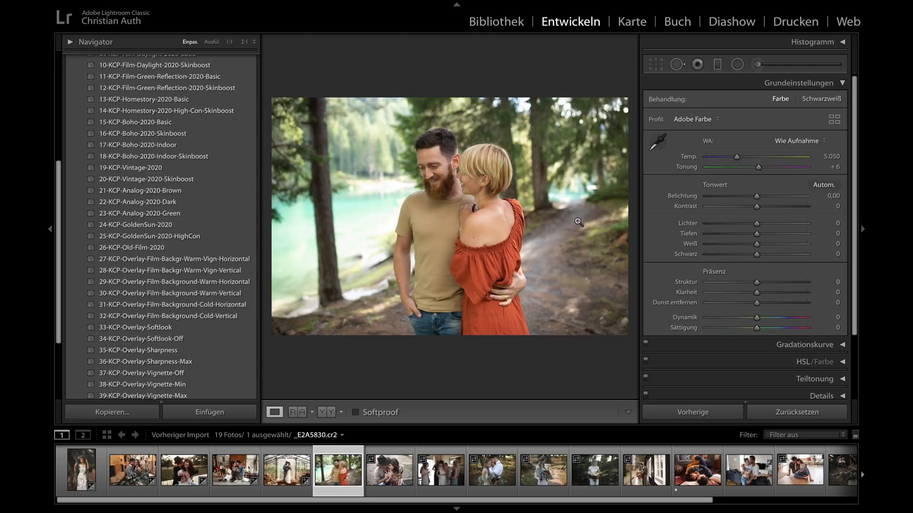
left_click(478, 162)
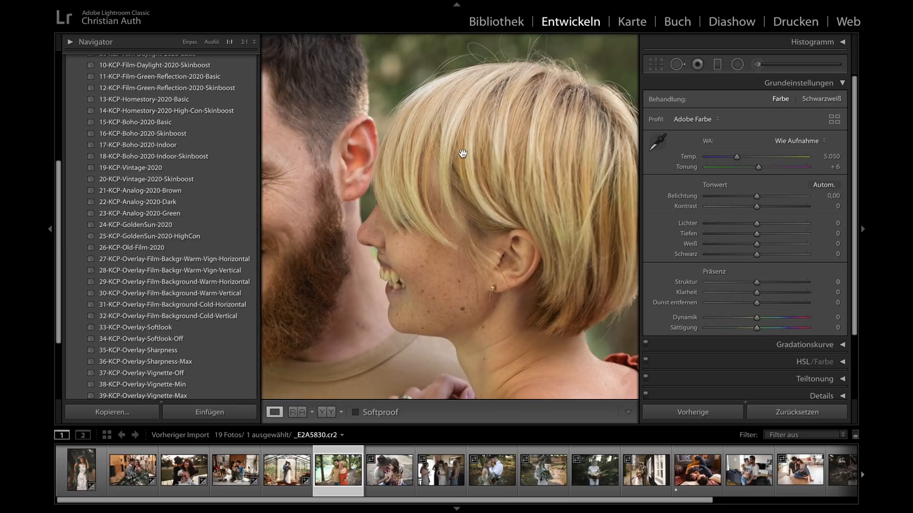
left_click(499, 227)
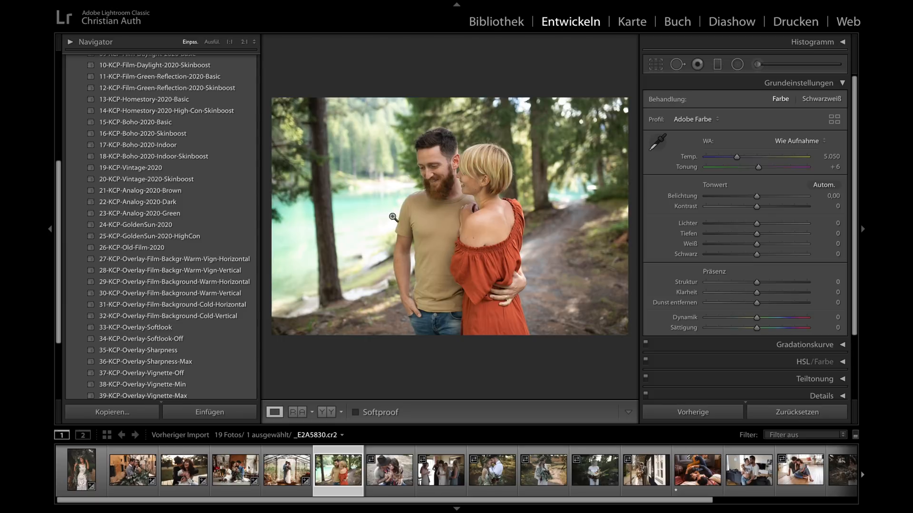
- Apply 11-KCP-Film-Green-Reflection-2020-Basic to the lakeside couple photo, with exposure +0,05, vibrance +3 and saturation −4
scroll(172, 190, "up", 5)
scroll(172, 190, "up", 1)
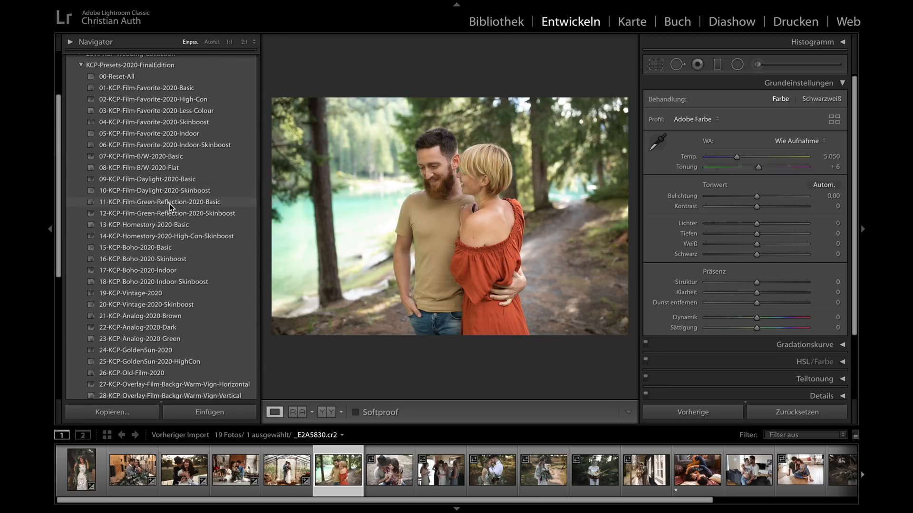
left_click(171, 203)
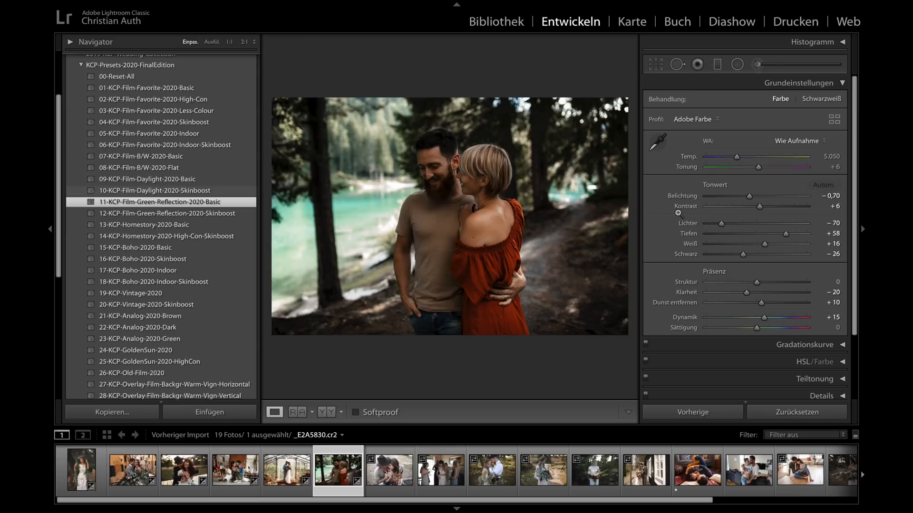
left_click_drag(750, 199, 755, 199)
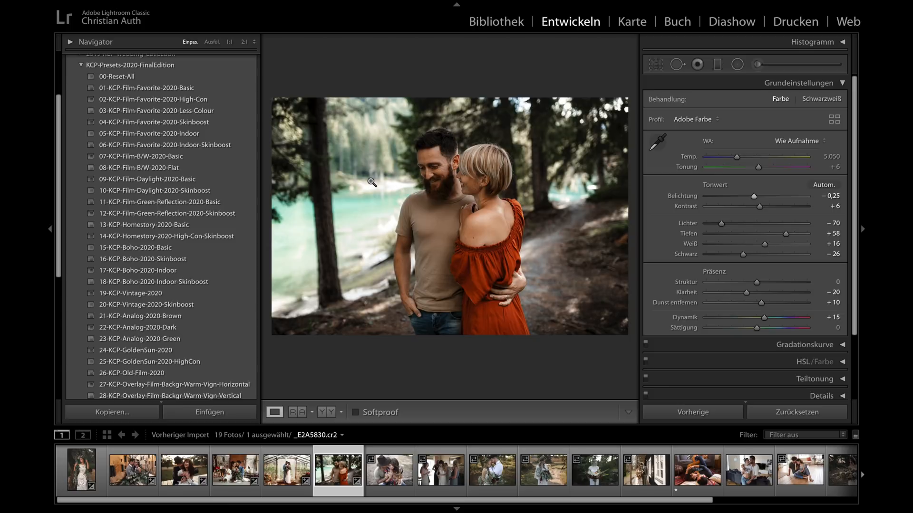
left_click_drag(756, 200, 759, 199)
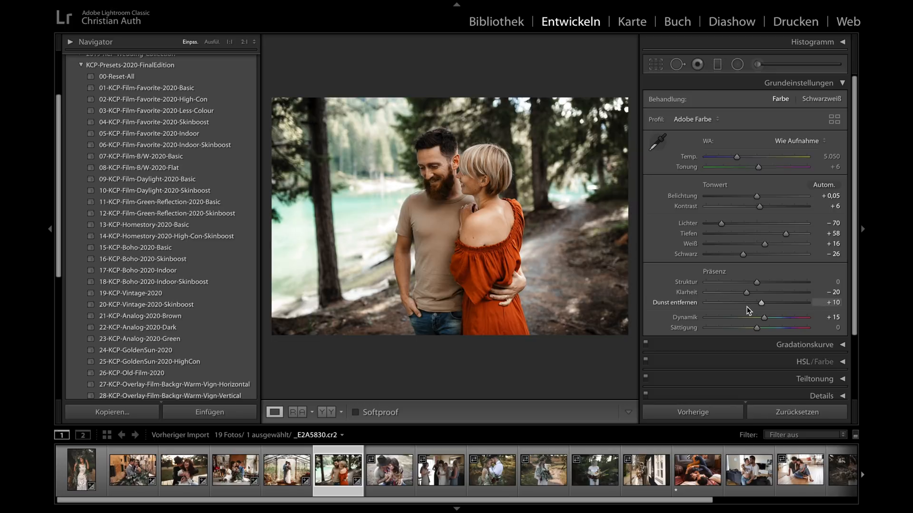
left_click_drag(764, 317, 757, 329)
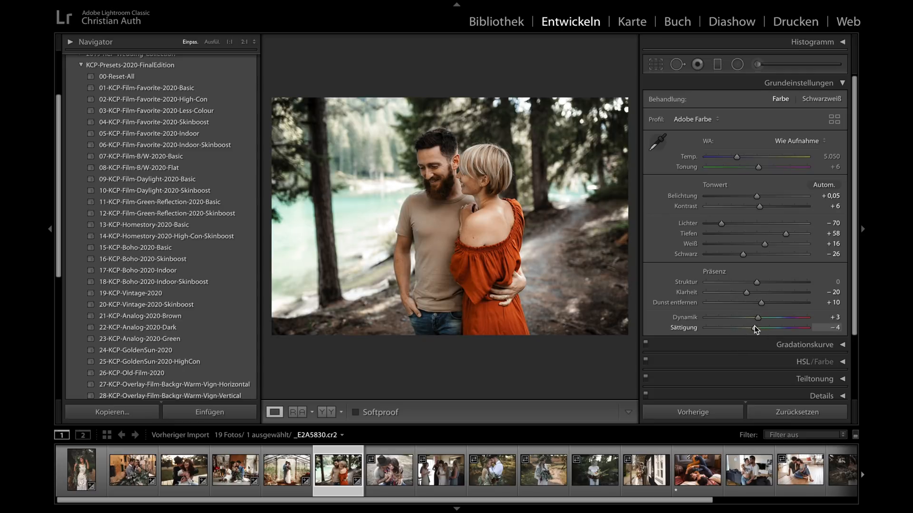
- In the lakeside photo's calibration, lower the blue primary saturation and fine-tune the green primary saturation
scroll(756, 329, "down", 4)
left_click(770, 383)
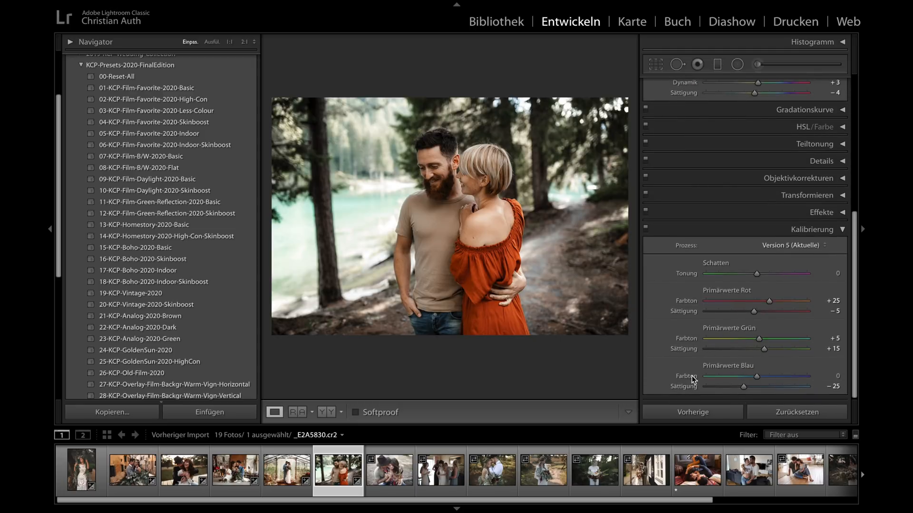
mouse_move(743, 386)
left_mouse_down()
mouse_move(730, 388)
mouse_move(755, 386)
mouse_move(733, 386)
left_mouse_up()
mouse_move(765, 348)
left_mouse_down()
mouse_move(793, 351)
mouse_move(764, 348)
left_mouse_up()
left_click(842, 230)
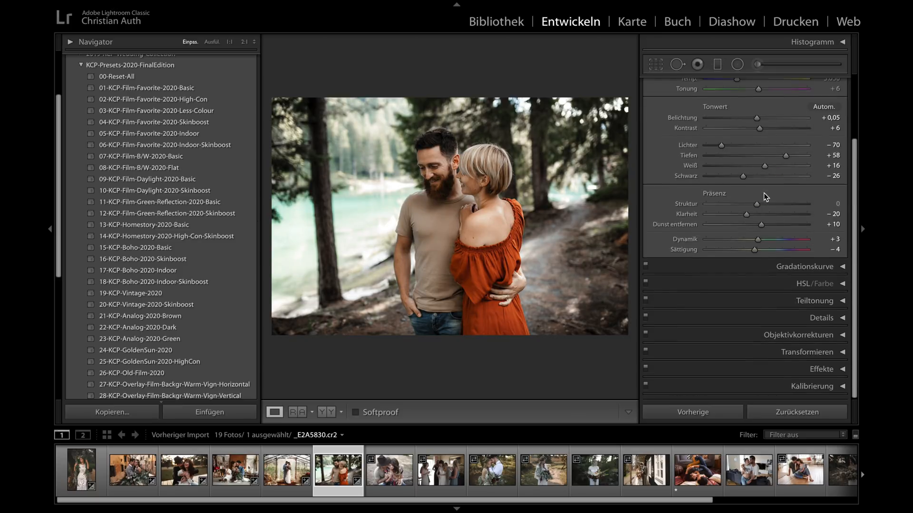
- Compare the lakeside couple photo before and after, and examine the woman's hair and skin at 1:1
scroll(764, 192, "up", 3)
key("y")
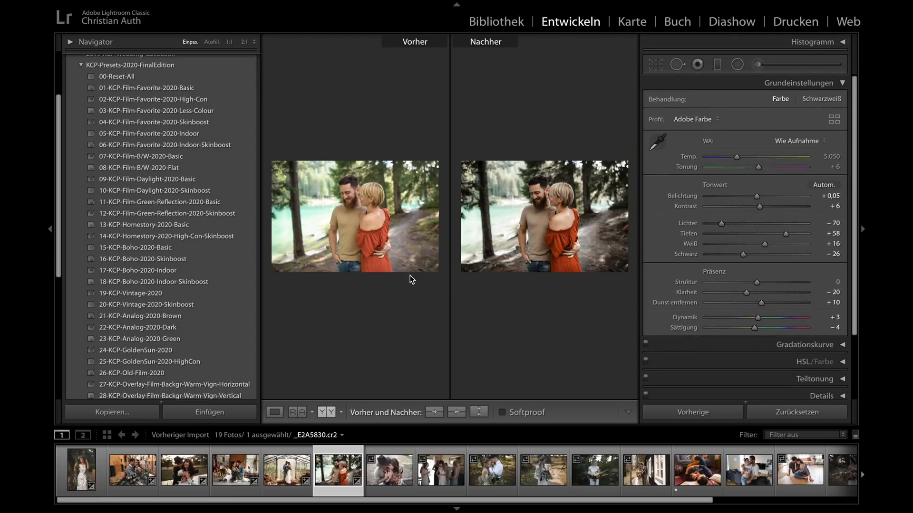
left_click(561, 199)
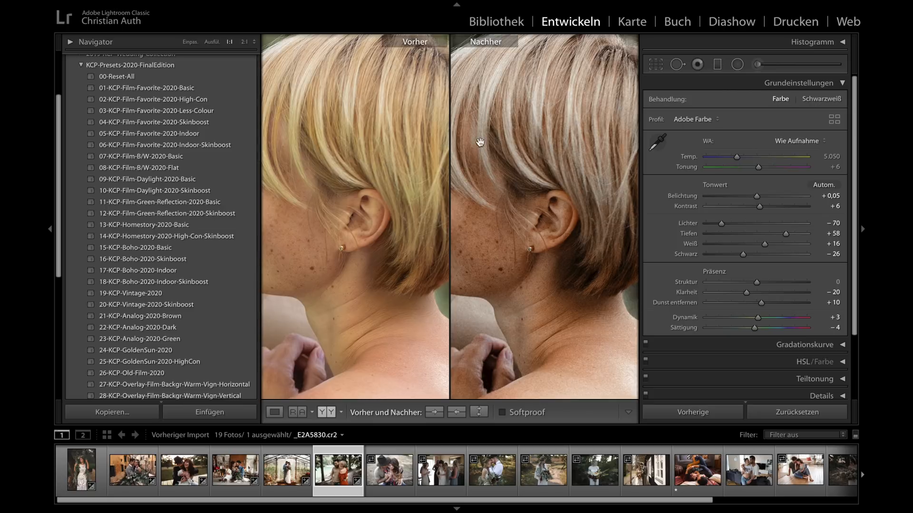
left_click(506, 137)
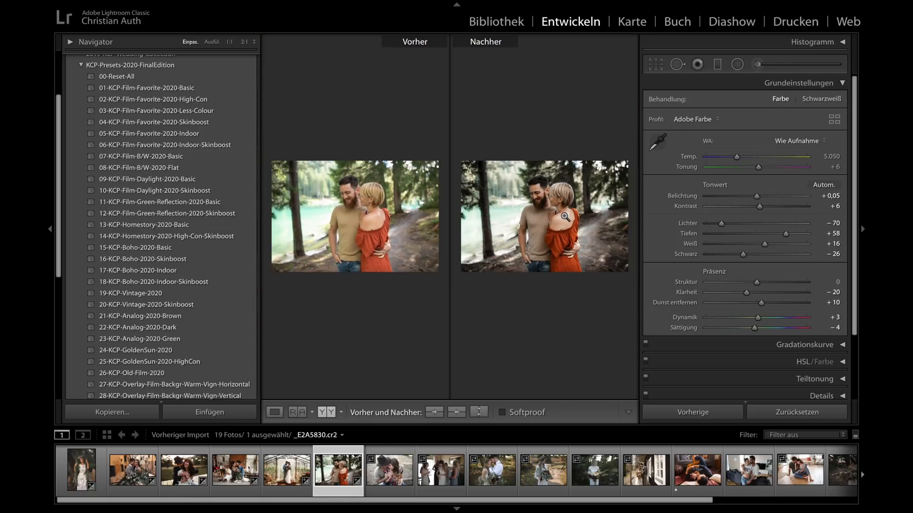
key("y")
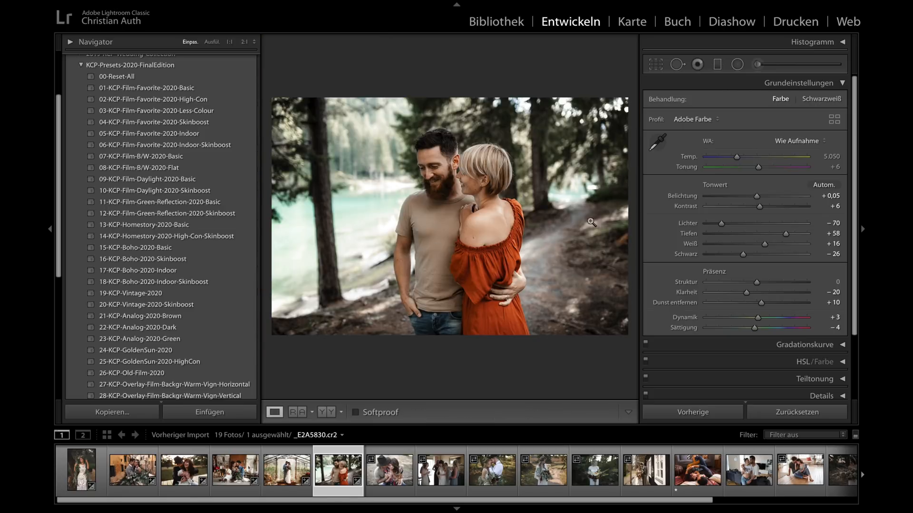
- Set the lakeside photo's colour temperature to 5.236, apply 01-KCP-Film-Favorite-2020-Basic and set the exposure to +0,05
left_click_drag(737, 157, 738, 157)
left_click(162, 92)
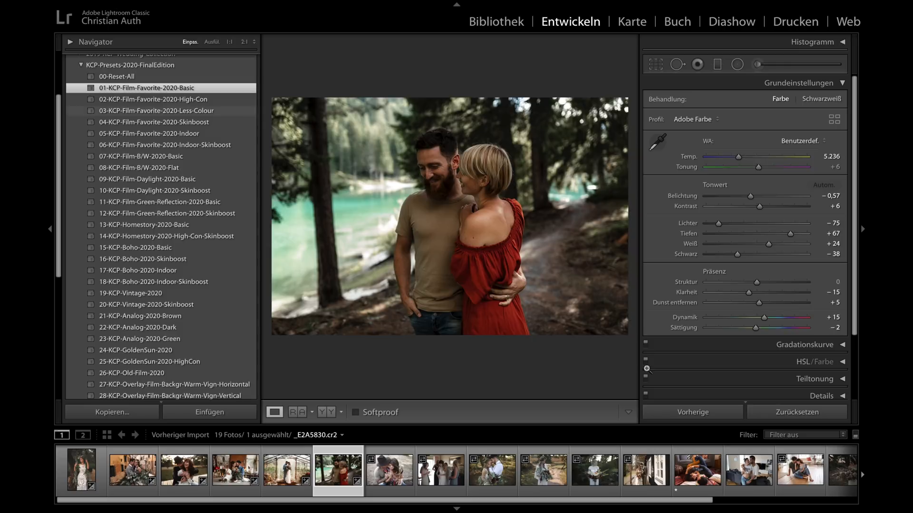
left_click(757, 198)
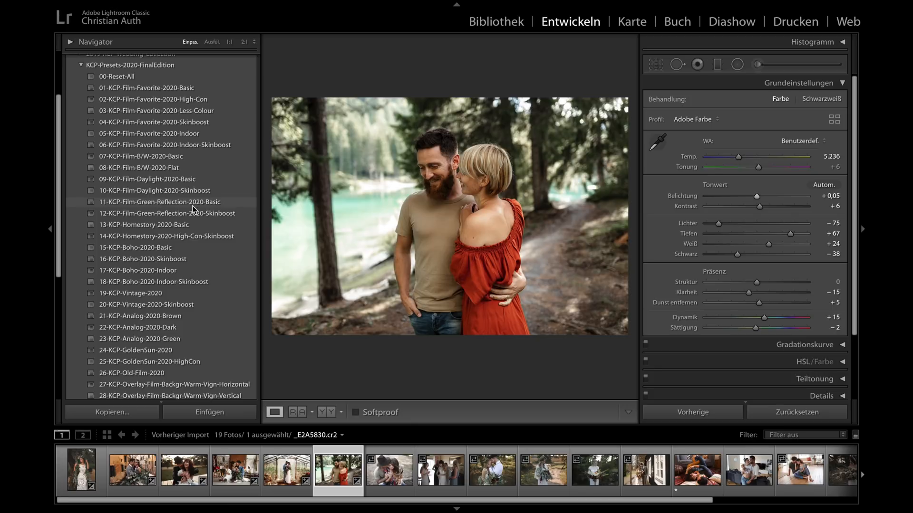
- Apply 07-KCP-Film-B/W-2020-Basic to the lakeside couple photo and set its exposure to −0,40
left_click(155, 156)
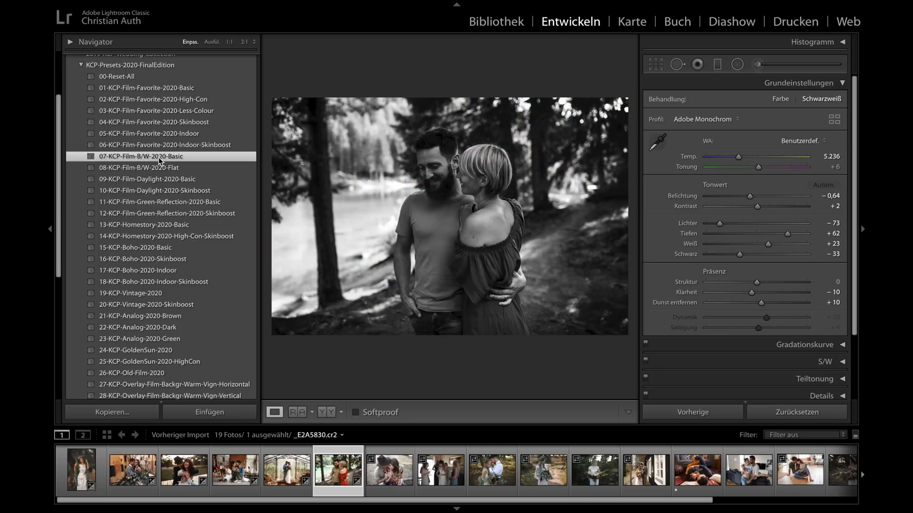
left_click_drag(748, 197, 751, 197)
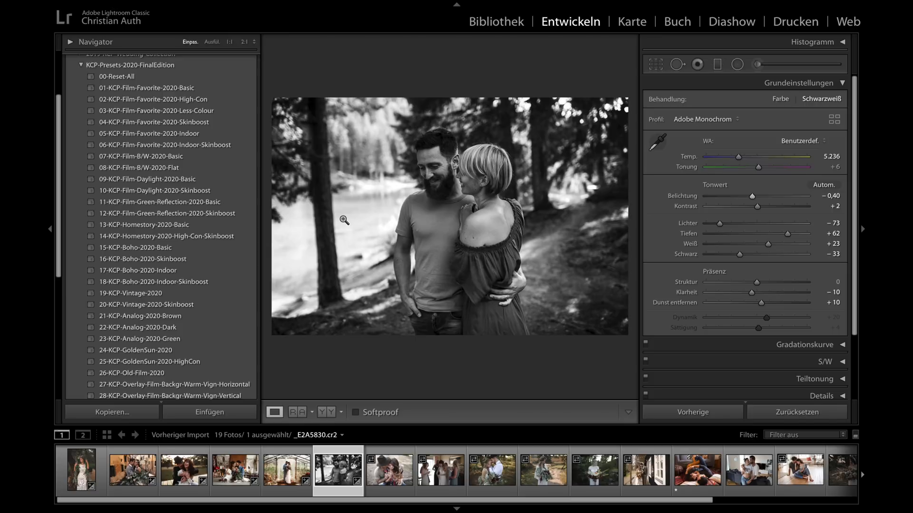
- Apply 02-KCP-Film-Favorite-2020-High-Con to the hat couple photo _E2A5343.cr2 and set its exposure to −0,05
left_click(392, 480)
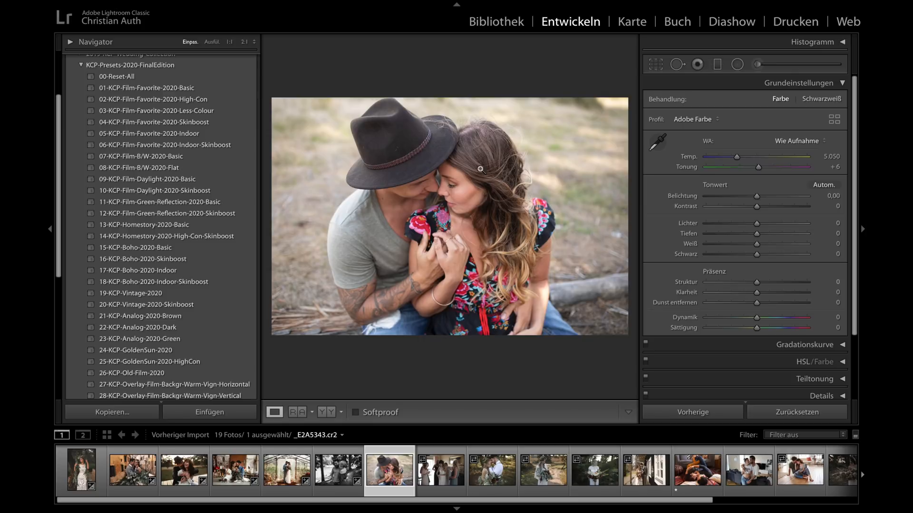
left_click(153, 98)
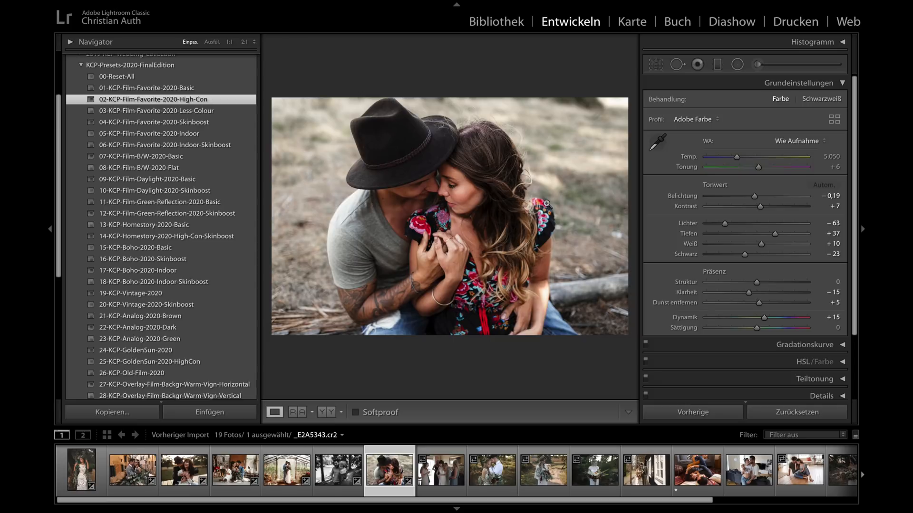
left_click_drag(753, 197, 756, 200)
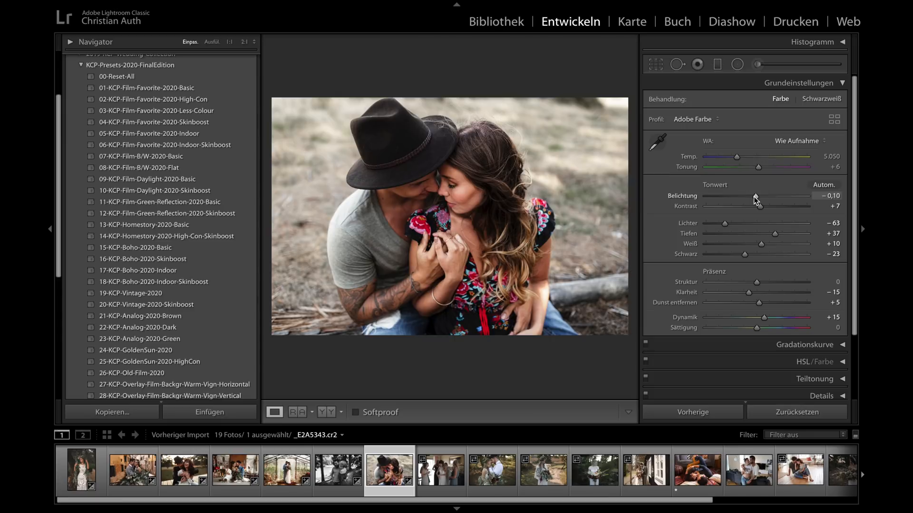
left_click_drag(755, 196, 755, 197)
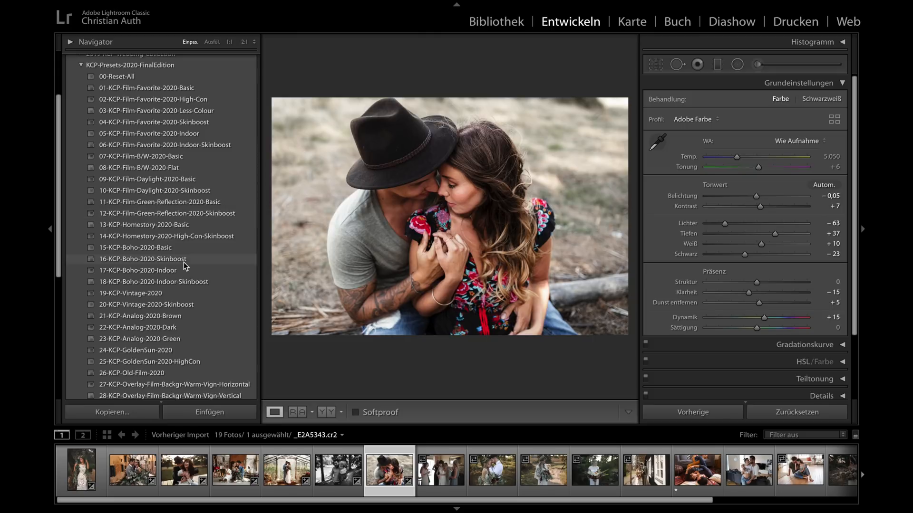
- Add the 39-KCP-Overlay-Vignette-Max overlay to the hat couple photo
scroll(184, 265, "down", 5)
scroll(184, 266, "down", 3)
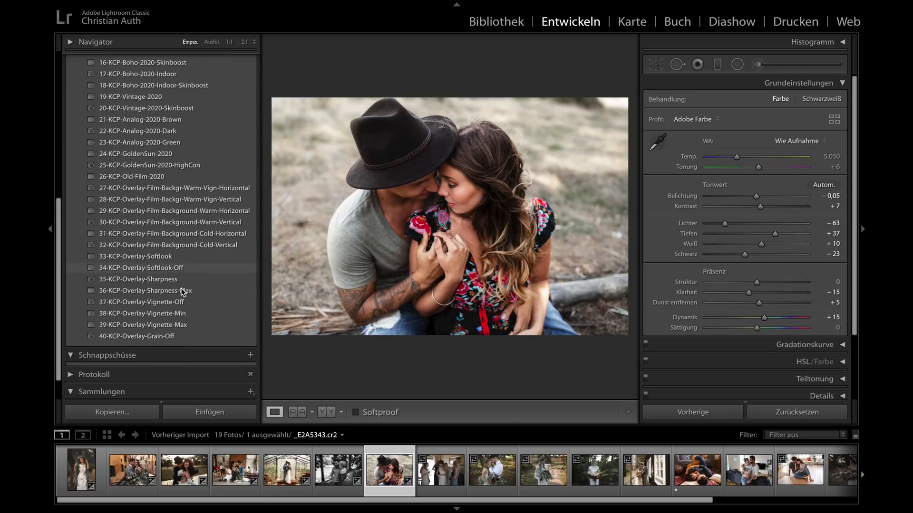
left_click(173, 326)
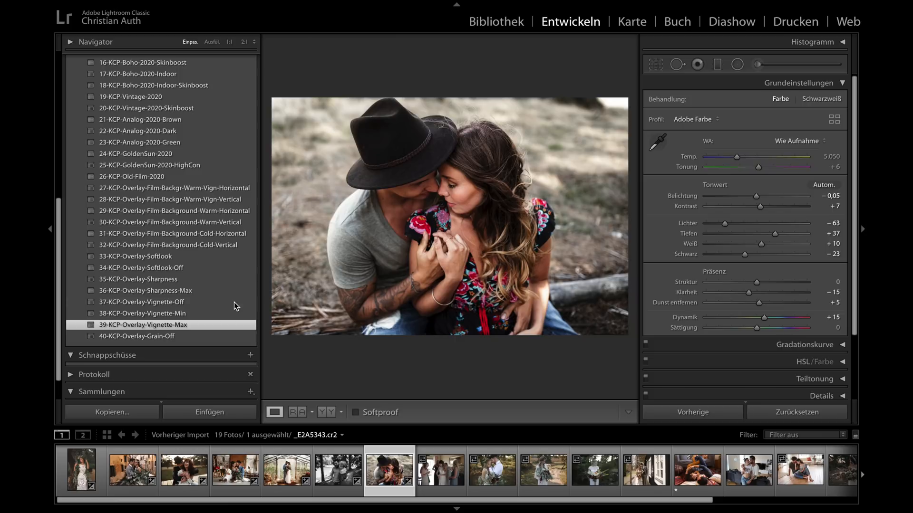
- Apply 29-KCP-Overlay-Film-Background-Warm-Horizontal to the hat couple photo and set its exposure to 0,00
scroll(173, 300, "up", 10)
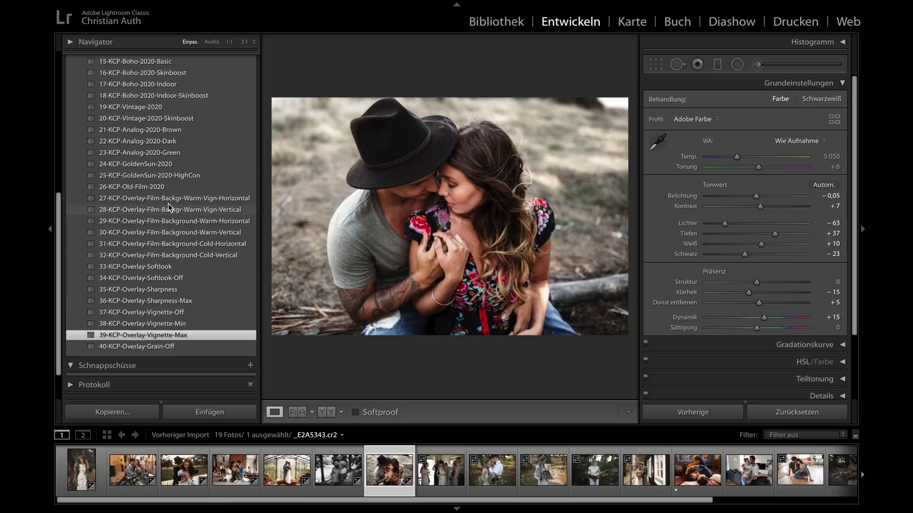
scroll(169, 208, "down", 10)
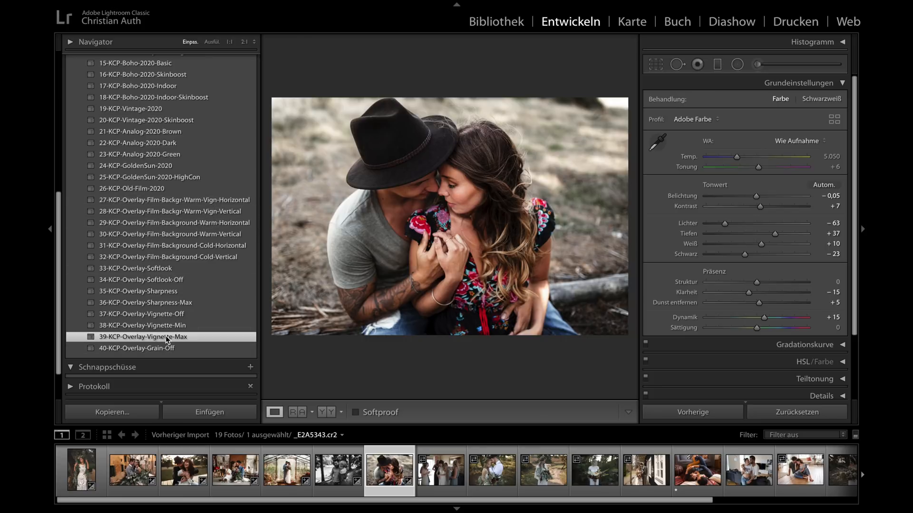
left_click(215, 224)
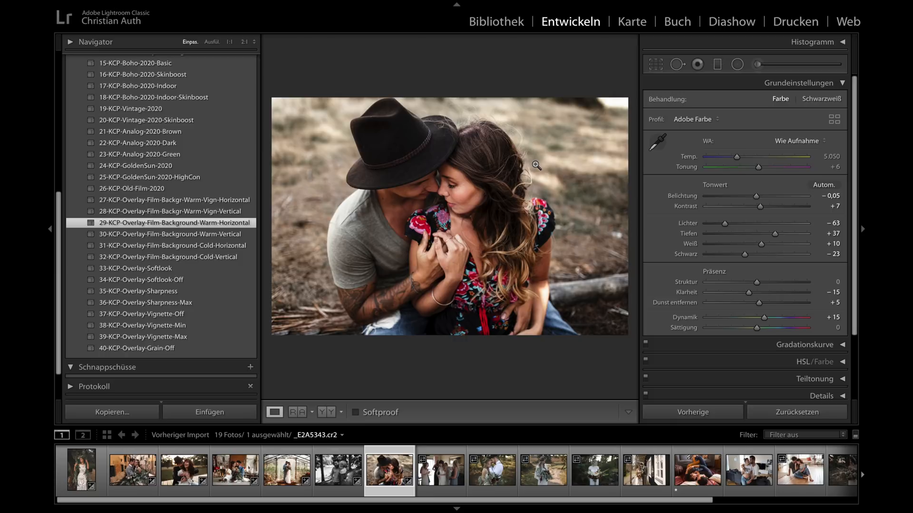
left_click(757, 197)
left_click_drag(756, 196, 756, 198)
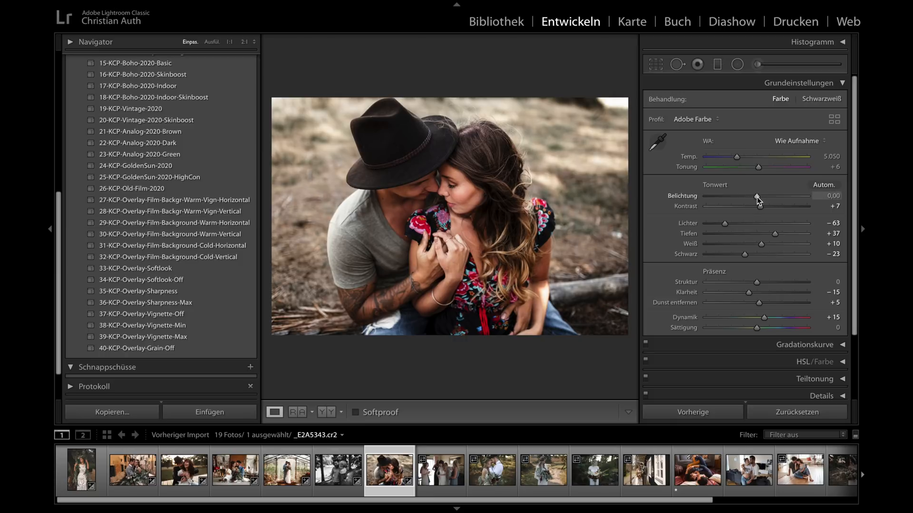
- Compare the hat couple photo before and after side by side without the panels, and return to the normal view
key("y")
key("shift+Tab")
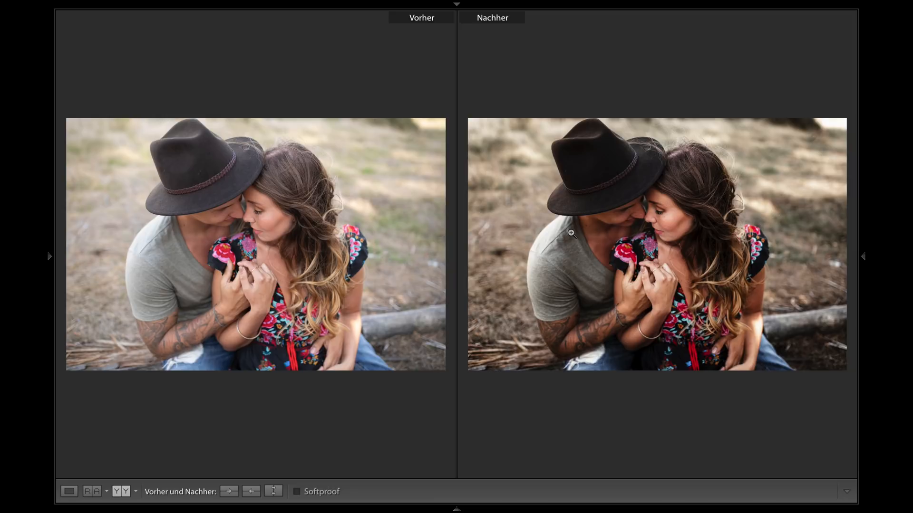
key("y")
key("shift+Tab")
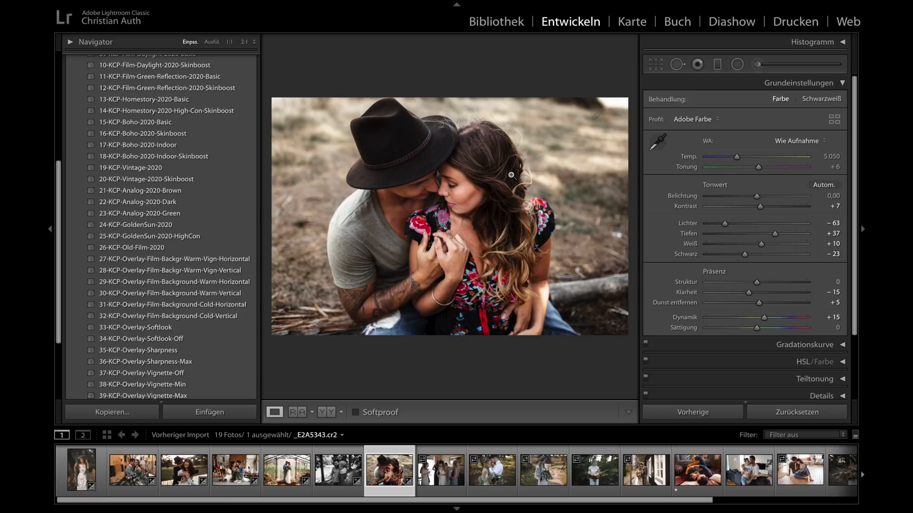
- Open the bridesmaids photo _E2A8728.cr2 and apply the 05-KCP-Film-Favorite-2020-Indoor preset
left_click(447, 473)
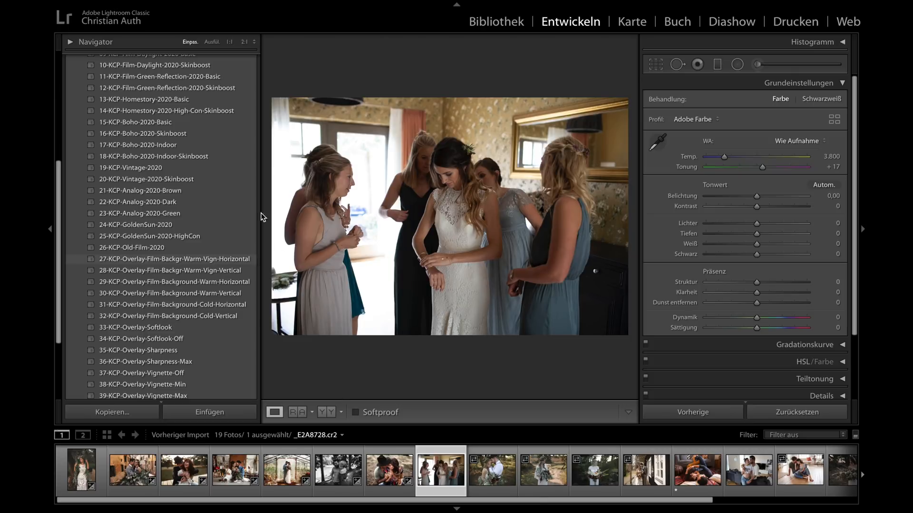
scroll(122, 160, "up", 3)
scroll(122, 160, "up", 3)
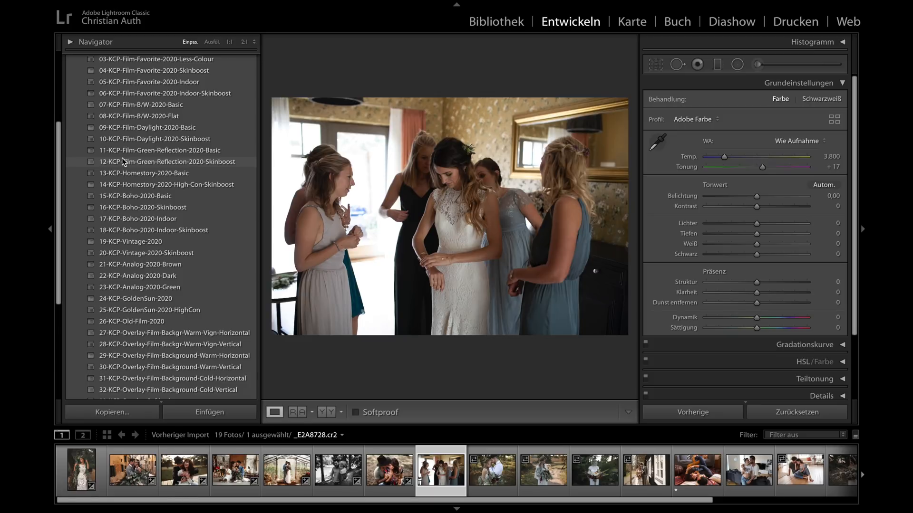
scroll(122, 160, "up", 4)
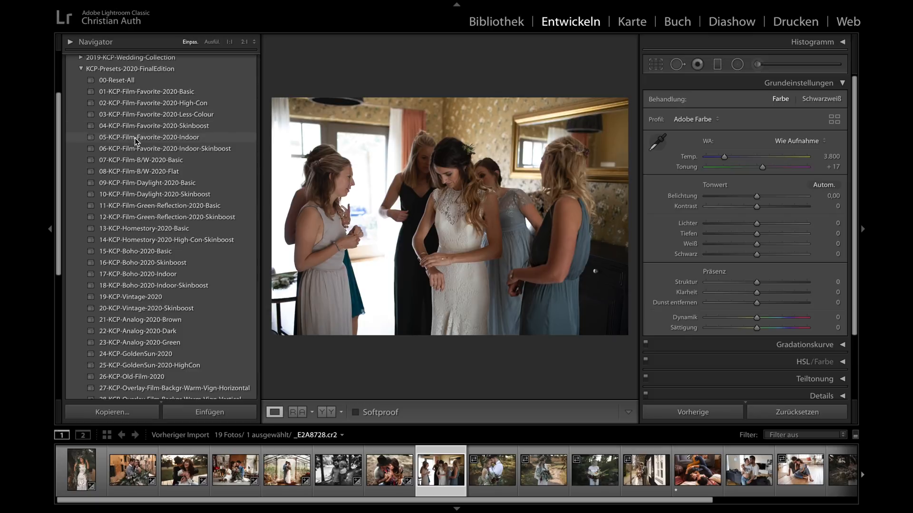
left_click(183, 139)
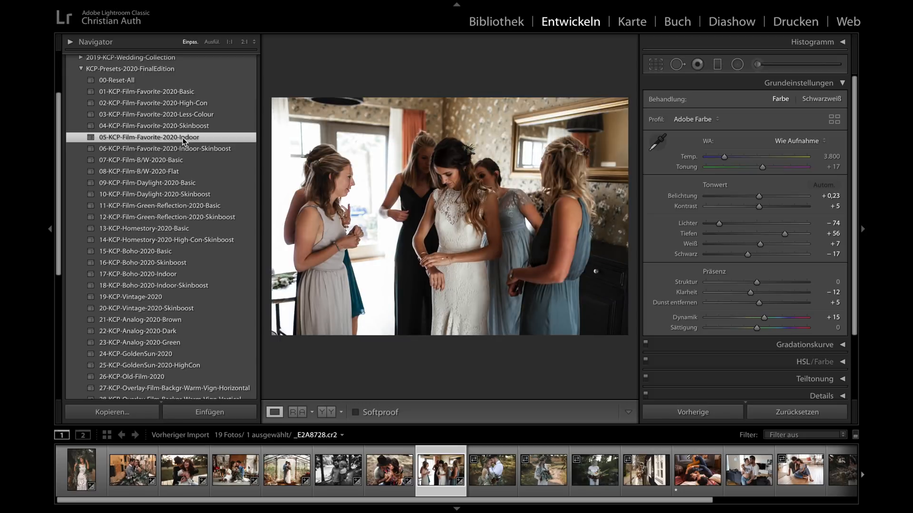
- Compare the bridesmaids photo before and after side by side, view it large without panels, and return to the normal view
key("y")
key("Tab")
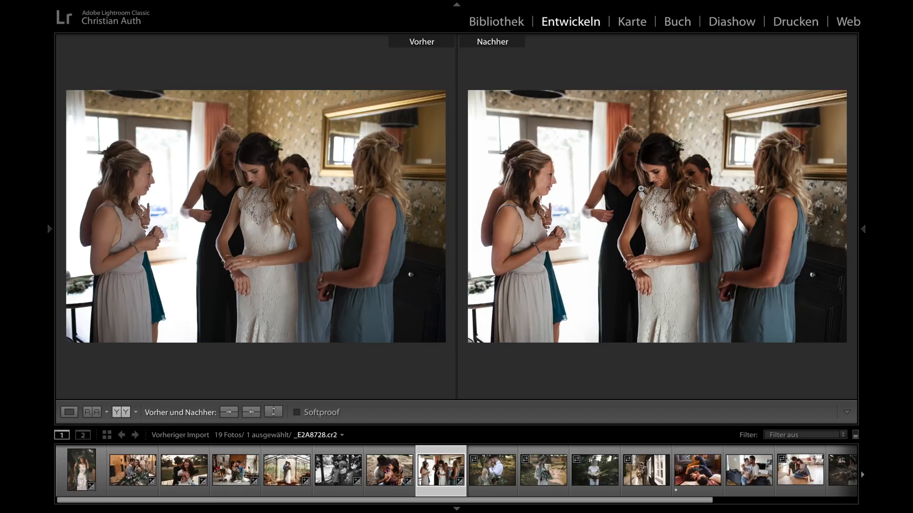
key("y")
key("shift+Tab")
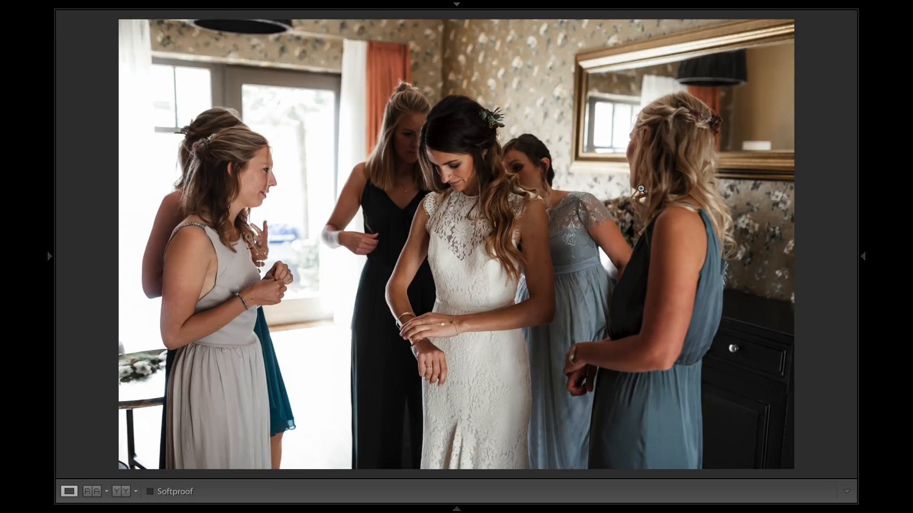
key("shift+Tab")
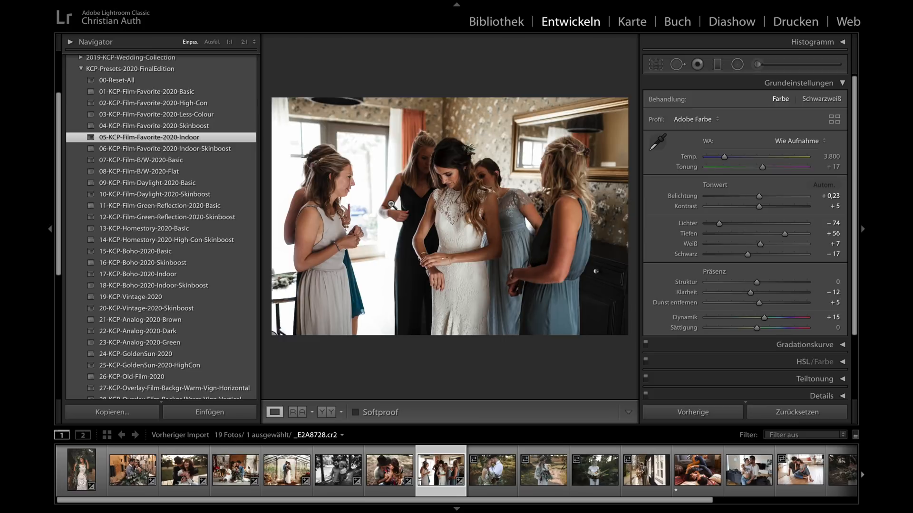
- Try the bridesmaids photo's highlights at −100, and settle on −79
left_click_drag(719, 223, 699, 223)
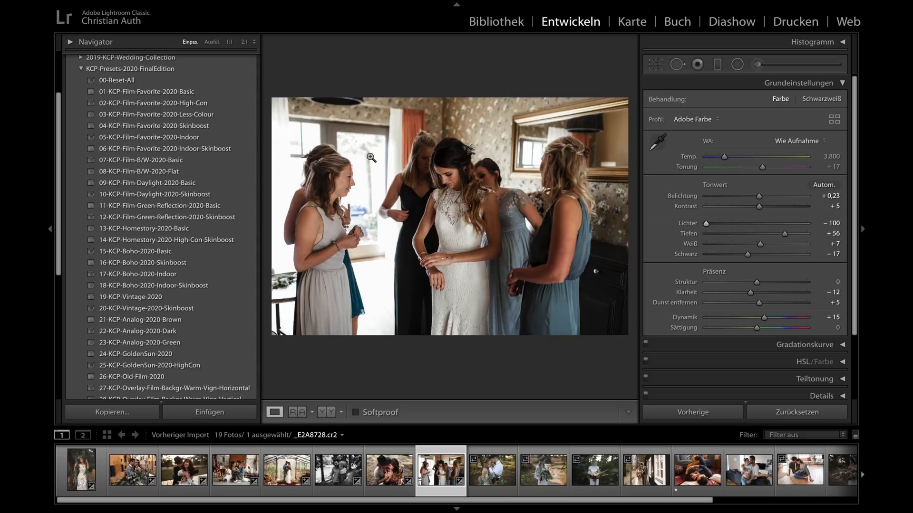
left_click(715, 224)
left_click_drag(714, 225, 716, 225)
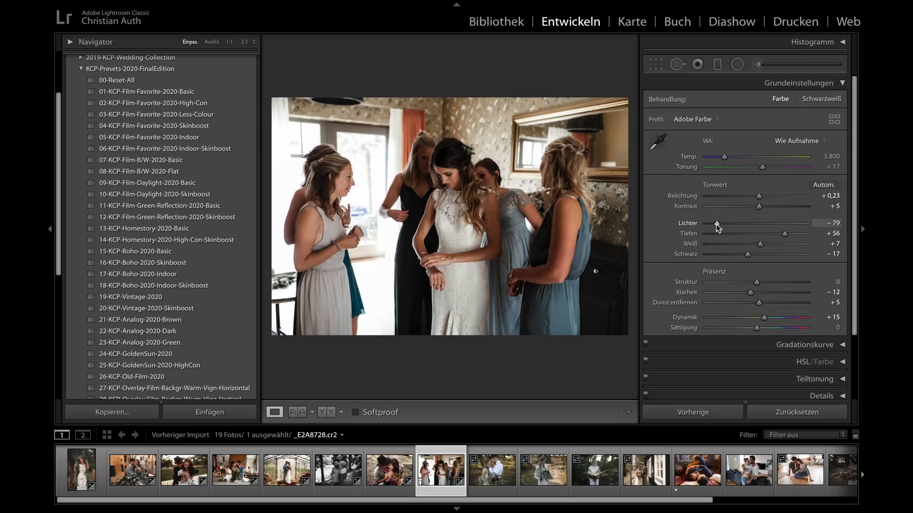
- Apply 01-KCP-Film-Favorite-2020-Basic to the bouquet couple photo KBP_1319.cr2 and set its colour temperature to 6.622
left_click(490, 472)
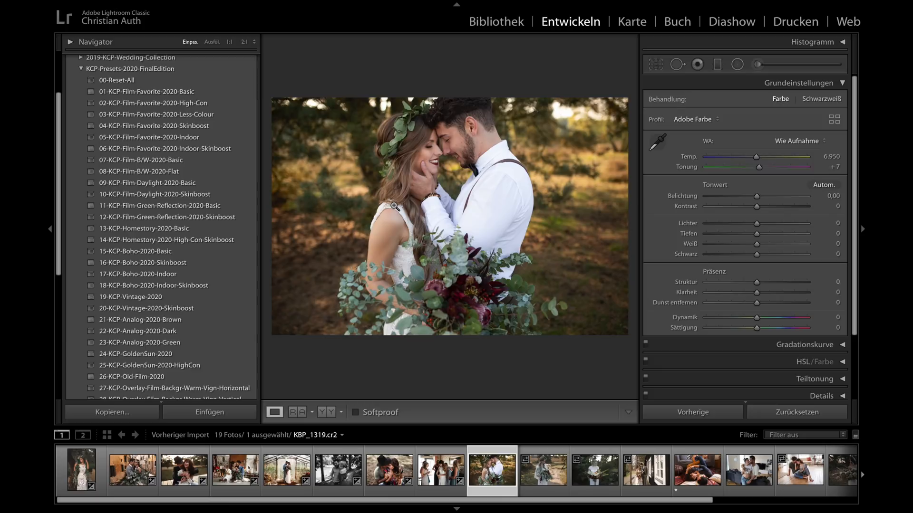
left_click(146, 91)
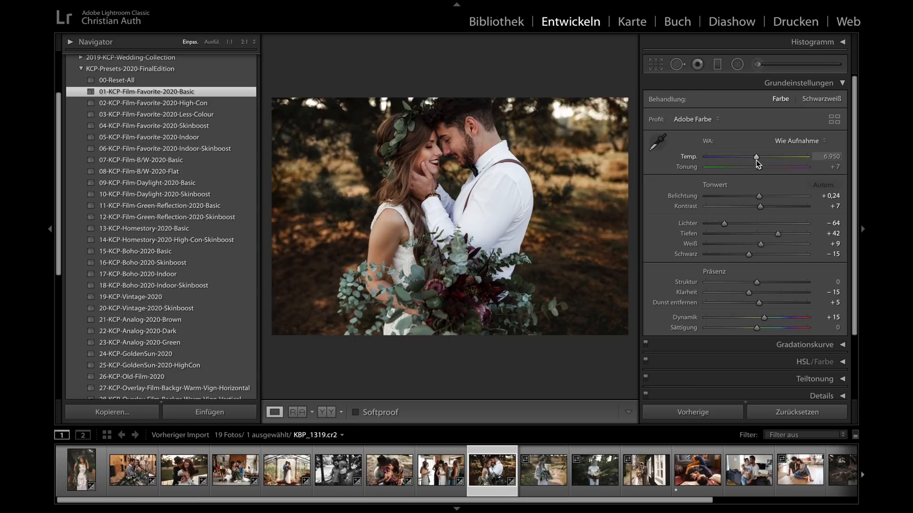
left_click_drag(755, 157, 752, 158)
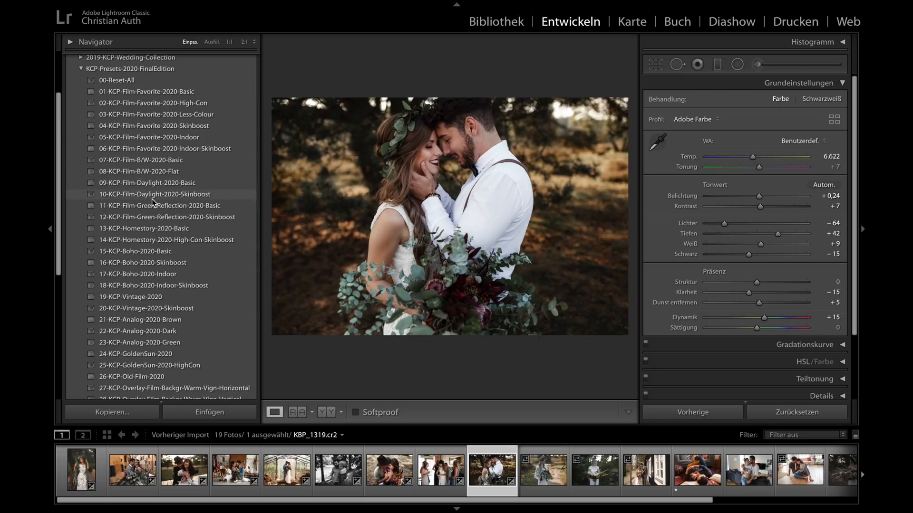
- Apply 15-KCP-Boho-2020-Basic to the bouquet couple photo with exposure +0,35 and tint +8, and compare before and after
left_click(144, 252)
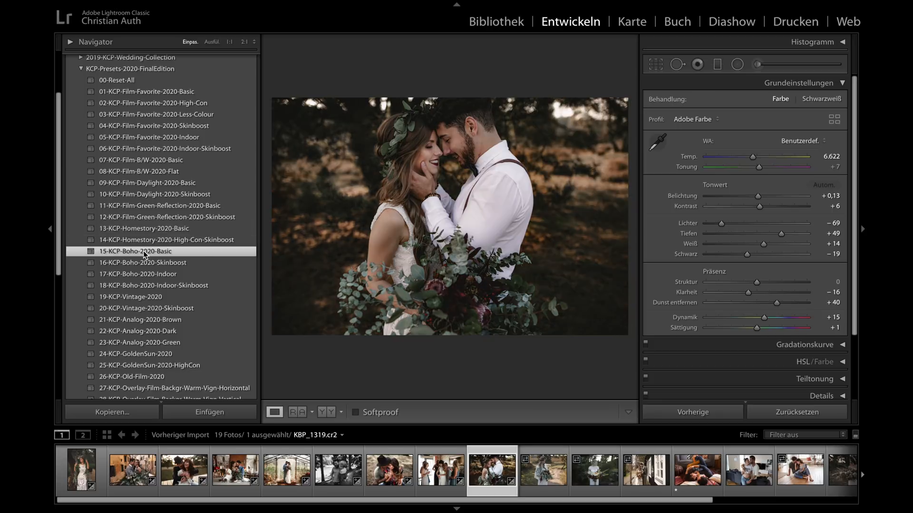
left_click_drag(758, 196, 760, 197)
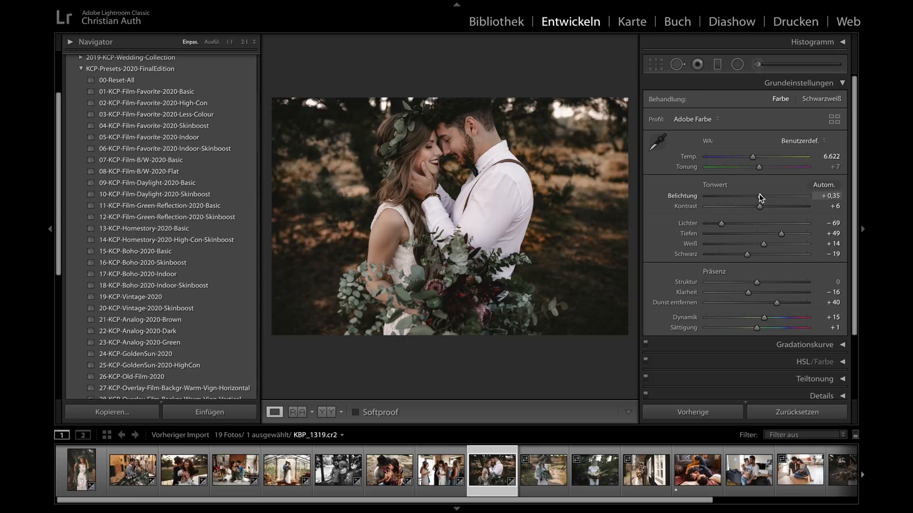
left_click_drag(758, 169, 759, 168)
key("y")
key("y")
- Try 16-KCP-Boho-2020-Skinboost with exposure +0,30 on the couple photo, and compare before and after side by side at large size without panels
left_click(162, 265)
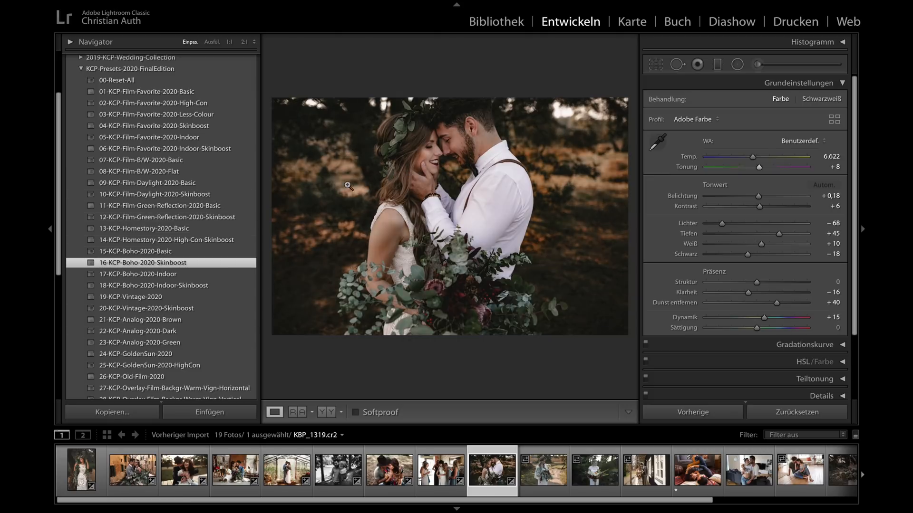
left_click_drag(760, 198, 761, 199)
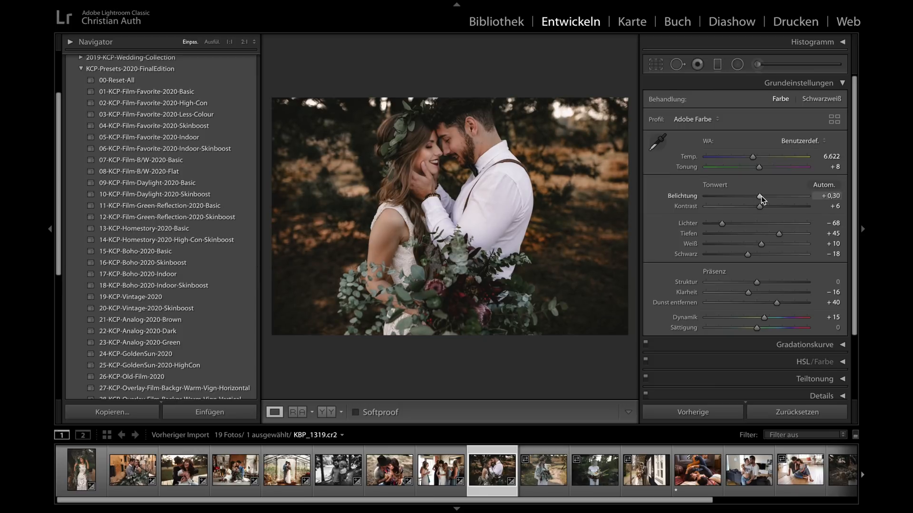
key("y")
key("Tab")
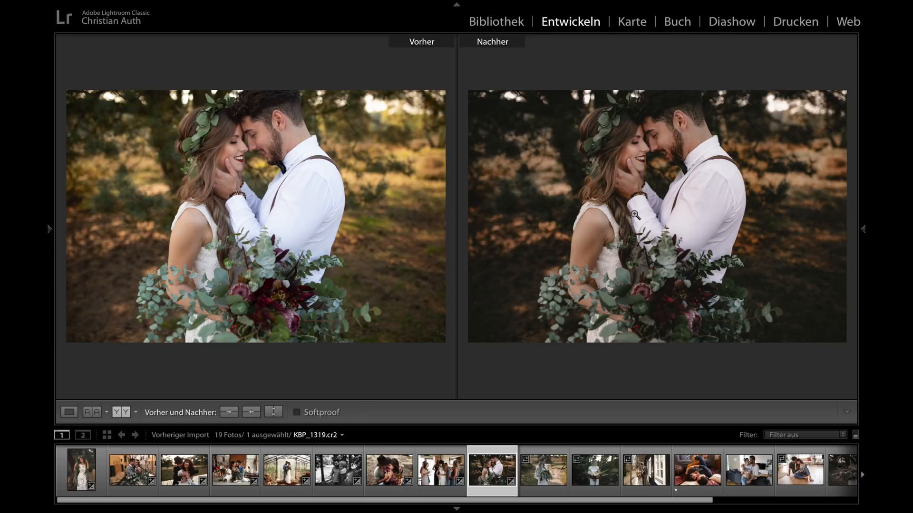
key("shift+Tab")
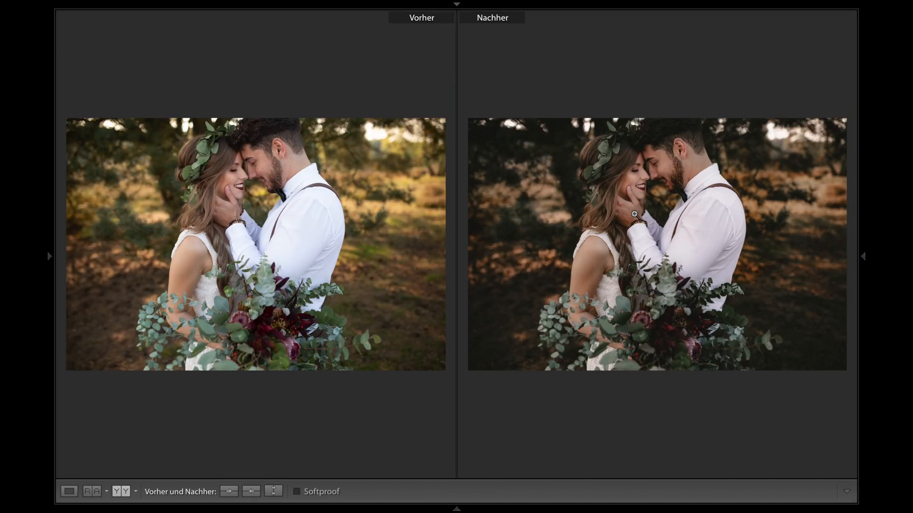
key("shift+Tab")
key("y")
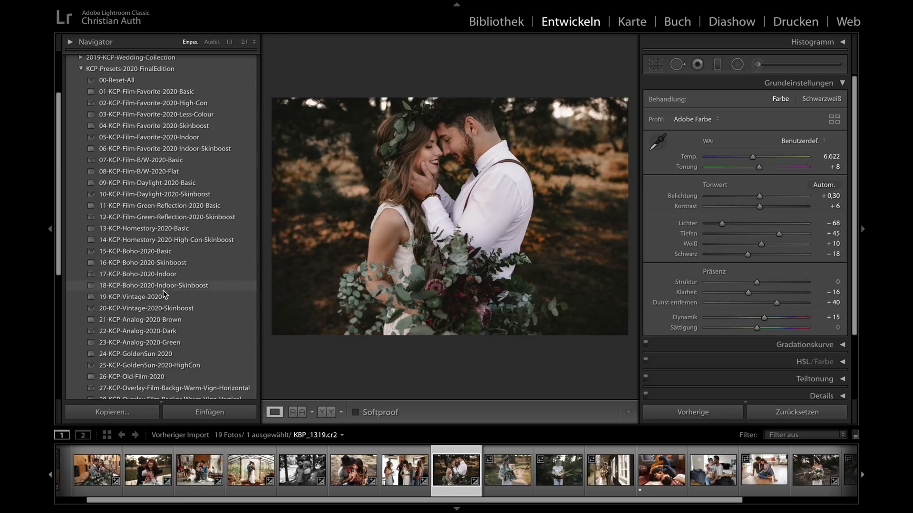
- Try 19-KCP-Vintage-2020 with exposure +0,15 and 20-KCP-Vintage-2020-Skinboost on the couple photo, and return to 01-KCP-Film-Favorite-2020-Basic
left_click(157, 297)
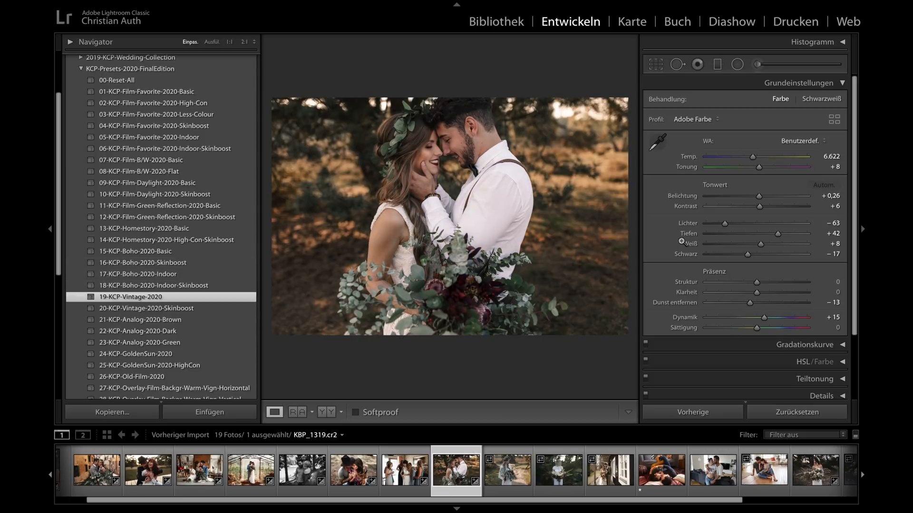
left_click_drag(757, 195, 757, 197)
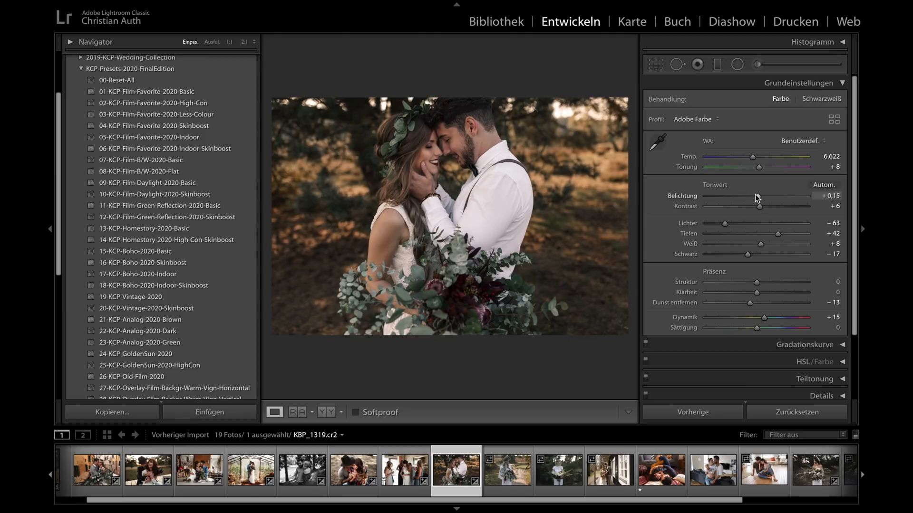
left_click(138, 310)
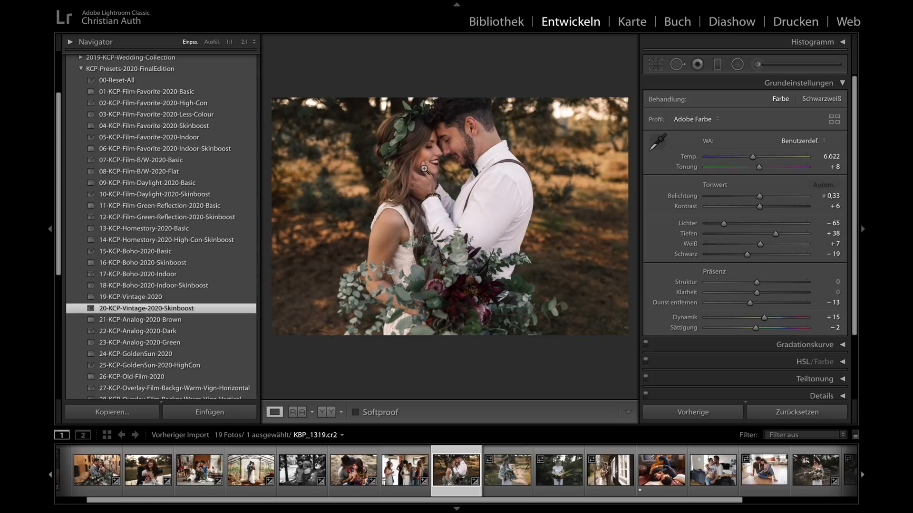
left_click(175, 93)
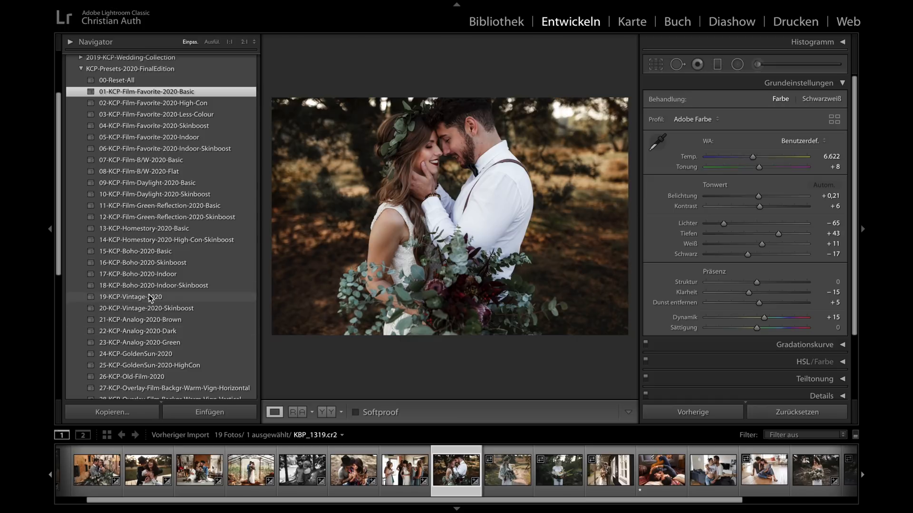
- Open the bride with bouquet photo _E2A1080.cr2 and examine the skin, white shawl and background colours at 1:1
left_click(506, 469)
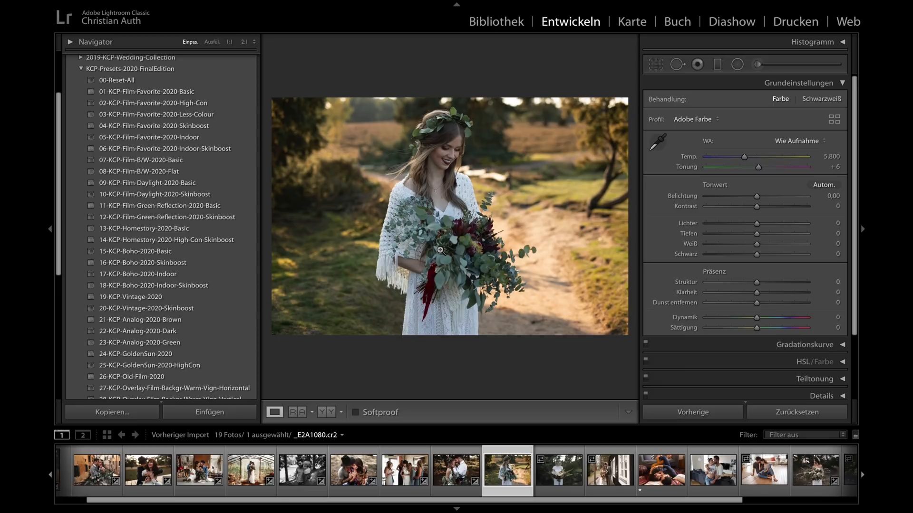
left_click(437, 154)
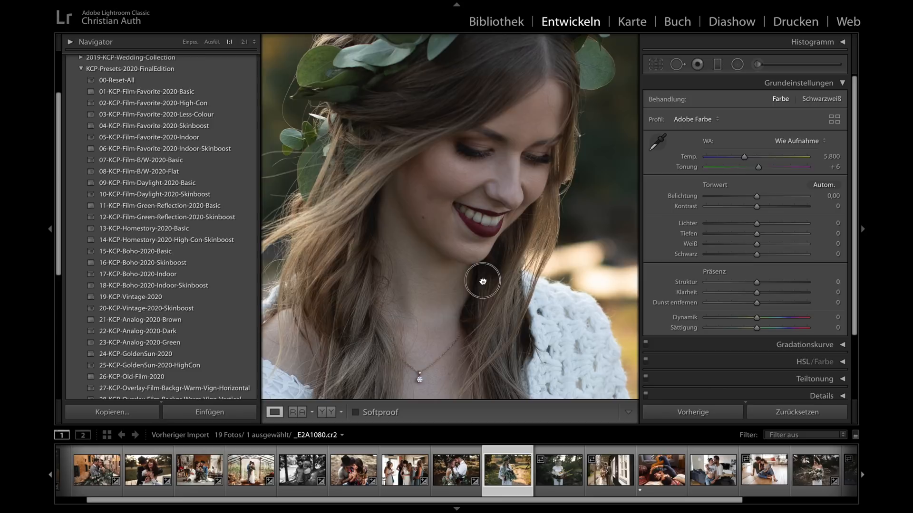
left_click_drag(479, 279, 424, 124)
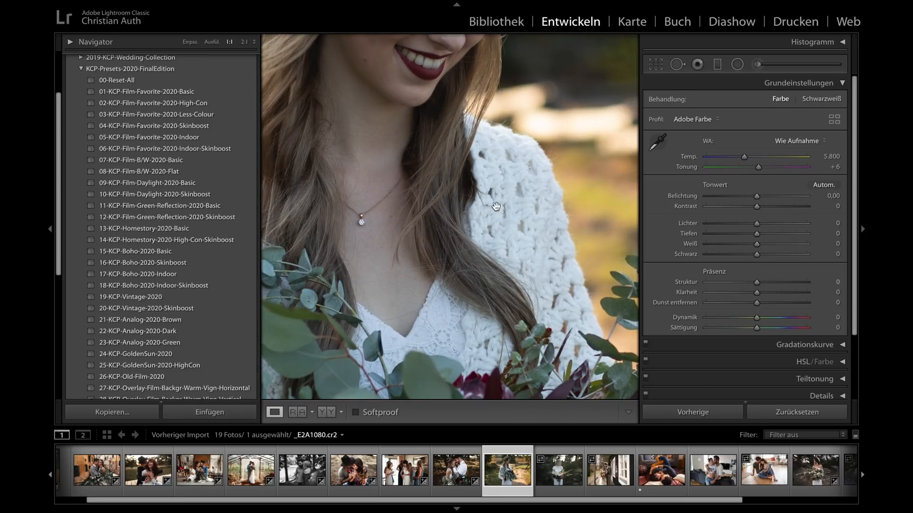
left_click(452, 249)
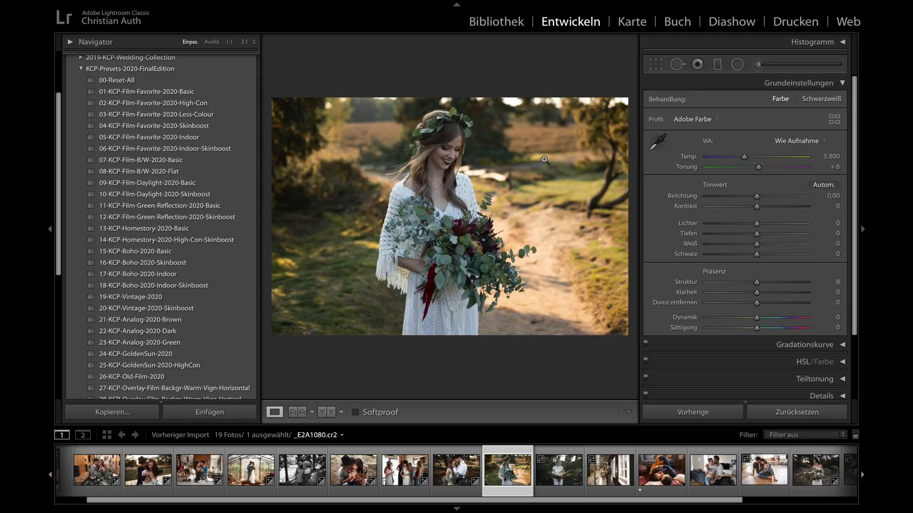
left_click(571, 169)
left_click_drag(424, 212, 572, 121)
left_click_drag(505, 196, 620, 180)
left_click_drag(417, 224, 635, 188)
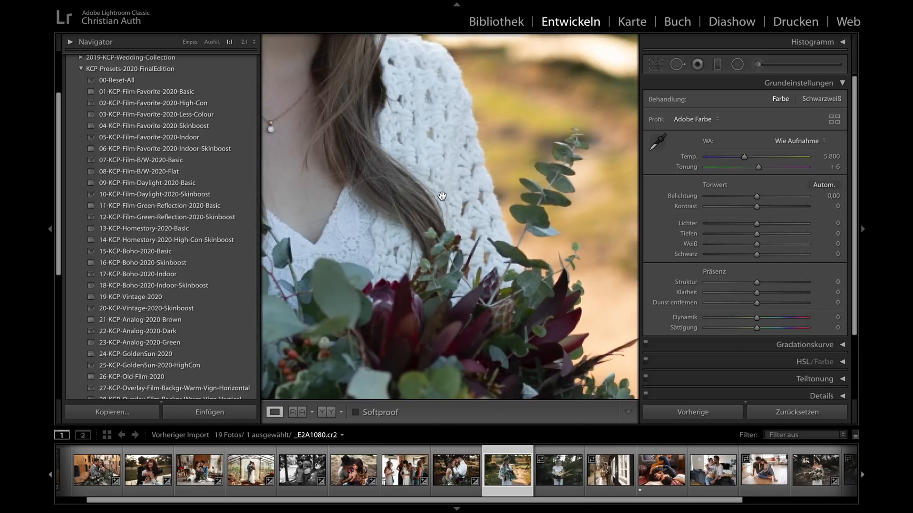
left_click(443, 205)
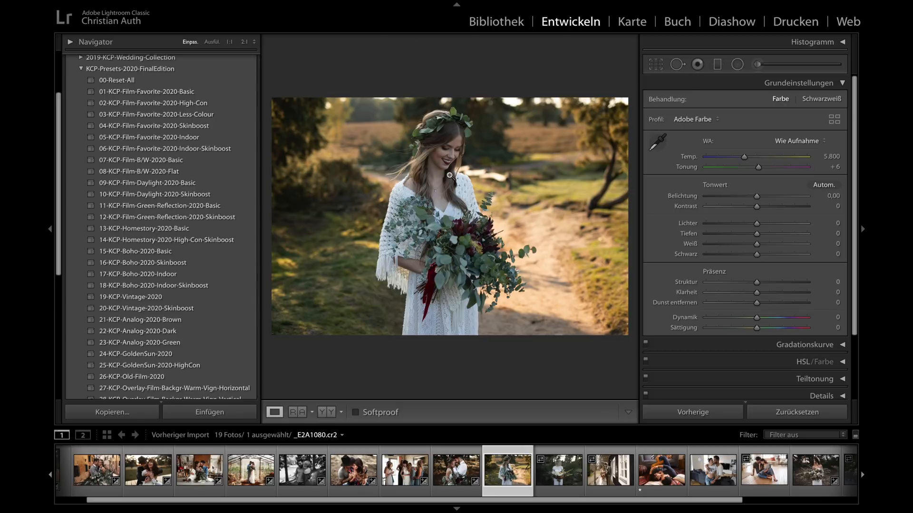
- Set the bride photo's white balance to Schatten, and check her face and shawl at 1:1
scroll(115, 221, "down", 5)
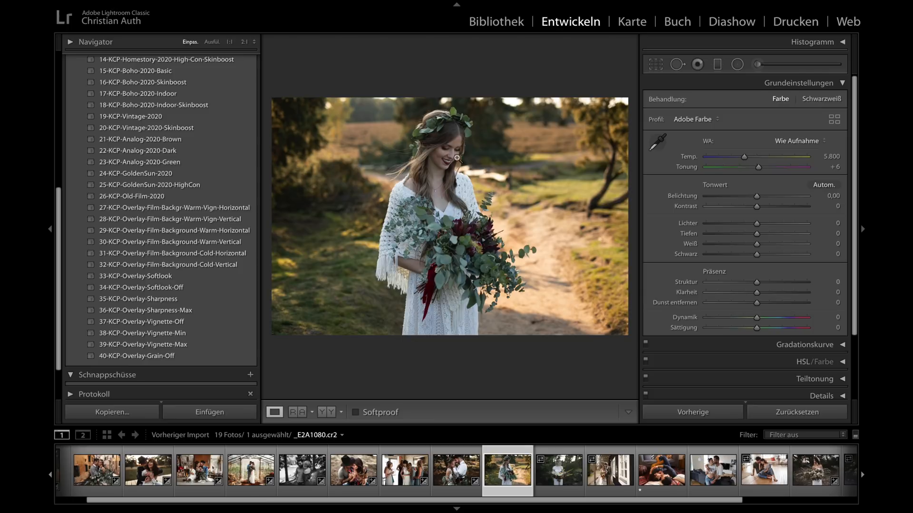
scroll(98, 97, "up", 10)
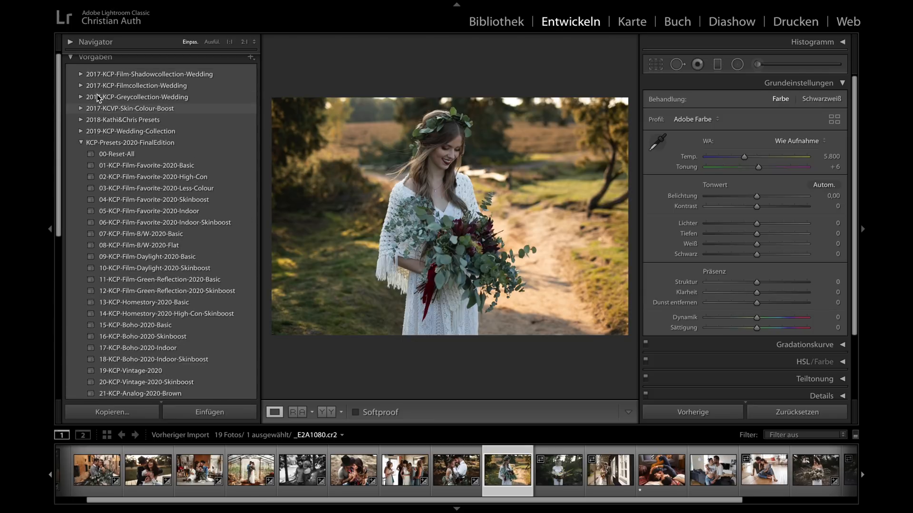
left_click(784, 147)
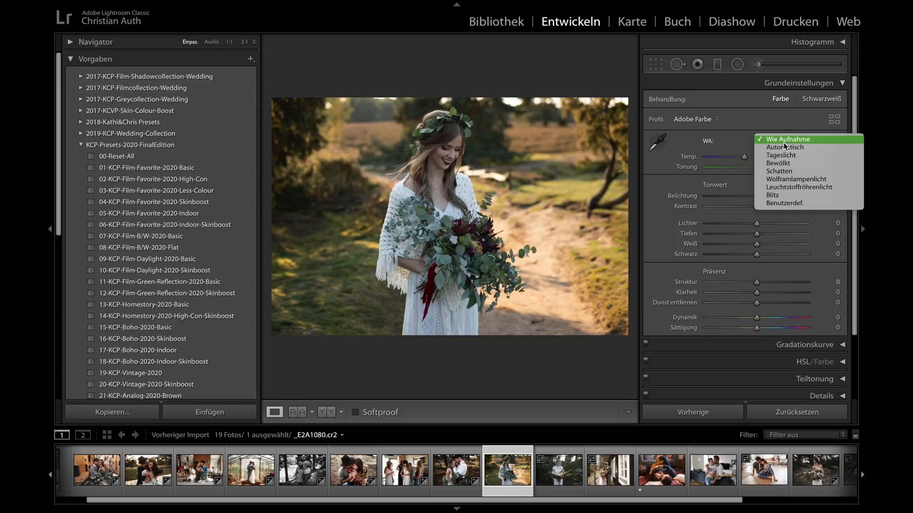
left_click(780, 171)
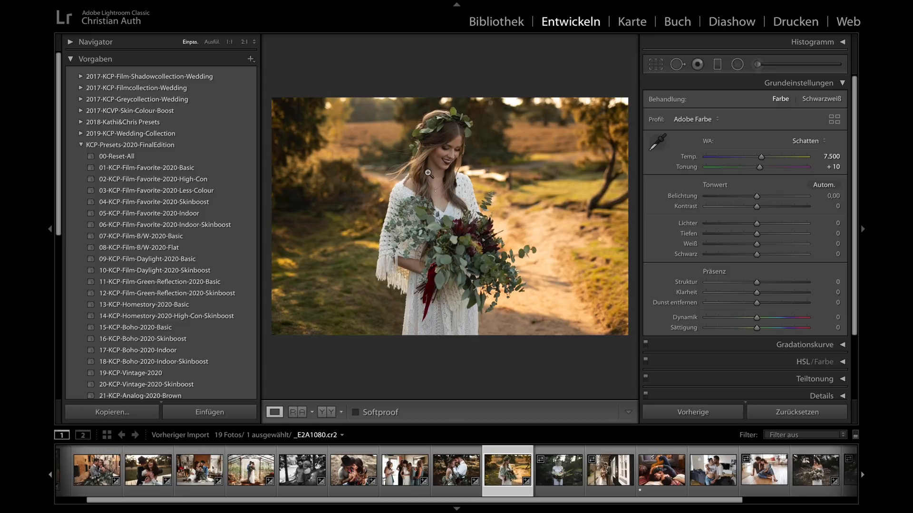
left_click(437, 144)
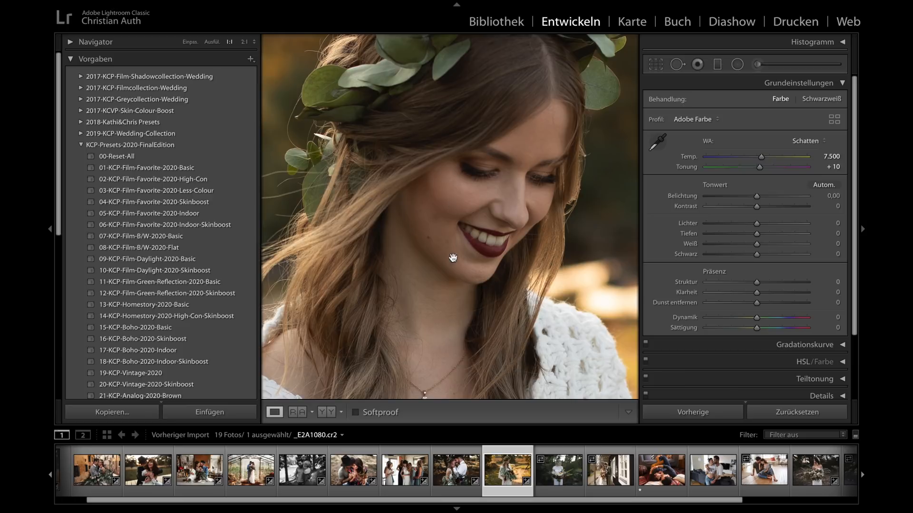
left_click_drag(429, 257, 368, 110)
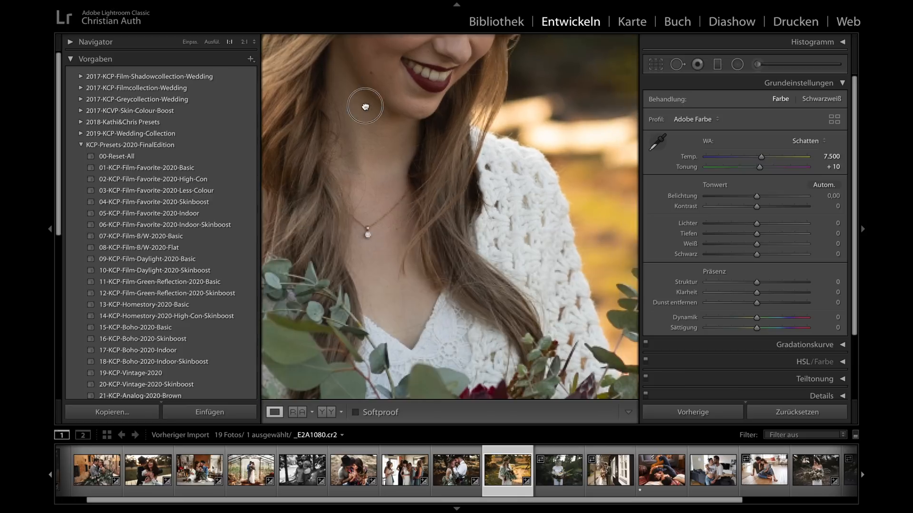
left_click(515, 232)
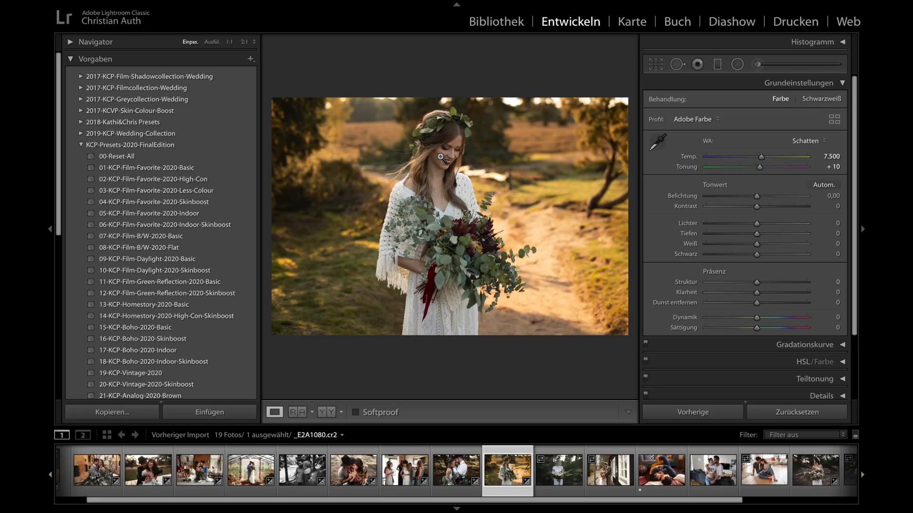
- Apply 01-KCP-Film-Favorite-2020-Basic to the bride photo with exposure +0,50, and add the 31-KCP-Overlay-Film-Background-Cold-Horizontal overlay
left_click(163, 168)
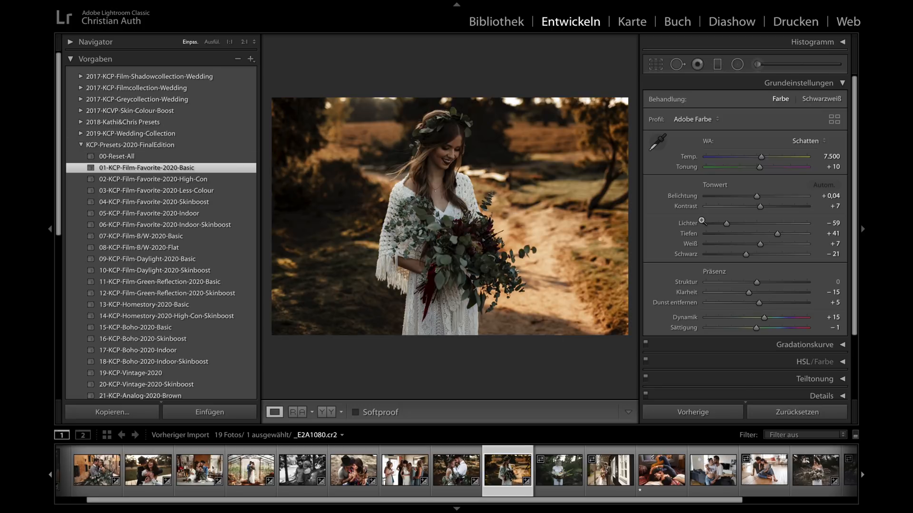
left_click_drag(756, 196, 762, 196)
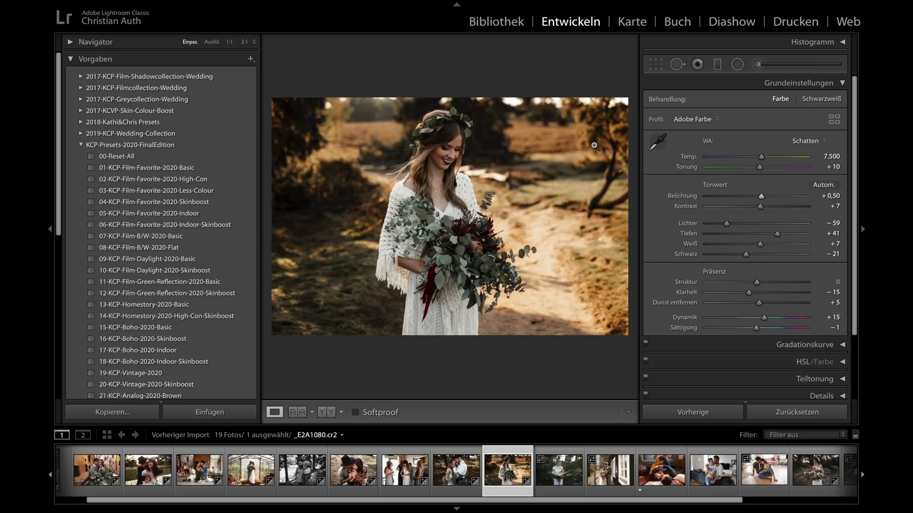
scroll(97, 235, "down", 6)
scroll(105, 240, "down", 1)
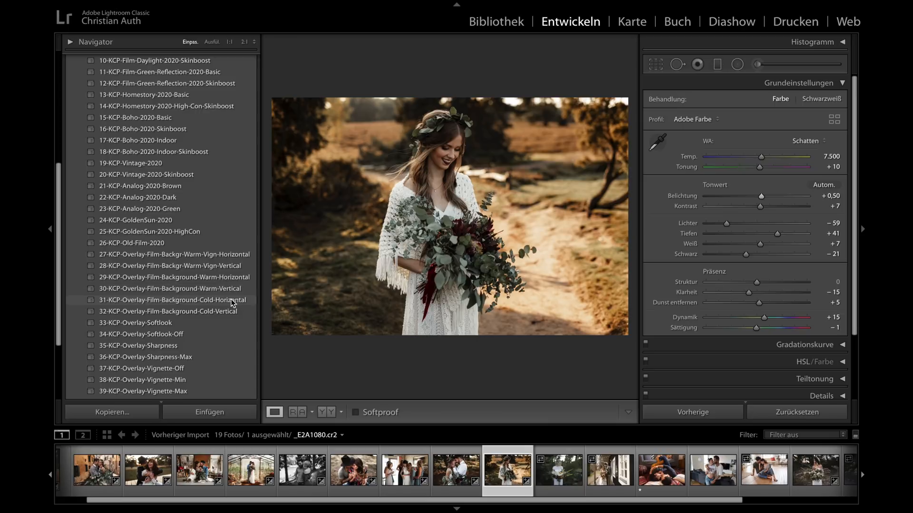
left_click(215, 303)
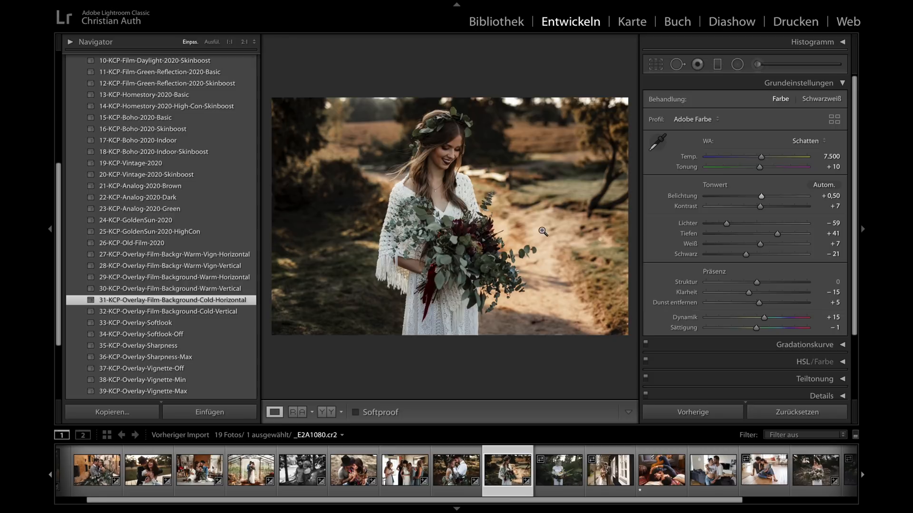
- Set the bride photo's exposure to +0,55 and its tint to +14
left_click(762, 198)
left_click_drag(761, 197, 760, 167)
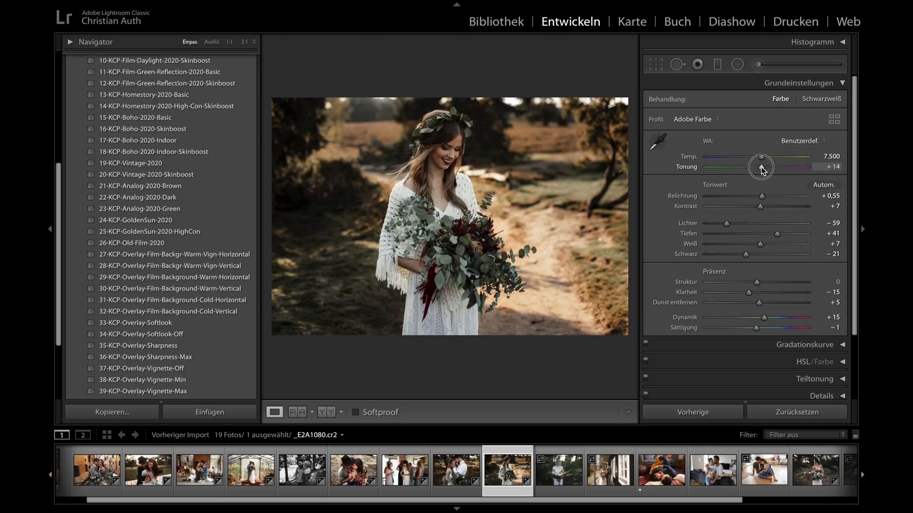
left_click_drag(760, 167, 761, 167)
- Compare the bride photo before and after side by side without panels, and return to the normal view
key("y")
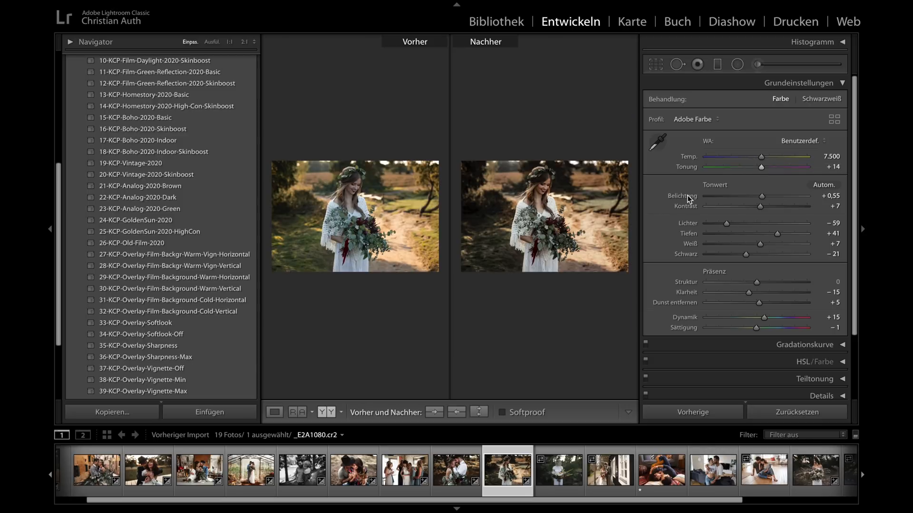
key("shift+Tab")
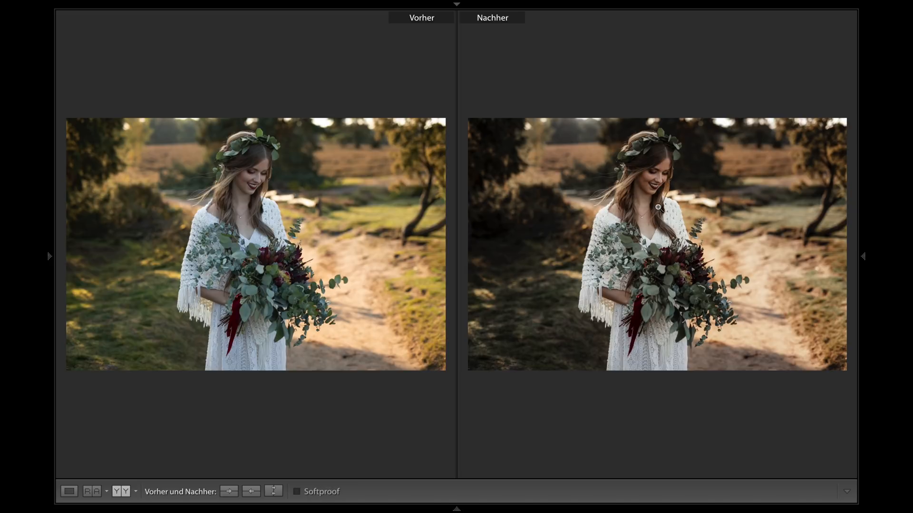
key("y")
key("shift+Tab")
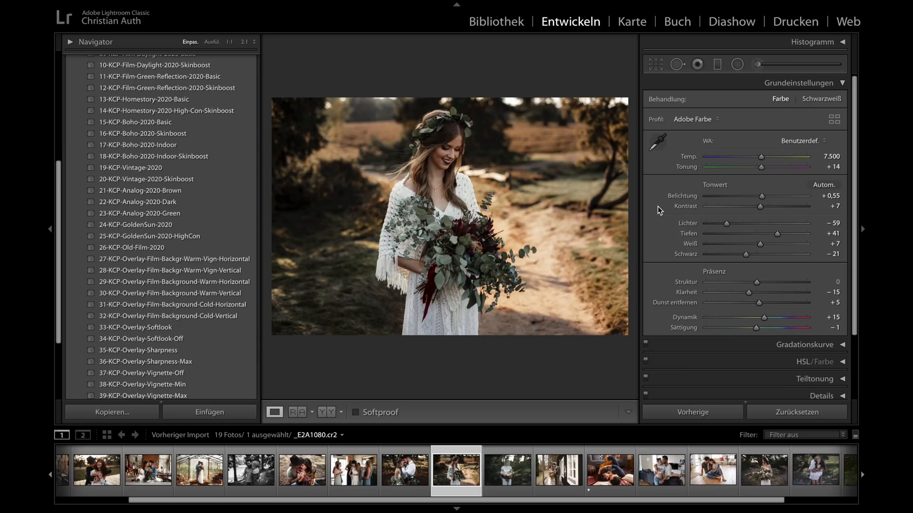
- Set the bride photo's exposure to +0,70 and adjust the green primary's saturation in the calibration settings
left_click(763, 196)
left_click_drag(763, 197, 764, 196)
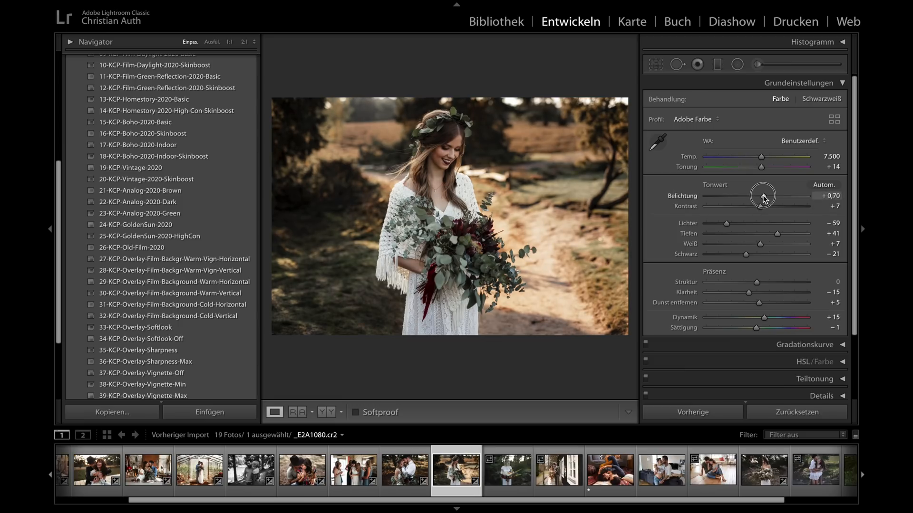
scroll(764, 199, "down", 3)
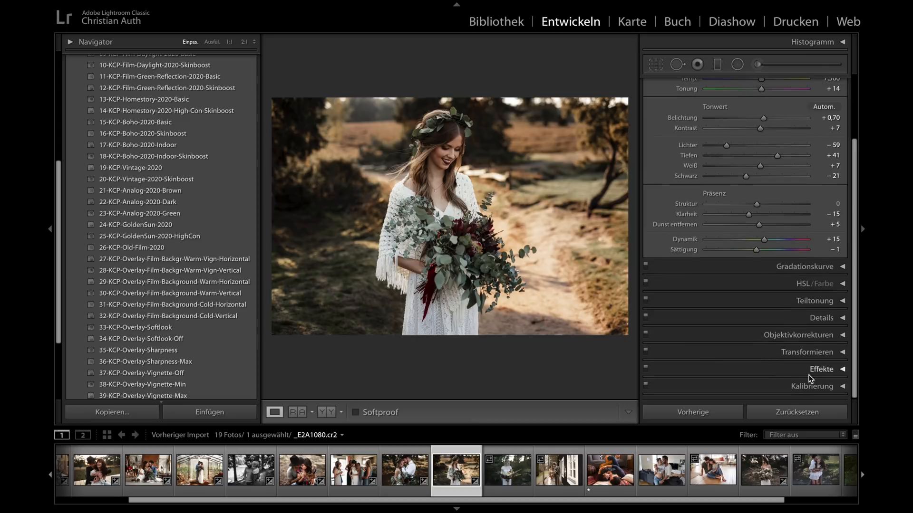
left_click(812, 378)
scroll(808, 376, "down", 3)
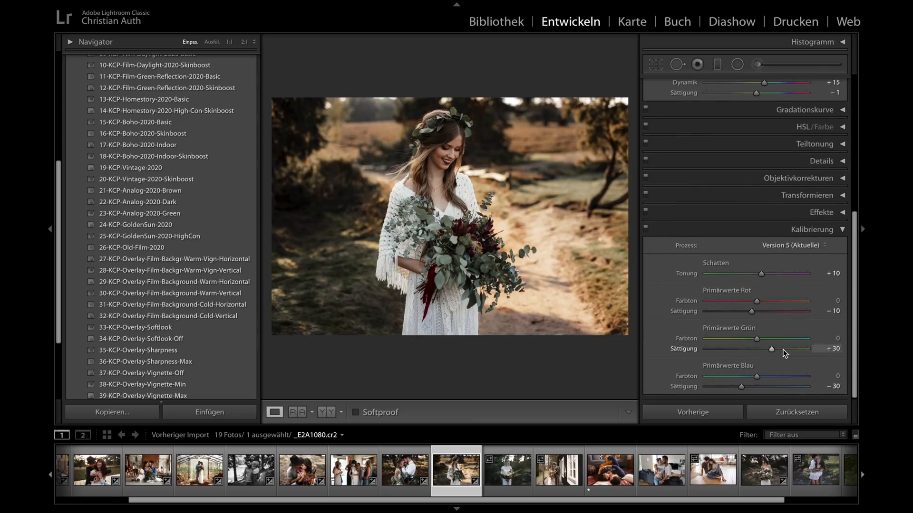
left_click_drag(784, 350, 785, 348)
- Check the bride photo up close, compare it before and after, and return to the normal view
left_click(529, 152)
left_click(530, 150)
key("y")
key("y")
- Open photo _E2A7280.CR2, try the 04-KCP-Film-Favorite-2020-Skinboost preset on it, and clear it with 00-Reset-All
left_click(500, 469)
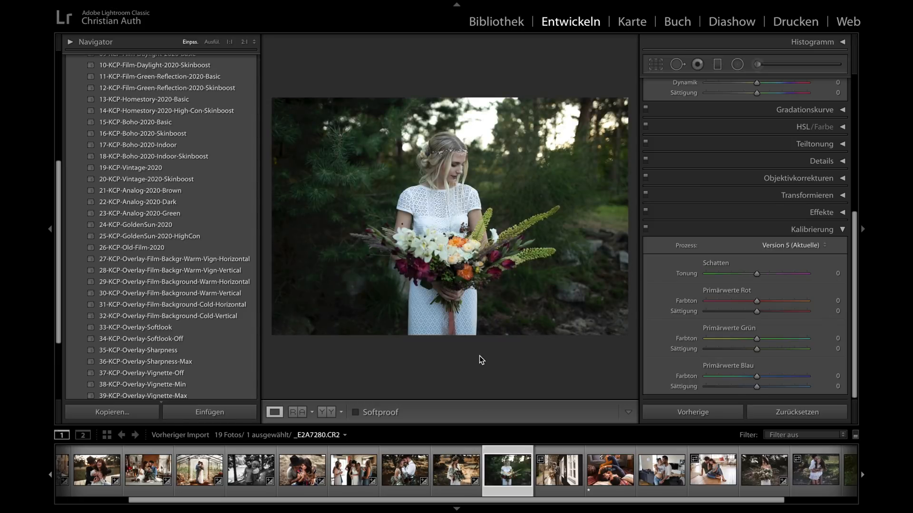
scroll(703, 174, "up", 10)
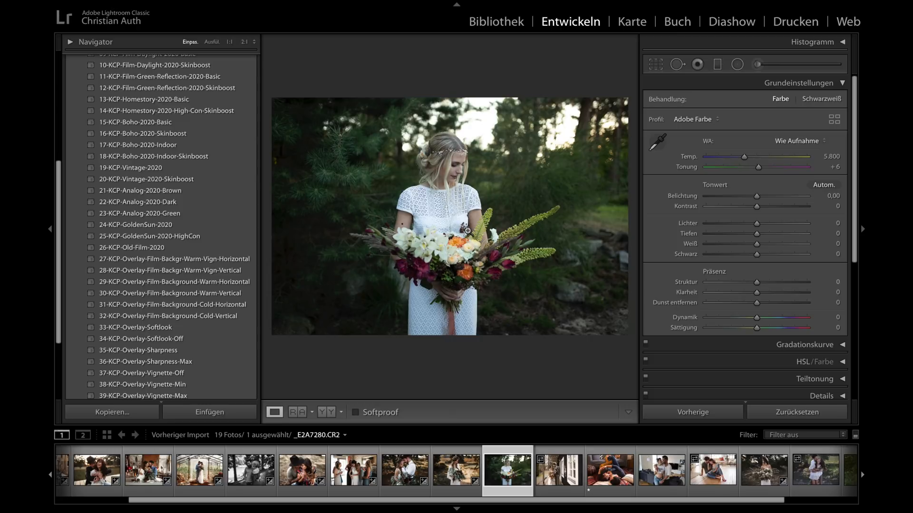
scroll(119, 177, "up", 5)
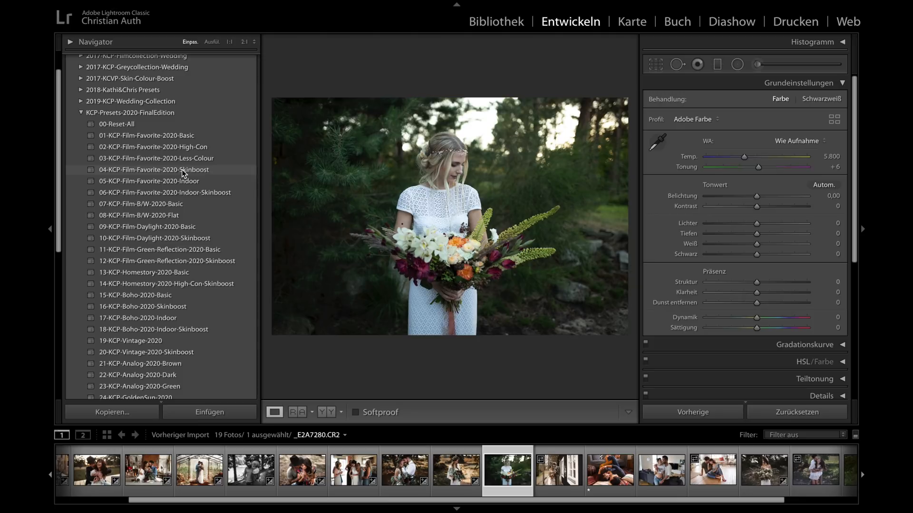
left_click(183, 172)
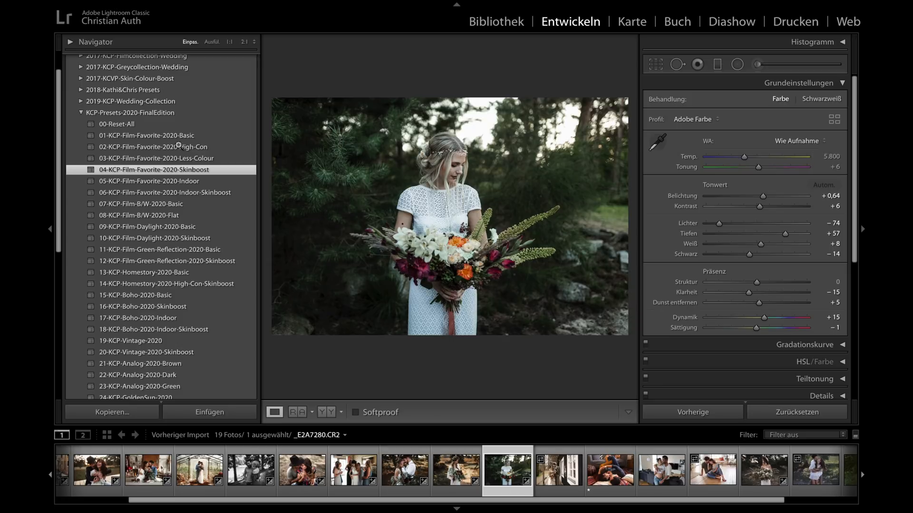
left_click(125, 125)
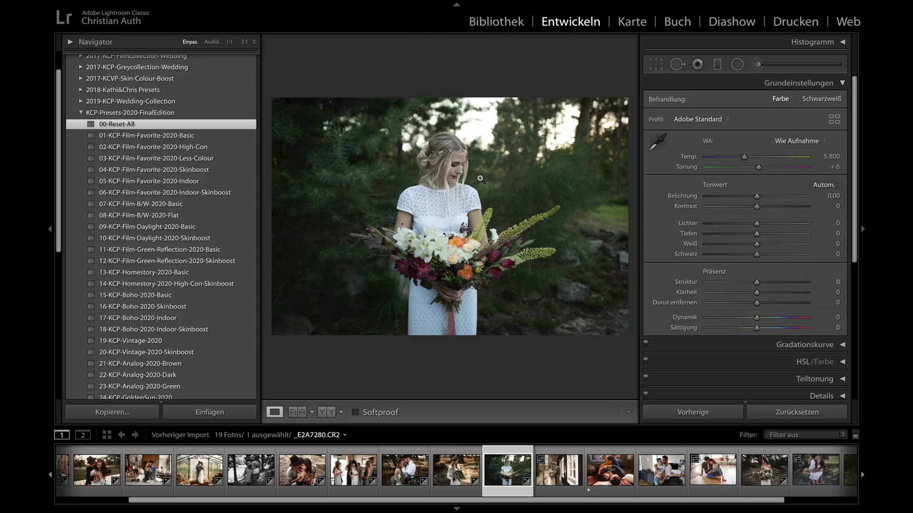
- Try a temperature of 7.328 and the Schatten white balance on the bouquet photo, and reset its settings
mouse_move(744, 157)
left_mouse_down()
mouse_move(772, 156)
mouse_move(759, 157)
left_mouse_up()
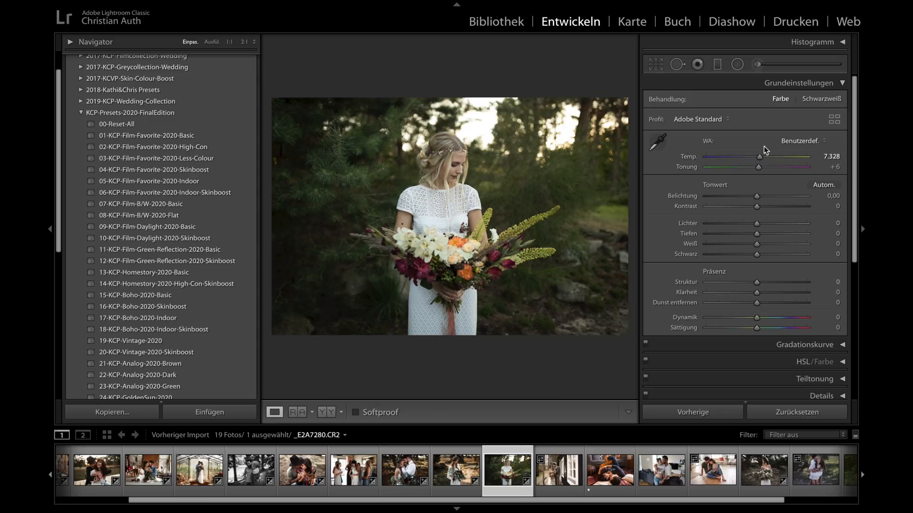
left_click(798, 140)
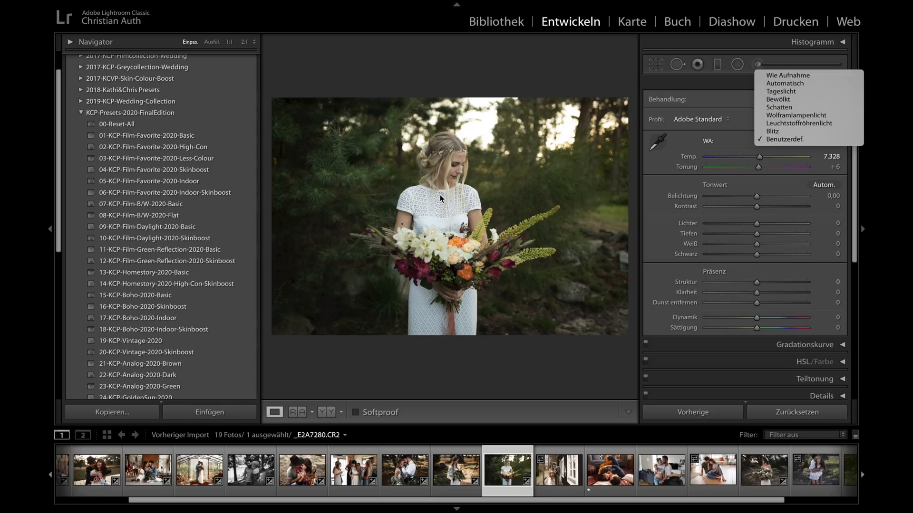
left_click(775, 108)
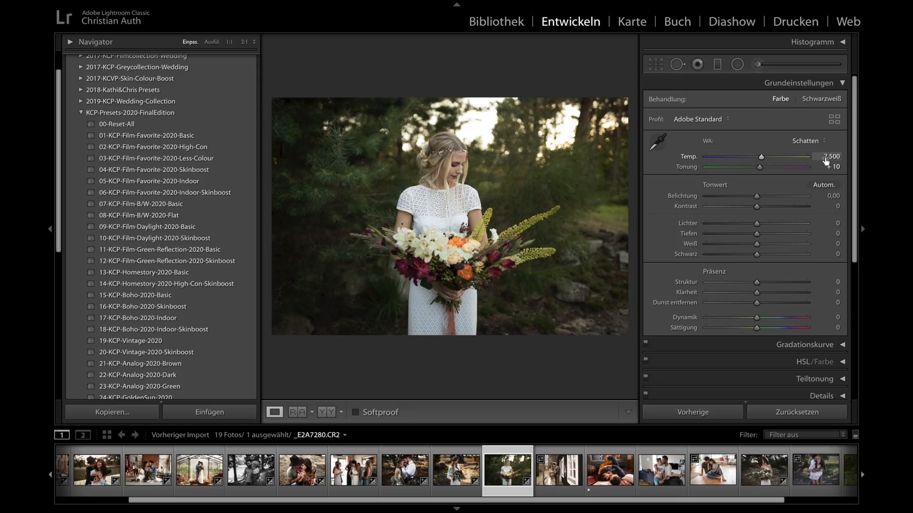
left_click(782, 415)
- Sample the bride's white dress as the neutral white balance target, and apply the 01-KCP-Film-Favorite-2020-Basic preset
left_click(654, 144)
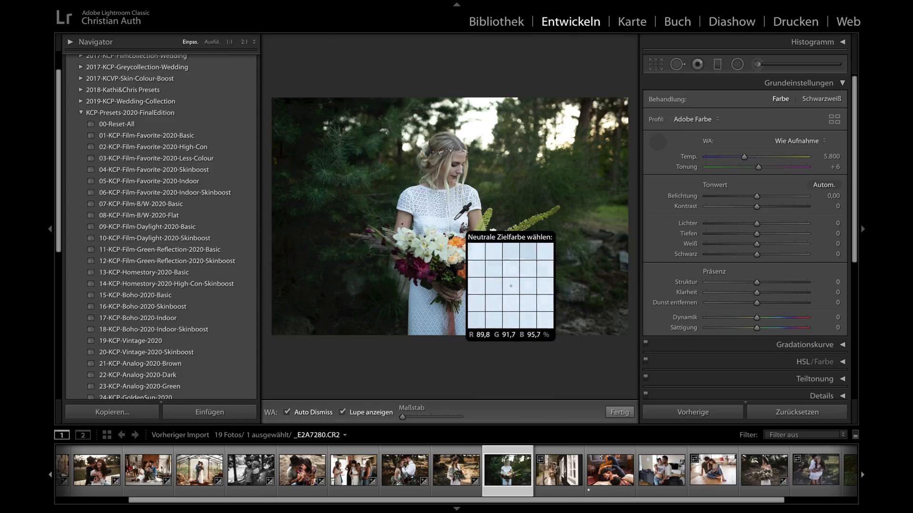
left_click(455, 220)
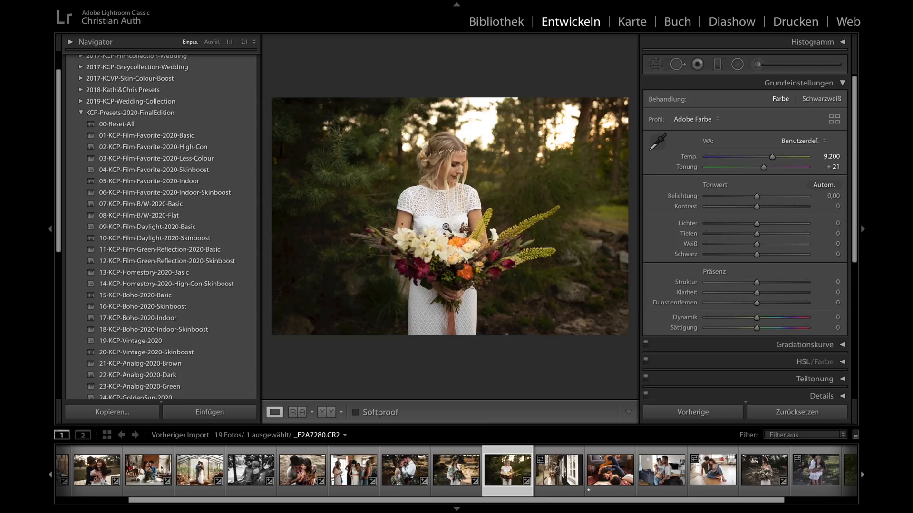
left_click(164, 140)
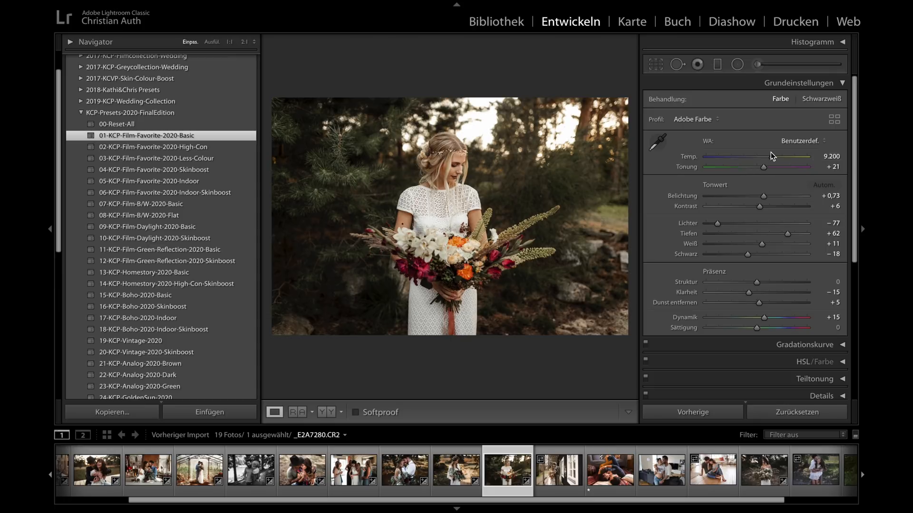
- Set the bouquet photo's temperature to 8.074 and tint to +22, and add the 38-KCP-Overlay-Vignette-Min overlay
left_click_drag(771, 156, 766, 161)
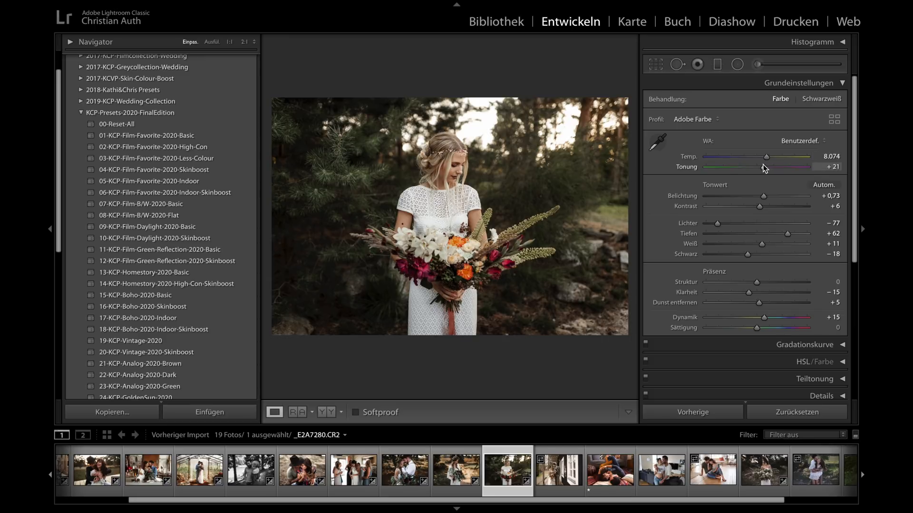
left_click_drag(764, 166, 765, 167)
scroll(212, 277, "down", 10)
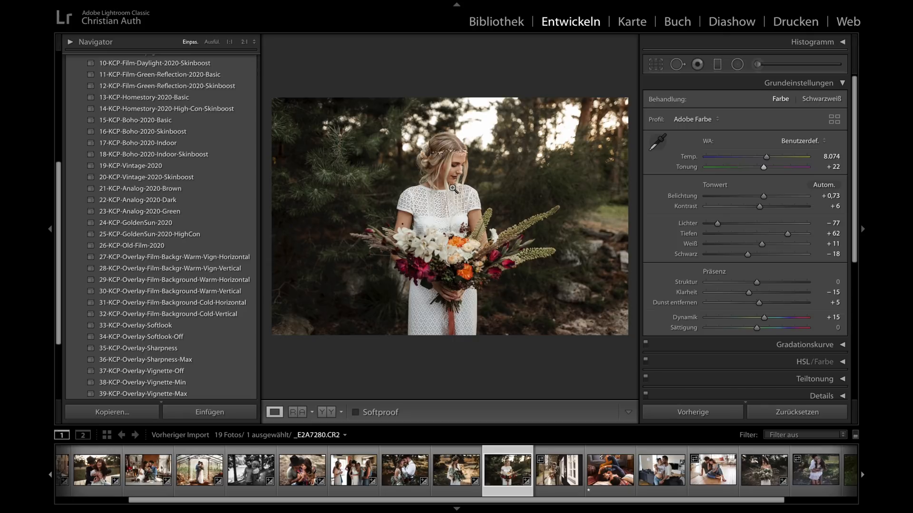
scroll(167, 291, "down", 2)
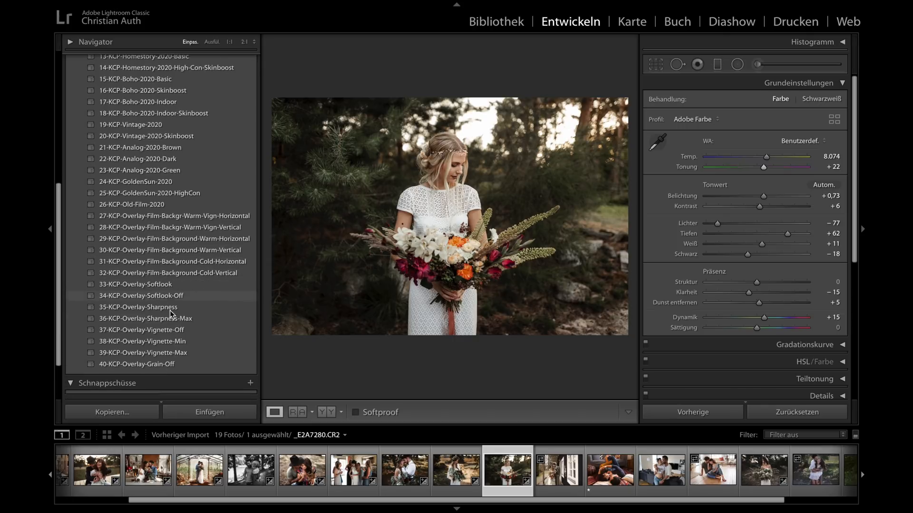
left_click(170, 340)
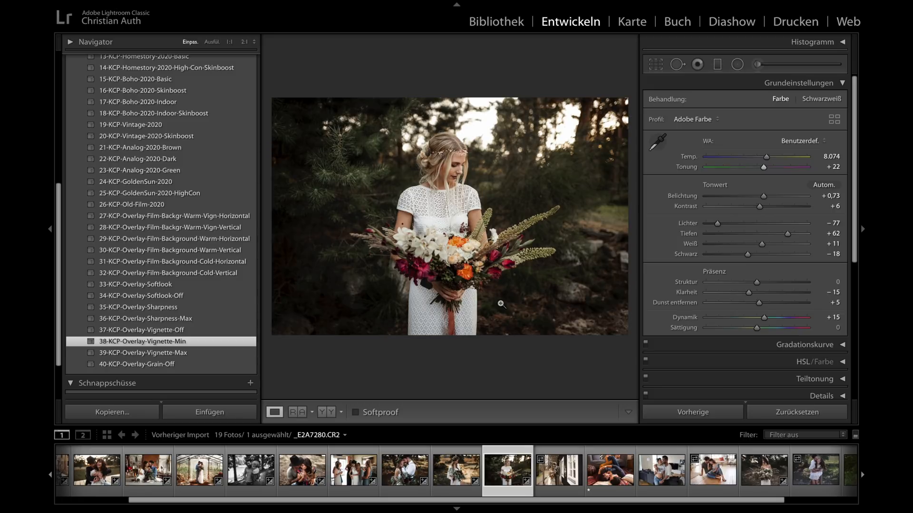
- Compare the bouquet photo before and after side by side without panels, and reset all its settings
key("y")
key("shift+Tab")
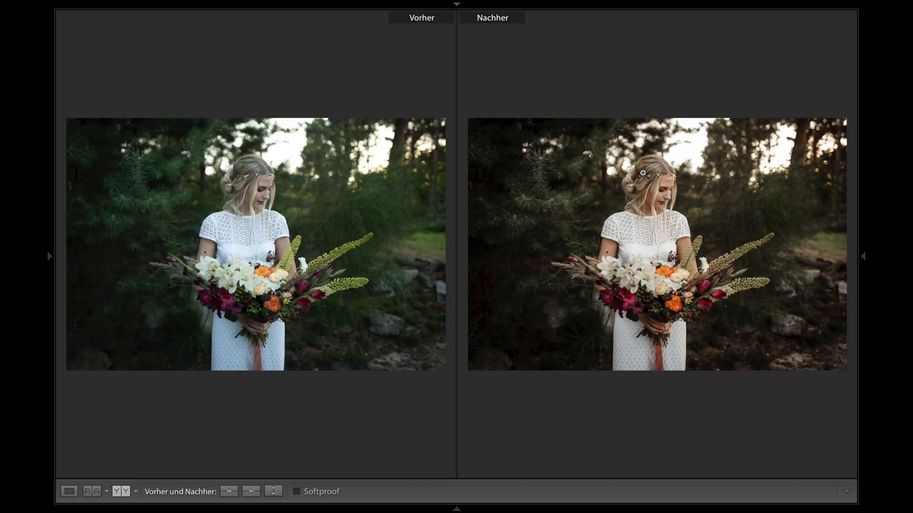
key("y")
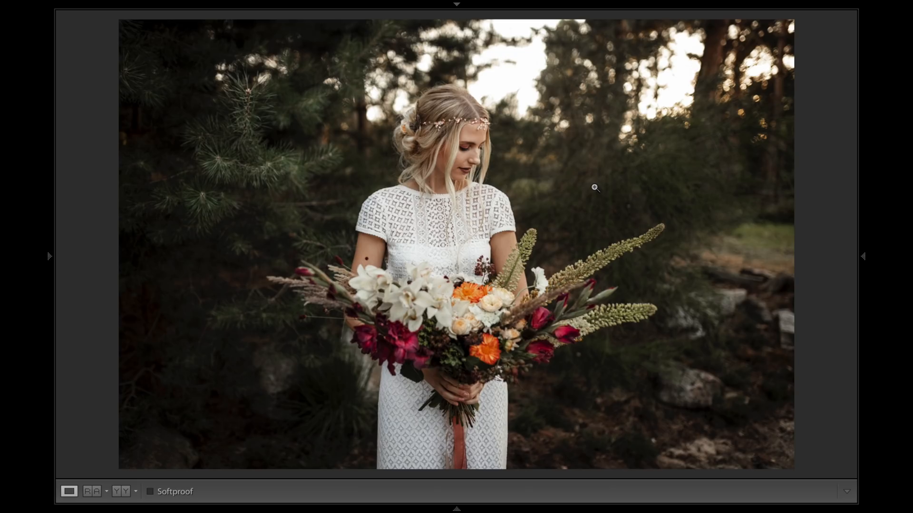
key("shift+Tab")
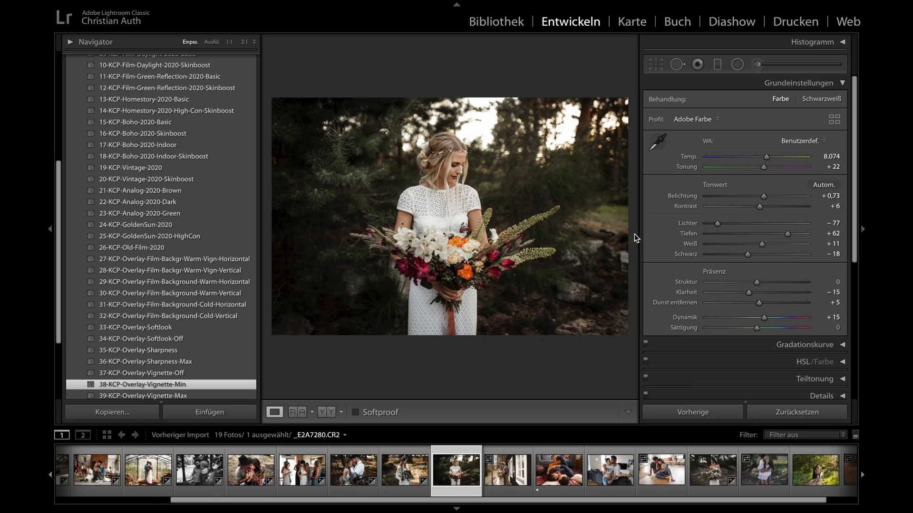
left_click(771, 412)
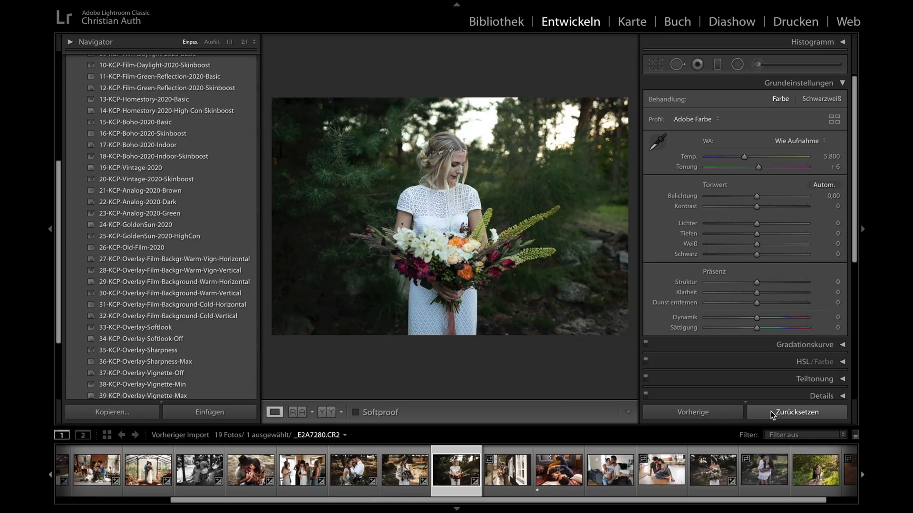
- Open the couple photo _E2A8358.CR2, view its capture date and exposure information overlays, and hide the overlay
left_click(497, 470)
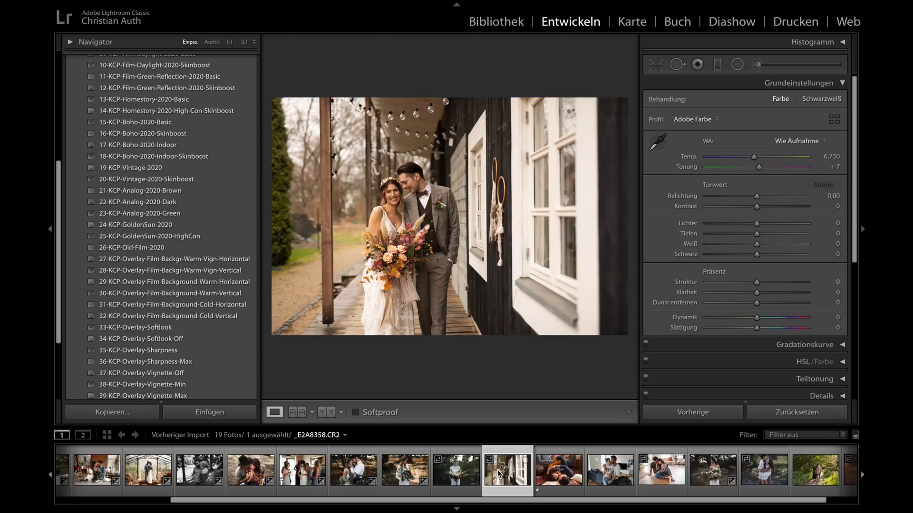
key("i")
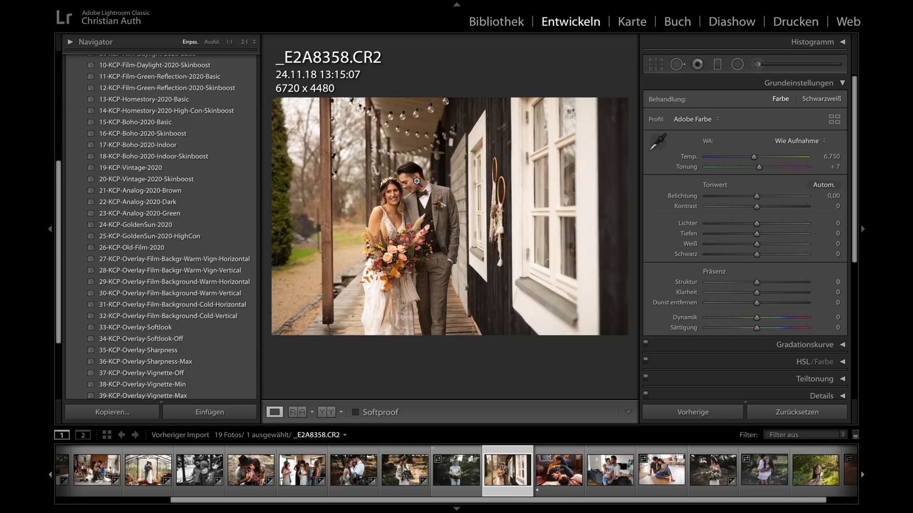
key("i")
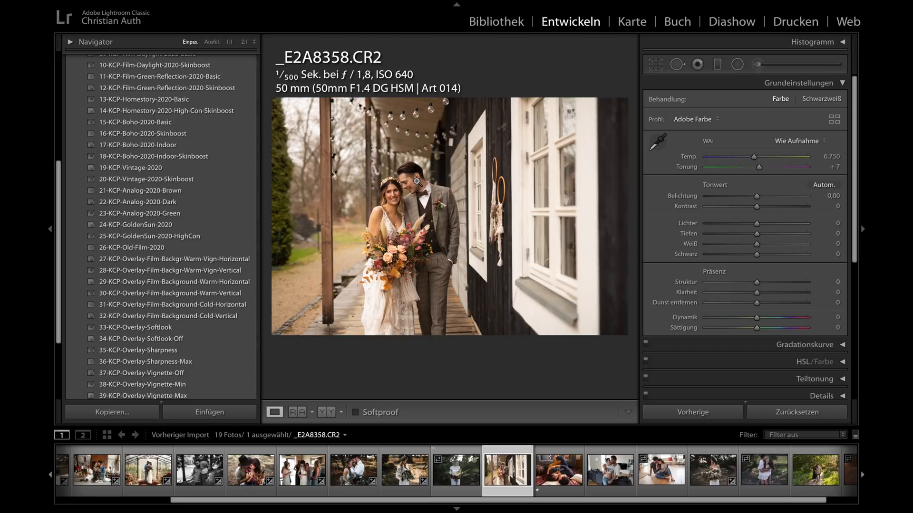
key("i")
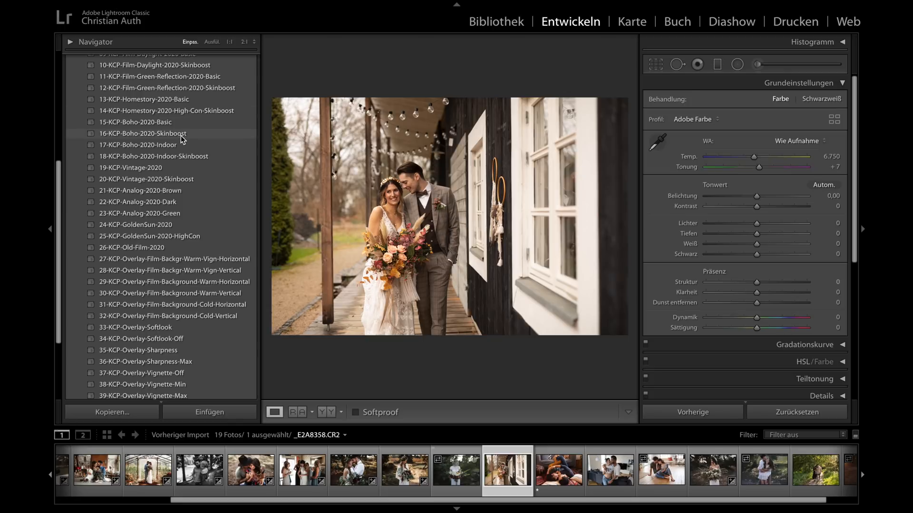
- Try the Tageslicht, Automatisch, Schatten and Bewölkt white balances on the couple photo
scroll(181, 138, "up", 5)
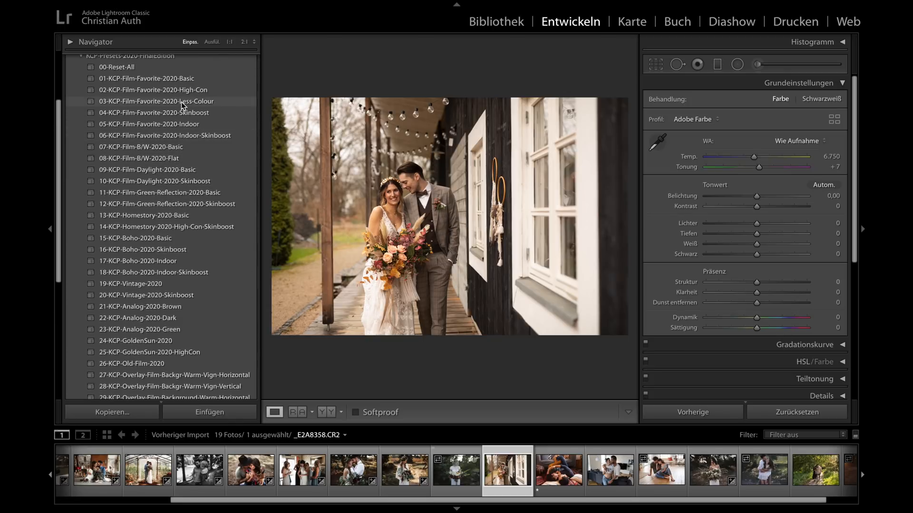
scroll(182, 104, "up", 1)
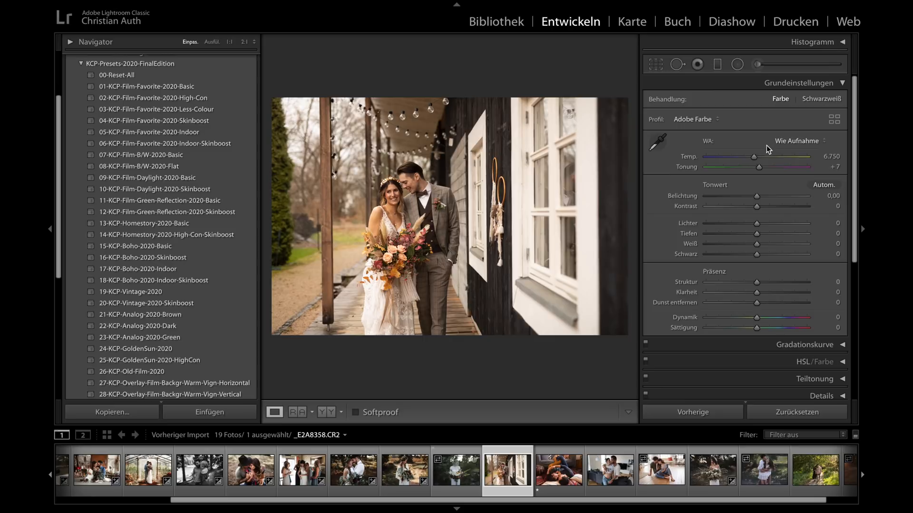
left_click(782, 141)
left_click(782, 155)
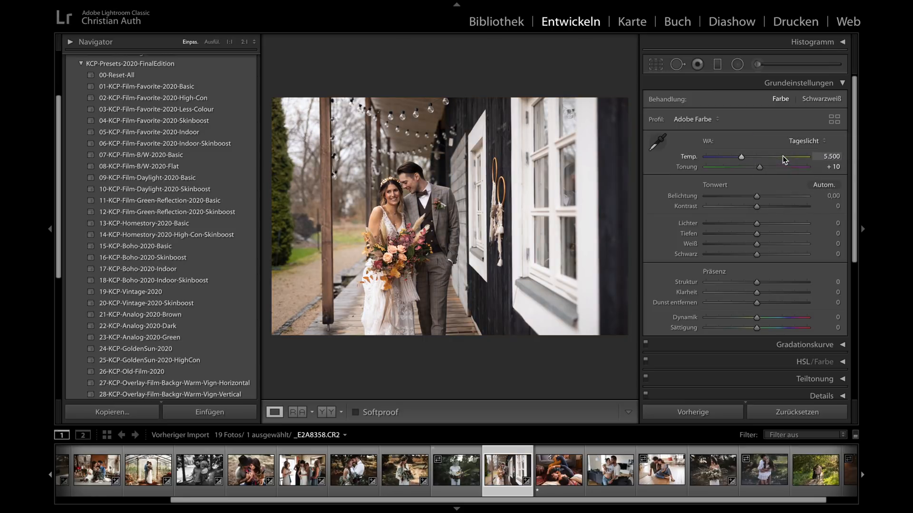
left_click(793, 140)
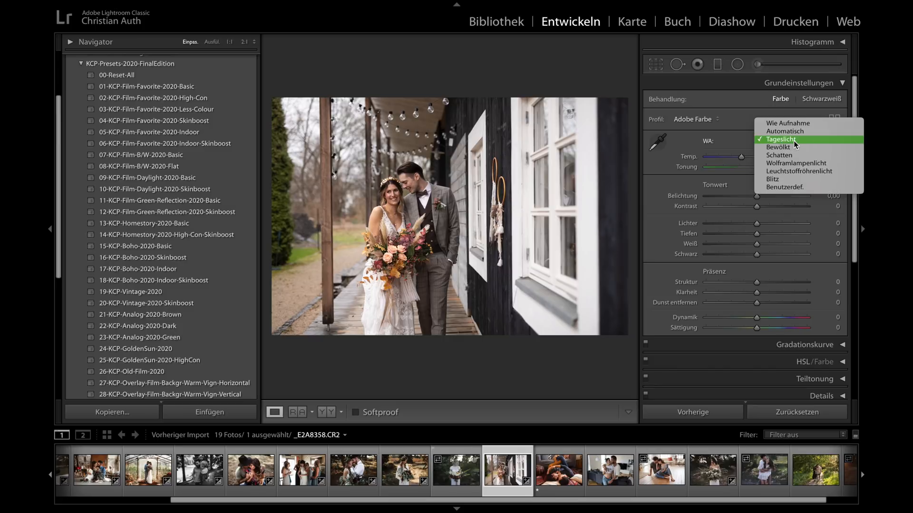
left_click(792, 132)
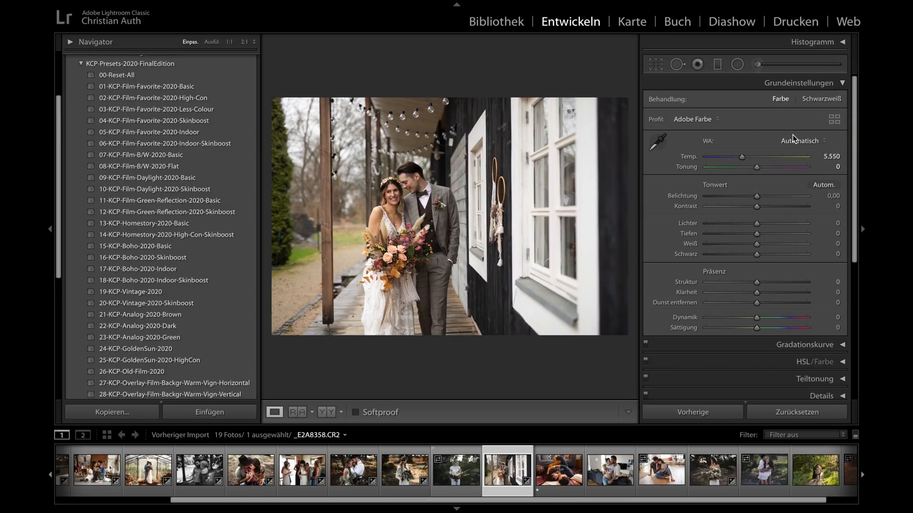
left_click(793, 139)
left_click(791, 164)
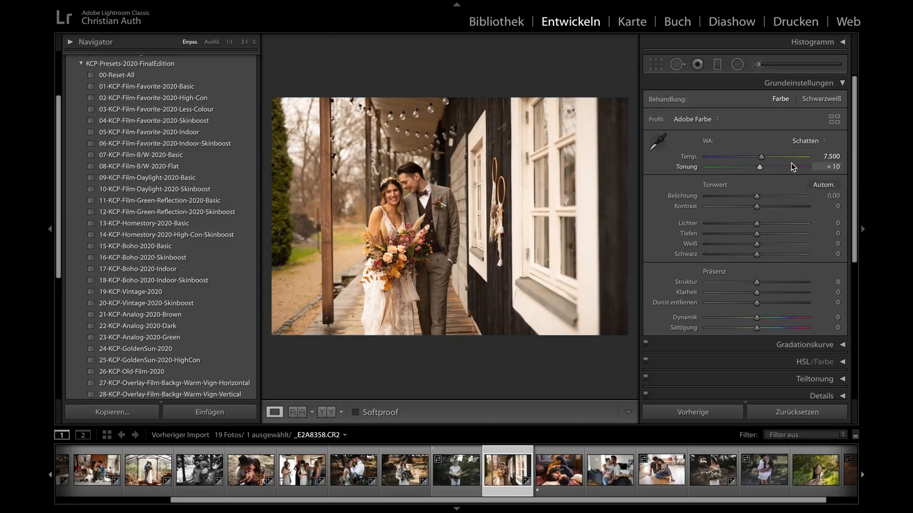
left_click(803, 140)
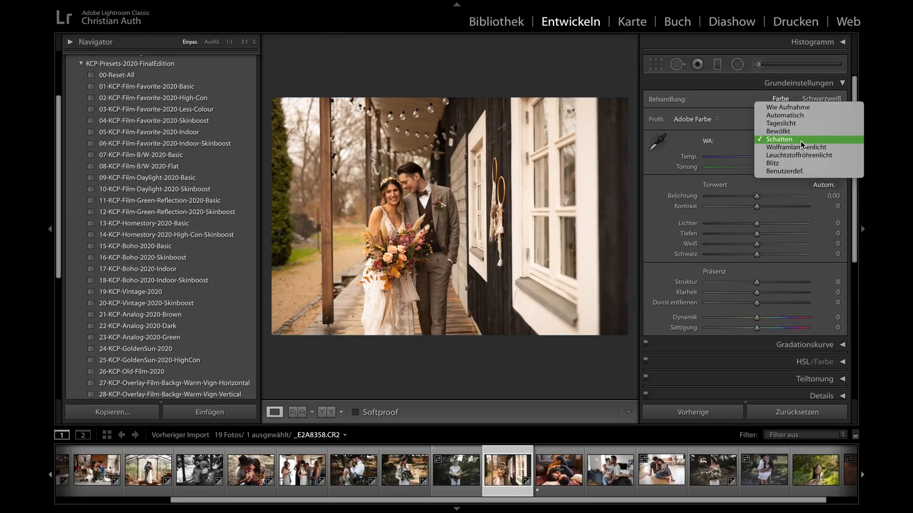
left_click(799, 137)
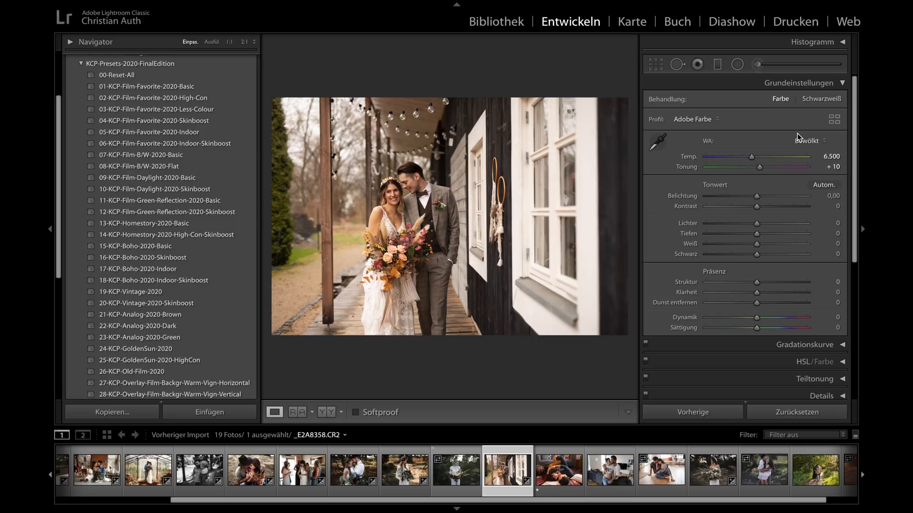
- Set the couple photo's white balance to Tageslicht with temperature 5.817, and apply the 01-KCP-Film-Favorite-2020-Basic preset
left_click(803, 138)
left_click(801, 130)
left_click_drag(742, 158, 744, 159)
left_click(159, 87)
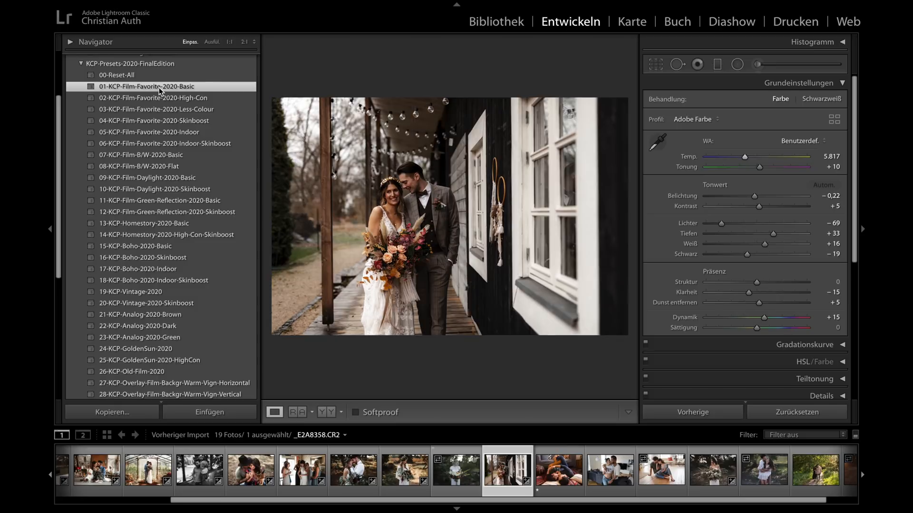
- Set the couple photo's exposure to +0,30 and inspect the couple's faces at 1:1
left_click_drag(754, 197, 761, 197)
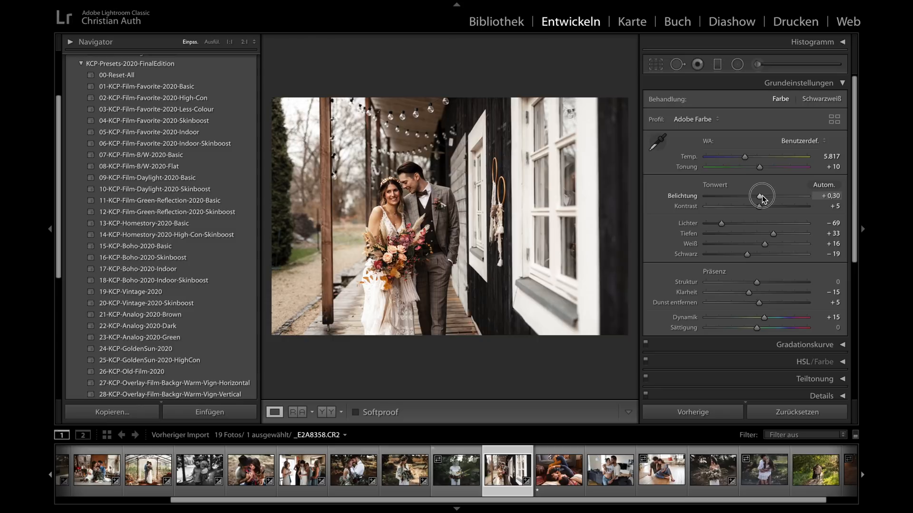
left_click_drag(762, 196, 762, 196)
left_click(384, 193)
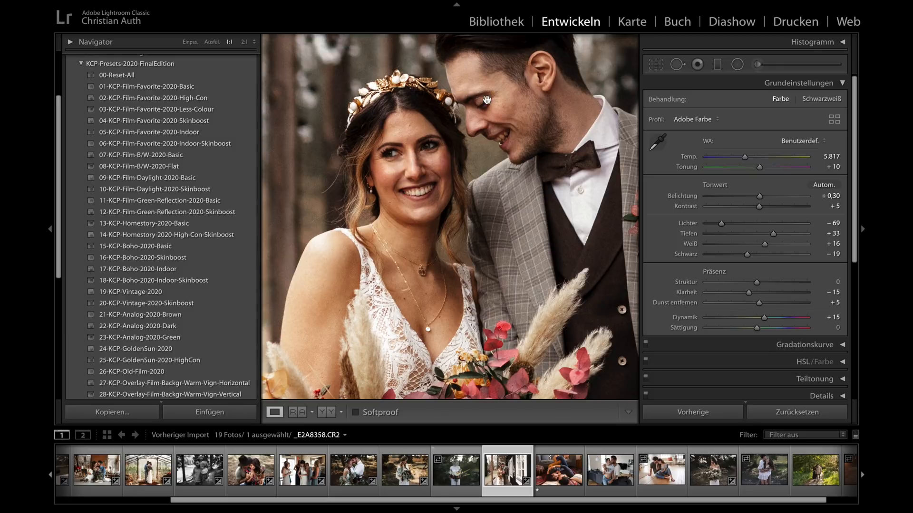
left_click(408, 179)
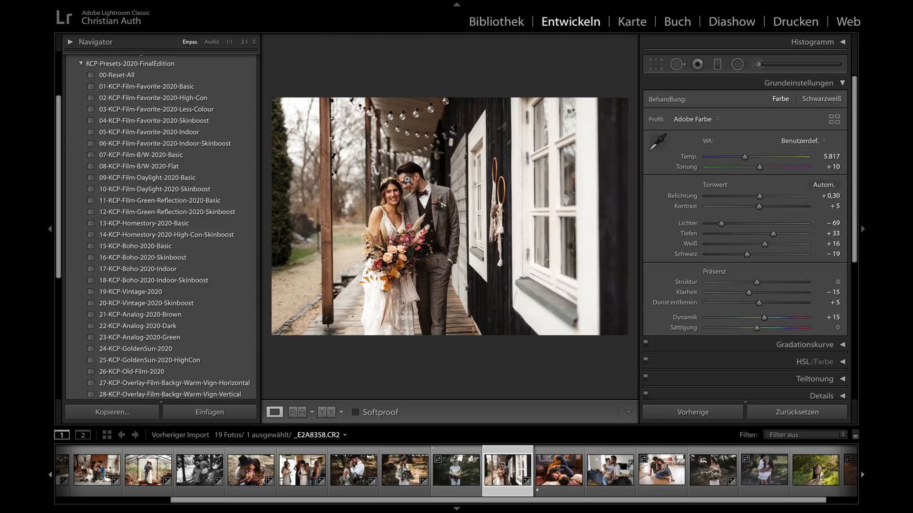
- Apply the 33-KCP-Overlay-Softlook overlay, comparing it with 34-KCP-Overlay-Softlook-Off on the faces at 1:1
scroll(152, 254, "down", 2)
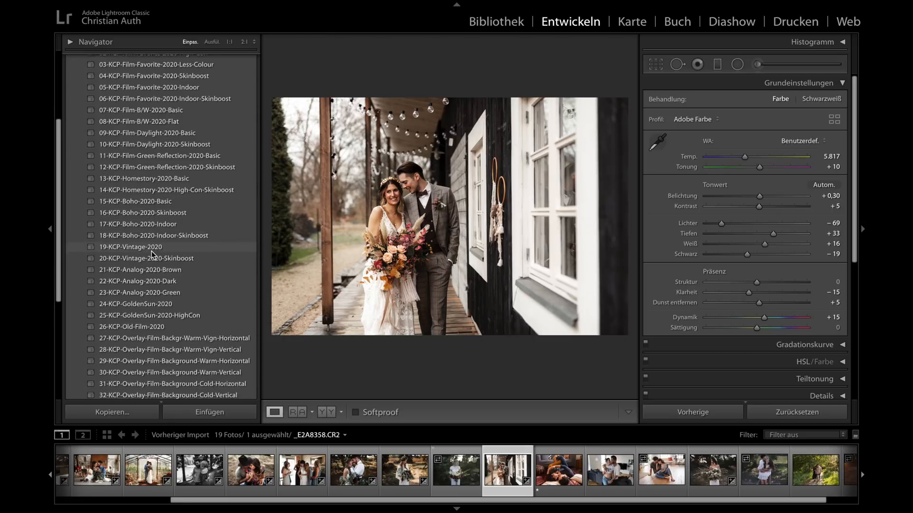
scroll(152, 255, "down", 6)
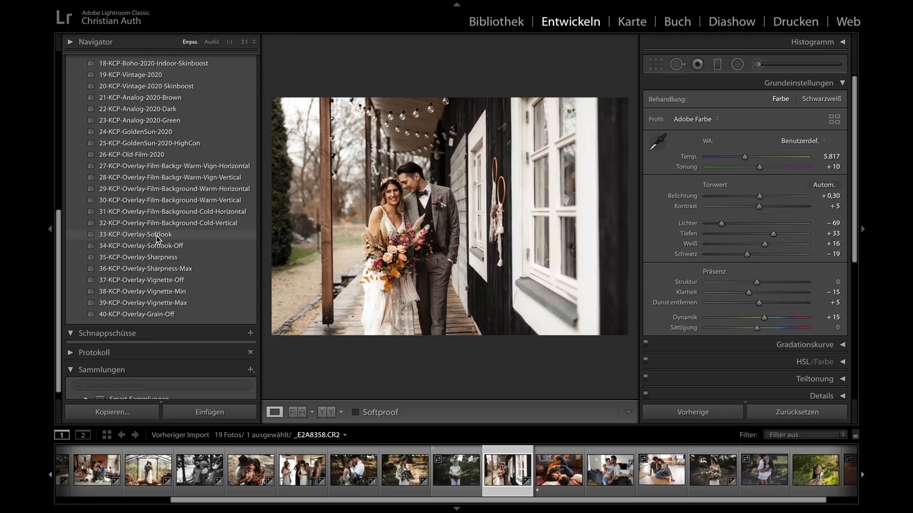
left_click(156, 237)
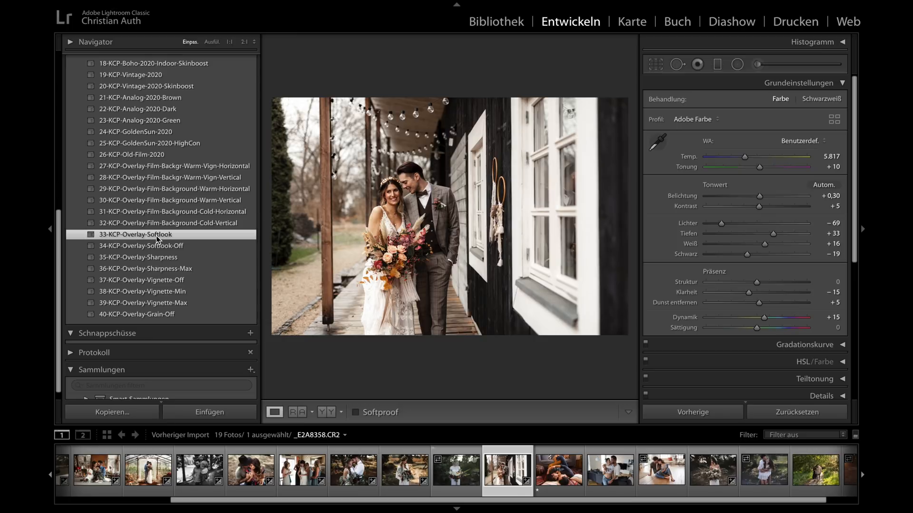
left_click(389, 195)
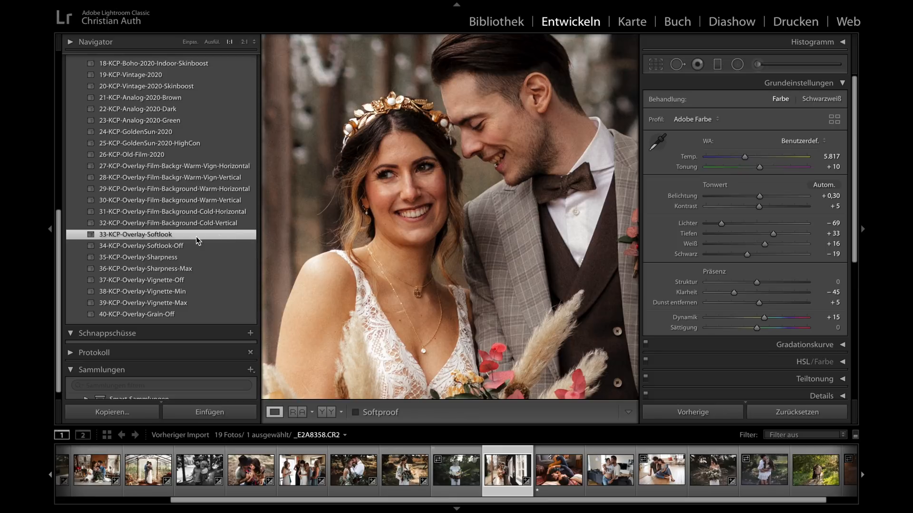
left_click(166, 249)
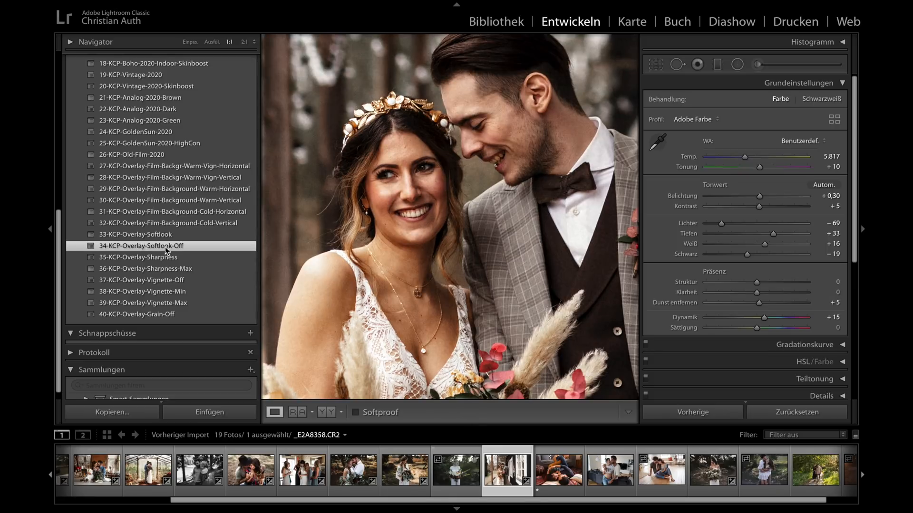
left_click(160, 236)
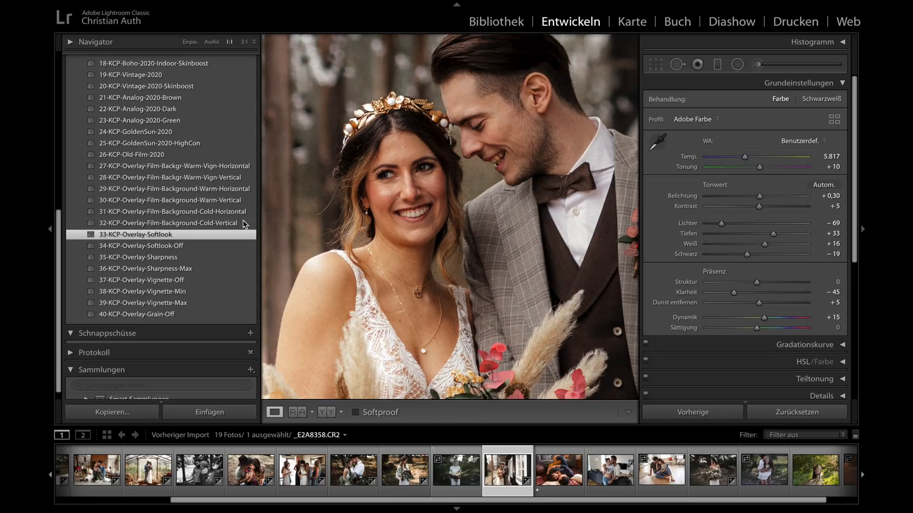
left_click(400, 186)
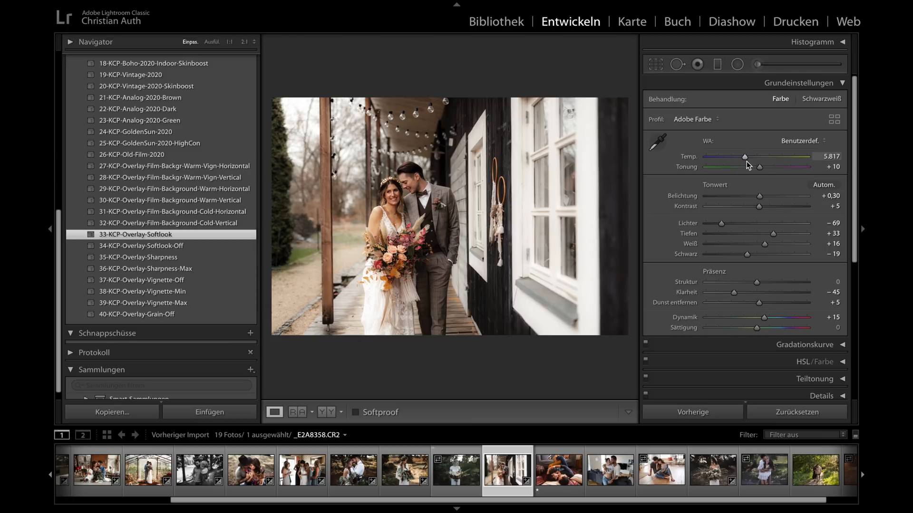
- Set the couple photo's temperature to 5.663 and correct its perspective with the Auto Upright transformation
left_click_drag(745, 156, 743, 158)
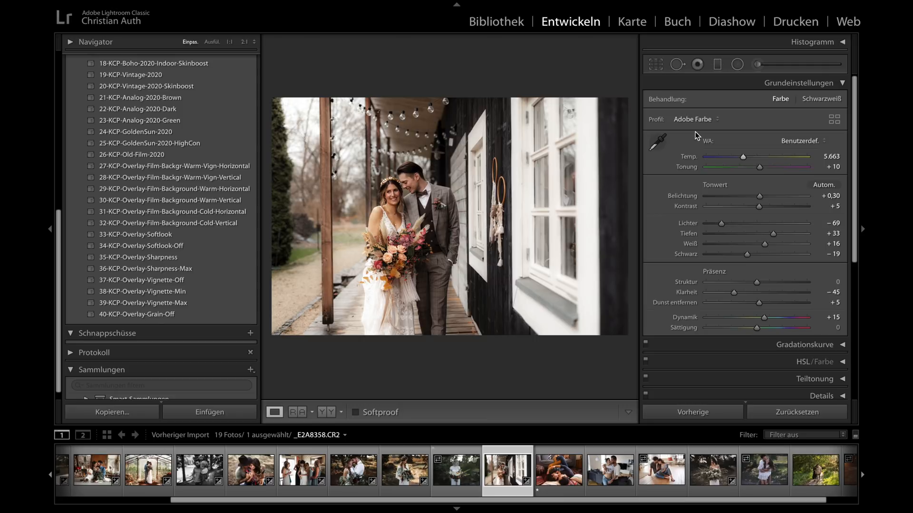
scroll(740, 217, "down", 8)
scroll(740, 217, "down", 1)
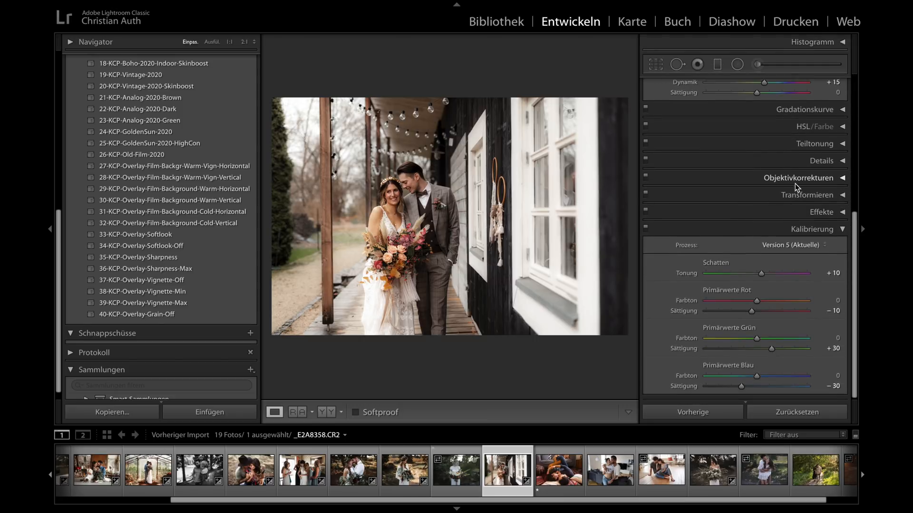
left_click(817, 198)
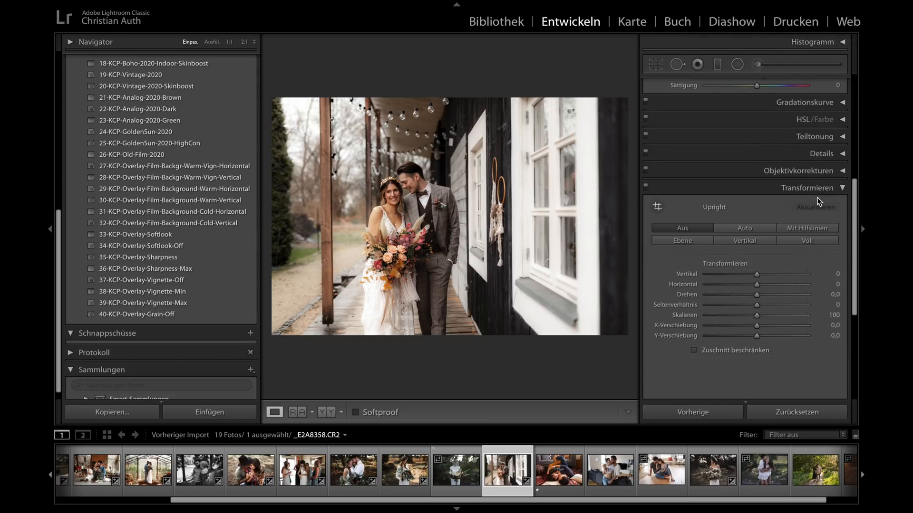
left_click(744, 228)
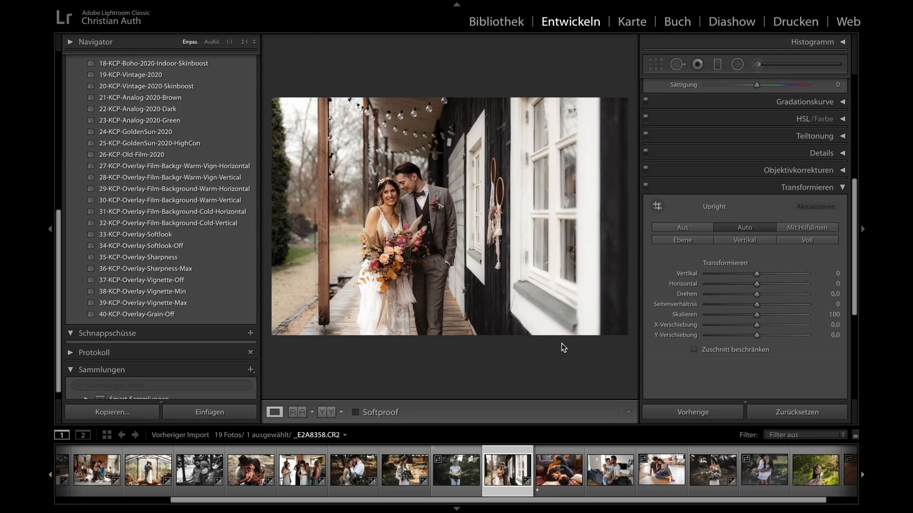
left_click(841, 187)
- Compare the couple photo before and after side by side with the panels hidden, and return to the normal view
key("y")
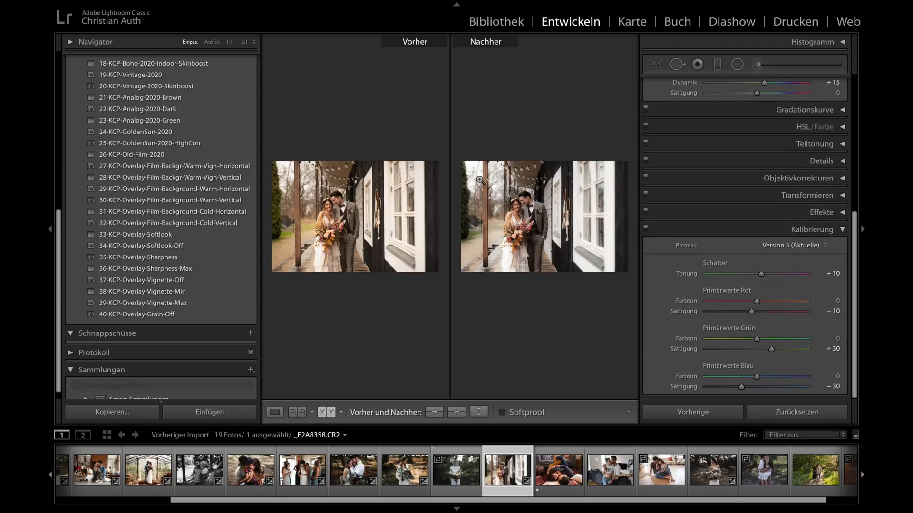
key("shift+Tab")
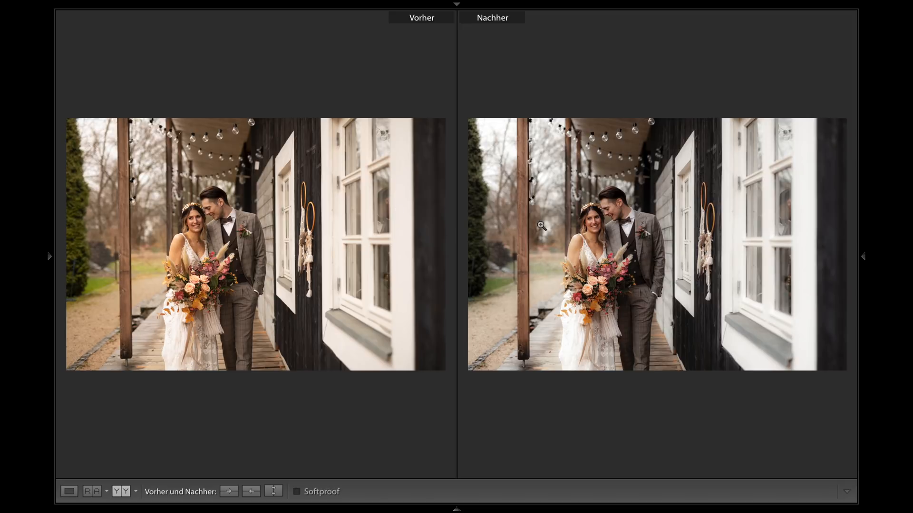
key("y")
key("shift+Tab")
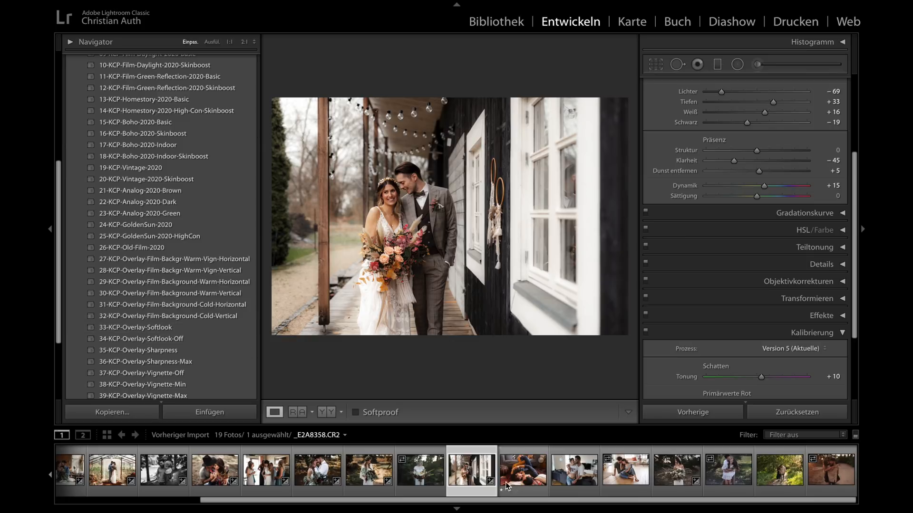
- Open the photo CHR00899.arw and apply the 13-KCP-Homestory-2020-Basic preset
left_click(523, 473)
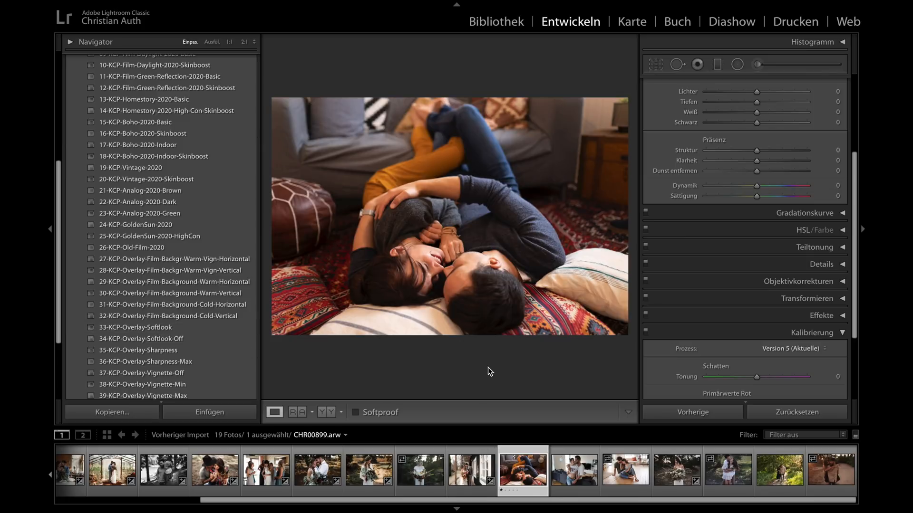
scroll(220, 214, "up", 5)
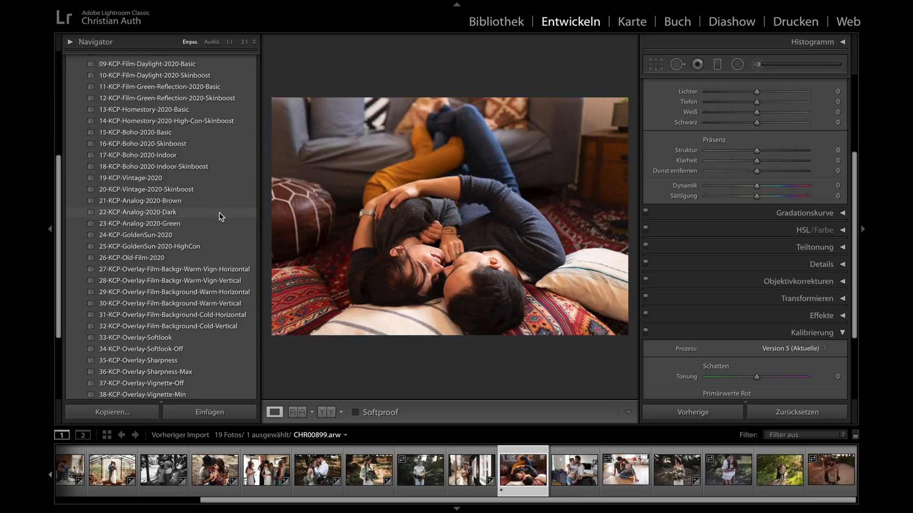
scroll(219, 213, "up", 1)
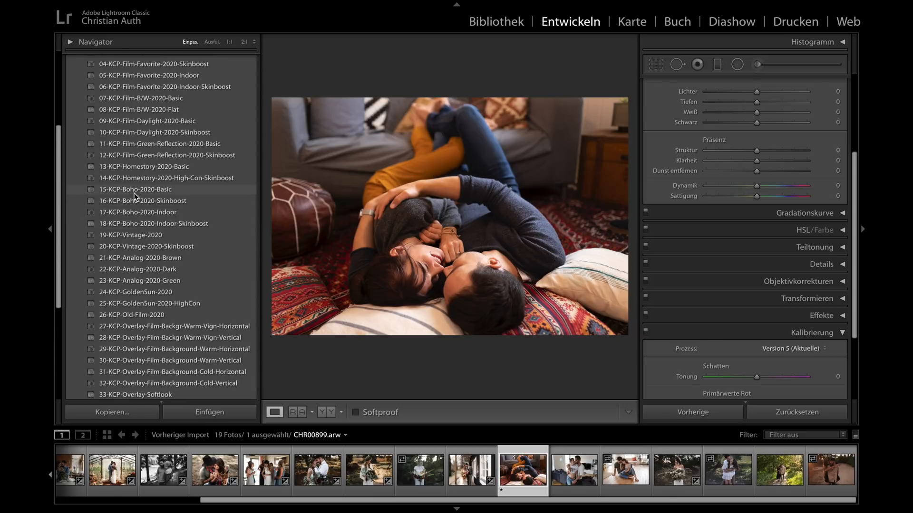
left_click(130, 167)
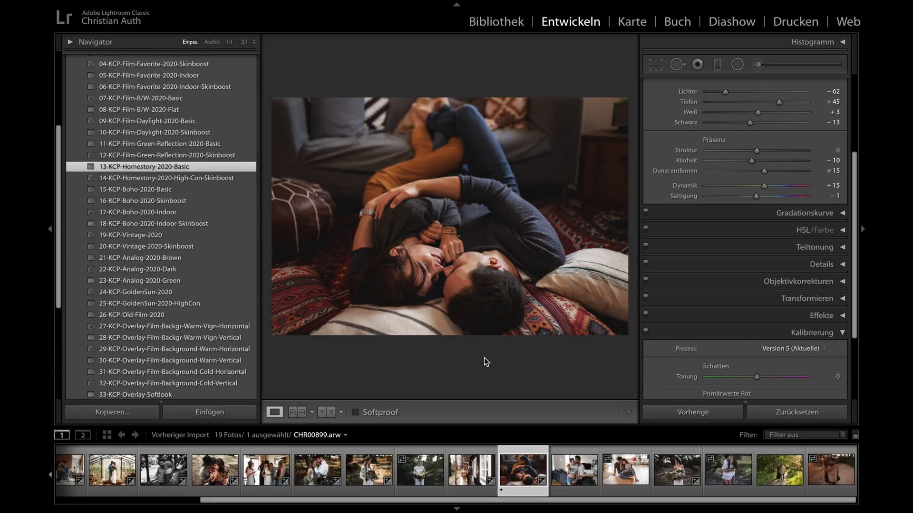
- Compare CHR00899.arw before and after side by side without panels, and restore the single view with panels
key("y")
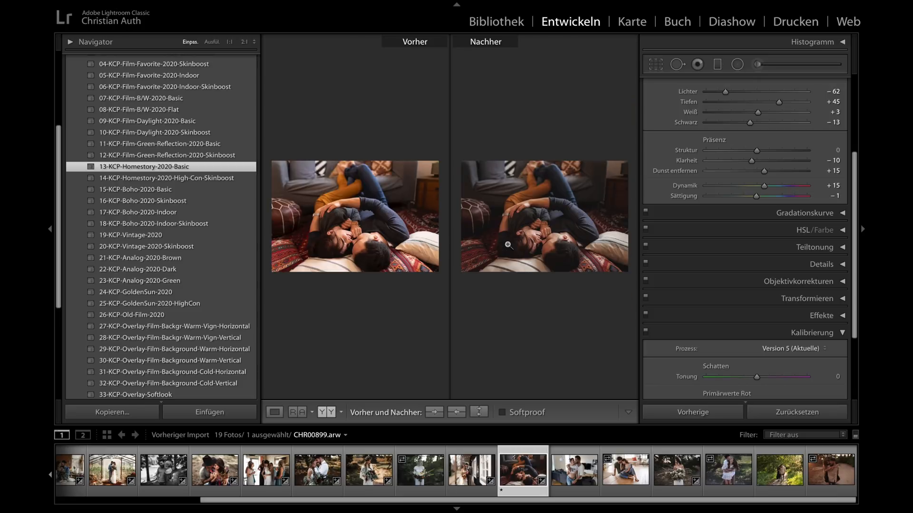
key("shift+Tab")
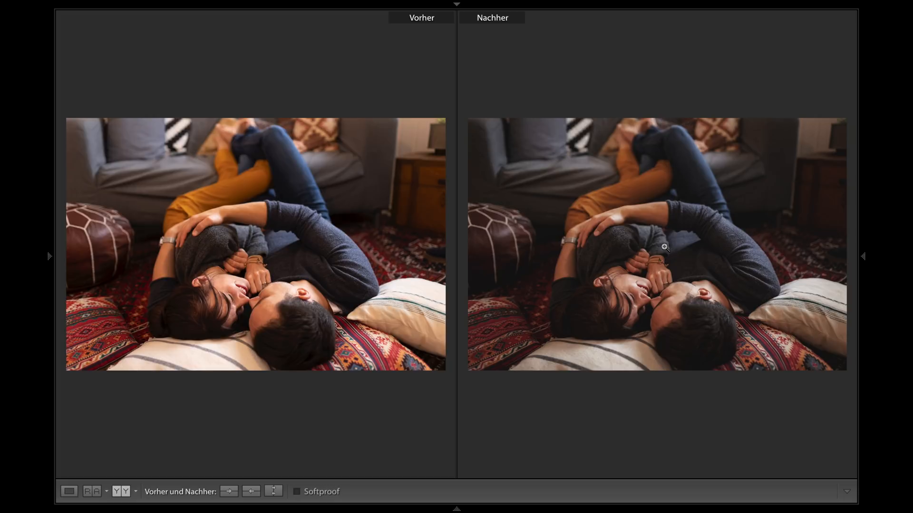
key("y")
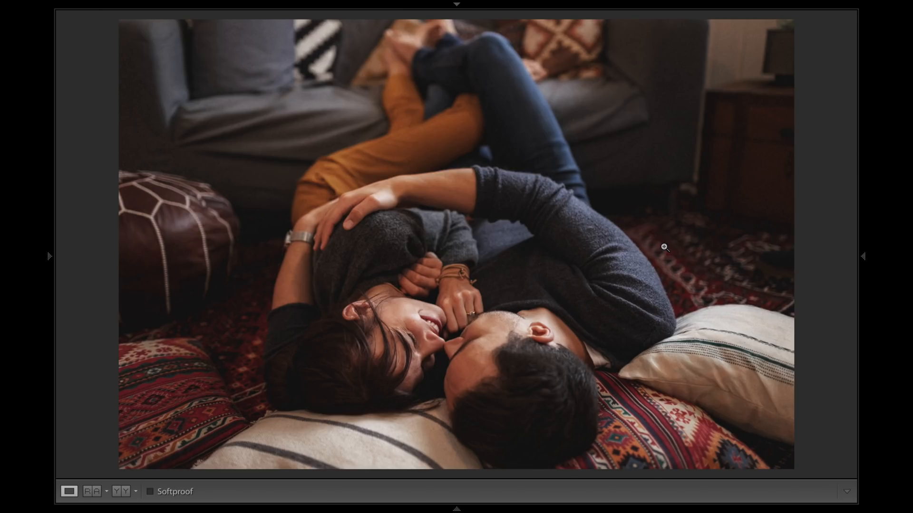
key("shift+Tab")
- Apply the 38-KCP-Overlay-Vignette-Min overlay to CHR00899.arw
scroll(216, 290, "down", 4)
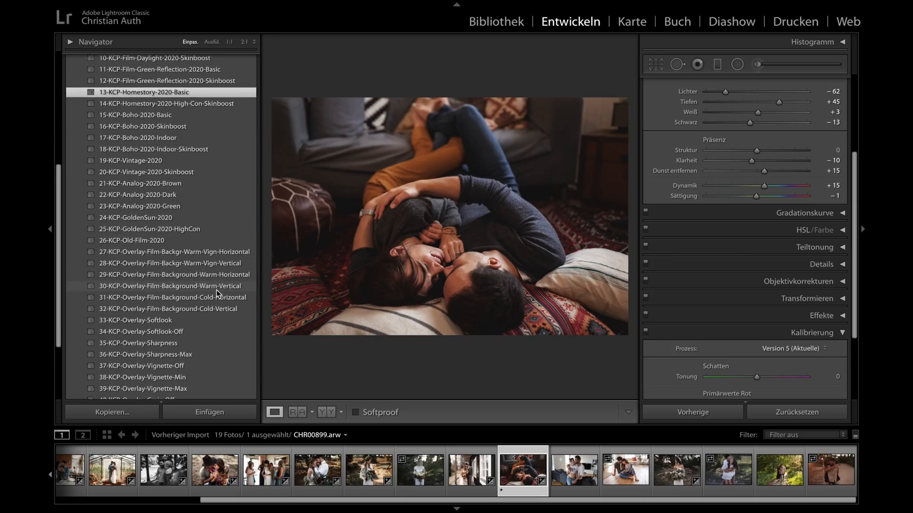
scroll(216, 290, "down", 2)
left_click(183, 322)
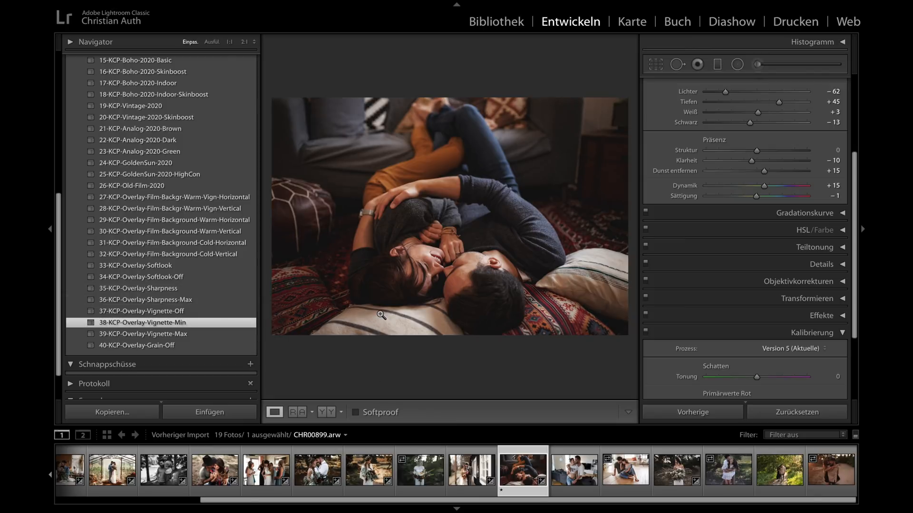
- Try the 14-KCP-Homestory-2020-High-Con-Skinboost preset on CHR00899.arw and reapply 13-KCP-Homestory-2020-Basic
scroll(202, 164, "up", 4)
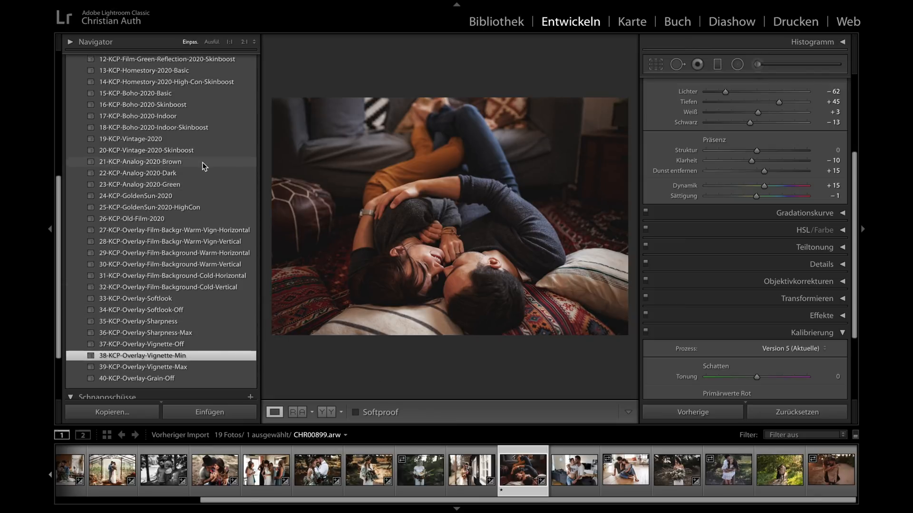
left_click(187, 147)
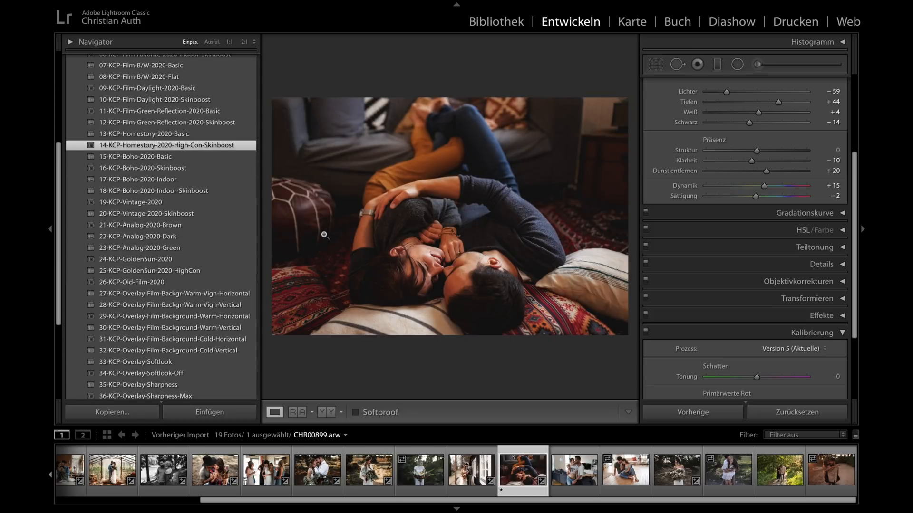
left_click(165, 129)
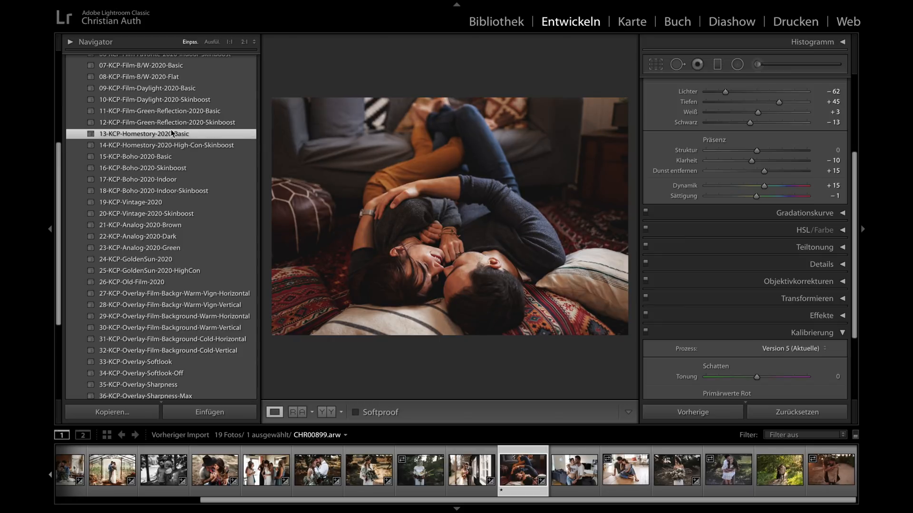
- Open the photo CHR02356.arw, check the capture data below its histogram, and collapse the histogram again
left_click(567, 469)
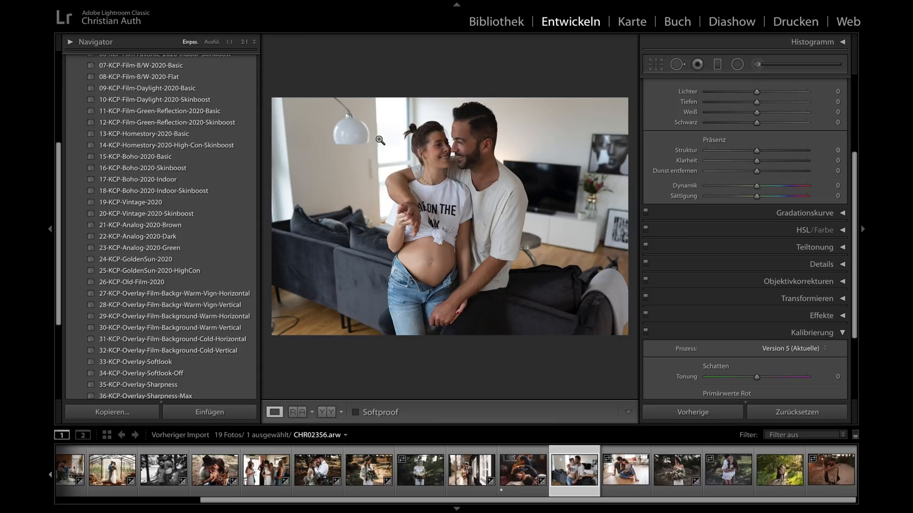
scroll(709, 166, "up", 5)
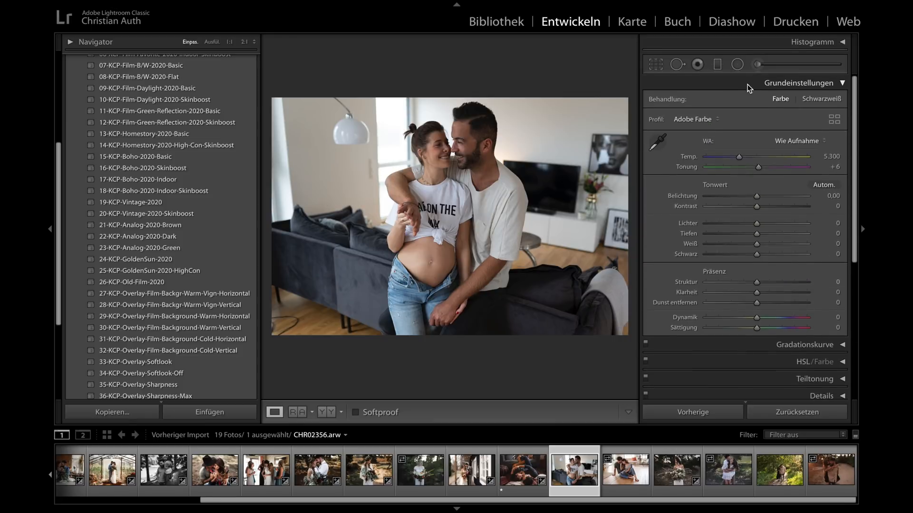
left_click(767, 85)
left_click(766, 85)
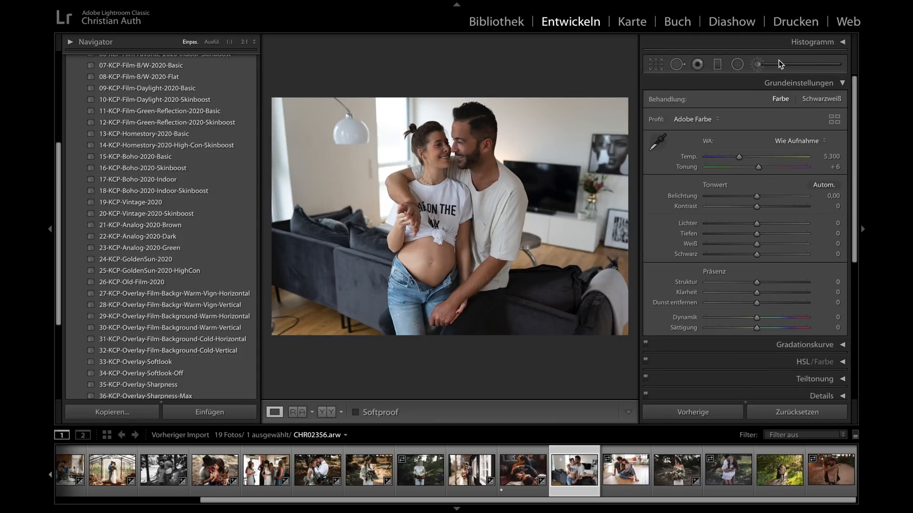
left_click(836, 43)
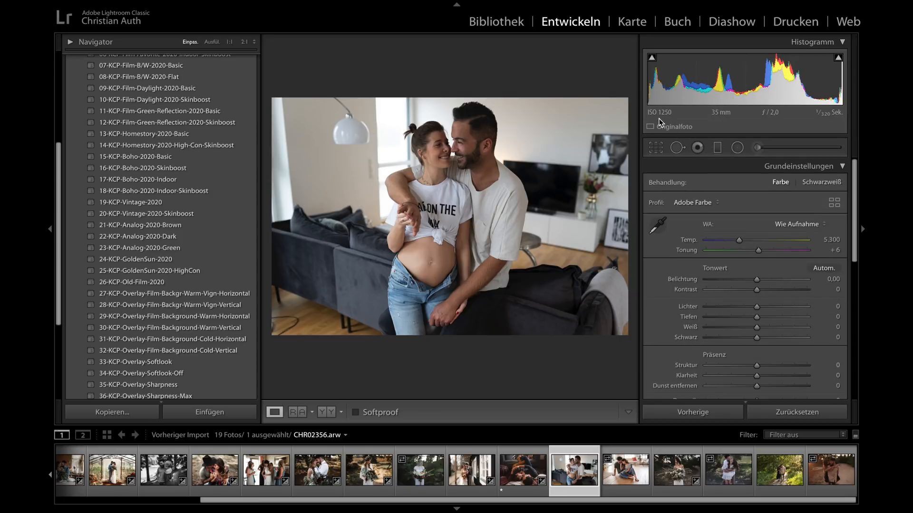
left_click(843, 42)
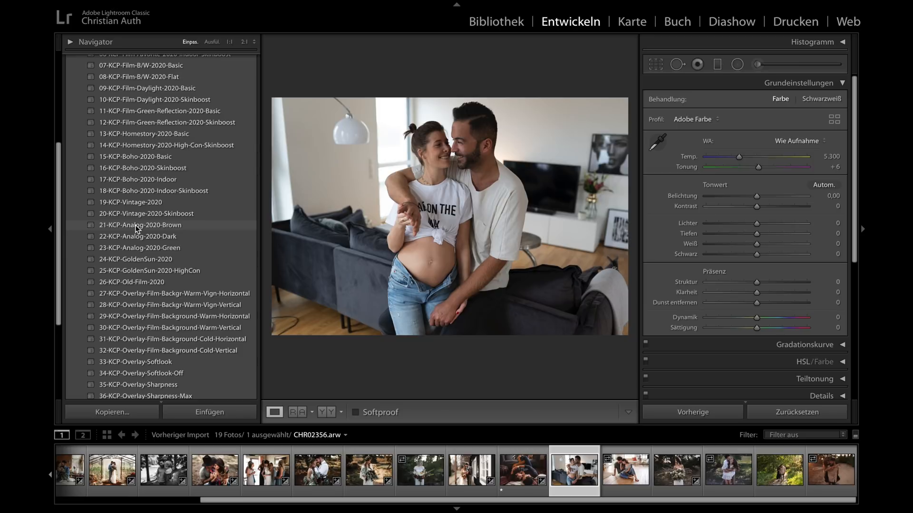
- Apply the 13-KCP-Homestory-2020-Basic preset to CHR02356.arw
scroll(136, 228, "up", 2)
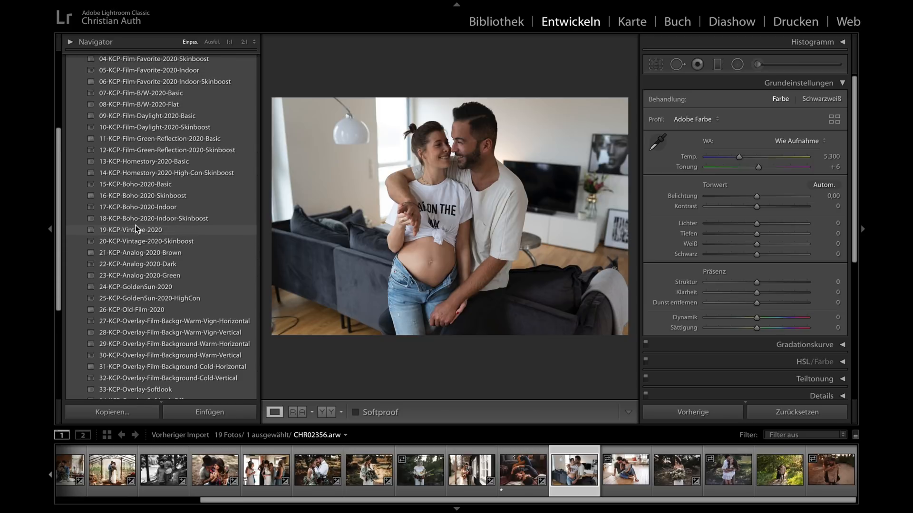
left_click(146, 164)
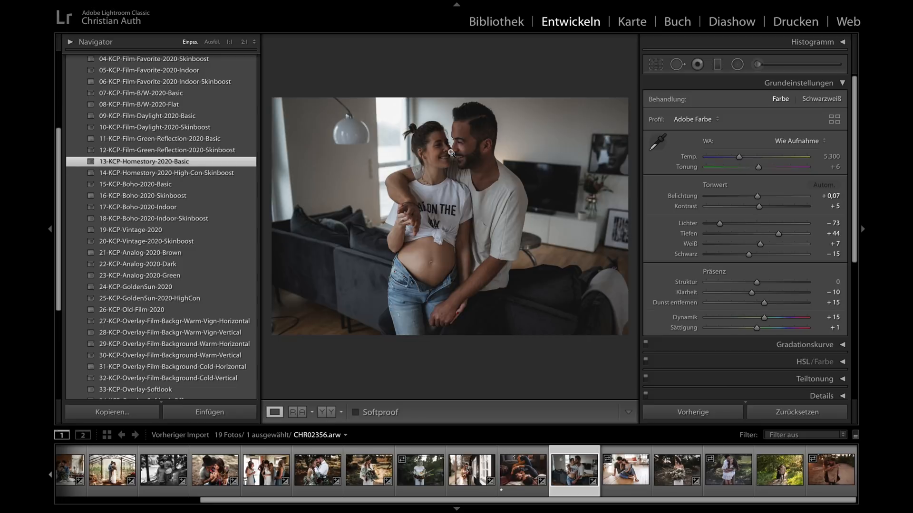
- Raise the exposure of CHR02356.arw to +0.35, and switch to the 14-KCP-Homestory-2020-High-Con-Skinboost preset with exposure +0.50
left_click(756, 198)
left_click_drag(755, 198, 760, 197)
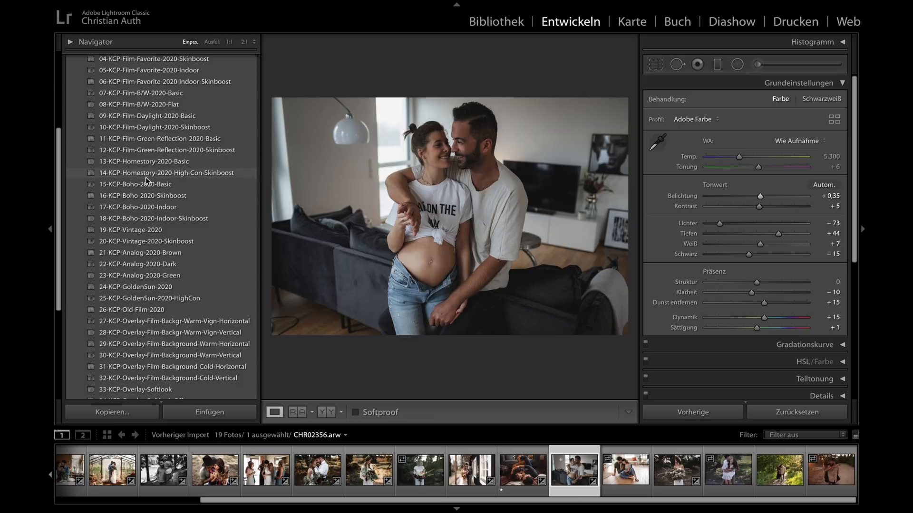
left_click(206, 177)
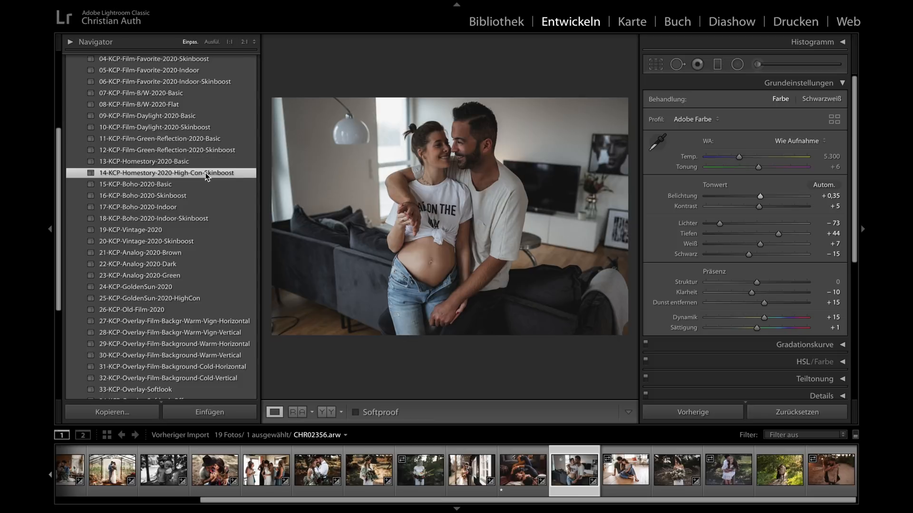
left_click_drag(757, 196, 761, 196)
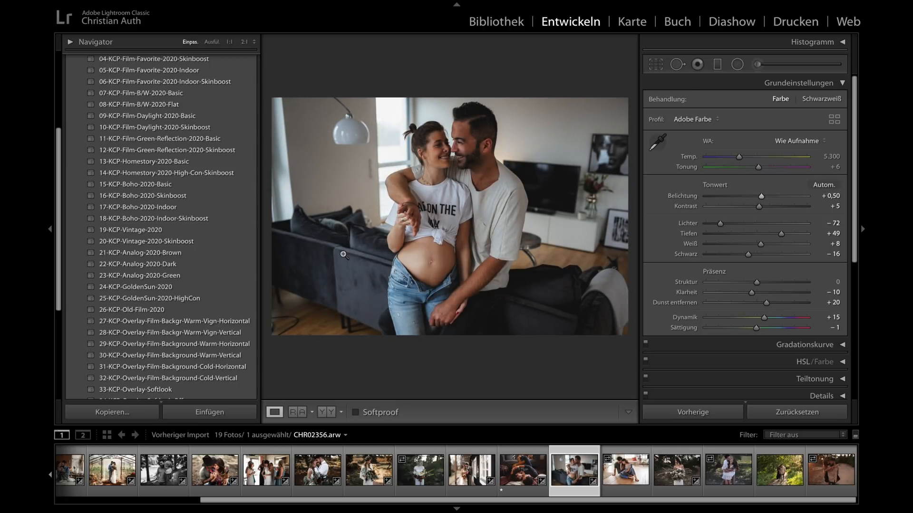
- Apply the 40-KCP-Overlay-Grain-Off overlay to CHR02356.arw and compare the vignette overlays, ending with 39-KCP-Overlay-Vignette-Max
scroll(237, 284, "down", 6)
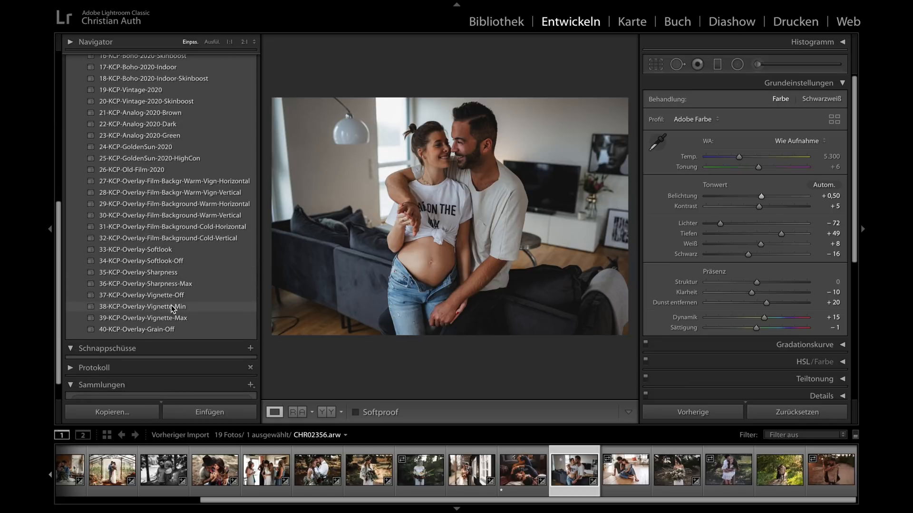
left_click(171, 307)
left_click(166, 329)
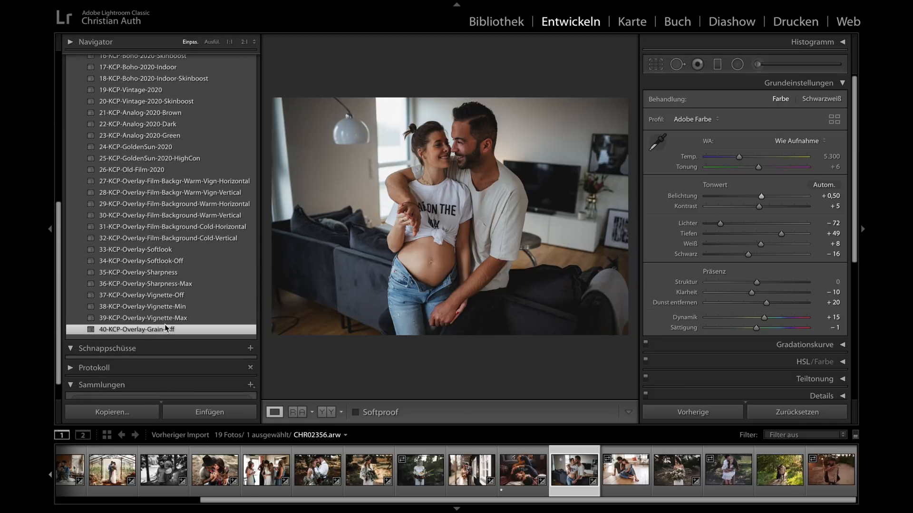
left_click(167, 307)
left_click(167, 318)
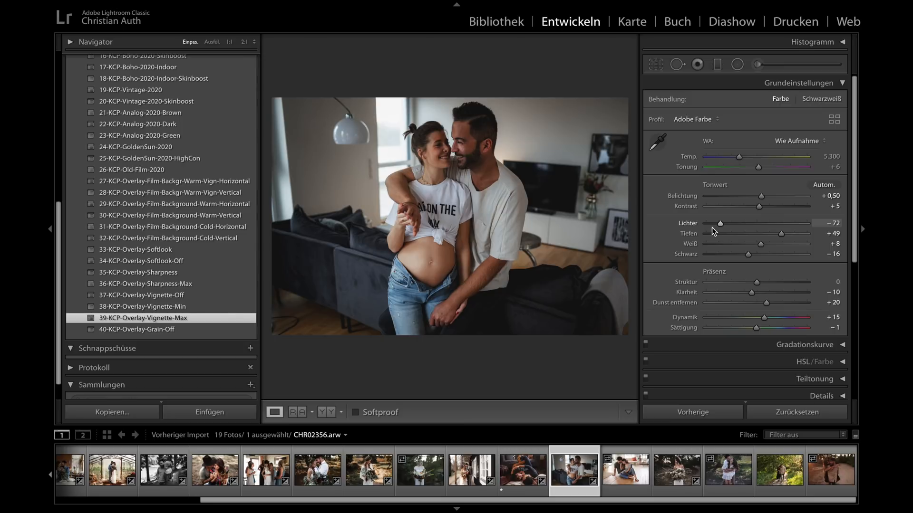
- Fine-tune the tones of CHR02356.arw to contrast +9, highlights −73 and shadows +63
left_click_drag(769, 206, 719, 223)
left_click_drag(781, 234, 788, 233)
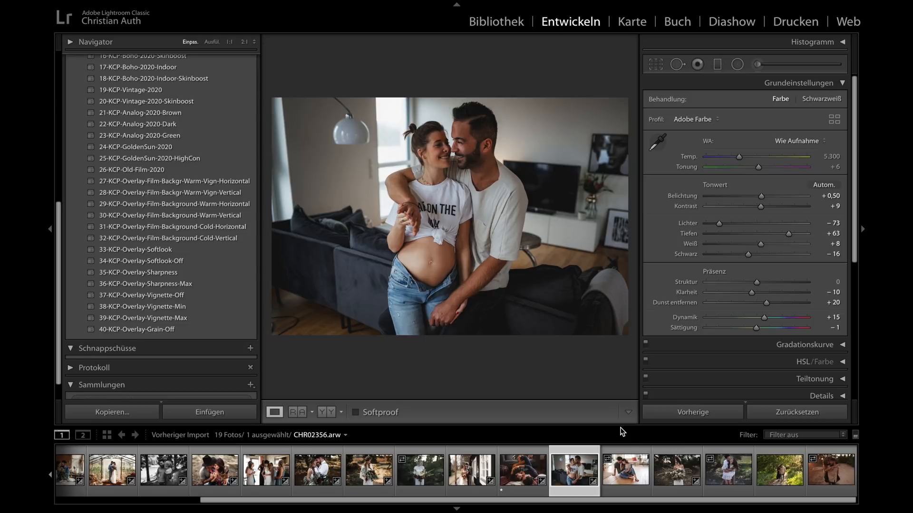
- Open the photo CHR04500.arw and crop it slightly tighter around the seated couple, keeping the original aspect ratio
left_click(629, 476)
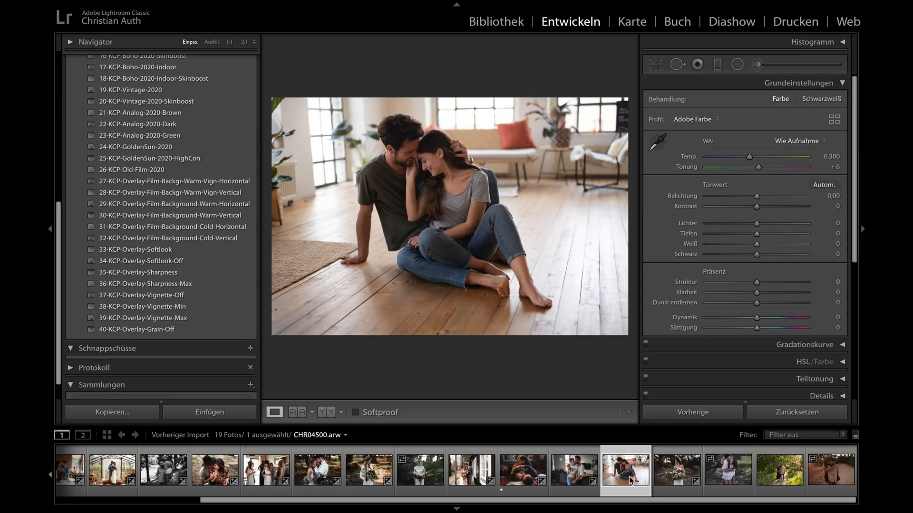
left_click(655, 65)
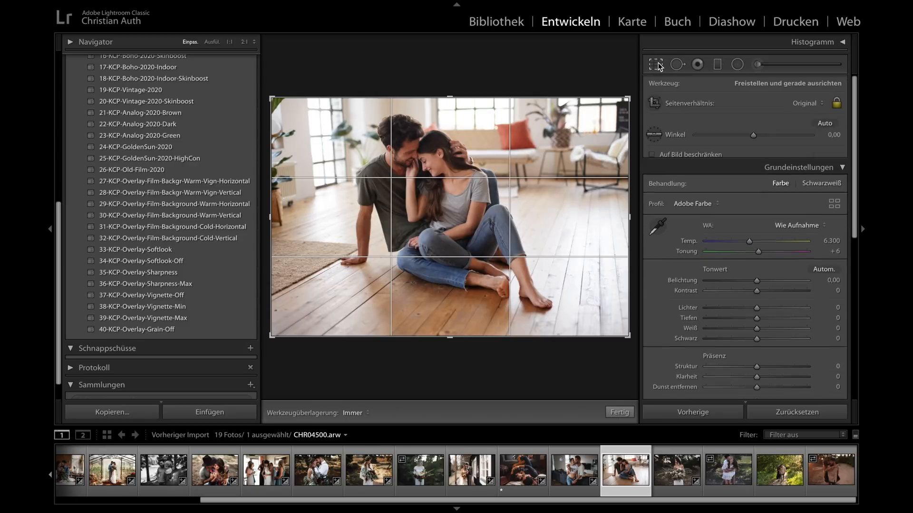
left_click_drag(629, 337, 614, 331)
left_click(616, 412)
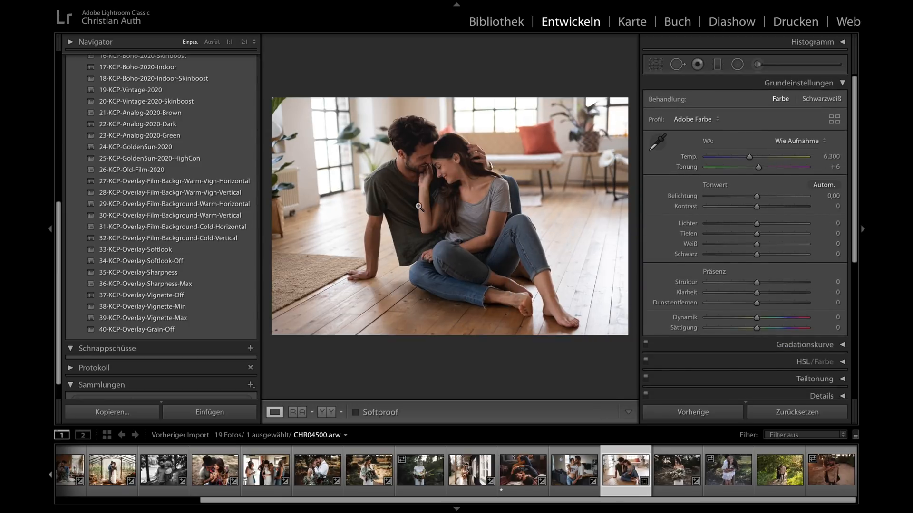
- Apply the 13-KCP-Homestory-2020-Basic preset to CHR04500.arw and set exposure to +0.10 and color temperature to 6,063
scroll(119, 102, "up", 5)
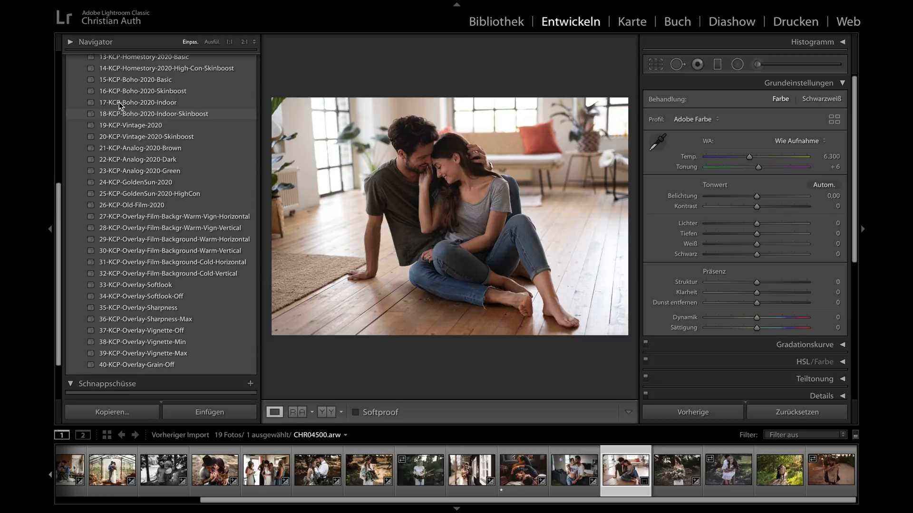
left_click(131, 129)
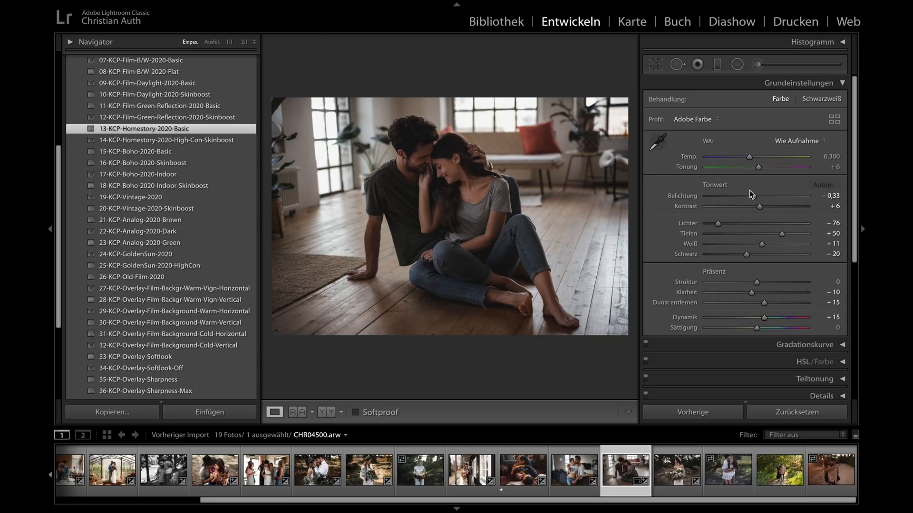
left_click_drag(757, 198, 761, 198)
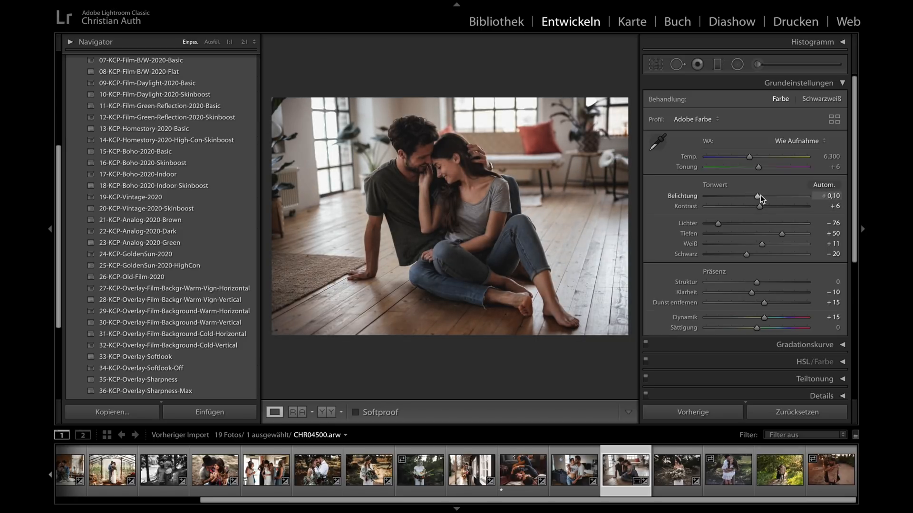
left_click_drag(749, 156, 748, 162)
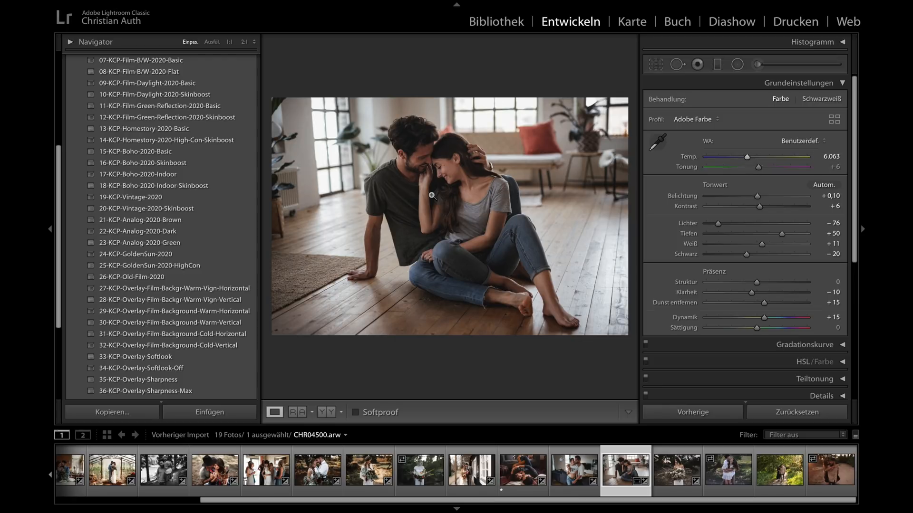
- Switch CHR04500.arw to the 14-KCP-Homestory-2020-High-Con-Skinboost preset and set its exposure to +0.25
left_click(130, 141)
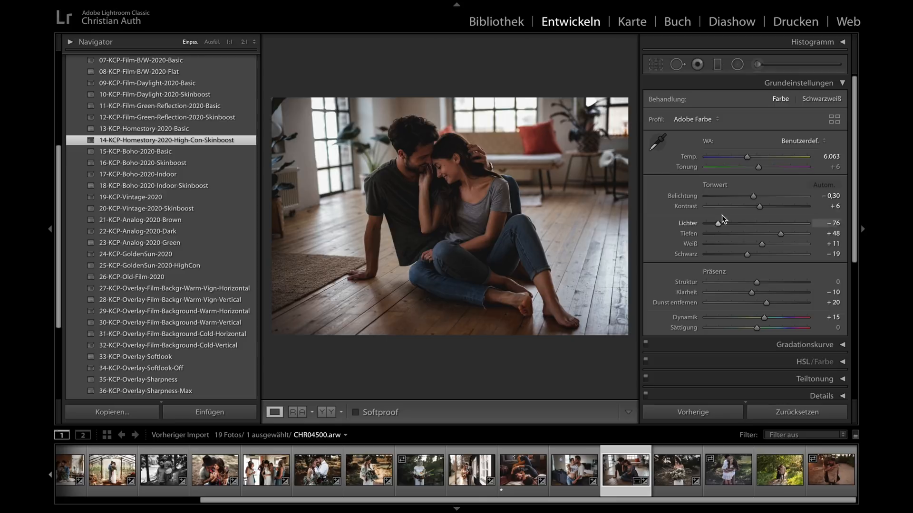
left_click_drag(757, 196, 763, 195)
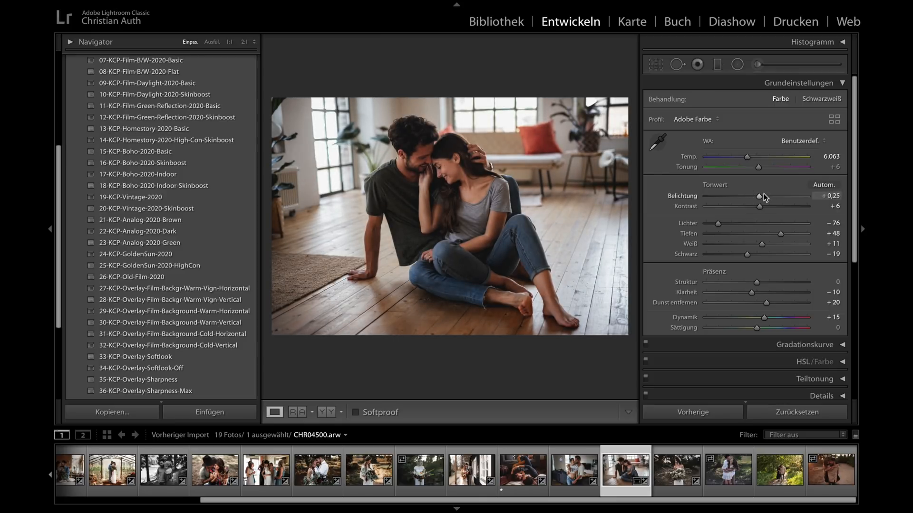
- Compare CHR04500.arw before and after side by side, and view the edited photo enlarged without the surrounding panels
key("y")
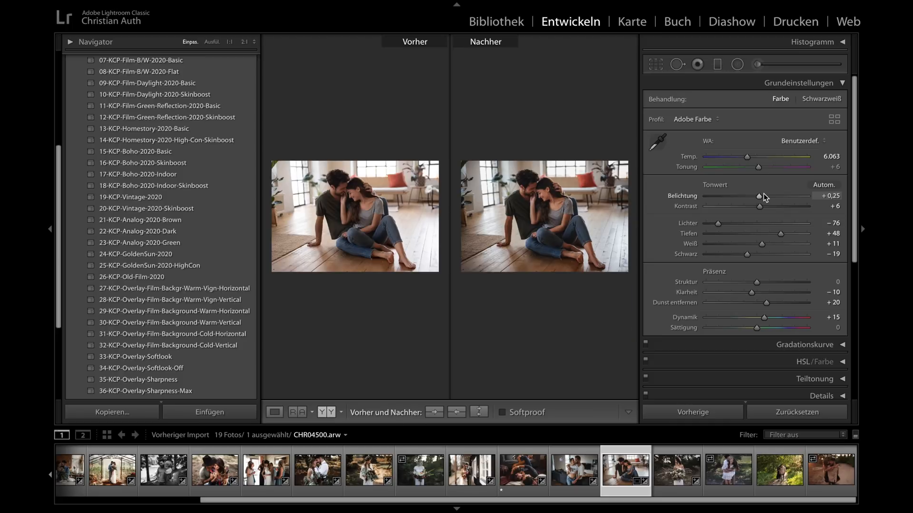
key("Tab")
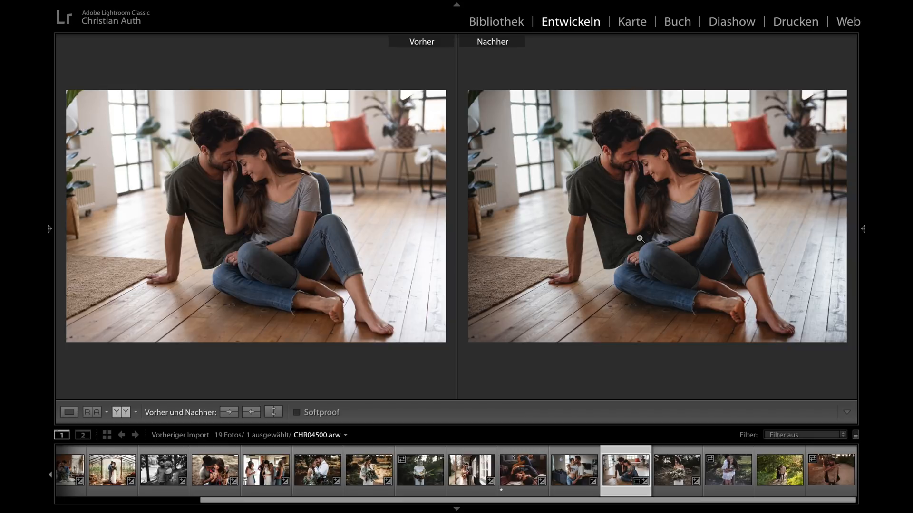
key("y")
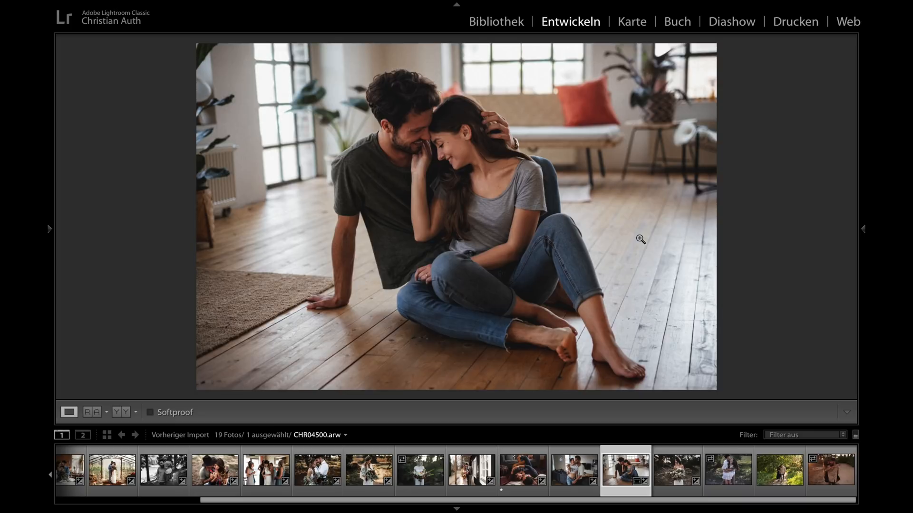
key("shift+Tab")
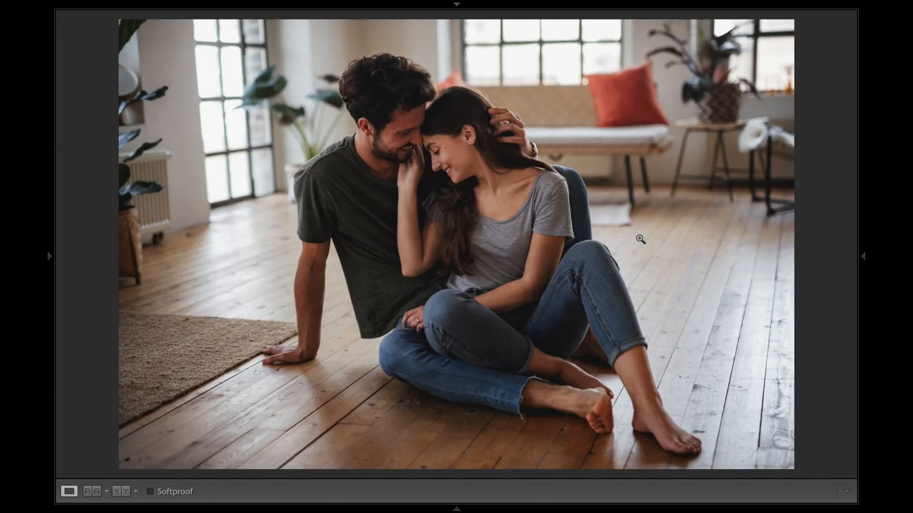
key("shift+Tab")
- Open the photo CHR05623.arw, reset its develop settings, and check its photo information overlay before hiding it again
left_click(674, 478)
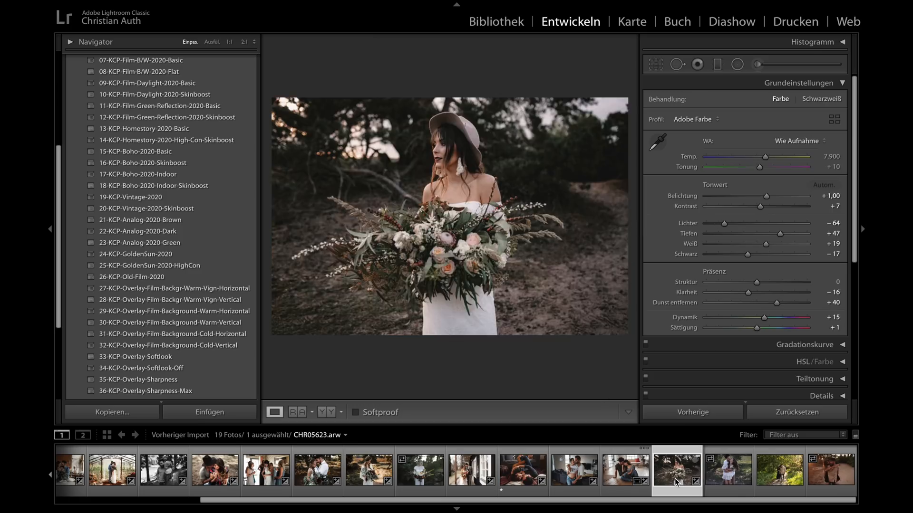
left_click(766, 411)
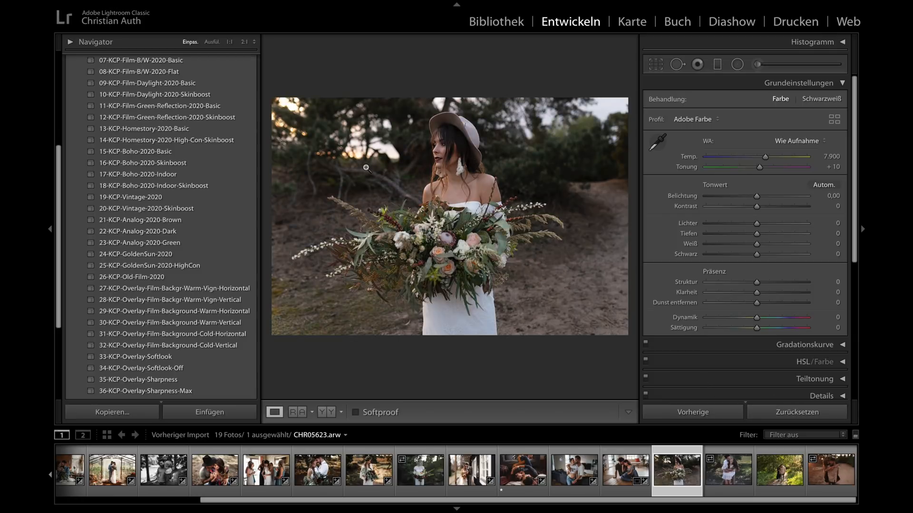
key("i")
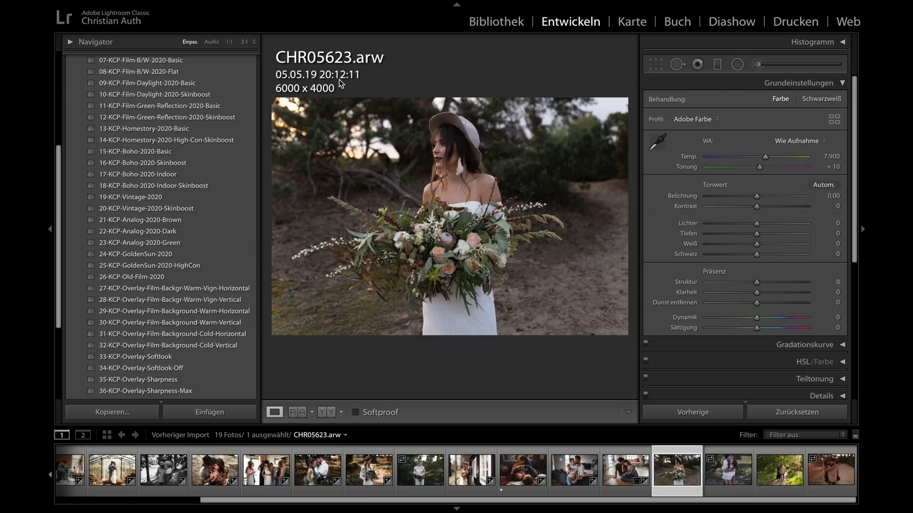
key("i")
key("i")
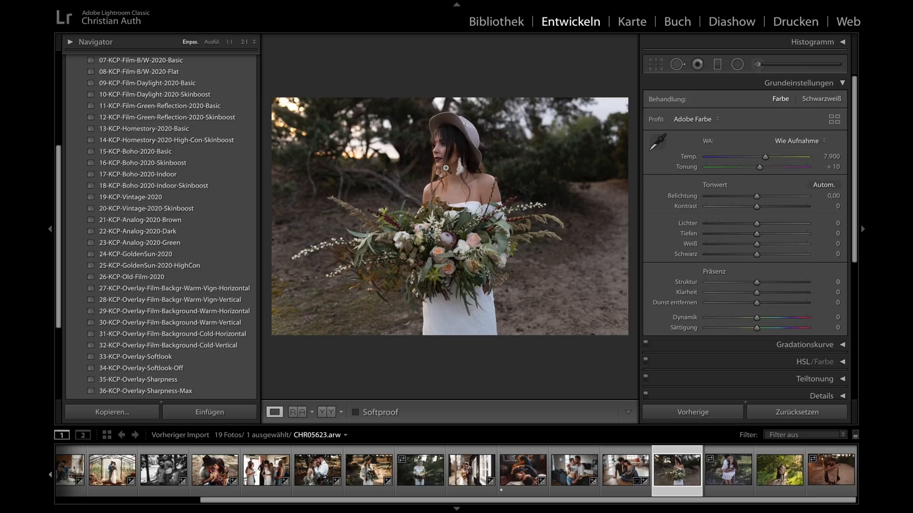
- Apply the 02-KCP-Film-Favorite-2020-High-Con preset to CHR05623.arw and set exposure to +0.85 and color temperature to 9,002
scroll(173, 176, "up", 2)
scroll(173, 175, "up", 3)
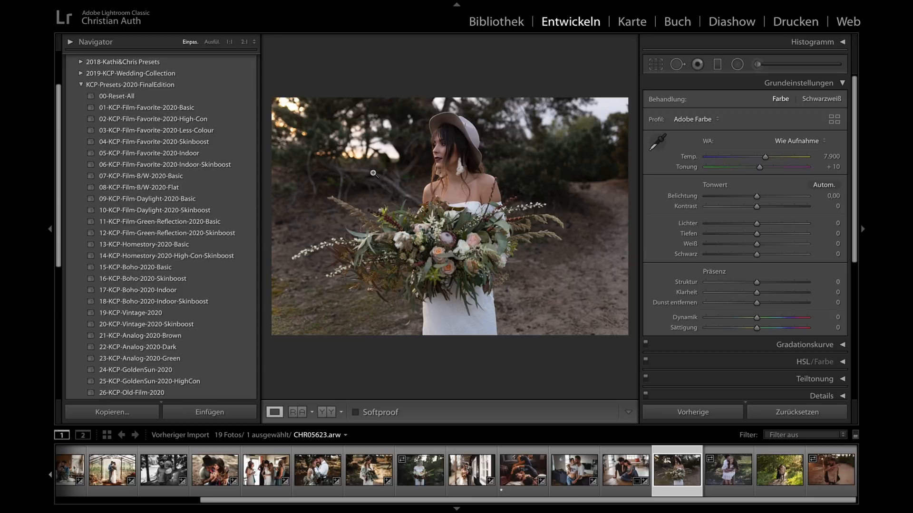
left_click(185, 120)
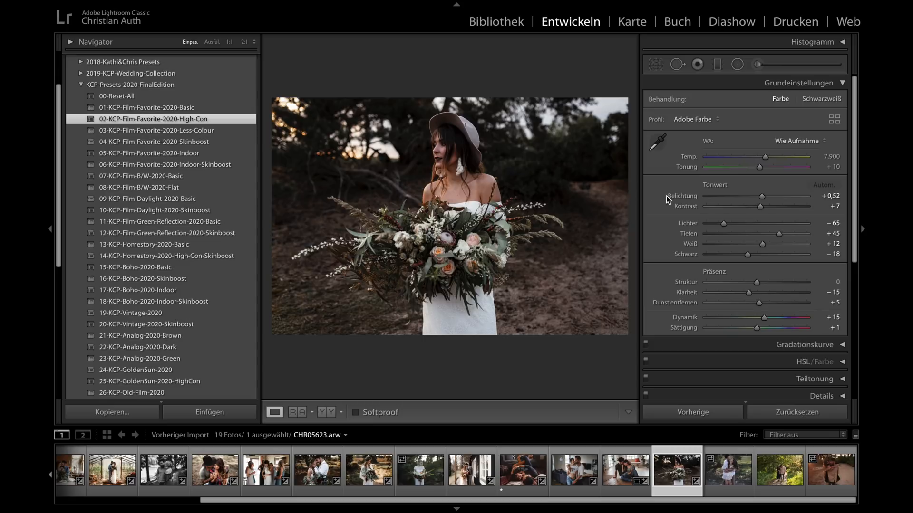
left_click_drag(762, 195, 767, 198)
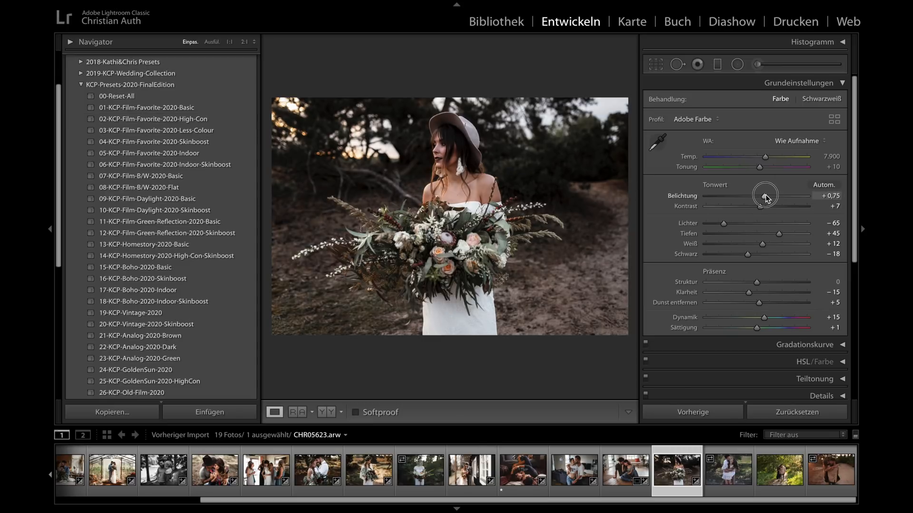
left_click_drag(772, 156, 772, 158)
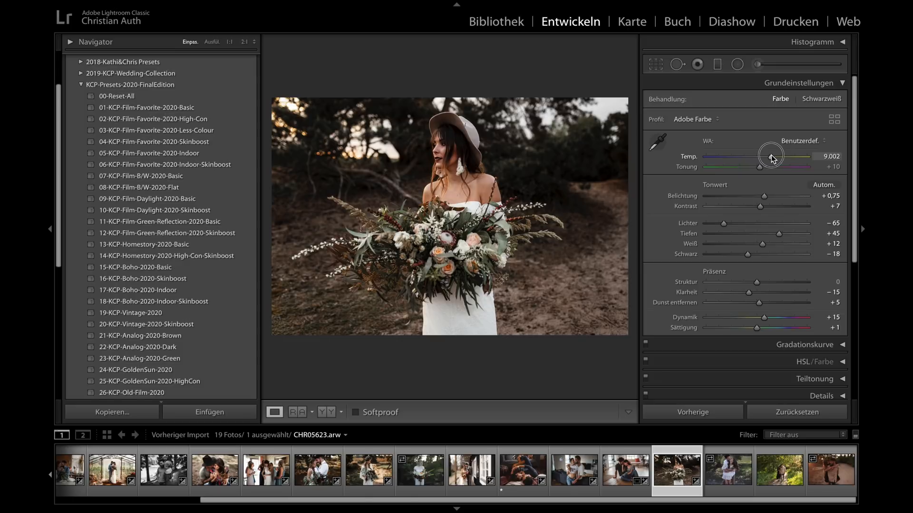
left_click_drag(763, 198, 765, 198)
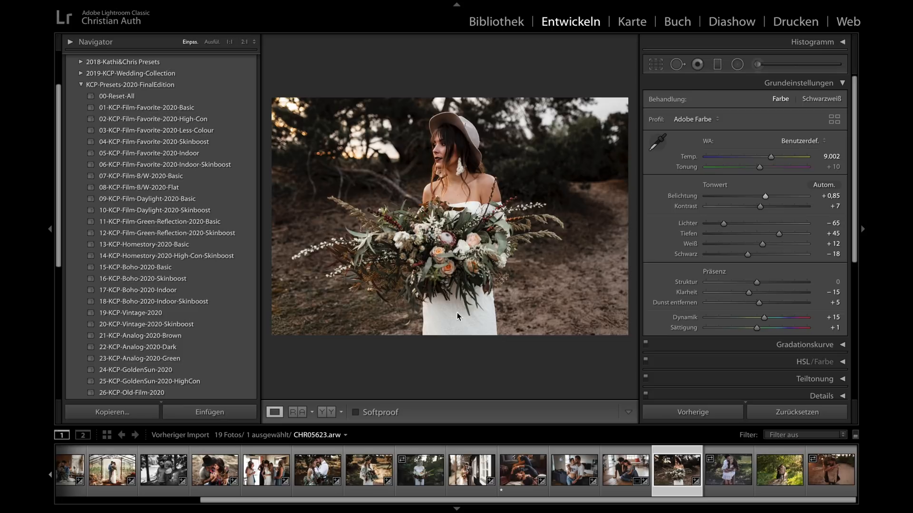
- Compare CHR05623.arw before and after in an enlarged view, inspect the bride's face up close, and restore the normal layout
key("y")
key("shift+Tab")
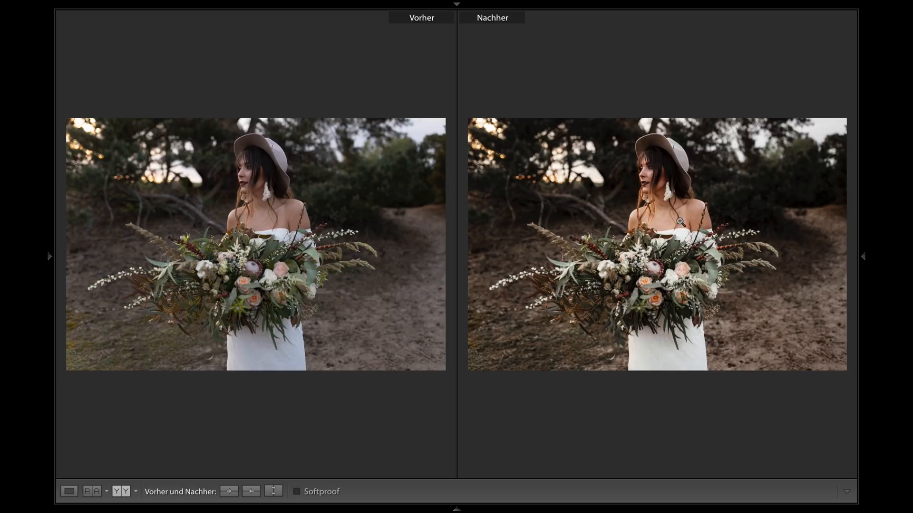
left_click(651, 172)
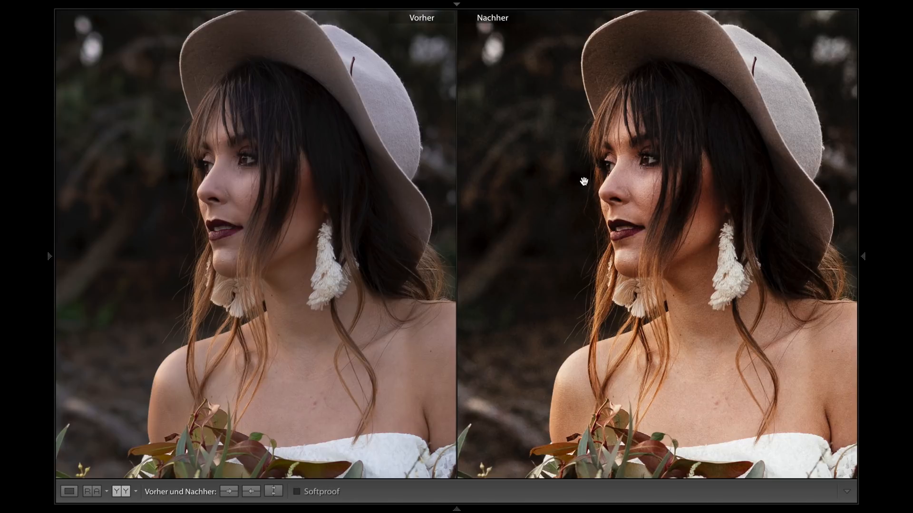
left_click(638, 214)
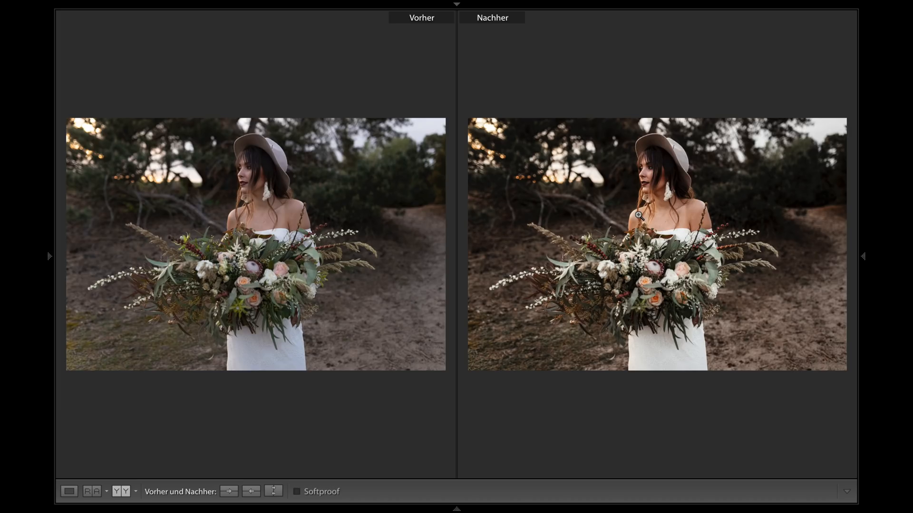
key("Tab")
key("Tab")
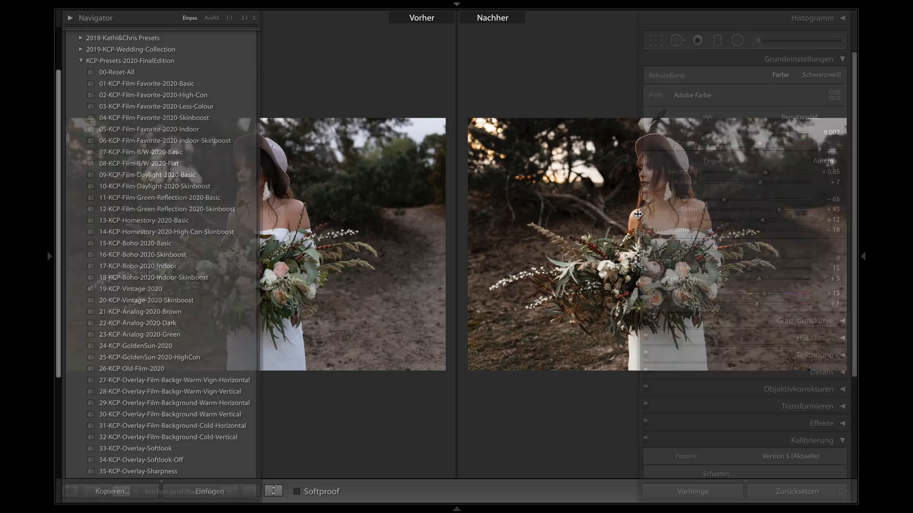
key("shift+Tab")
key("y")
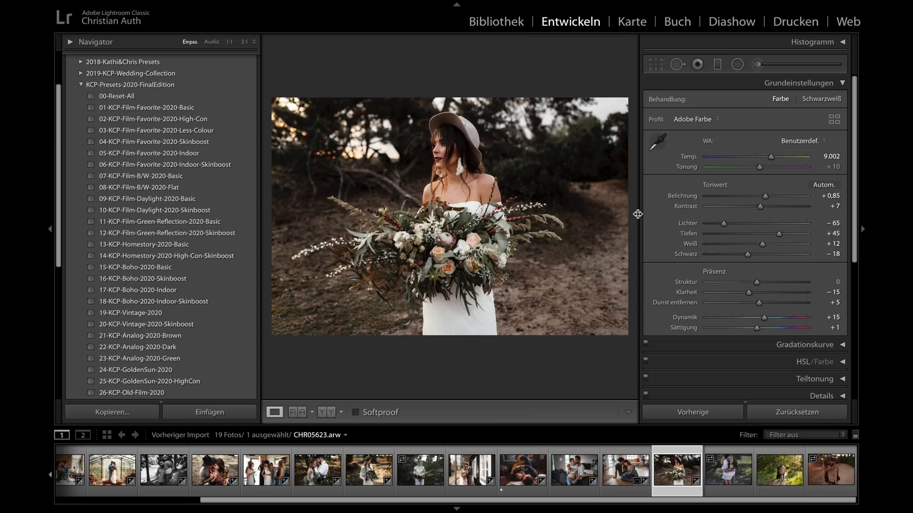
- Lower the color temperature of CHR05623.arw to 8,425 and inspect the bride's face at 1:1
left_click_drag(771, 160, 771, 160)
left_click(443, 163)
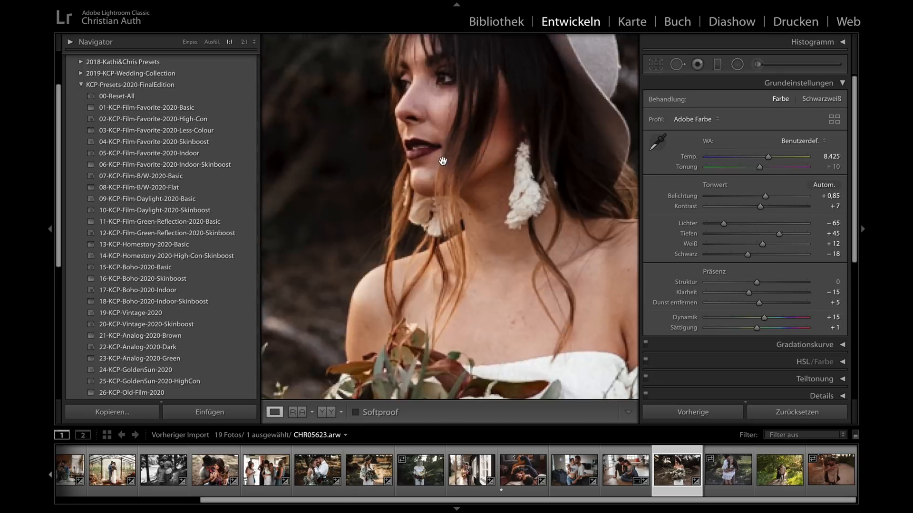
- Examine the bride's face in CHR05623.arw at 1:1 and return to the full view
left_click_drag(443, 124, 442, 169)
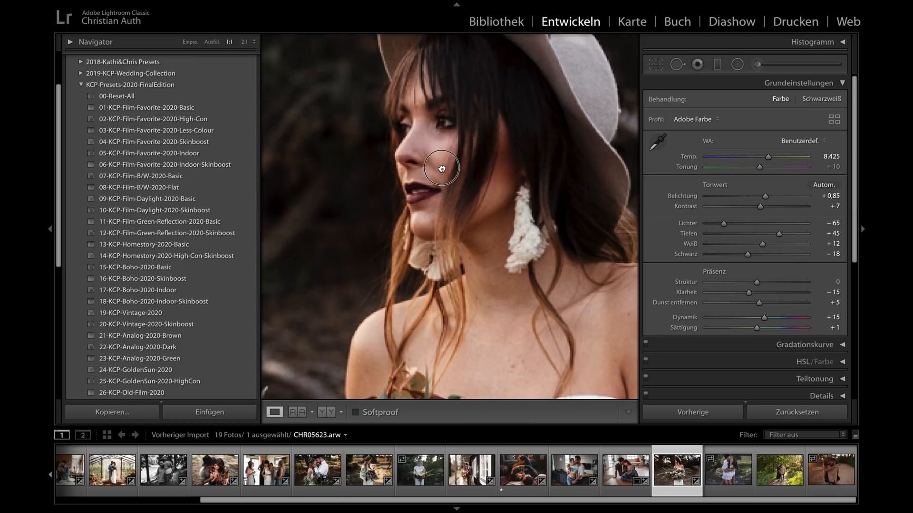
left_click(454, 201)
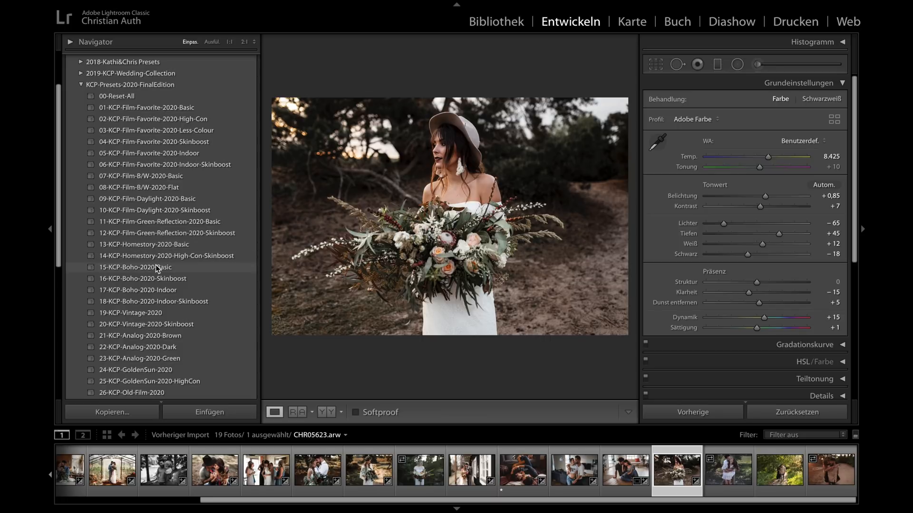
- Reset CHR05623.arw with 00-Reset-All and apply 15-KCP-Boho-2020-Basic with exposure +1.05, color temperature 8,200 and tint +13
left_click(119, 96)
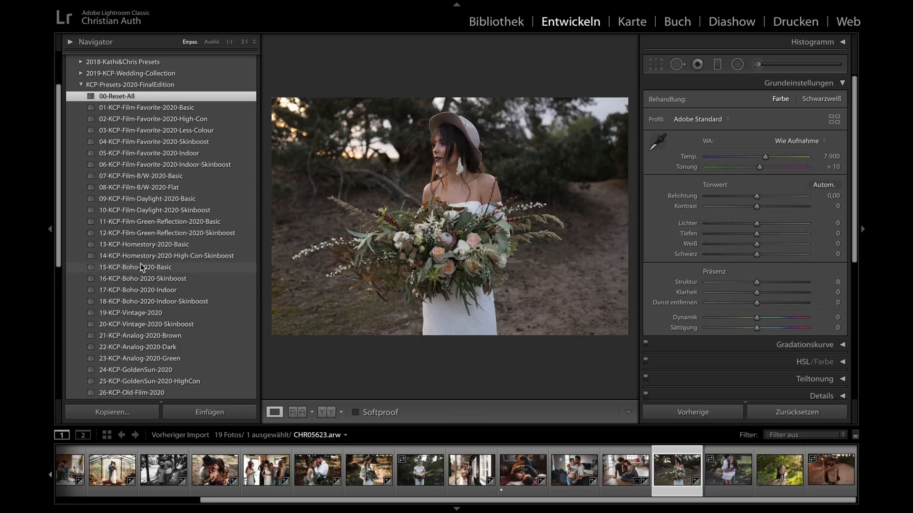
left_click(140, 266)
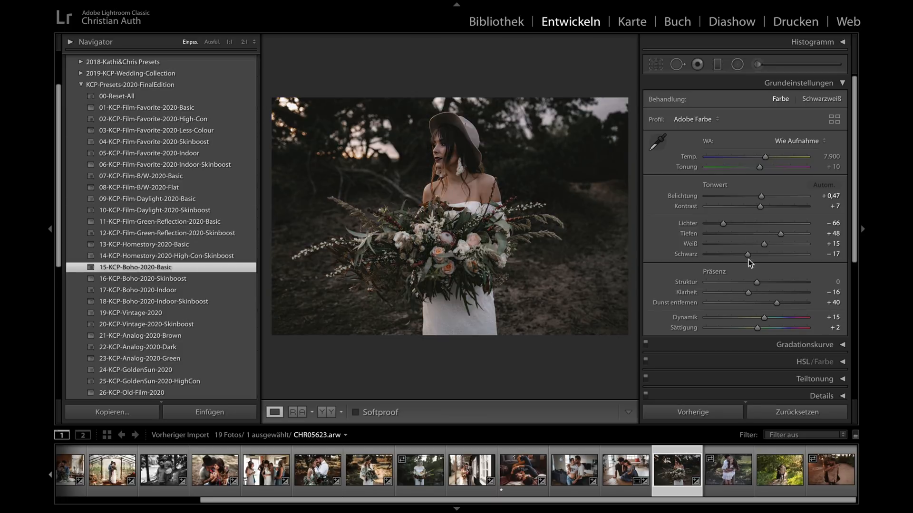
left_click_drag(761, 196, 771, 197)
left_click_drag(764, 157, 767, 158)
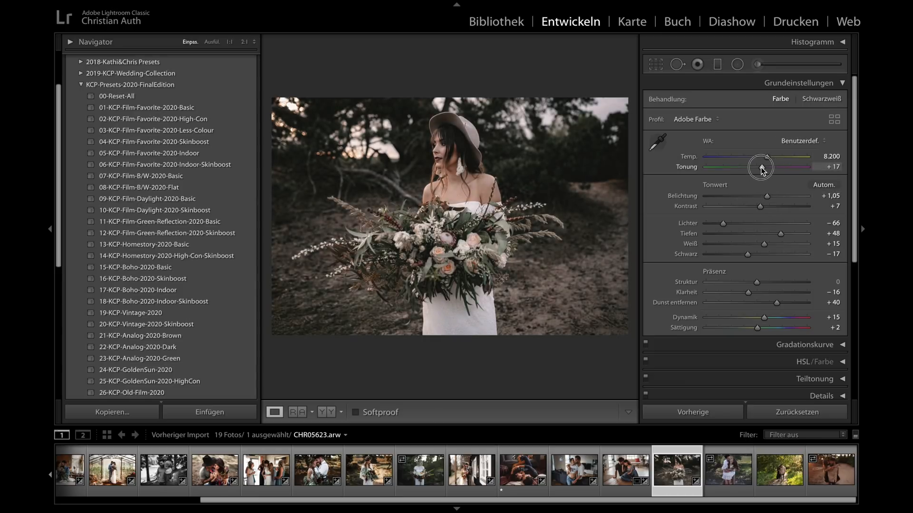
left_click_drag(761, 169, 760, 169)
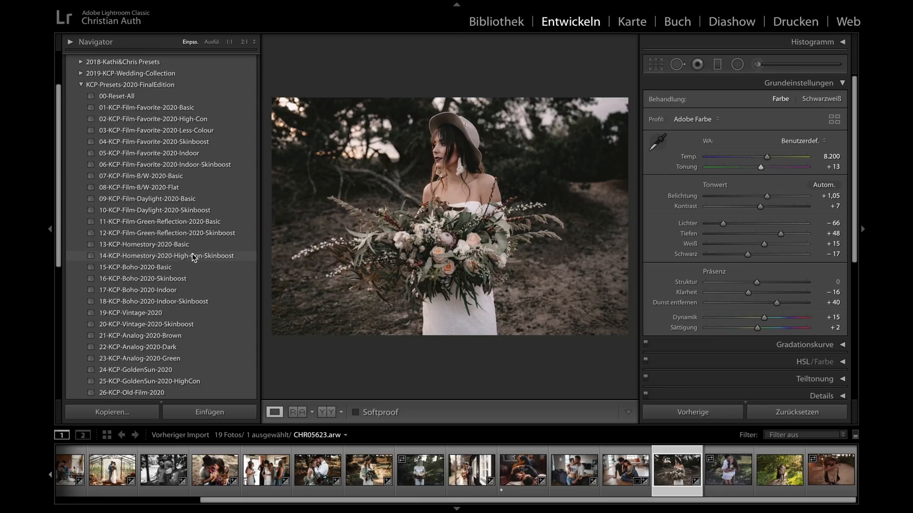
- Apply 16-KCP-Boho-2020-Skinboost to CHR05623.arw with exposure +1.10 and compare before and after in an enlarged view
left_click(150, 281)
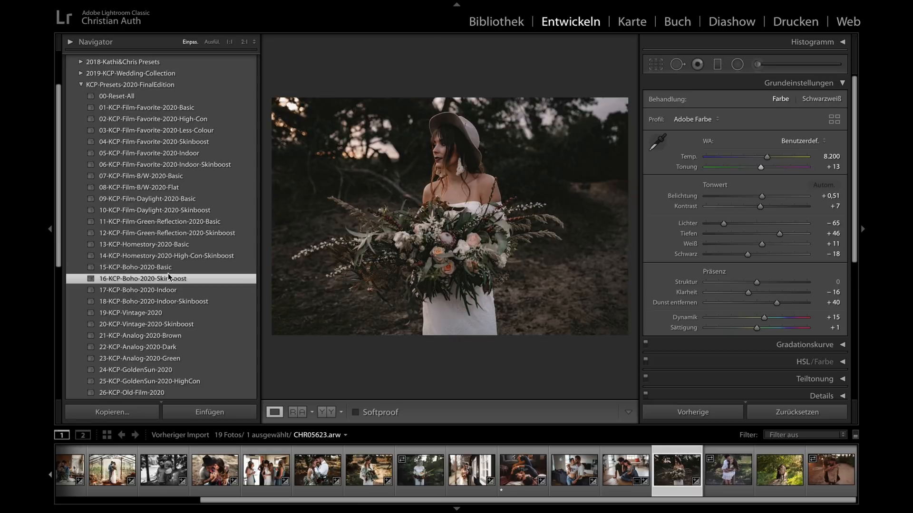
left_click_drag(762, 195, 769, 196)
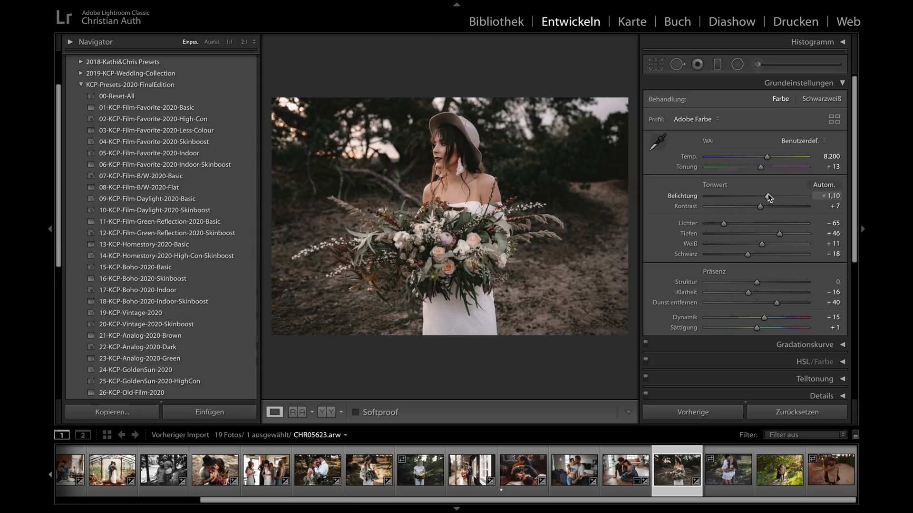
key("y")
key("shift+Tab")
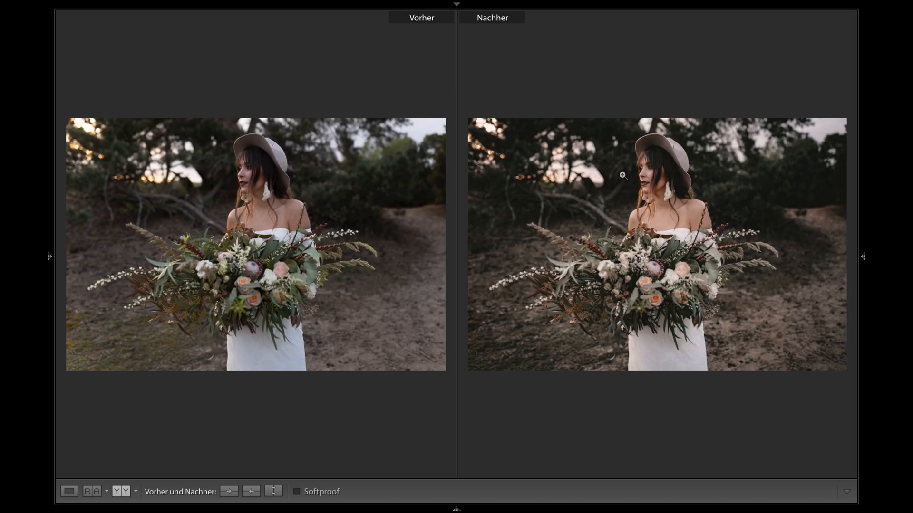
key("shift+Tab")
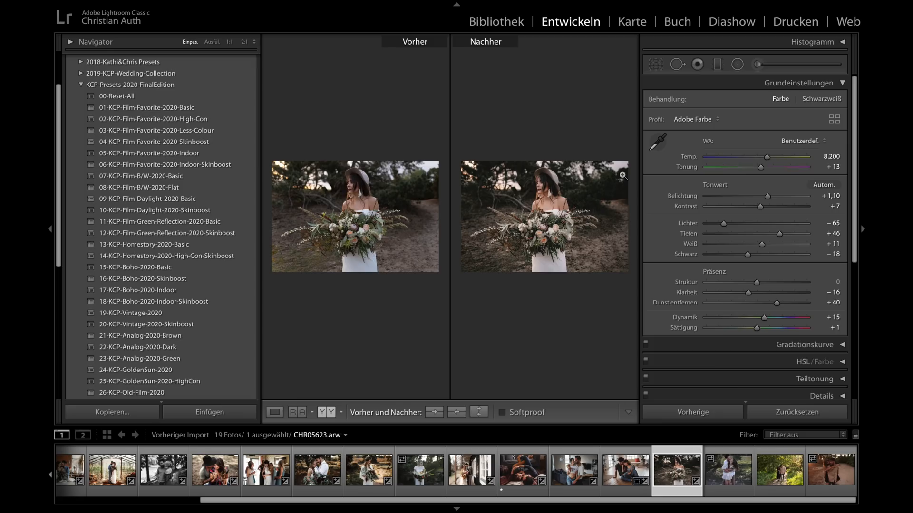
key("y")
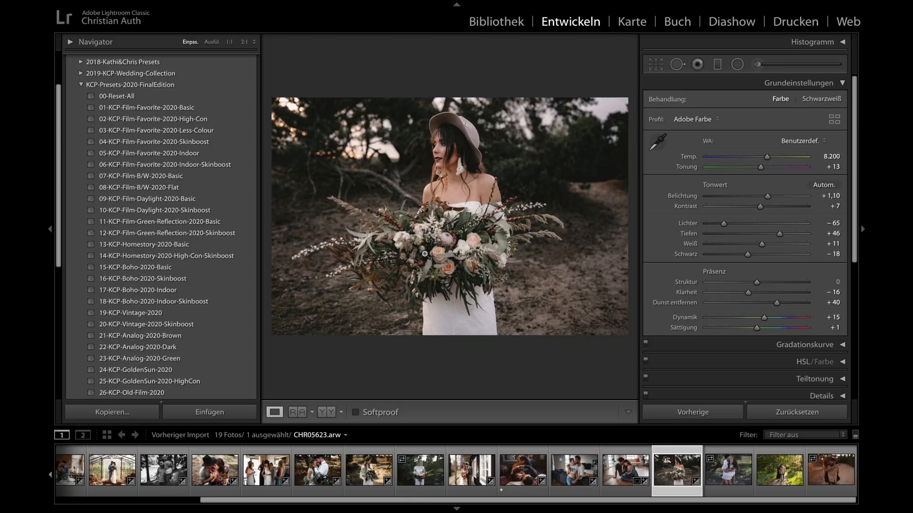
- Try the presets 19-KCP-Vintage-2020, 21-KCP-Analog-2020-Brown and 22-KCP-Analog-2020-Dark in turn on CHR05623.arw
left_click(150, 312)
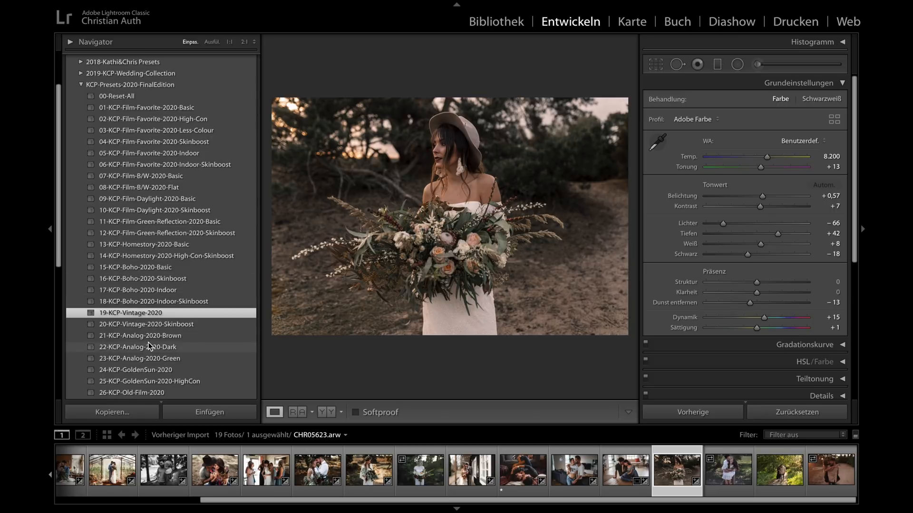
left_click(150, 338)
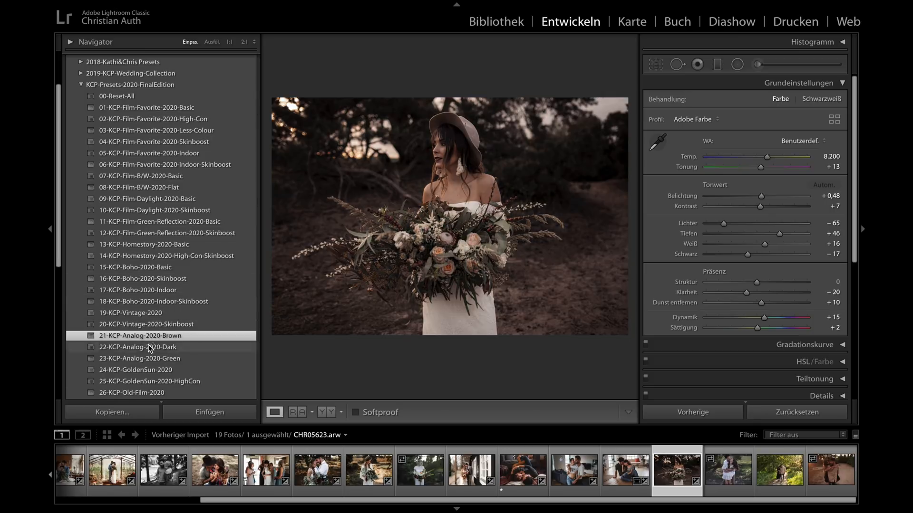
left_click(150, 347)
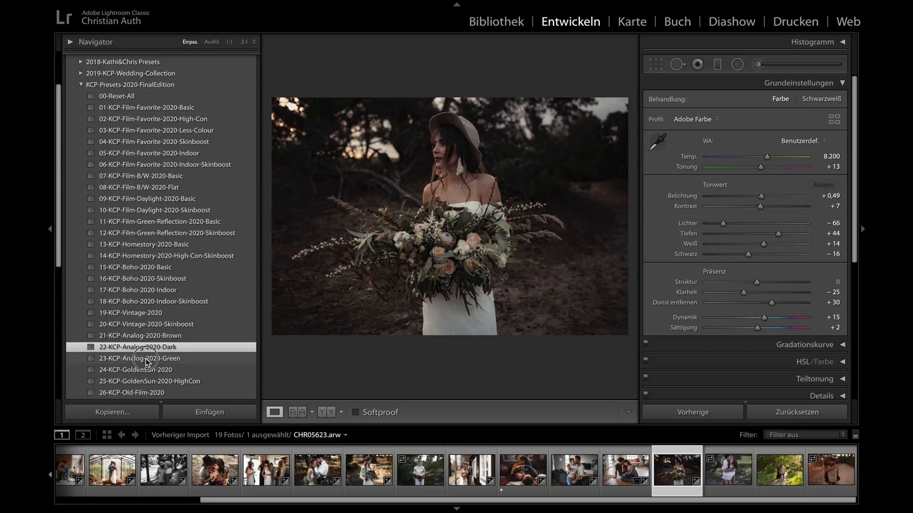
- Apply 23-KCP-Analog-2020-Green to CHR05623.arw with exposure +0.65 and compare before and after in an enlarged view
left_click(147, 360)
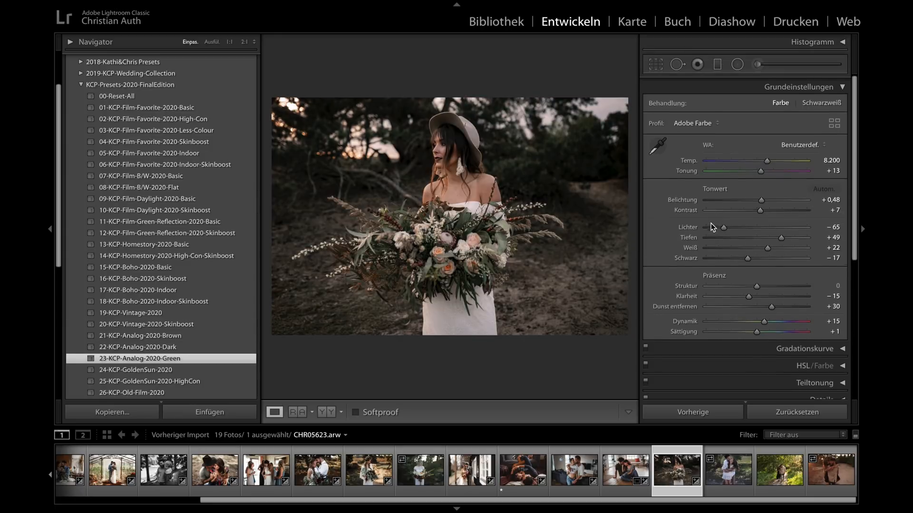
left_click_drag(765, 197, 765, 198)
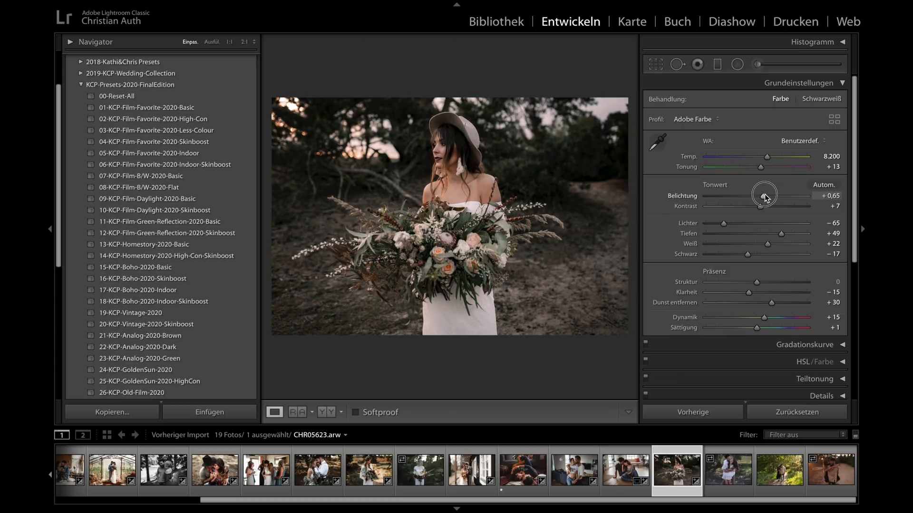
key("y")
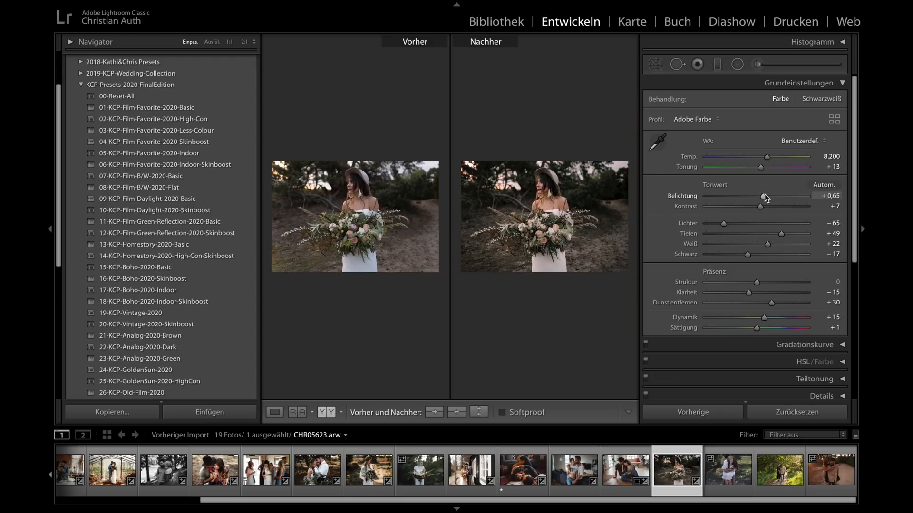
key("shift+Tab")
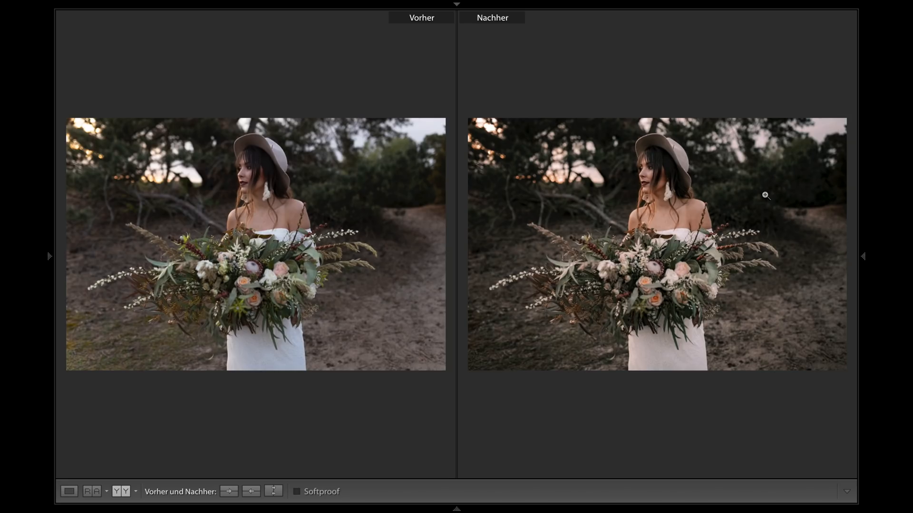
key("shift+Tab")
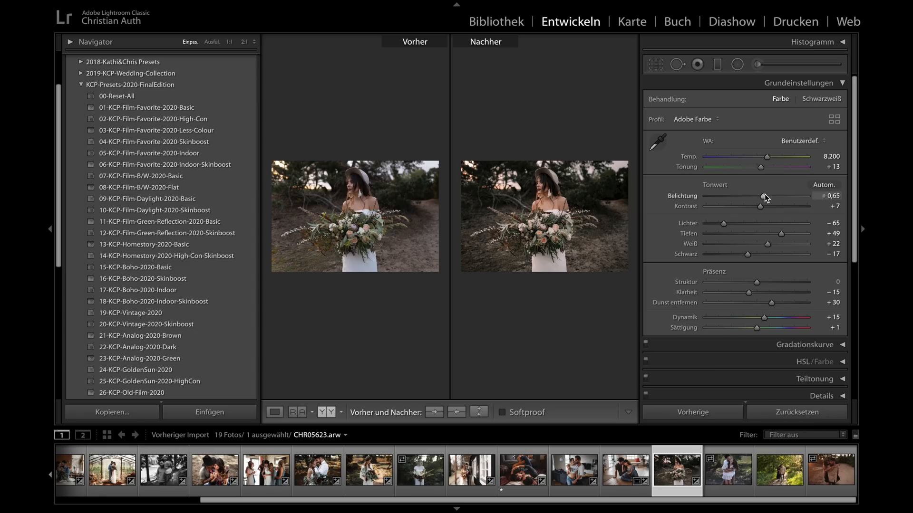
key("y")
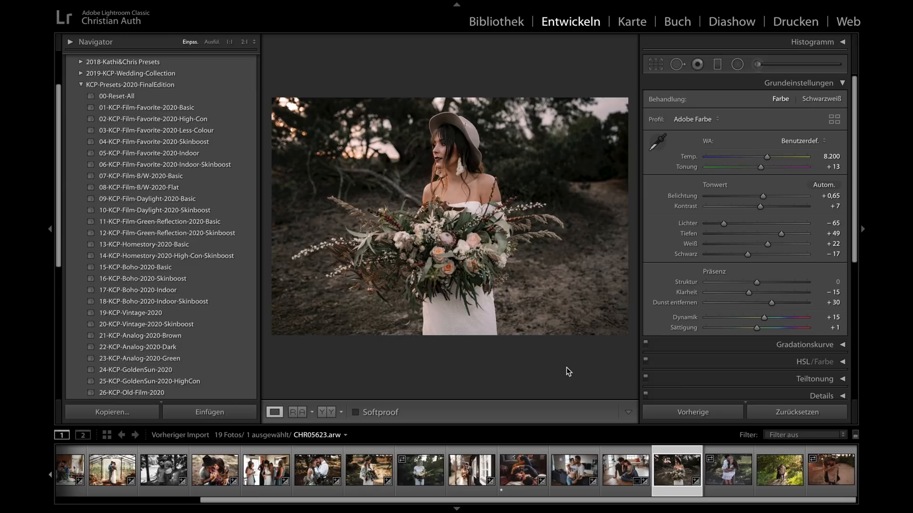
- Open the photo CHR04054.arw, inspect the couple's faces at 1:1, and hide the photo information overlay
left_click(728, 471)
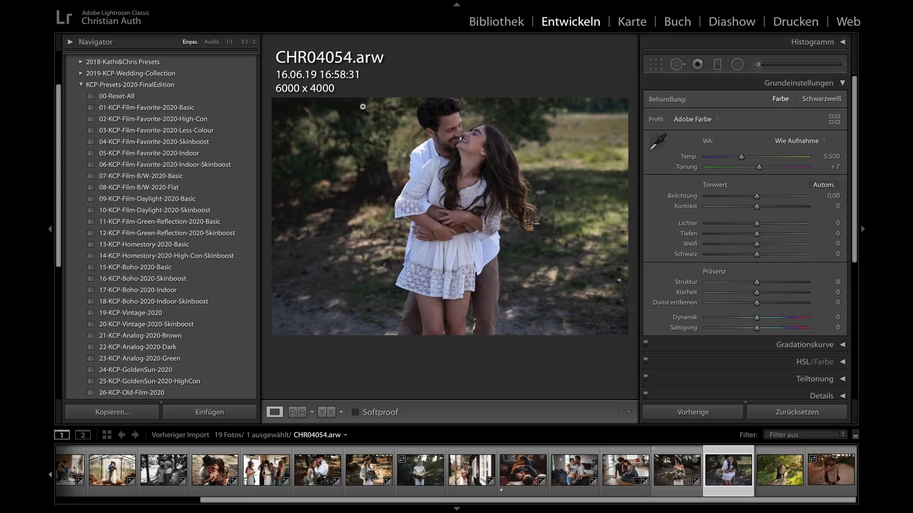
key("y")
key("y")
left_click(463, 134)
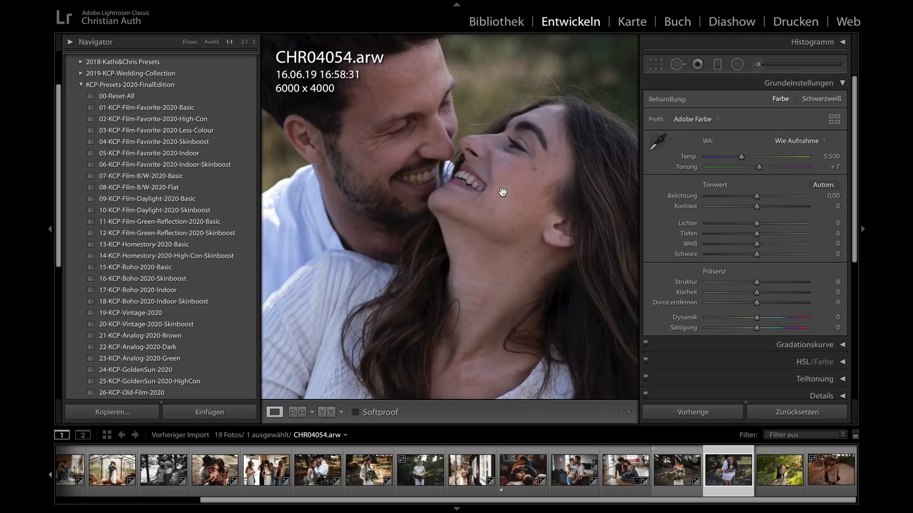
left_click(485, 175)
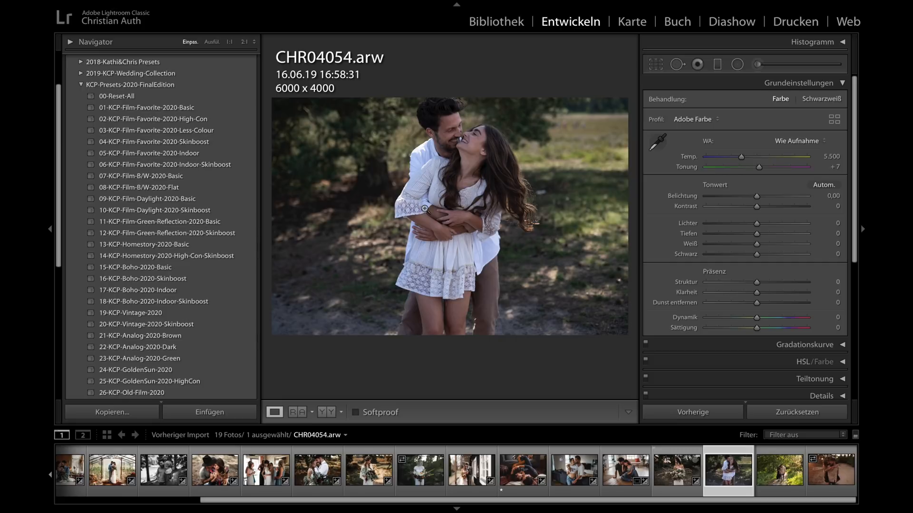
key("i")
key("i")
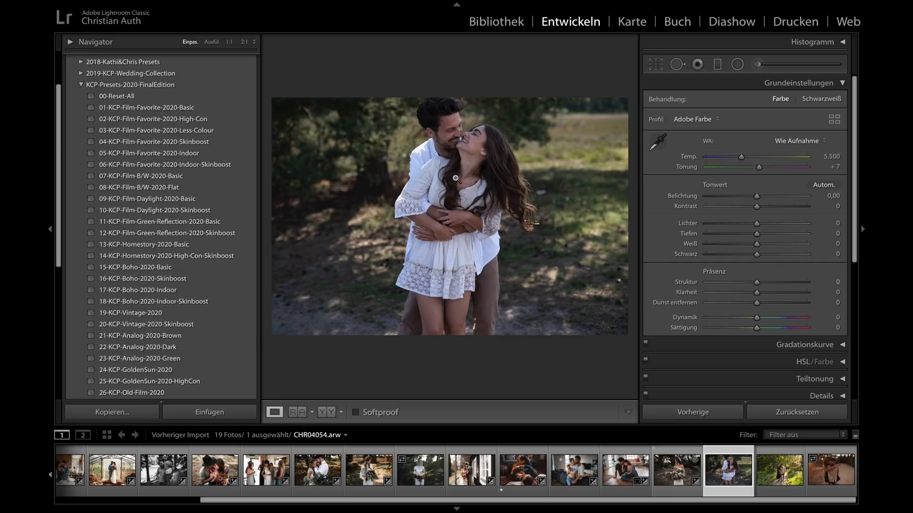
- Set the white balance of CHR04054.arw to Schatten and apply 01-KCP-Film-Favorite-2020-Basic with exposure +0.85
left_click(791, 142)
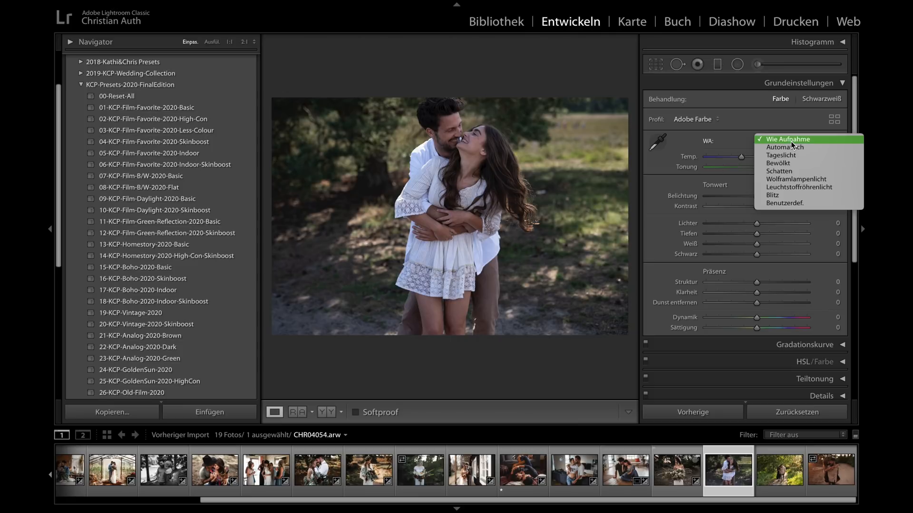
left_click(790, 171)
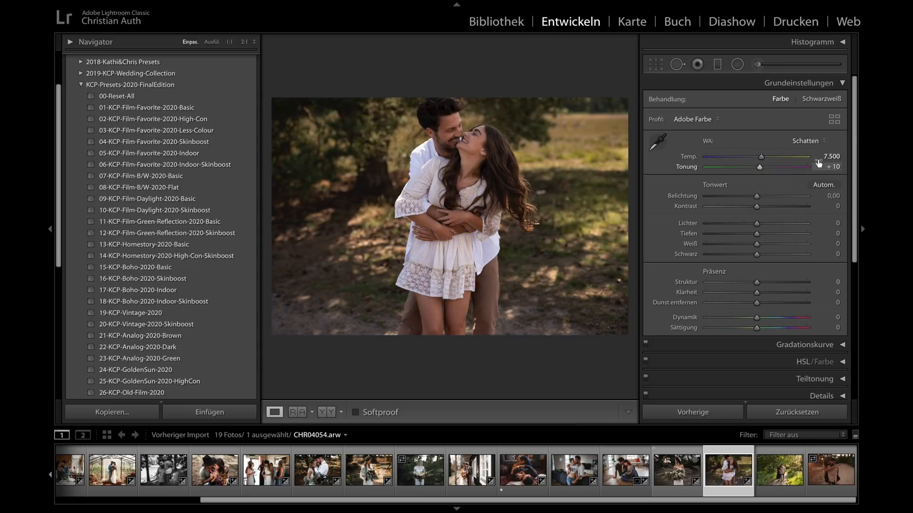
left_click(182, 108)
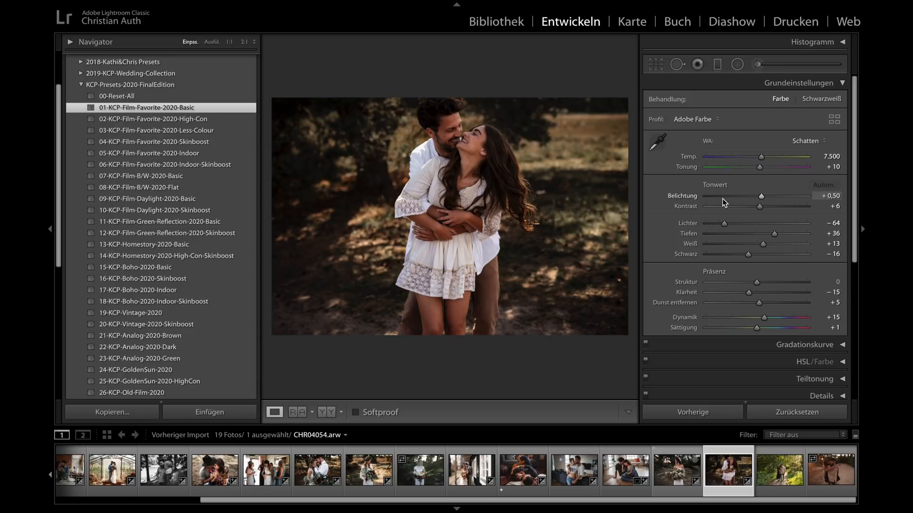
left_click(768, 196)
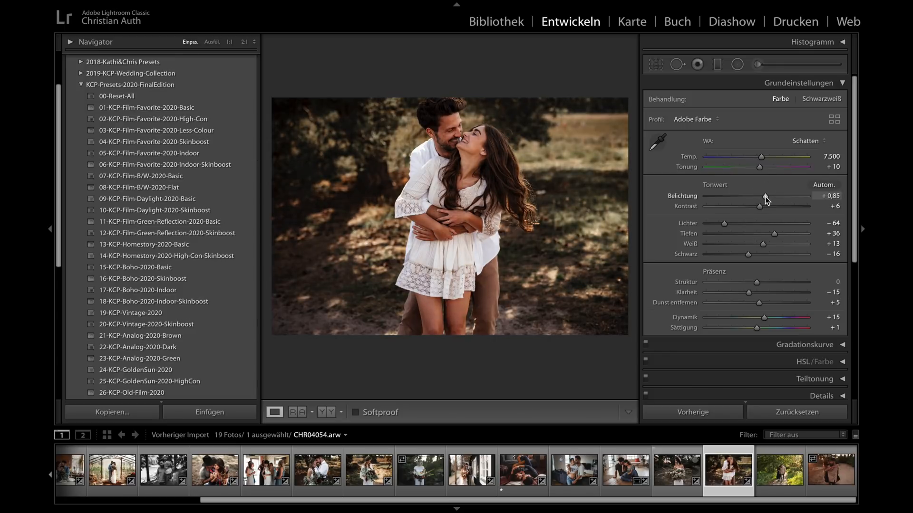
- Fine-tune CHR04054.arw to color temperature 6,647, exposure +0.90 and tint +3
left_click_drag(759, 162, 752, 162)
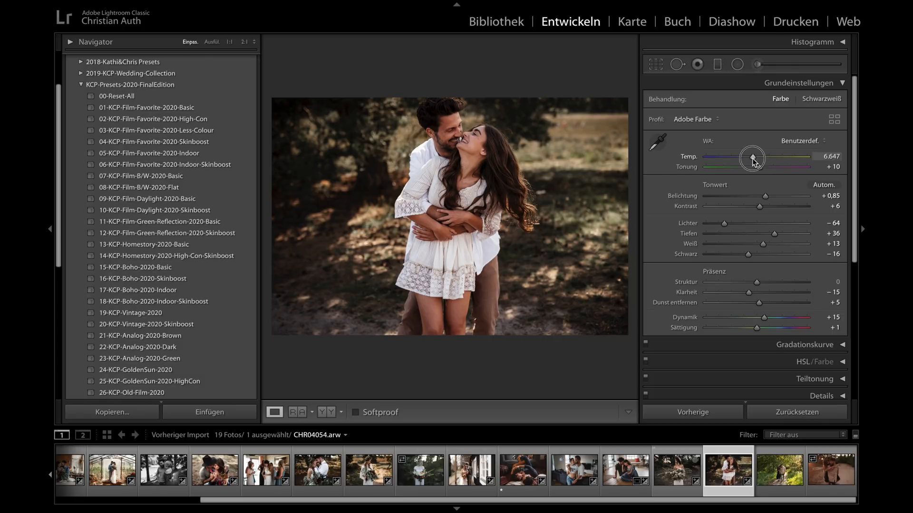
left_click(764, 197)
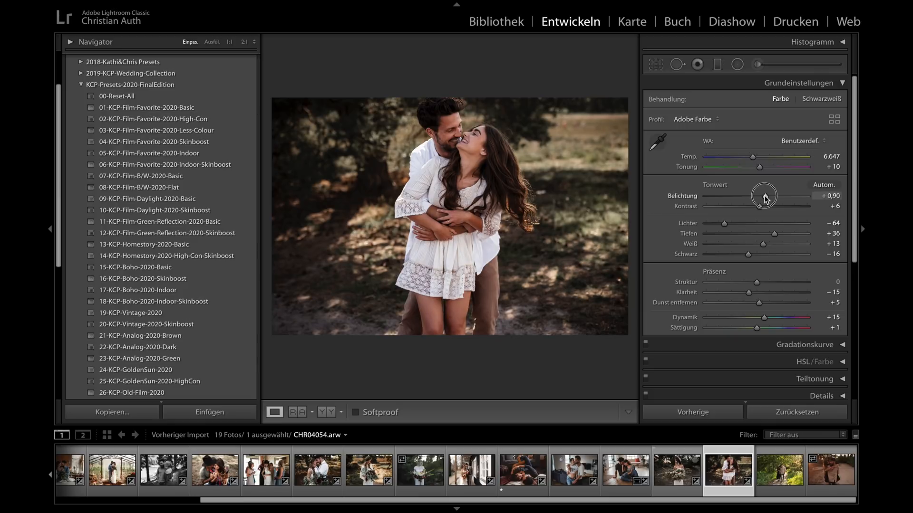
left_click_drag(760, 167, 758, 172)
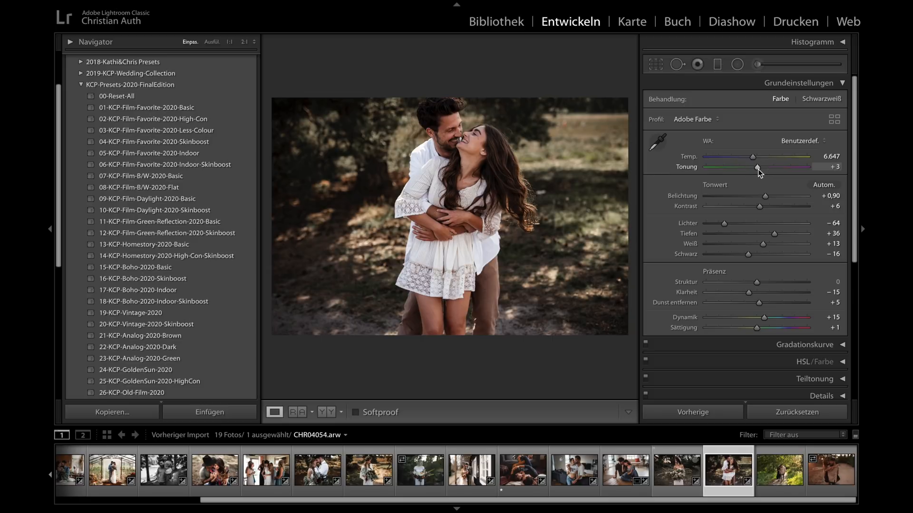
- Compare CHR04054.arw before and after in an enlarged view, and reset all its develop settings
key("y")
key("Tab")
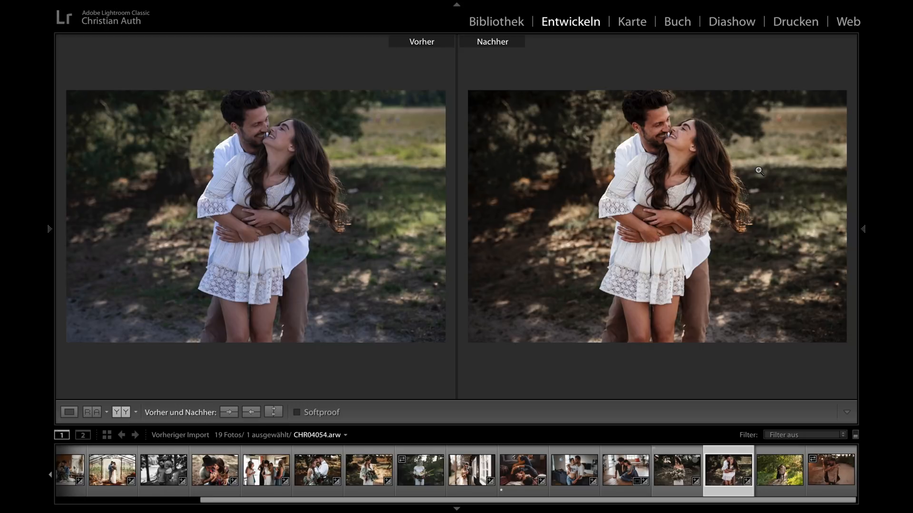
key("shift+Tab")
key("shift+Tab")
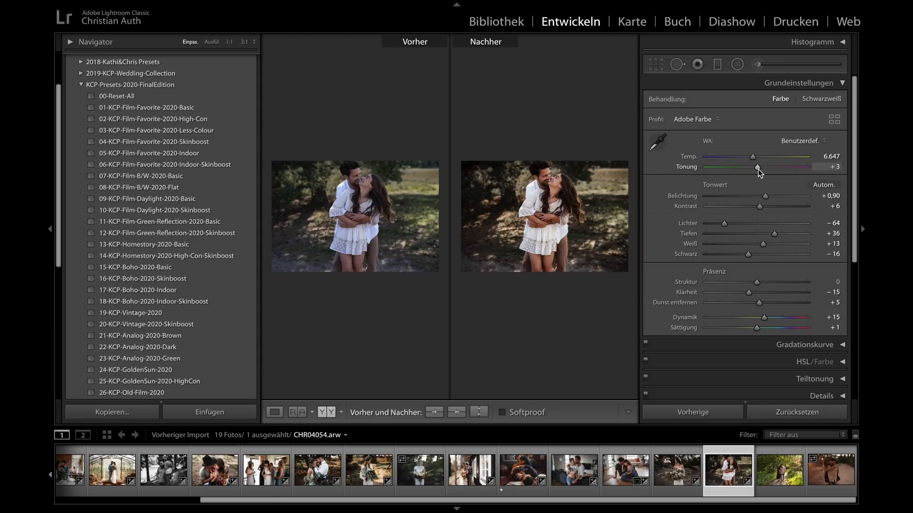
key("y")
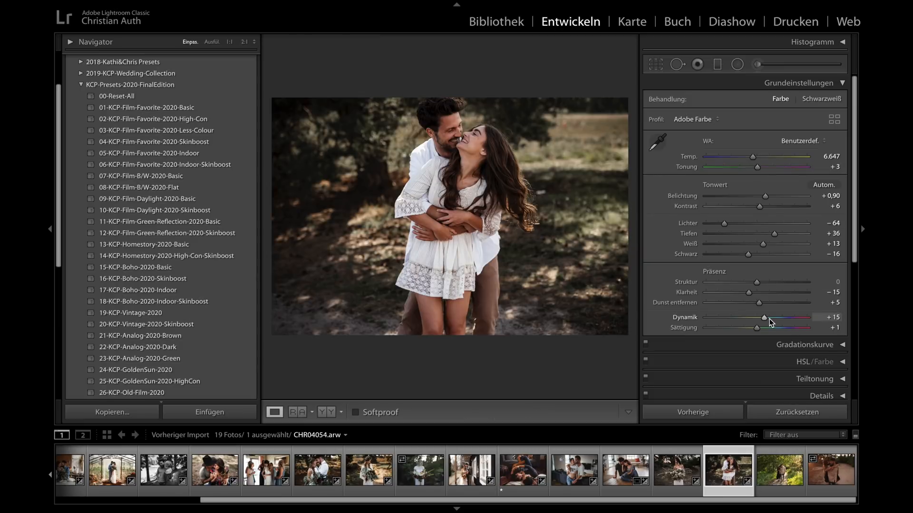
left_click(798, 413)
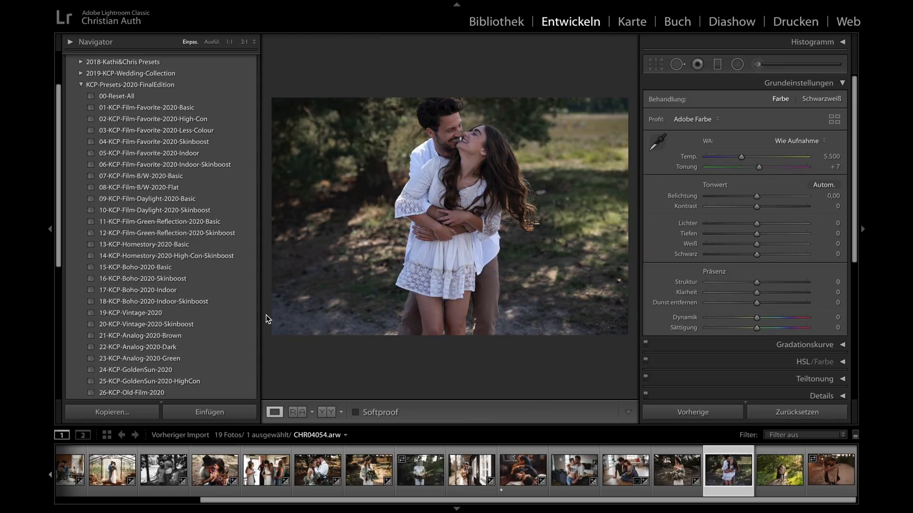
- Apply 24-KCP-GoldenSun-2020 to CHR04054.arw and set color temperature 6,559, tint +14 and exposure +0.70
scroll(159, 250, "down", 2)
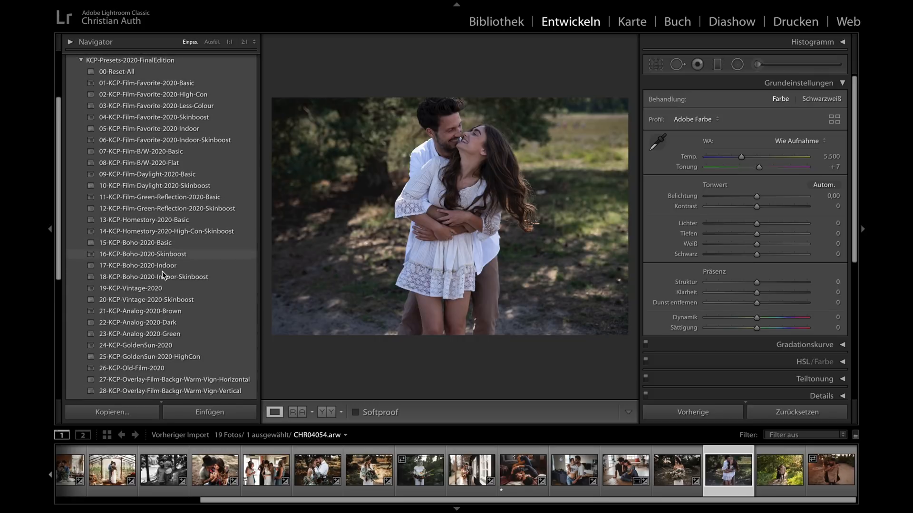
left_click(159, 347)
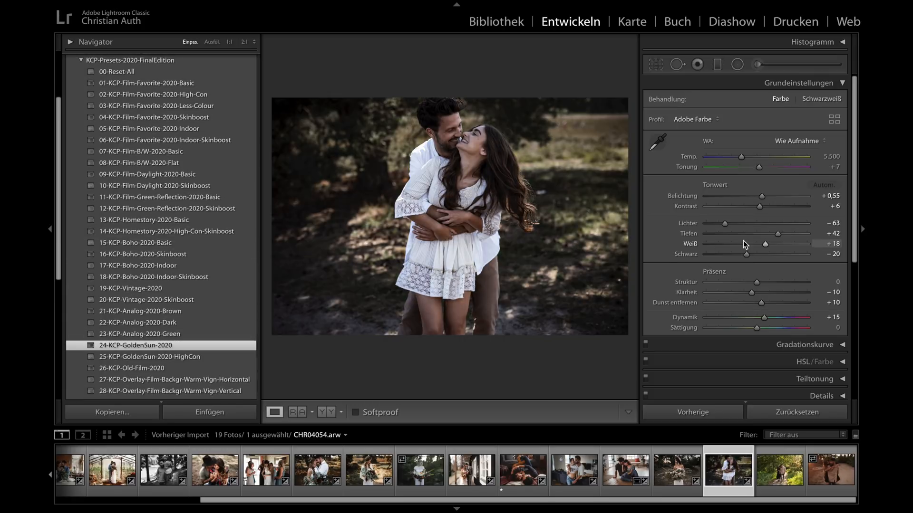
left_click(746, 157)
left_click_drag(749, 158, 764, 198)
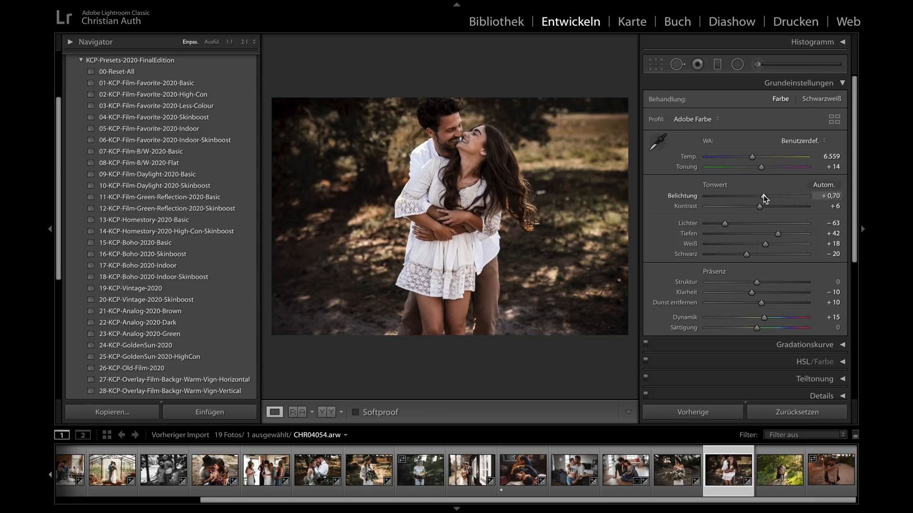
- Compare the GoldenSun look of CHR04054.arw before and after in an enlarged view, and return to the single-photo view
key("y")
key("shift+Tab")
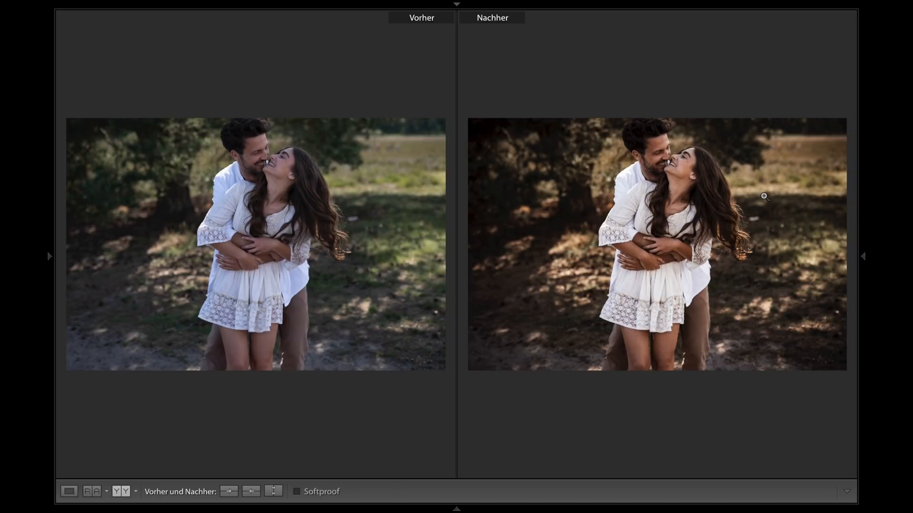
key("shift+Tab")
key("y")
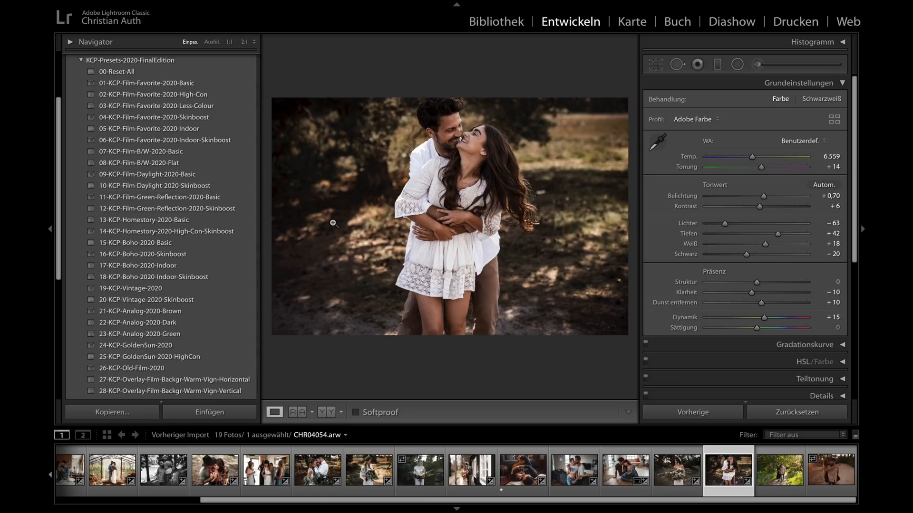
- Apply 26-KCP-Old-Film-2020 to CHR04054.arw and set exposure +0.75 and color temperature 7,058
left_click(146, 369)
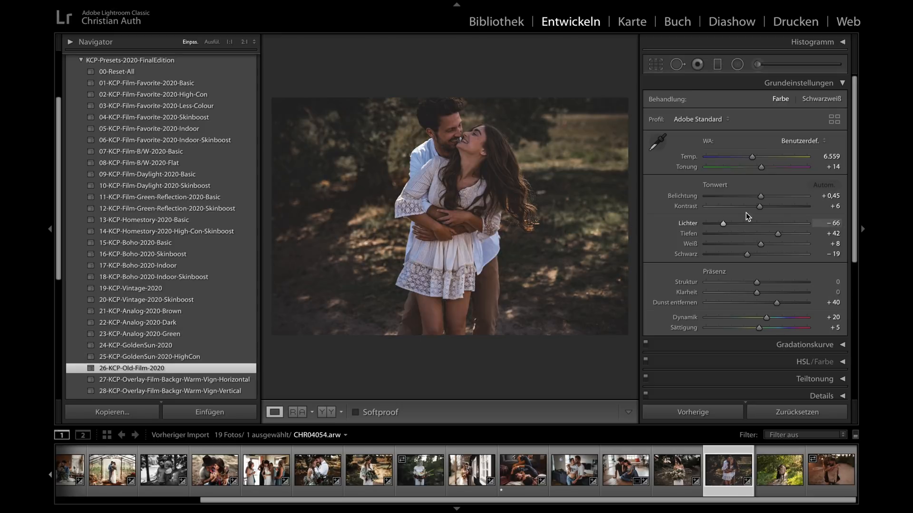
left_click(759, 196)
left_click_drag(760, 197, 764, 196)
left_click_drag(755, 157, 756, 158)
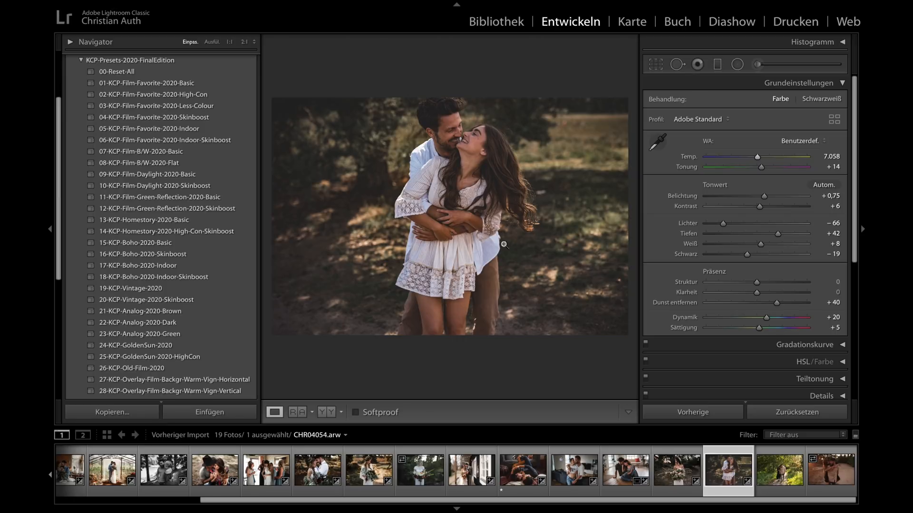
- Open the photo CHR09960.arw with its information overlay shown, and inspect the foliage and the man's clothing at 1:1
left_click(780, 465)
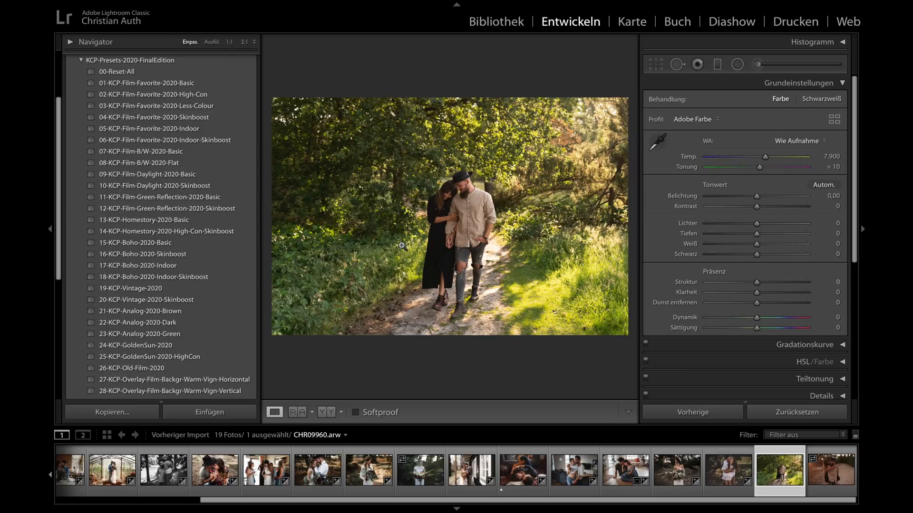
key("i")
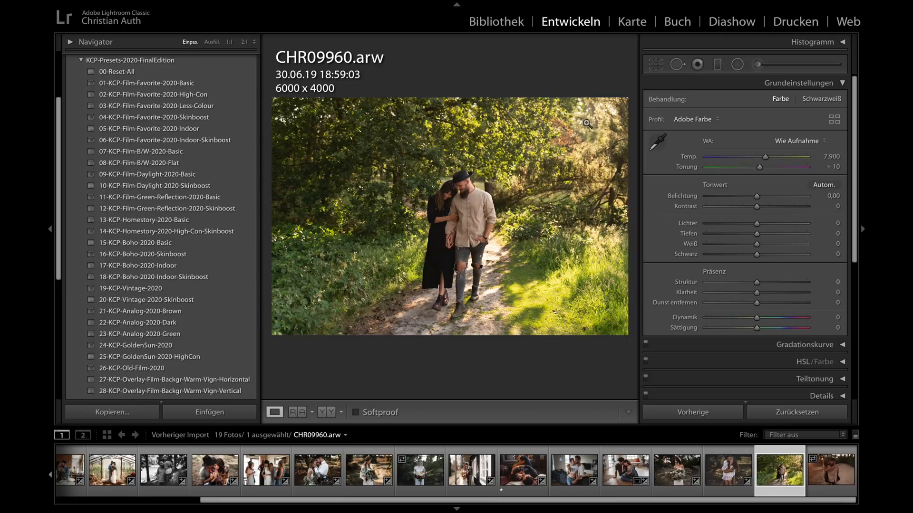
left_click(576, 137)
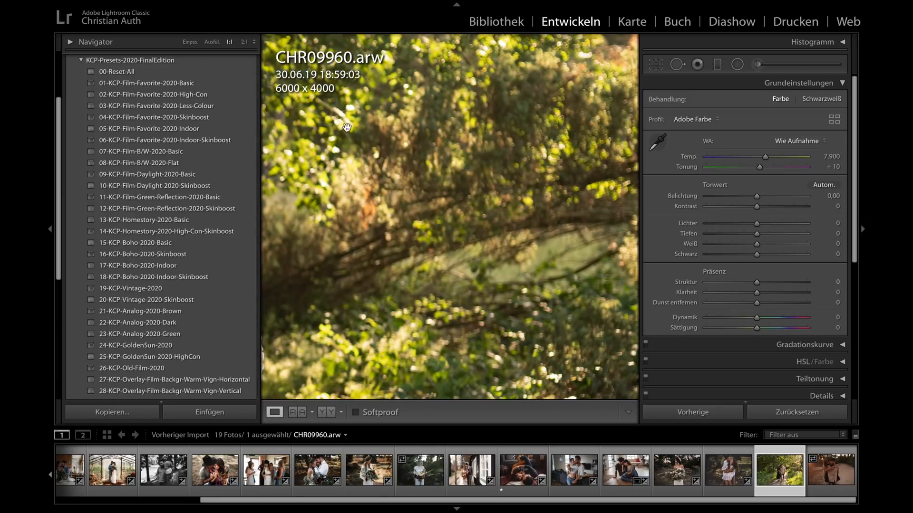
left_click_drag(442, 245, 461, 121)
left_click_drag(395, 289, 509, 215)
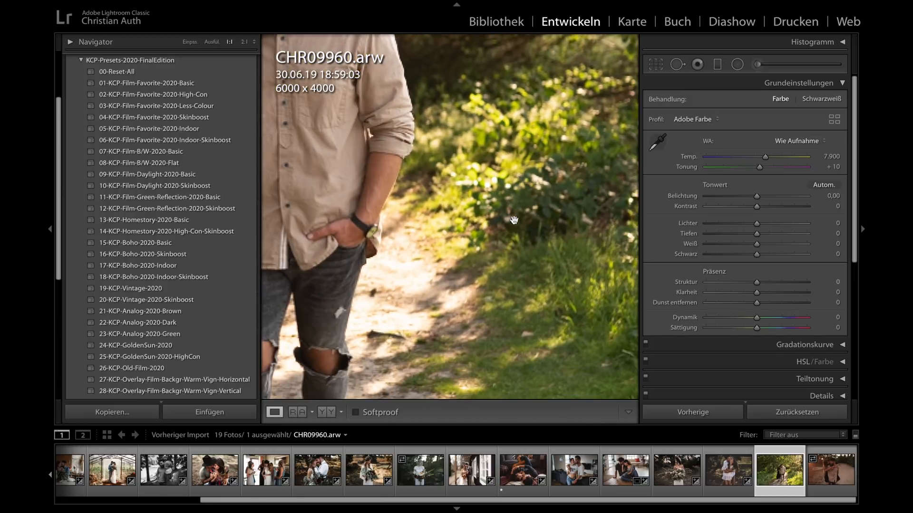
left_click_drag(350, 243, 459, 238)
left_click_drag(389, 151, 386, 200)
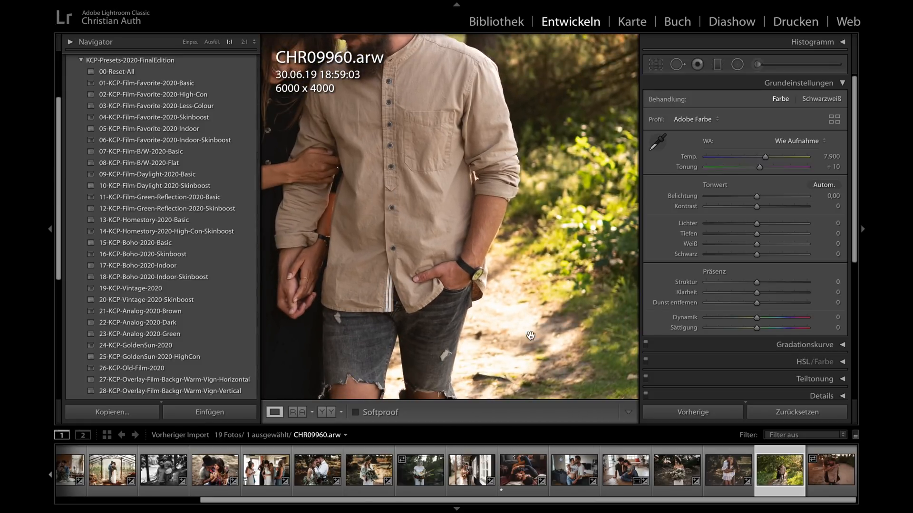
left_click(516, 309)
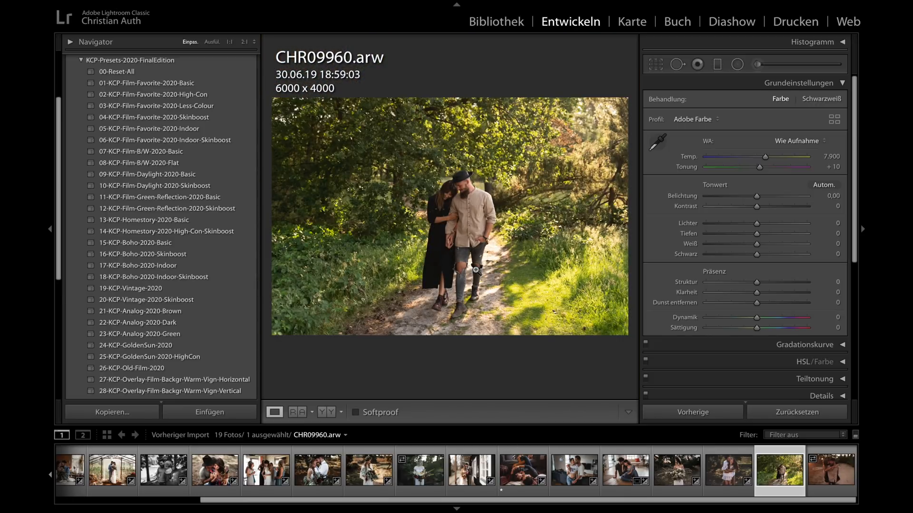
- Inspect the couple's faces, upper bodies and shoes in CHR09960.arw at 1:1, and return to the fitted view
left_click(476, 225)
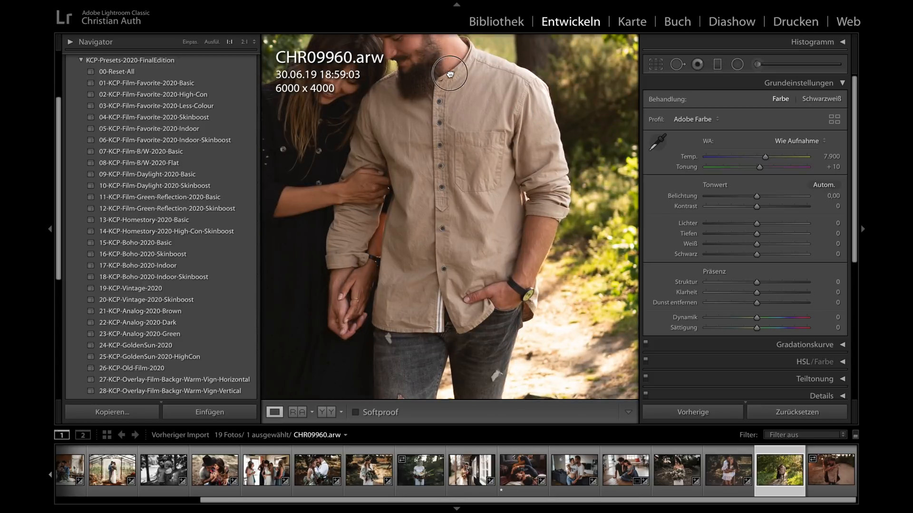
left_click_drag(447, 71, 511, 135)
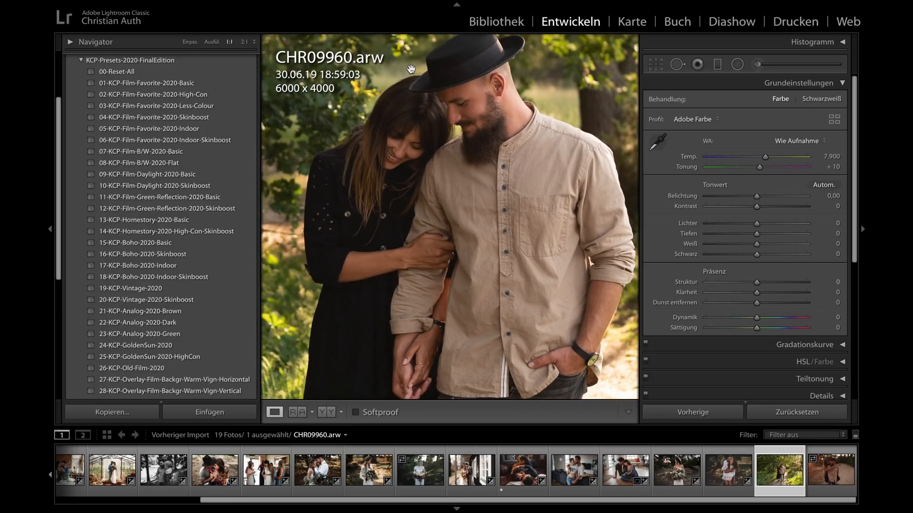
left_click(439, 101)
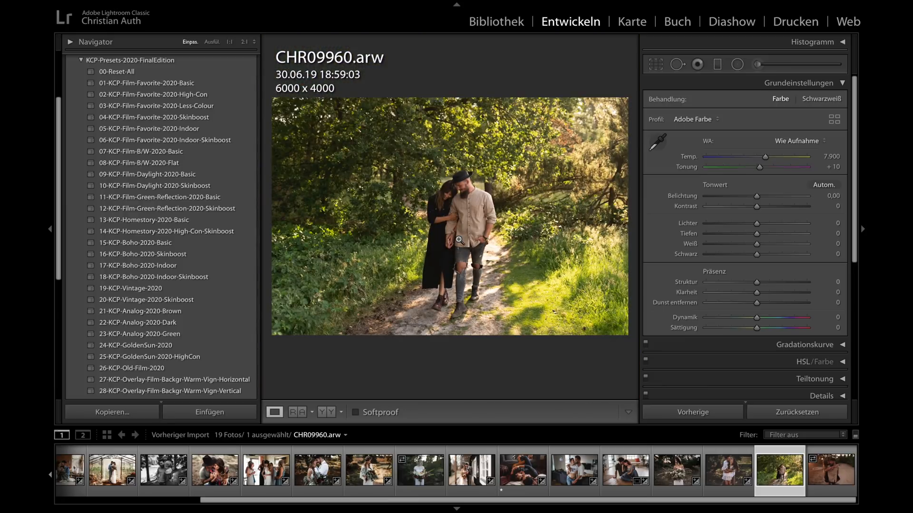
left_click(450, 214)
left_click(422, 187)
left_click(440, 309)
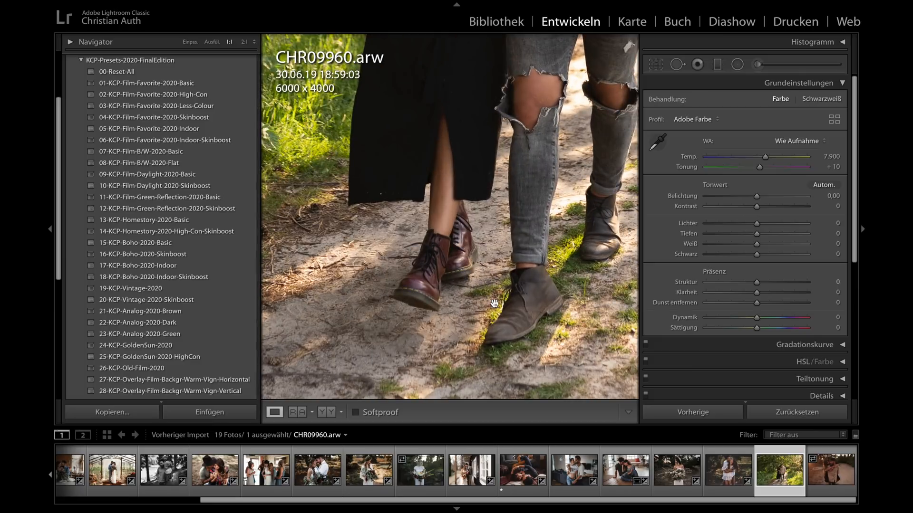
left_click(404, 314)
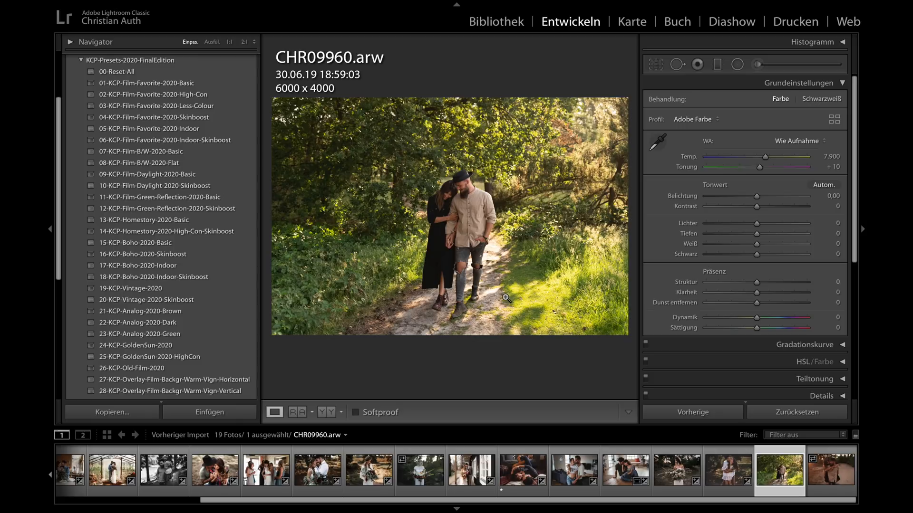
left_click(451, 216)
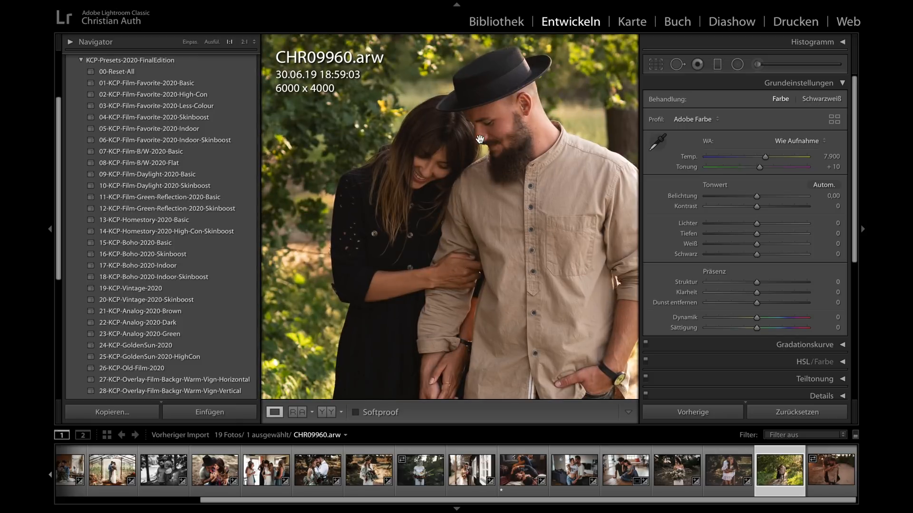
left_click(480, 139)
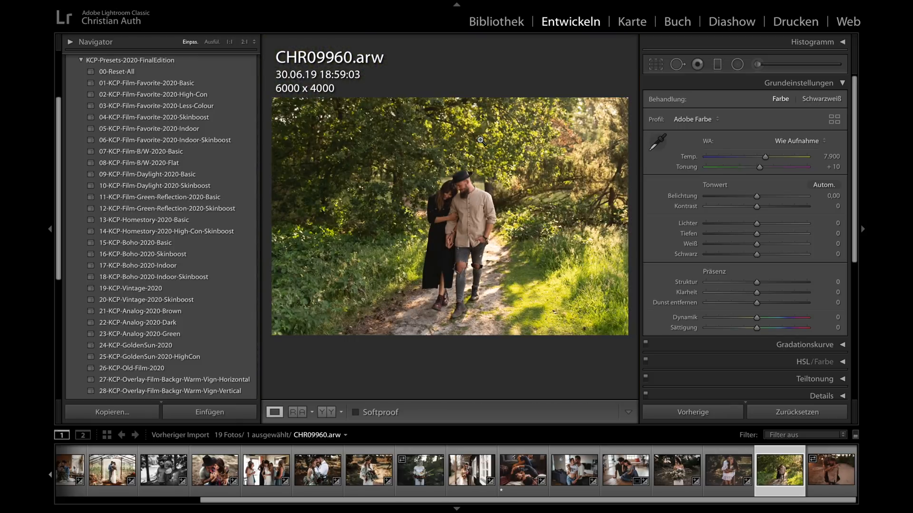
- Try 01-KCP-Film-Favorite-2020-Basic with exposure +1.00 and 09-KCP-Film-Daylight-2020-Basic with exposure +1.05 on CHR09960.arw
left_click(142, 83)
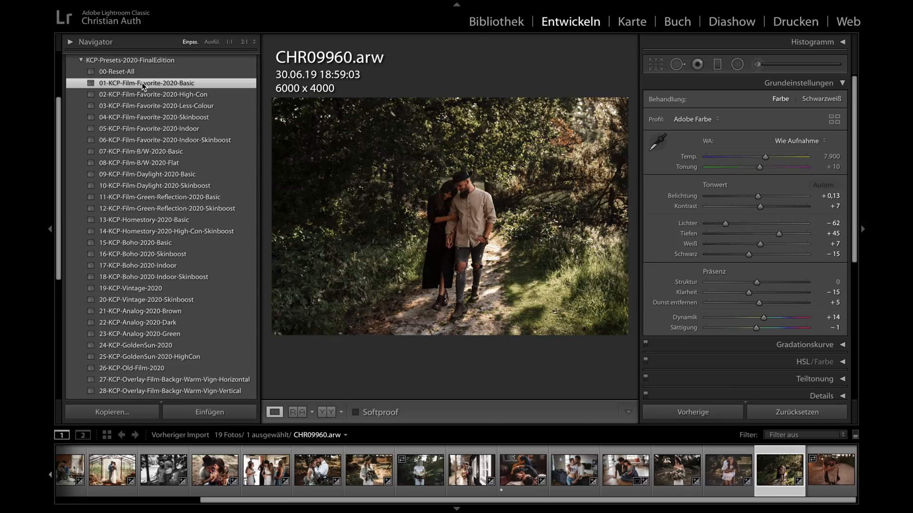
left_click_drag(758, 195, 766, 197)
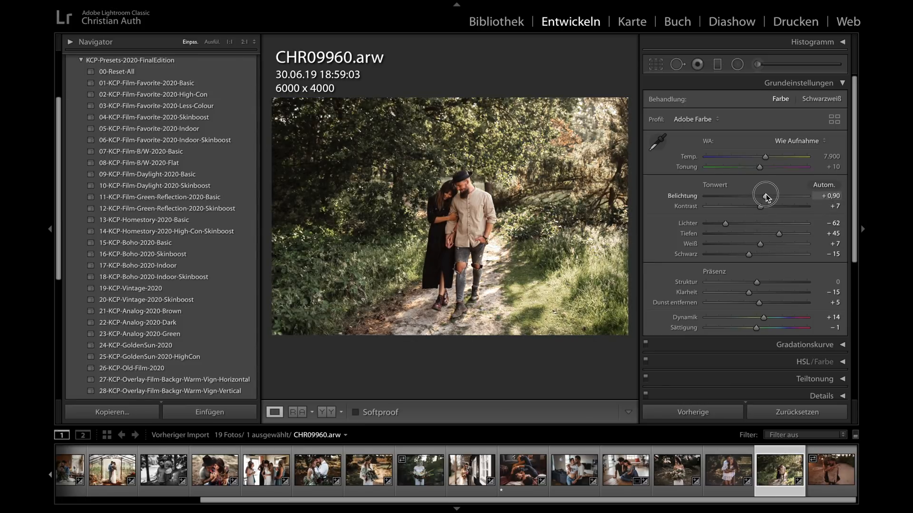
left_click_drag(767, 198, 769, 198)
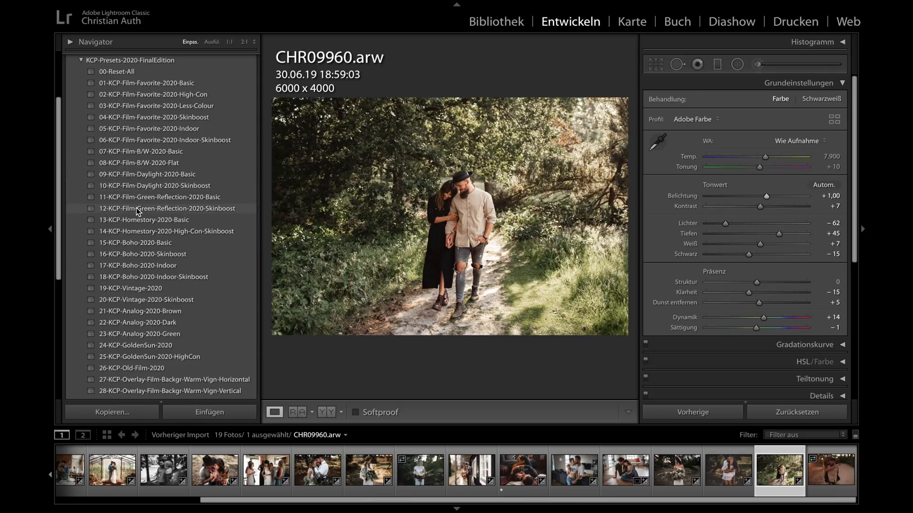
left_click(141, 177)
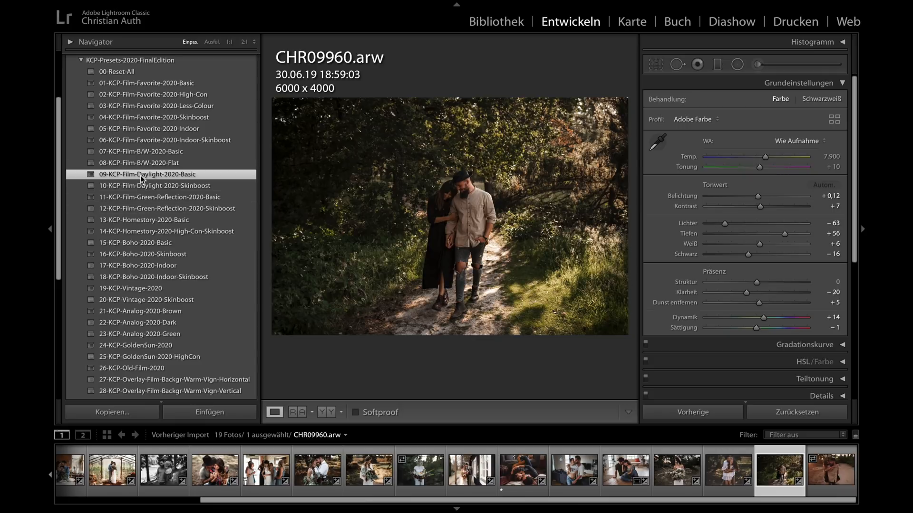
left_click_drag(758, 196, 766, 196)
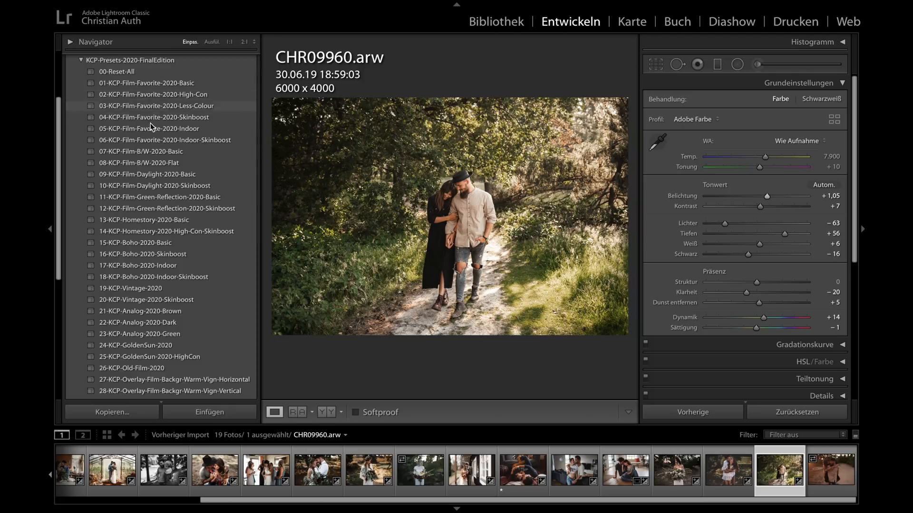
- Apply 11-KCP-Film-Green-Reflection-2020-Basic to CHR09960.arw and set the exposure to +0.75
left_click(153, 196)
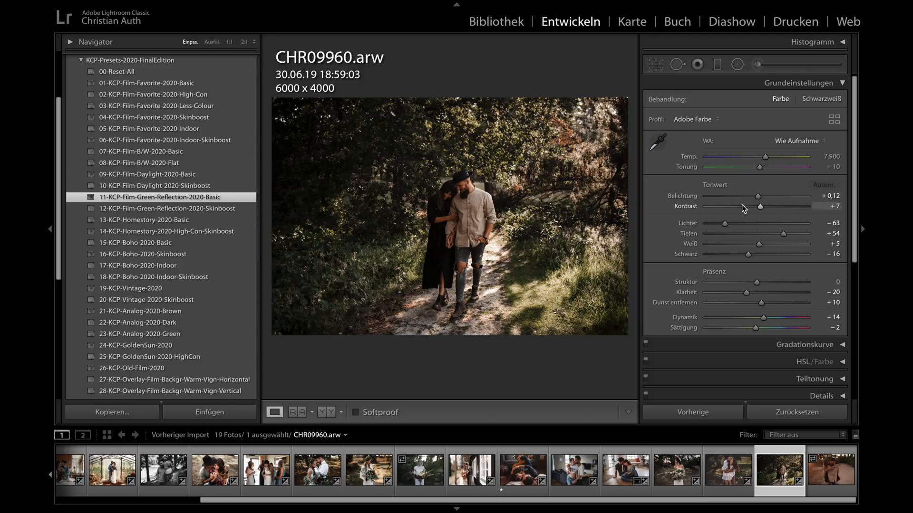
left_click_drag(761, 197, 770, 196)
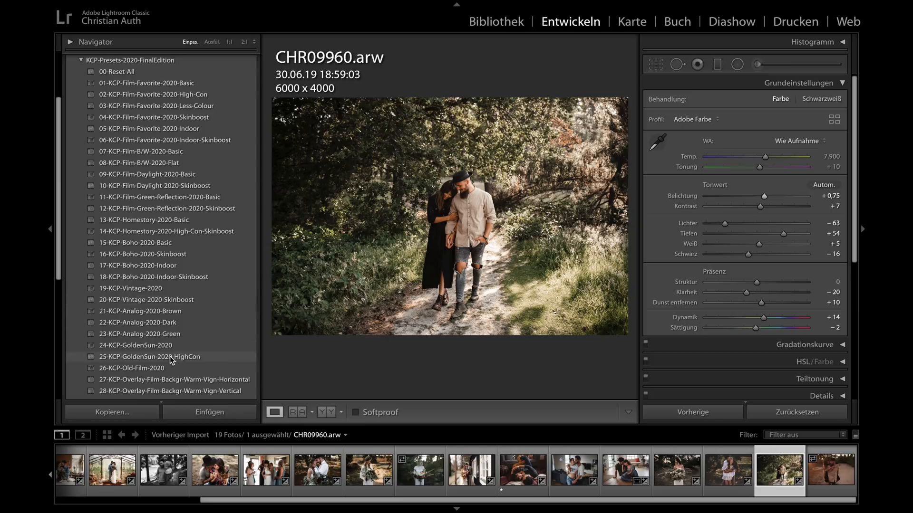
- Apply 01-KCP-Film-Favorite-2020-Basic to CHR03840.arw and set color temperature 5,788, tint −6 and exposure +1.25
left_click(819, 474)
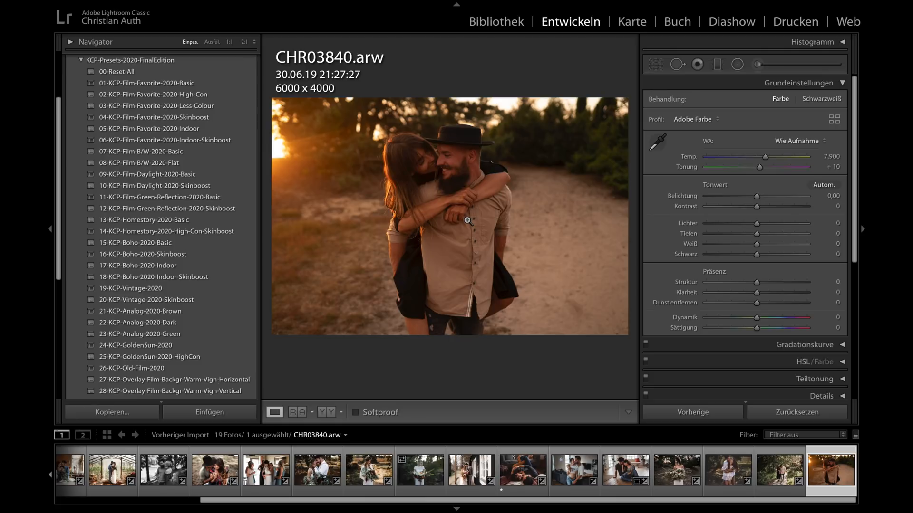
left_click(185, 84)
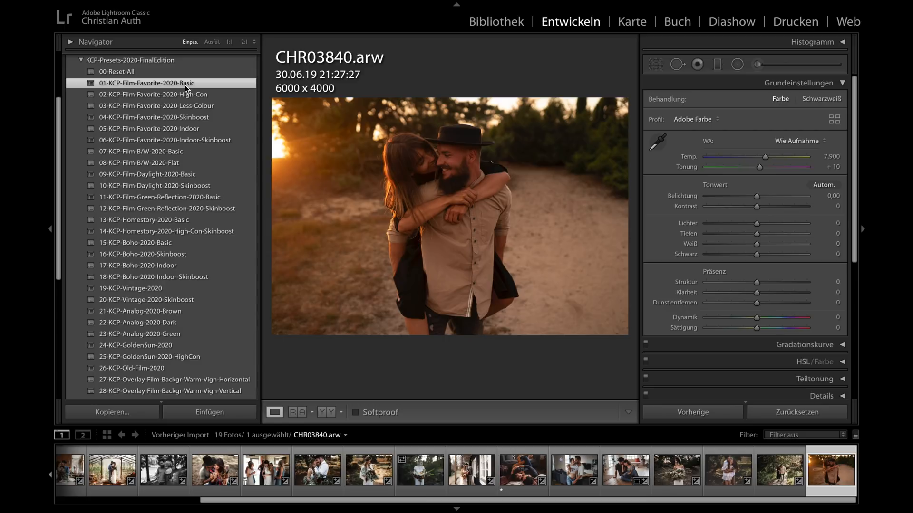
left_click(765, 197)
left_click_drag(765, 197, 766, 197)
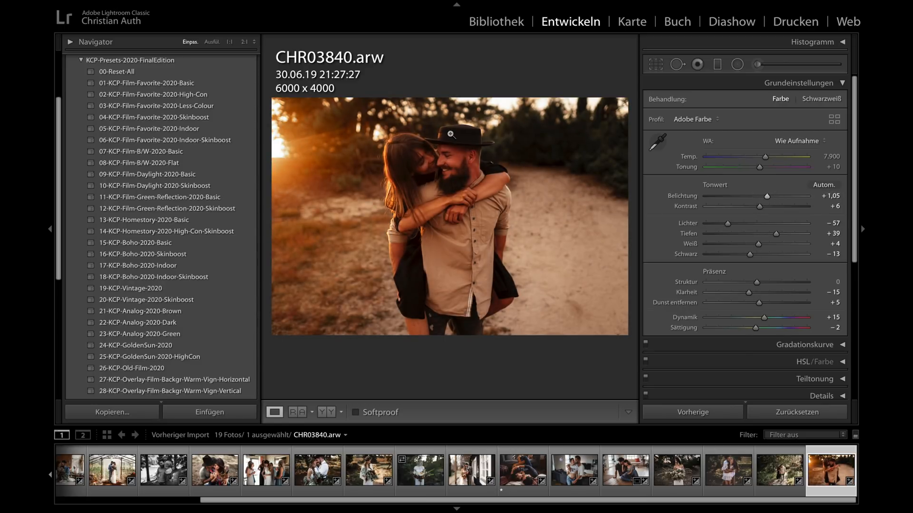
mouse_move(761, 157)
left_mouse_down()
mouse_move(743, 160)
mouse_move(753, 172)
left_mouse_up()
left_click_drag(753, 168, 768, 198)
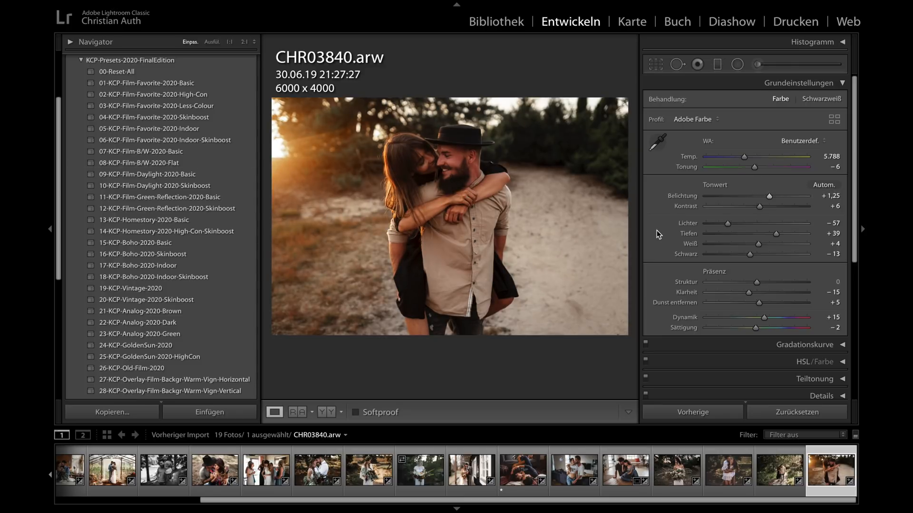
- Raise the red primary hue slightly in the calibration of CHR03840.arw, and set color temperature 5,589 and exposure +1.35
scroll(710, 287, "down", 10)
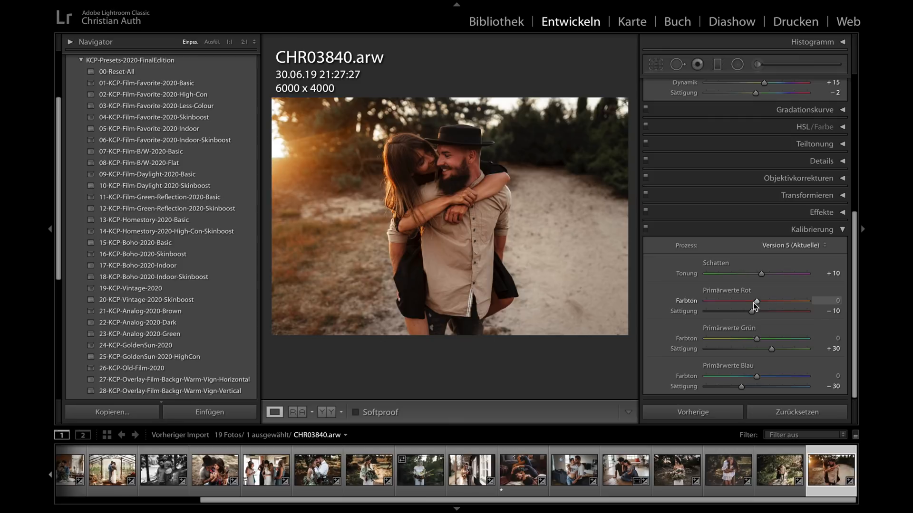
mouse_move(757, 303)
left_mouse_down()
mouse_move(734, 303)
mouse_move(784, 306)
mouse_move(760, 304)
left_mouse_up()
scroll(747, 161, "up", 10)
left_click_drag(744, 157, 742, 158)
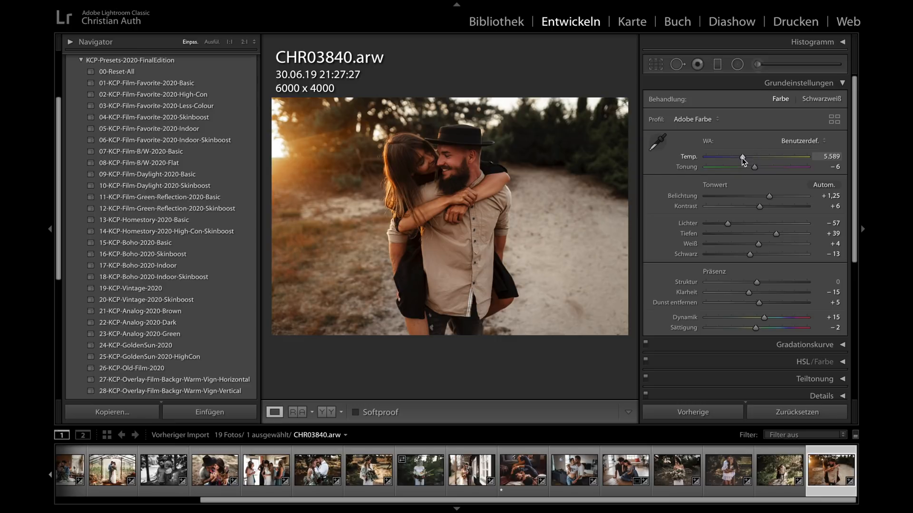
left_click_drag(769, 197, 770, 199)
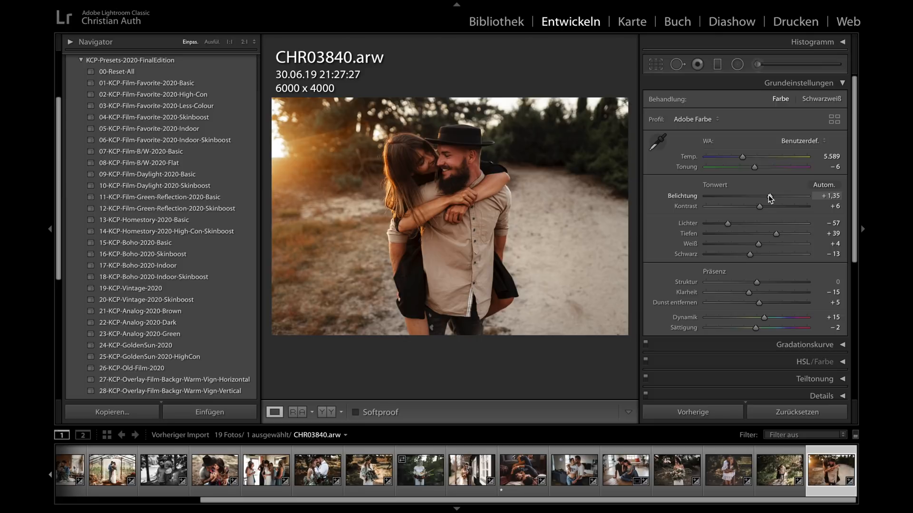
- Compare CHR03840.arw before and after the edit side by side and inspect the enlarged result with the side panels hidden
key("y")
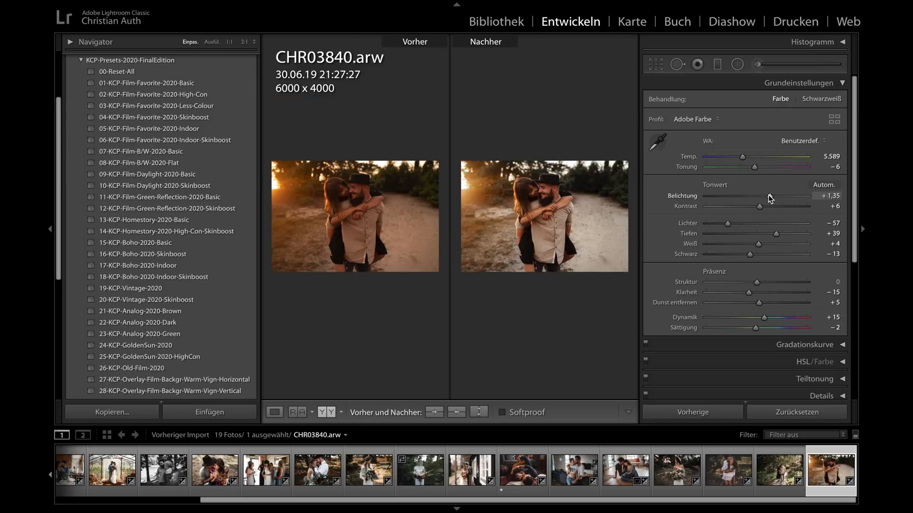
key("Tab")
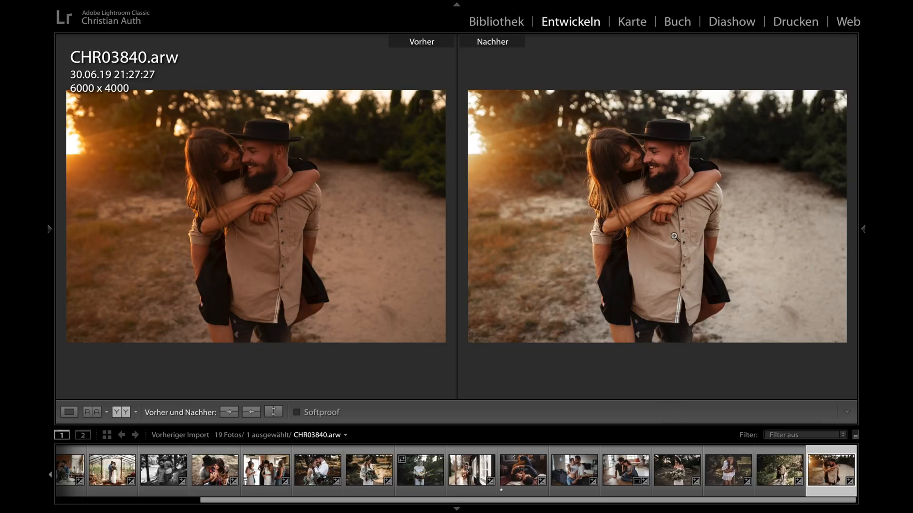
key("y")
key("Tab")
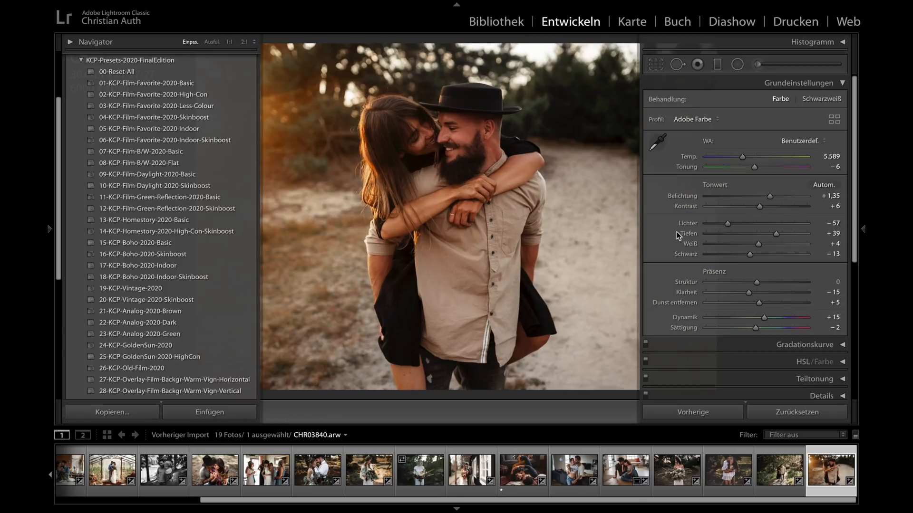
key("Tab")
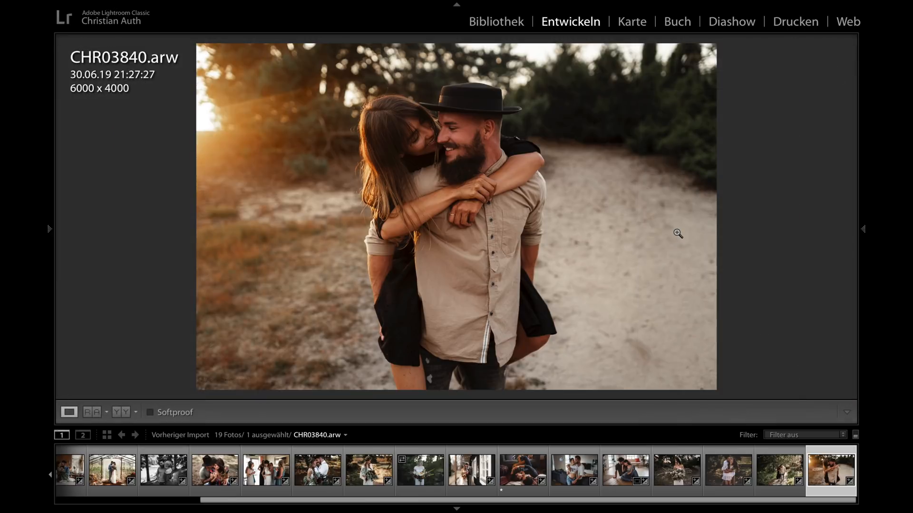
key("shift+Tab")
key("shift+Tab")
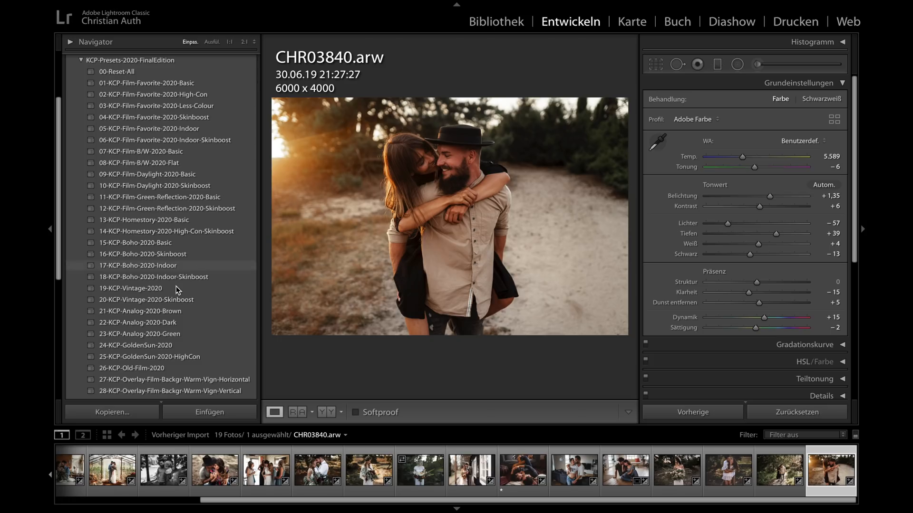
- Apply the 38-KCP-Overlay-Vignette-Min overlay to CHR03840.arw
scroll(176, 289, "down", 6)
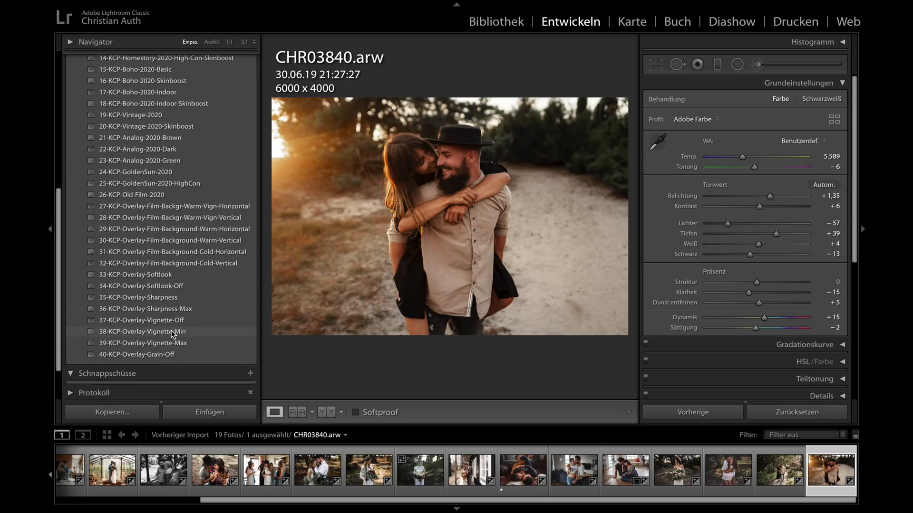
left_click(172, 332)
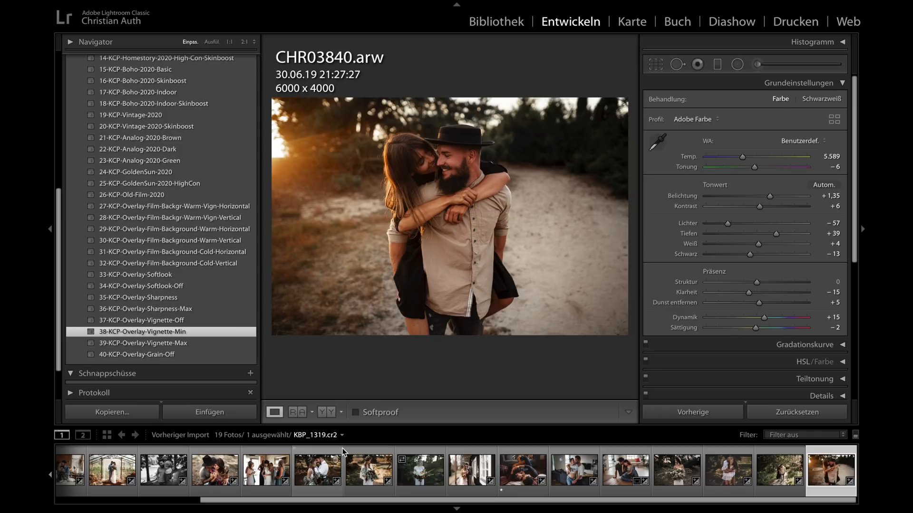
- Set up a reference view with _E2A9700.cr2 as the reference photo and _E2A9796.cr2 as the active photo, hiding the presets
scroll(343, 452, "up", 3)
left_click(252, 461)
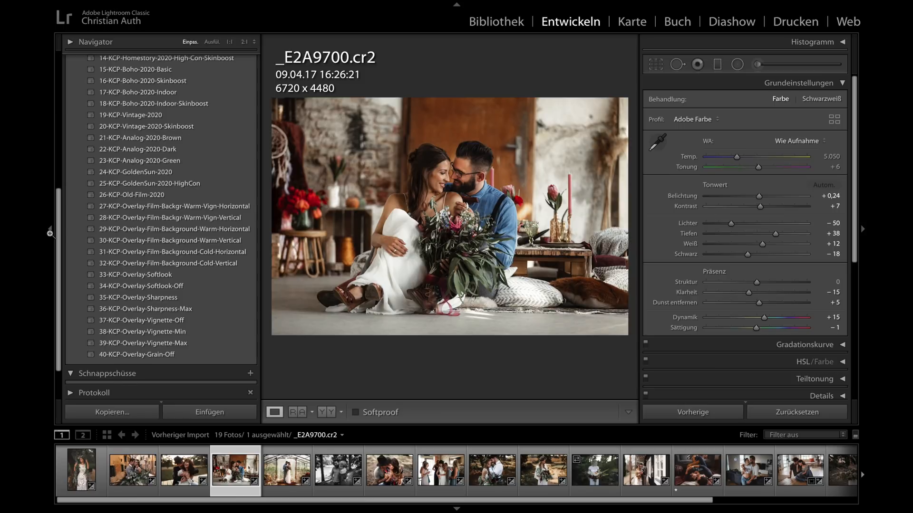
left_click(51, 230)
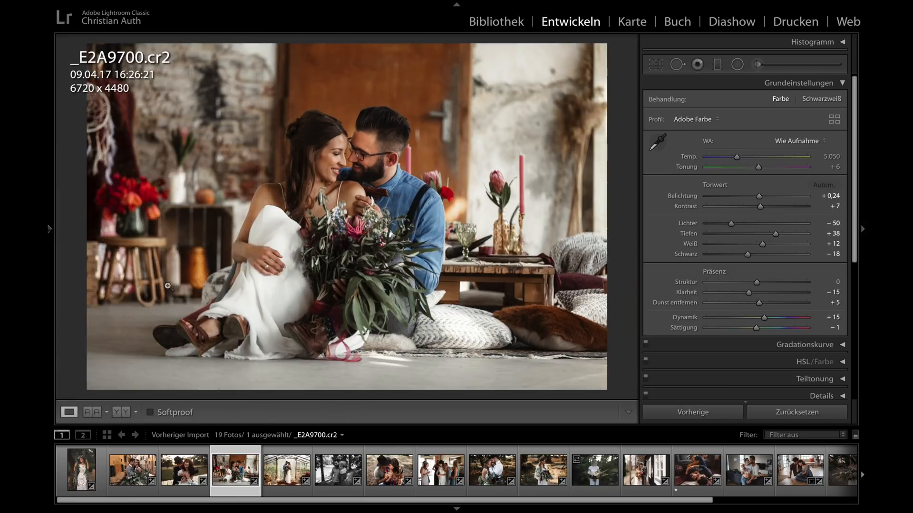
left_click(95, 412)
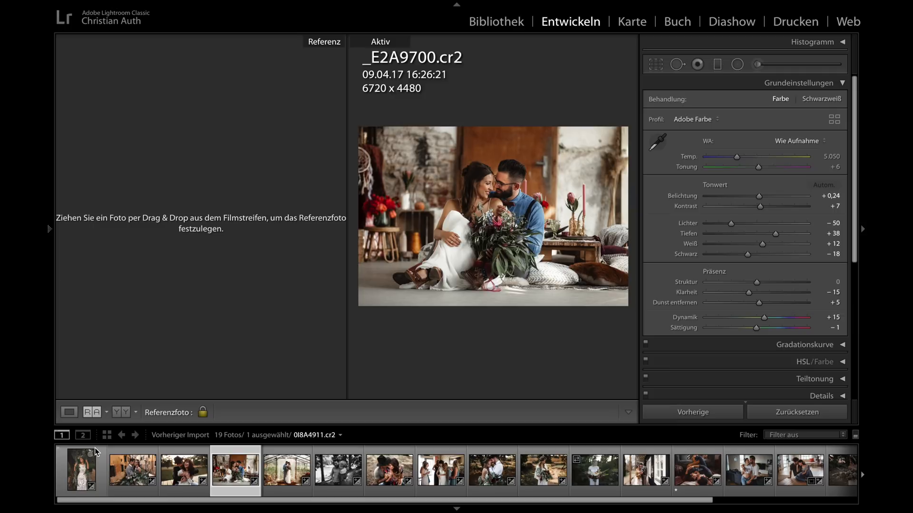
left_click_drag(240, 476, 175, 229)
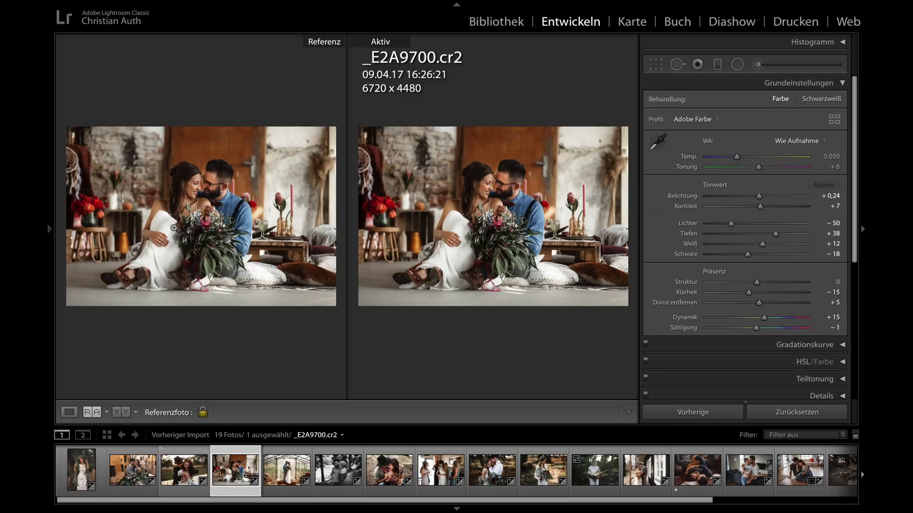
left_click(278, 476)
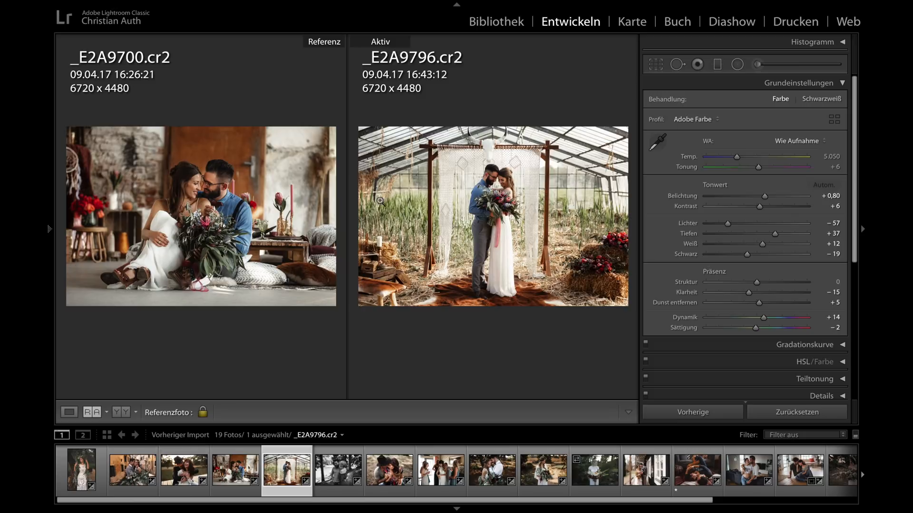
- Compare the couple close up in both photos and match _E2A9796.cr2 to the reference with tint +1 and contrast +16
left_click(200, 188)
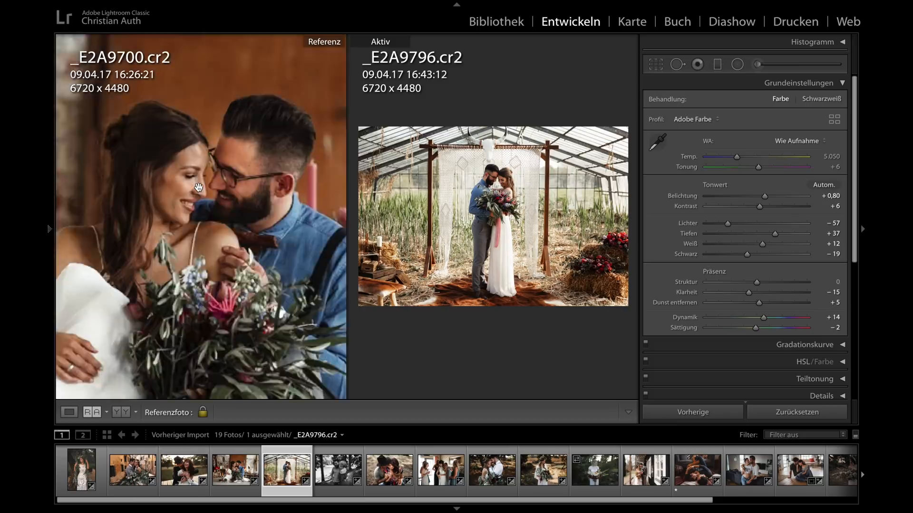
left_click(199, 188)
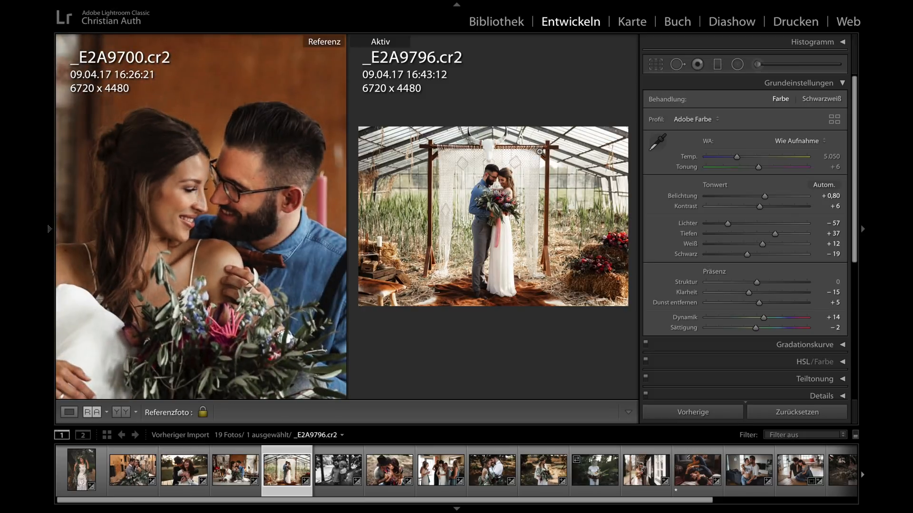
left_click(501, 188)
left_click_drag(477, 235, 523, 230)
left_click(523, 230)
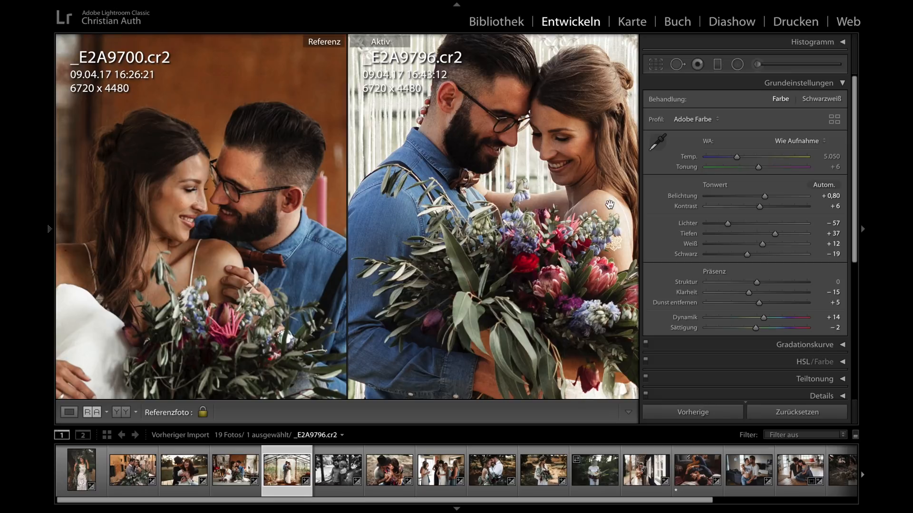
left_click_drag(759, 169, 757, 171)
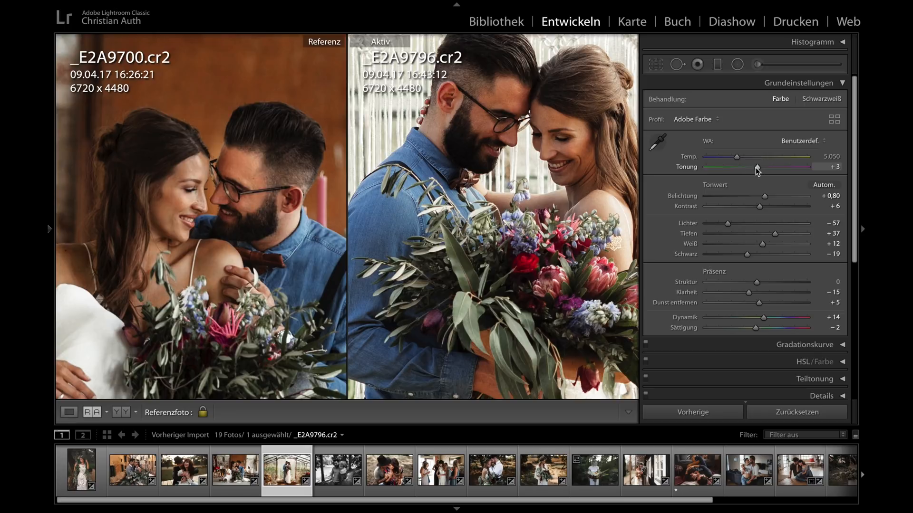
left_click_drag(757, 170, 757, 171)
left_click(447, 250)
left_click(235, 275)
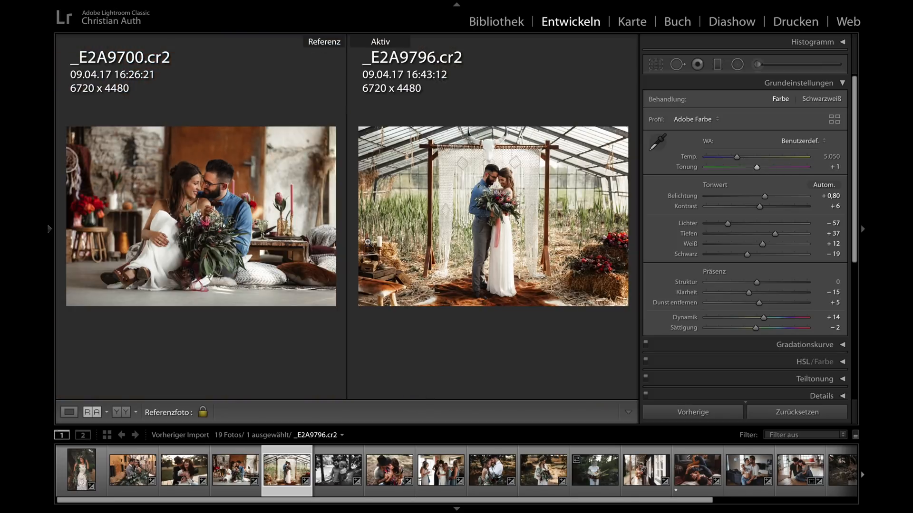
left_click_drag(765, 207, 765, 209)
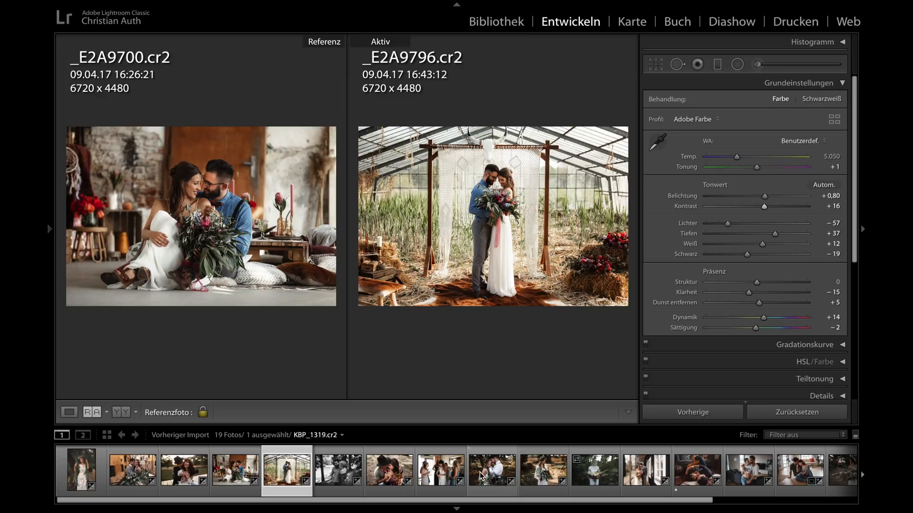
- Show the KCP-Presets-2020-FinalEdition list again and leave the reference comparison to view _E2A9796.cr2 on its own
scroll(480, 472, "down", 3)
scroll(480, 473, "up", 3)
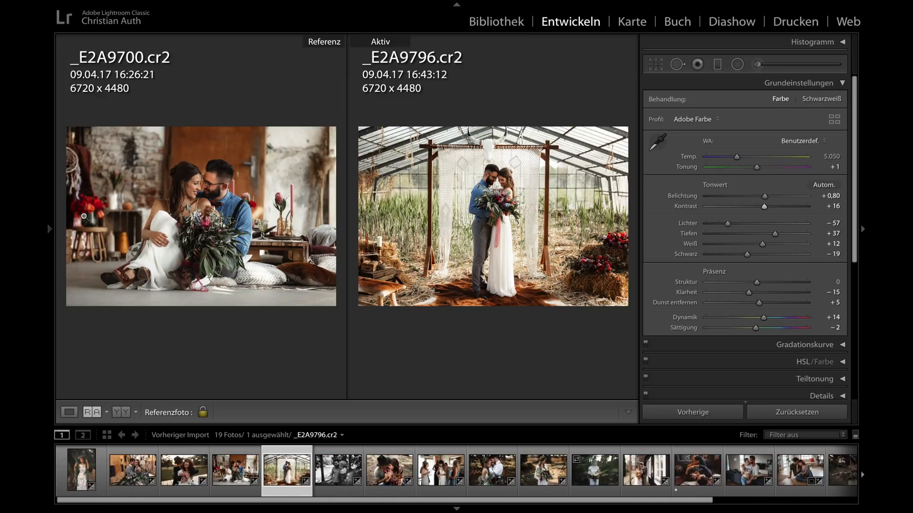
left_click(50, 230)
scroll(116, 223, "up", 5)
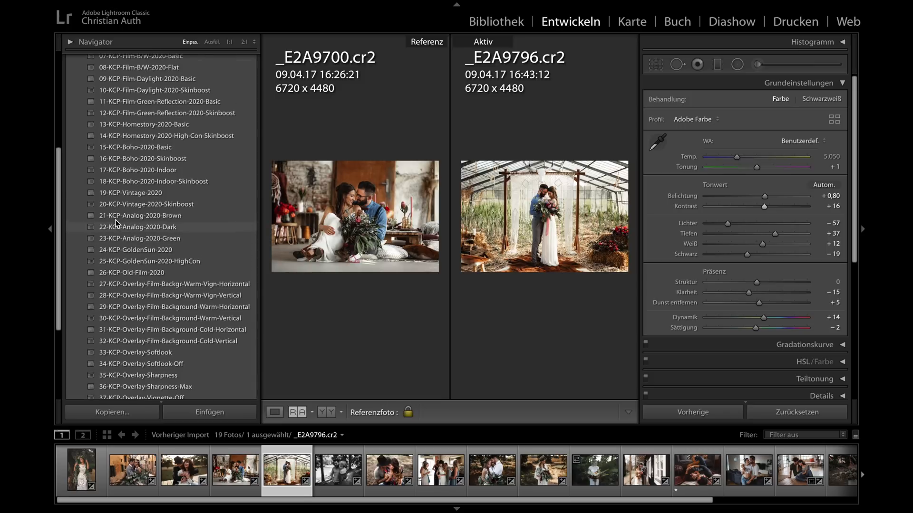
scroll(116, 223, "up", 4)
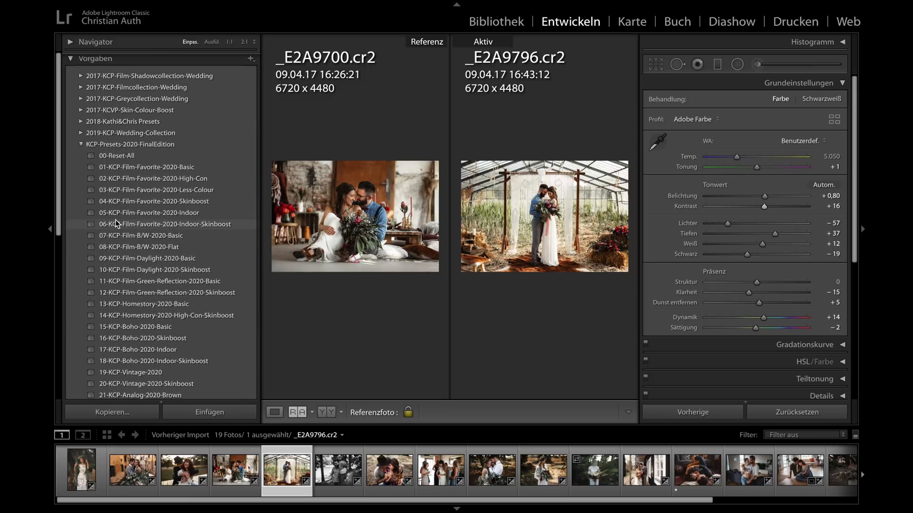
scroll(116, 223, "down", 4)
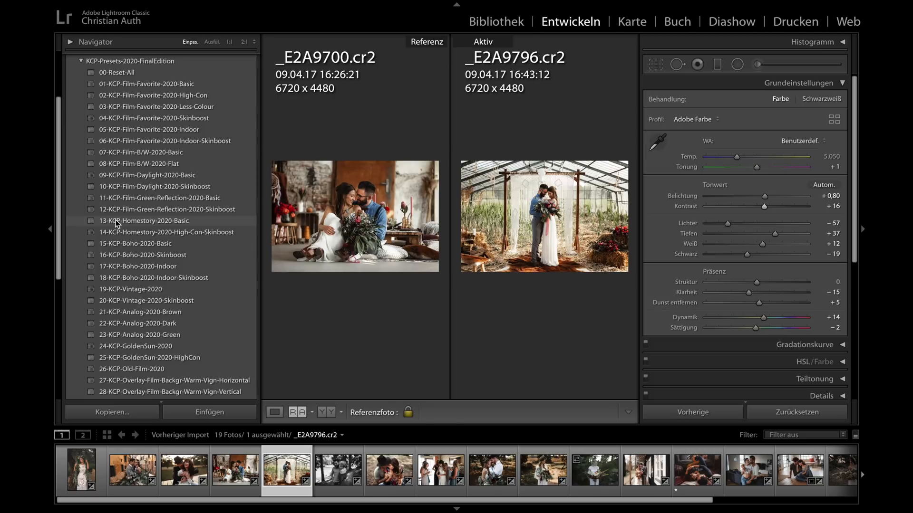
key("y")
key("y")
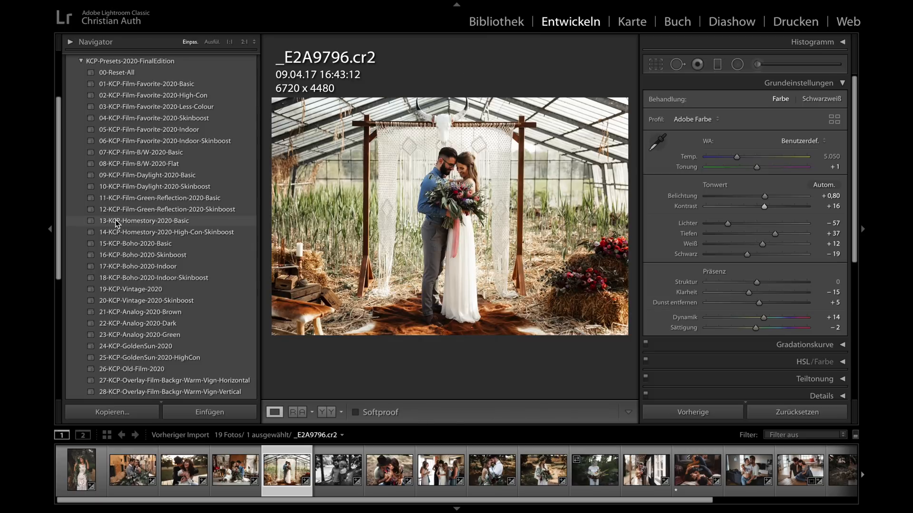